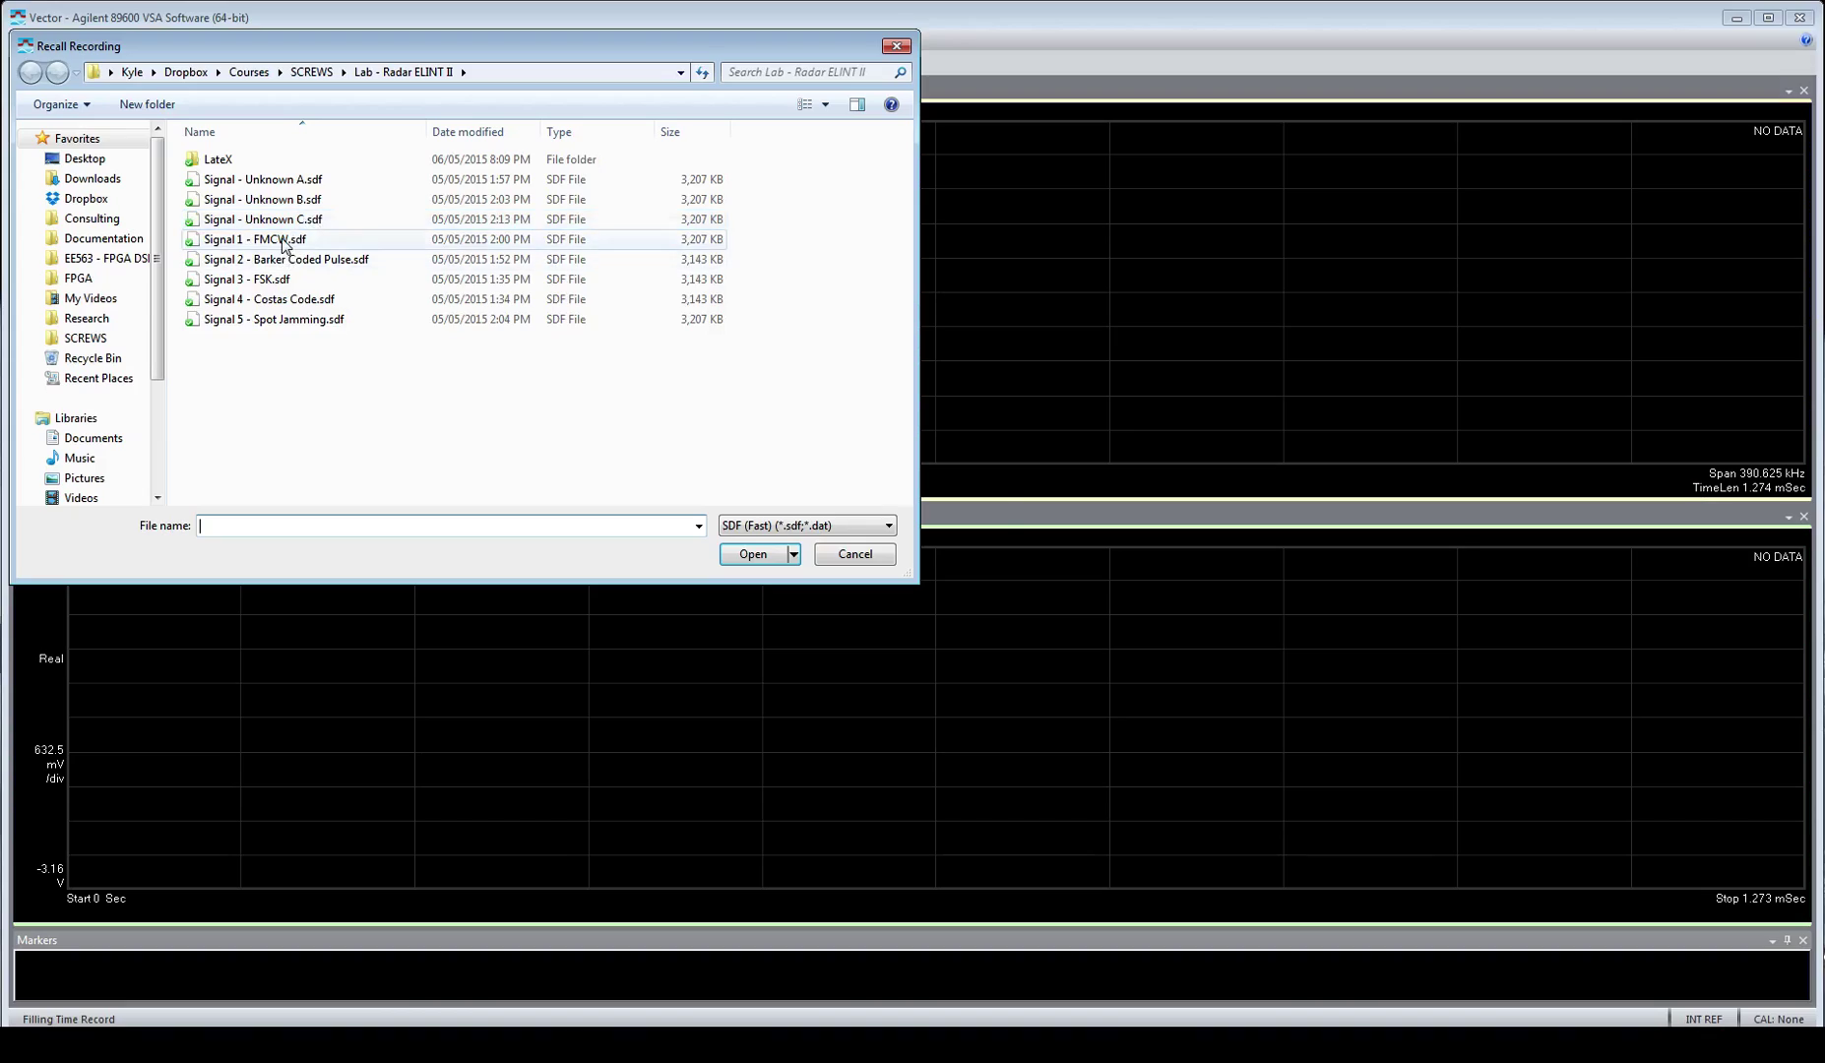
# Load the Signal 1 - FMCW.sdf recording from Recall Recording.
pyautogui.doubleClick(283, 245)
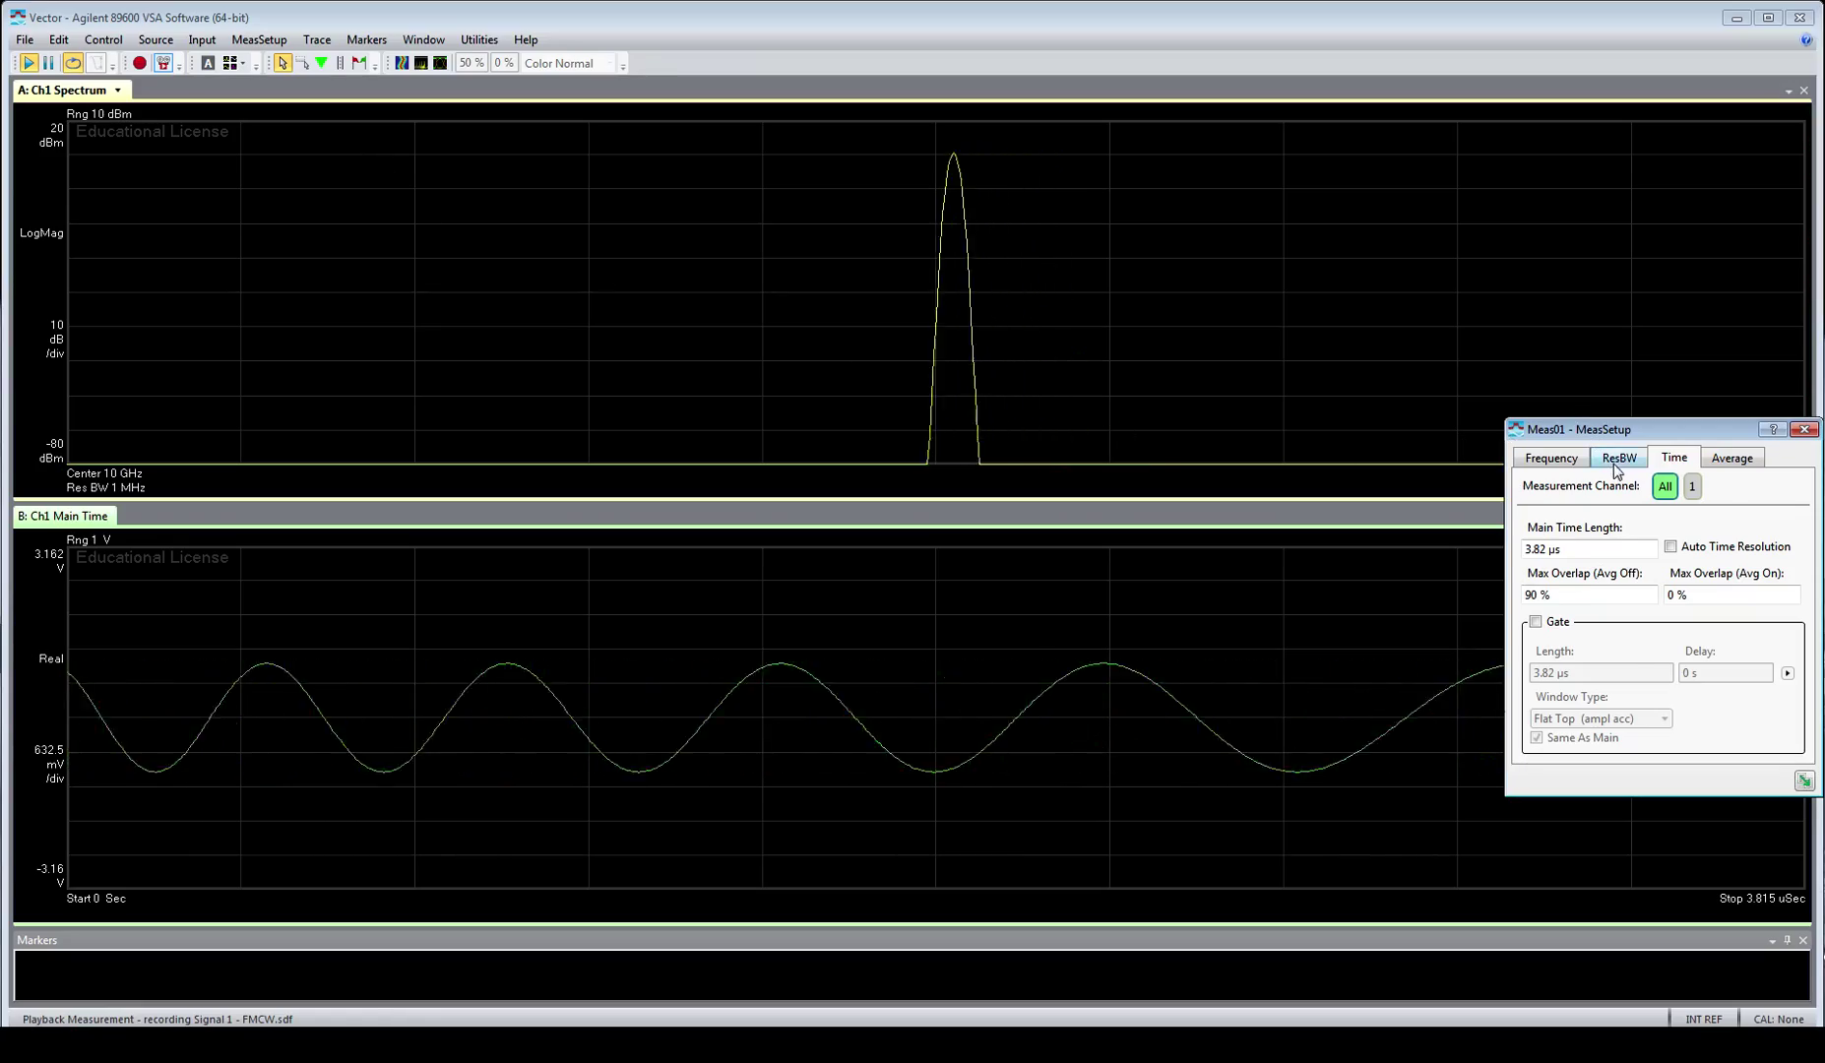
# Set the resolution bandwidth window type to Uniform.
pyautogui.click(1617, 461)
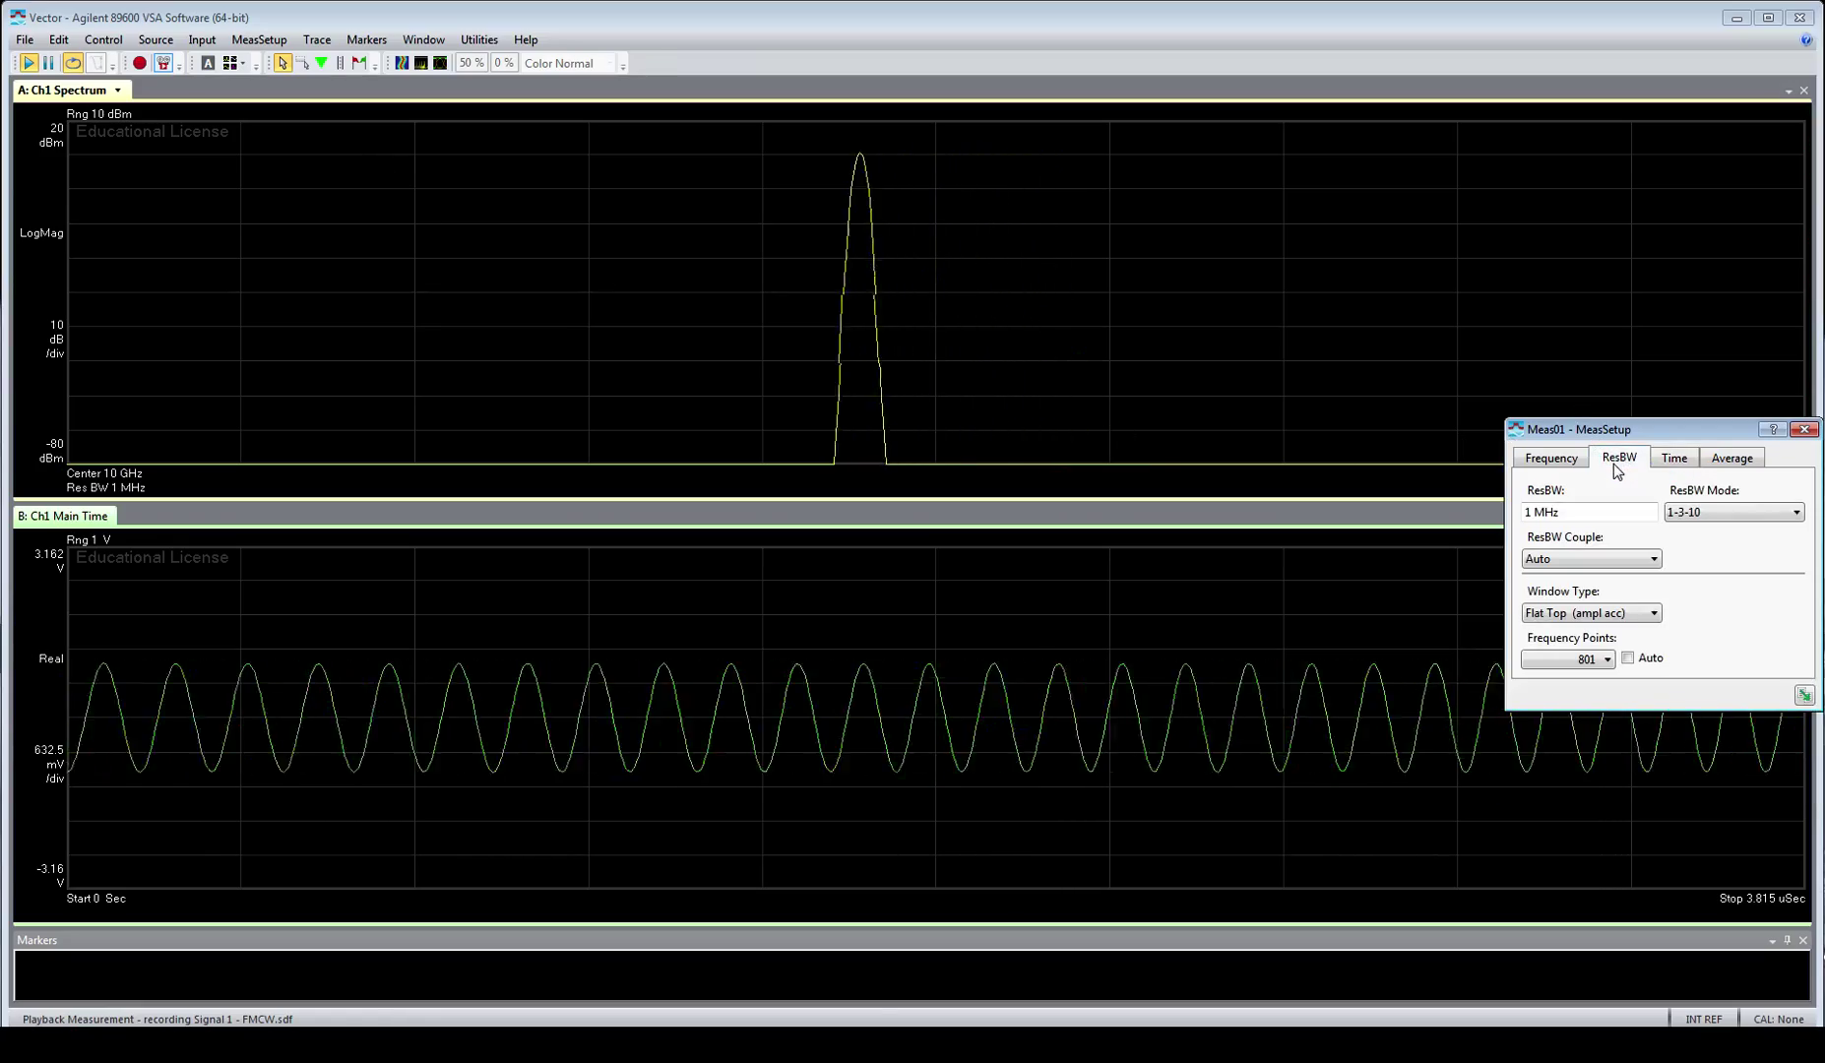
pyautogui.click(1608, 612)
pyautogui.click(1609, 640)
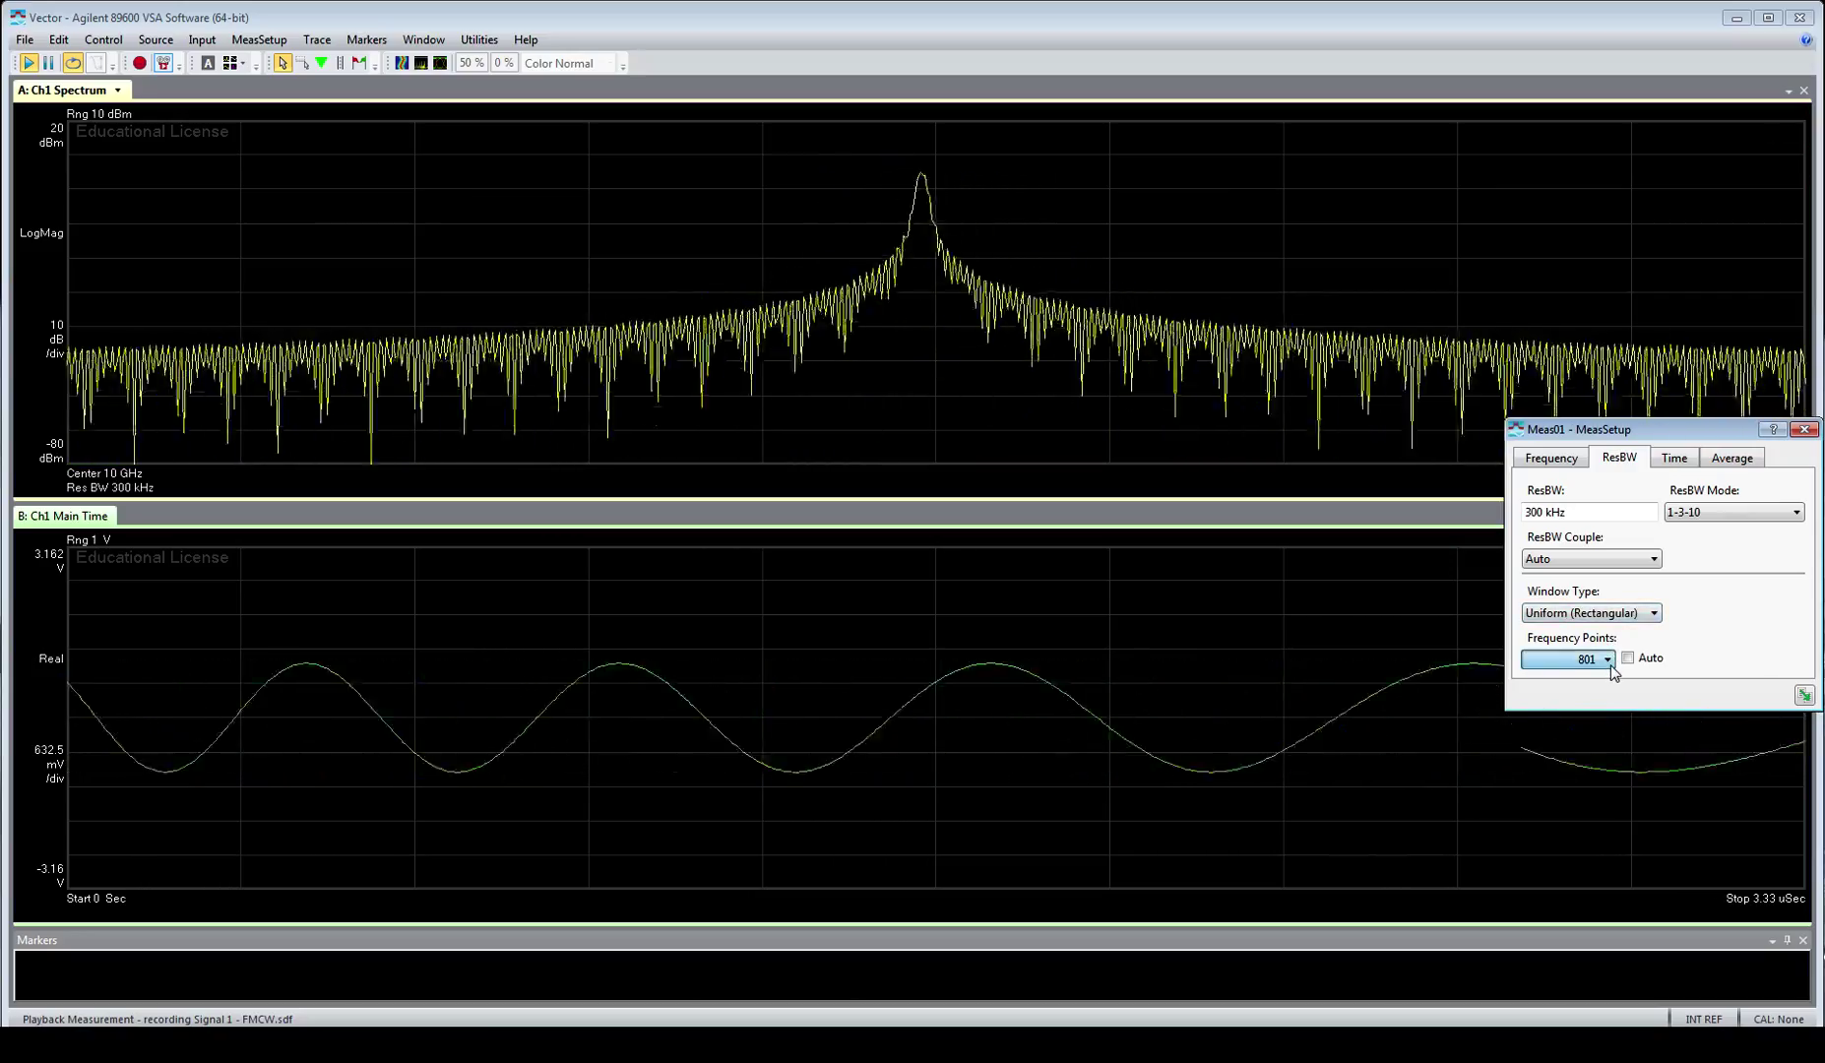
pyautogui.scroll(-7, 1640, 674)
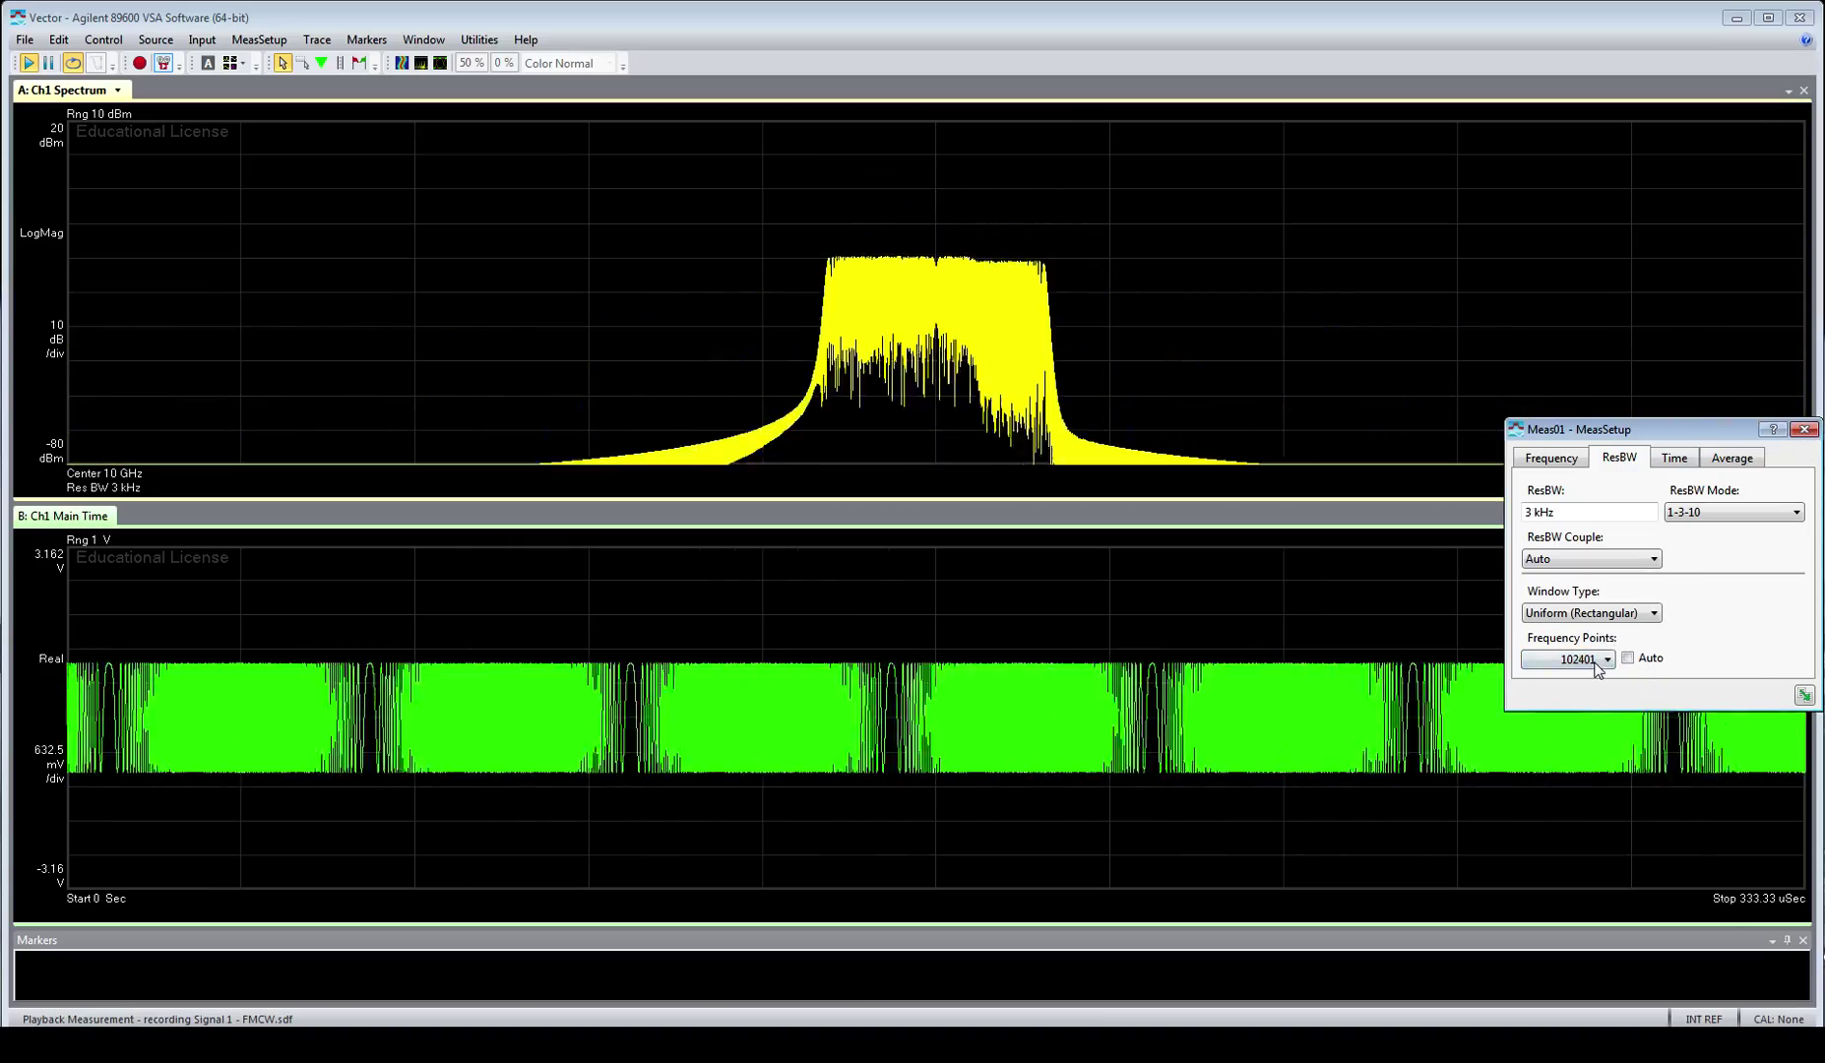
pyautogui.scroll(2, 1603, 739)
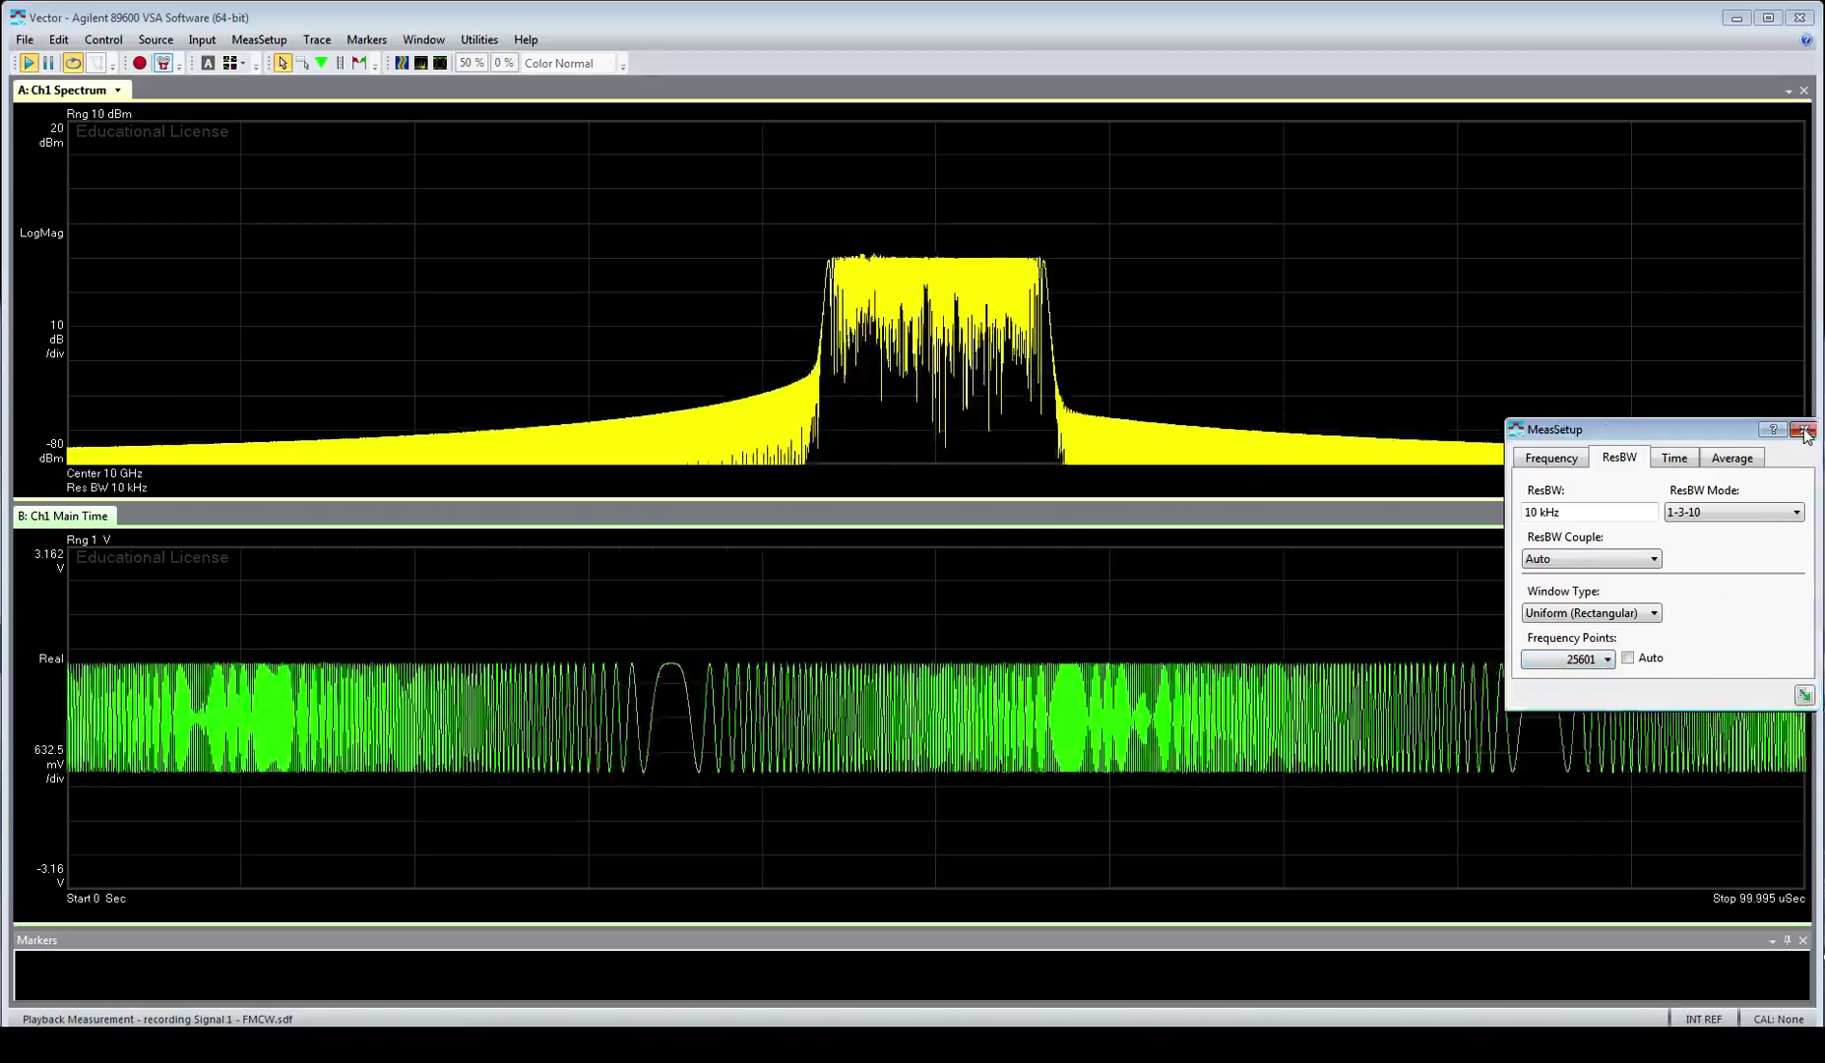
pyautogui.click(1805, 429)
# Set the main time length to 10 µs and the frequency span to 50 MHz.
pyautogui.doubleClick(1771, 487)
pyautogui.write('10')
pyautogui.click(1716, 585)
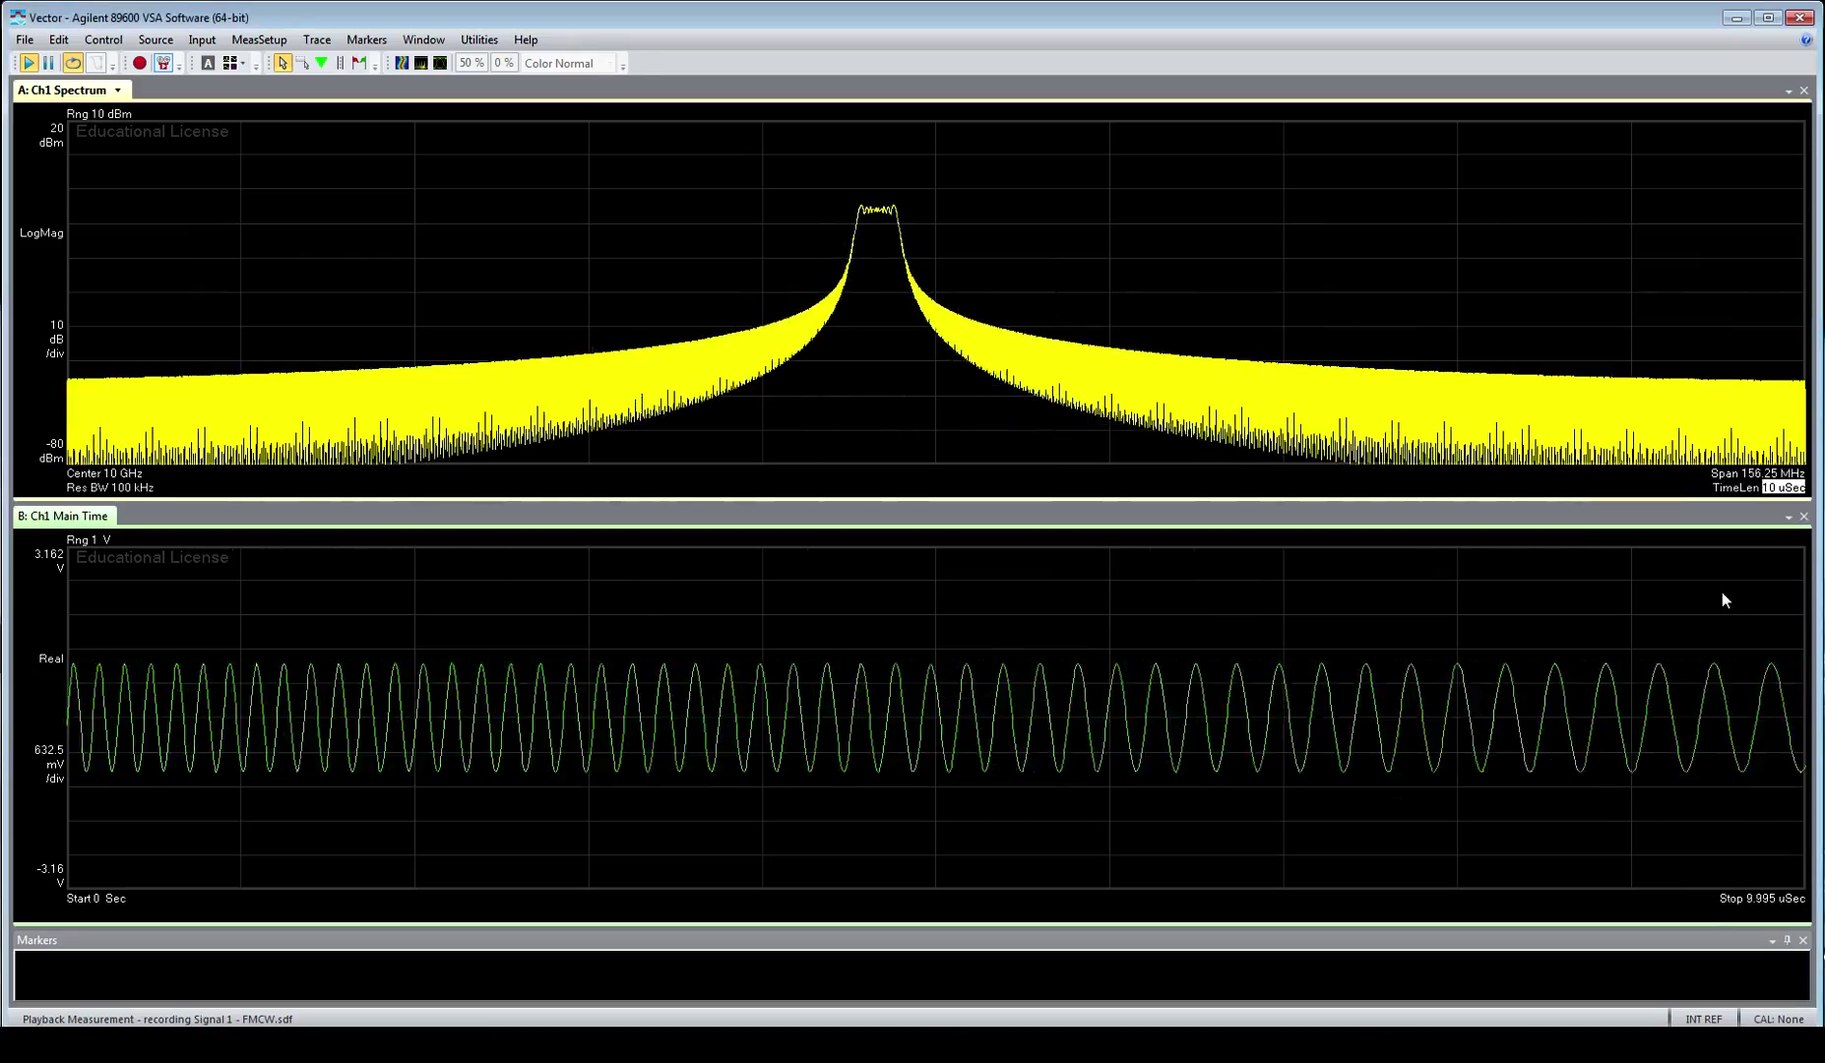
pyautogui.doubleClick(1759, 482)
pyautogui.write('50')
pyautogui.press('Return')
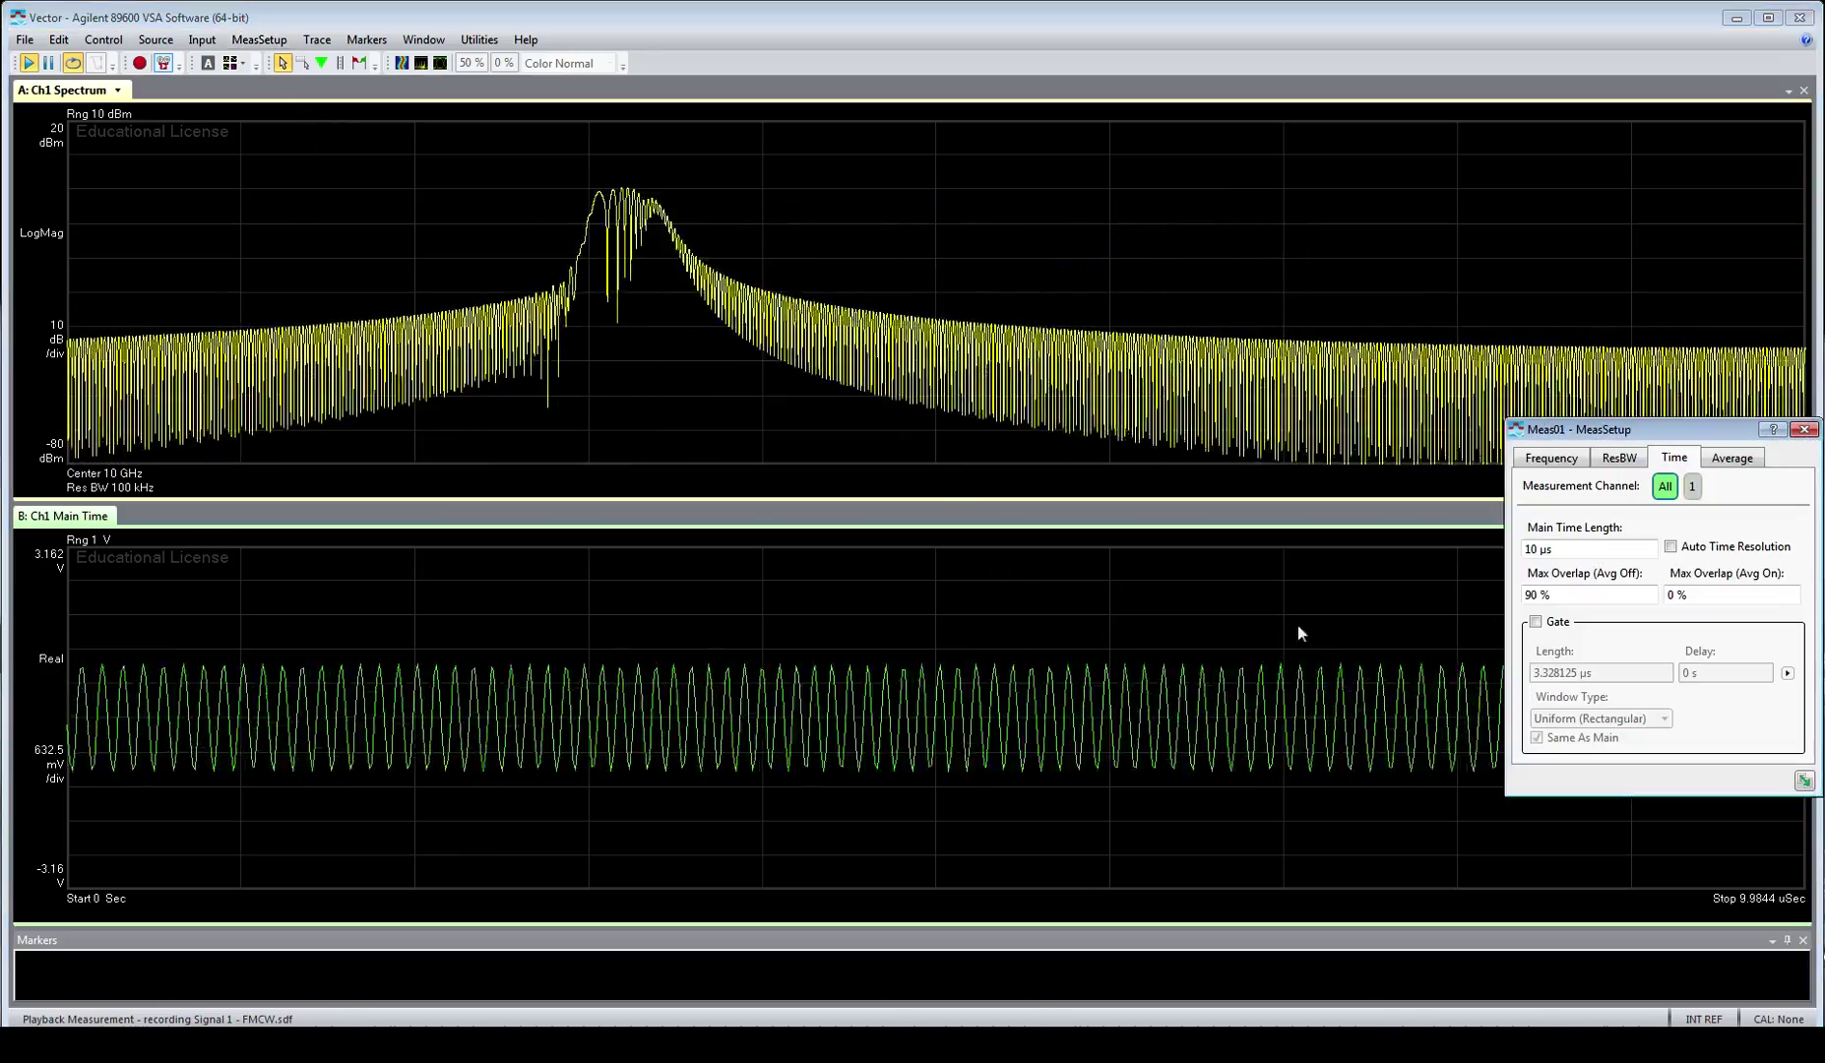
# Set the maximum overlap with averaging off to 99%.
pyautogui.click(1581, 594)
pyautogui.write('99')
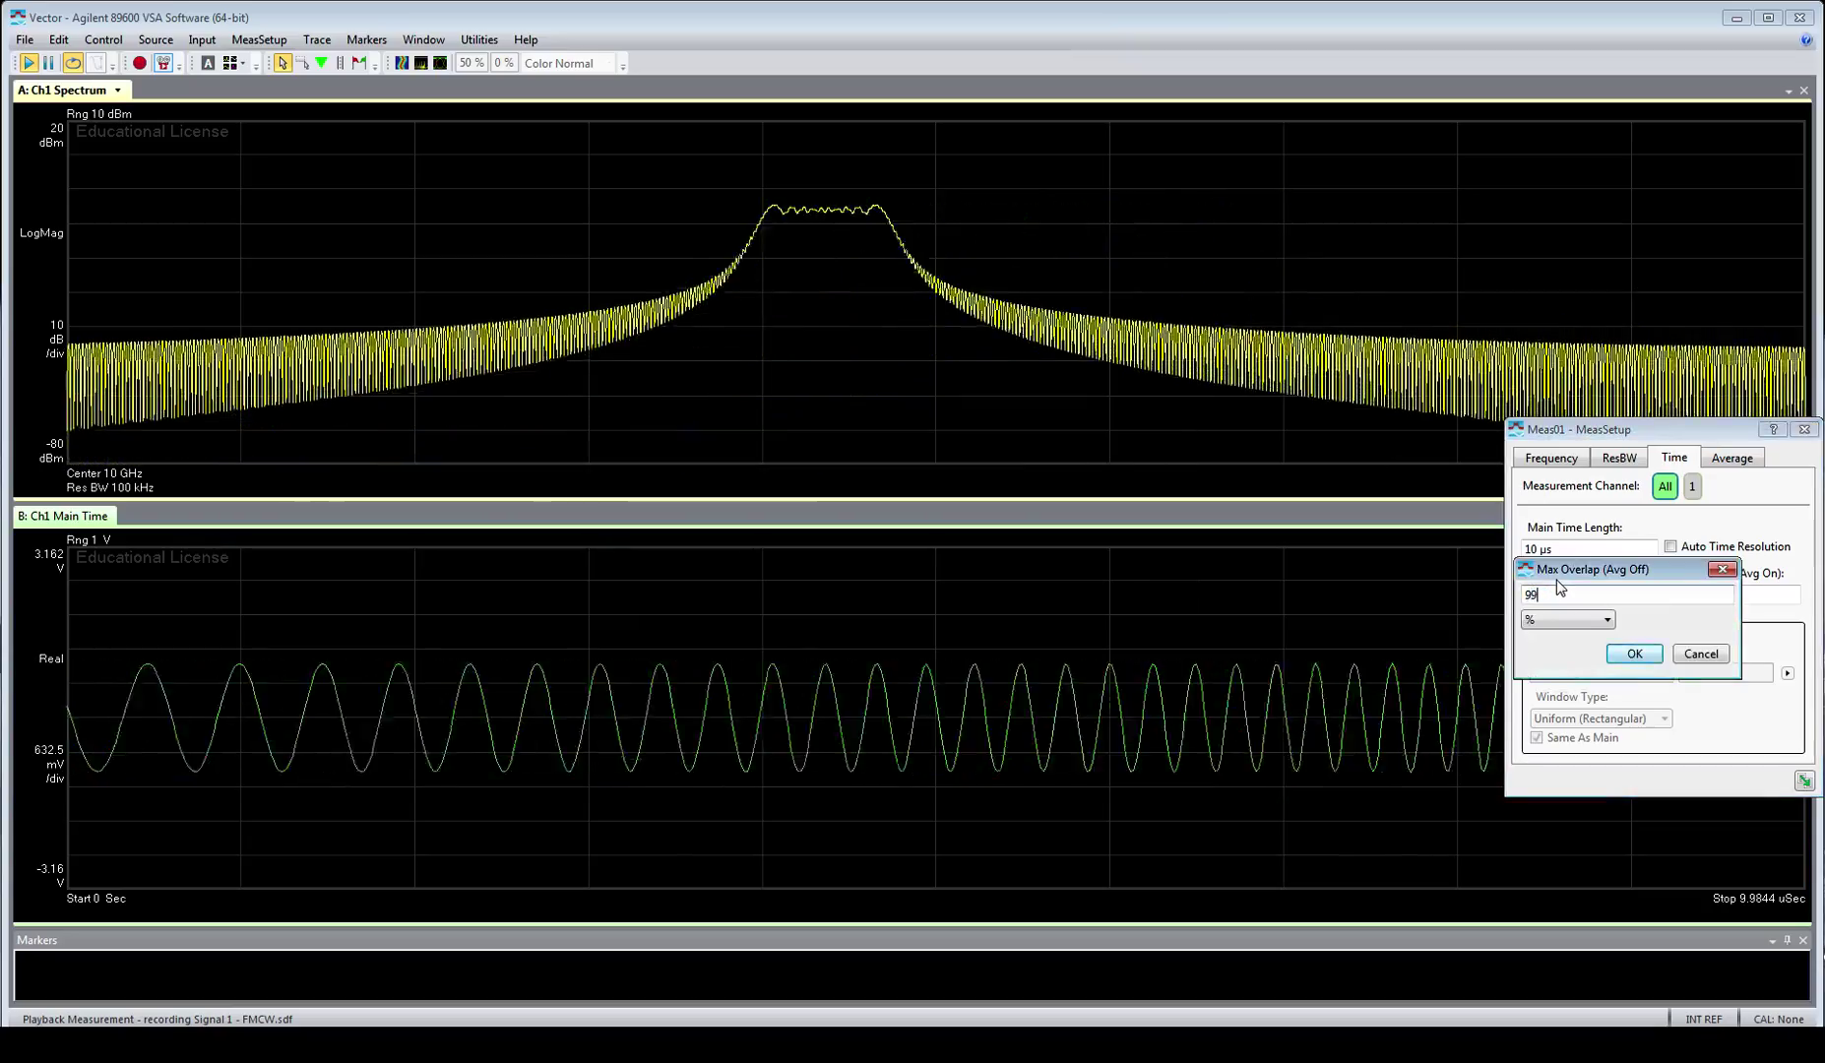
pyautogui.press('Return')
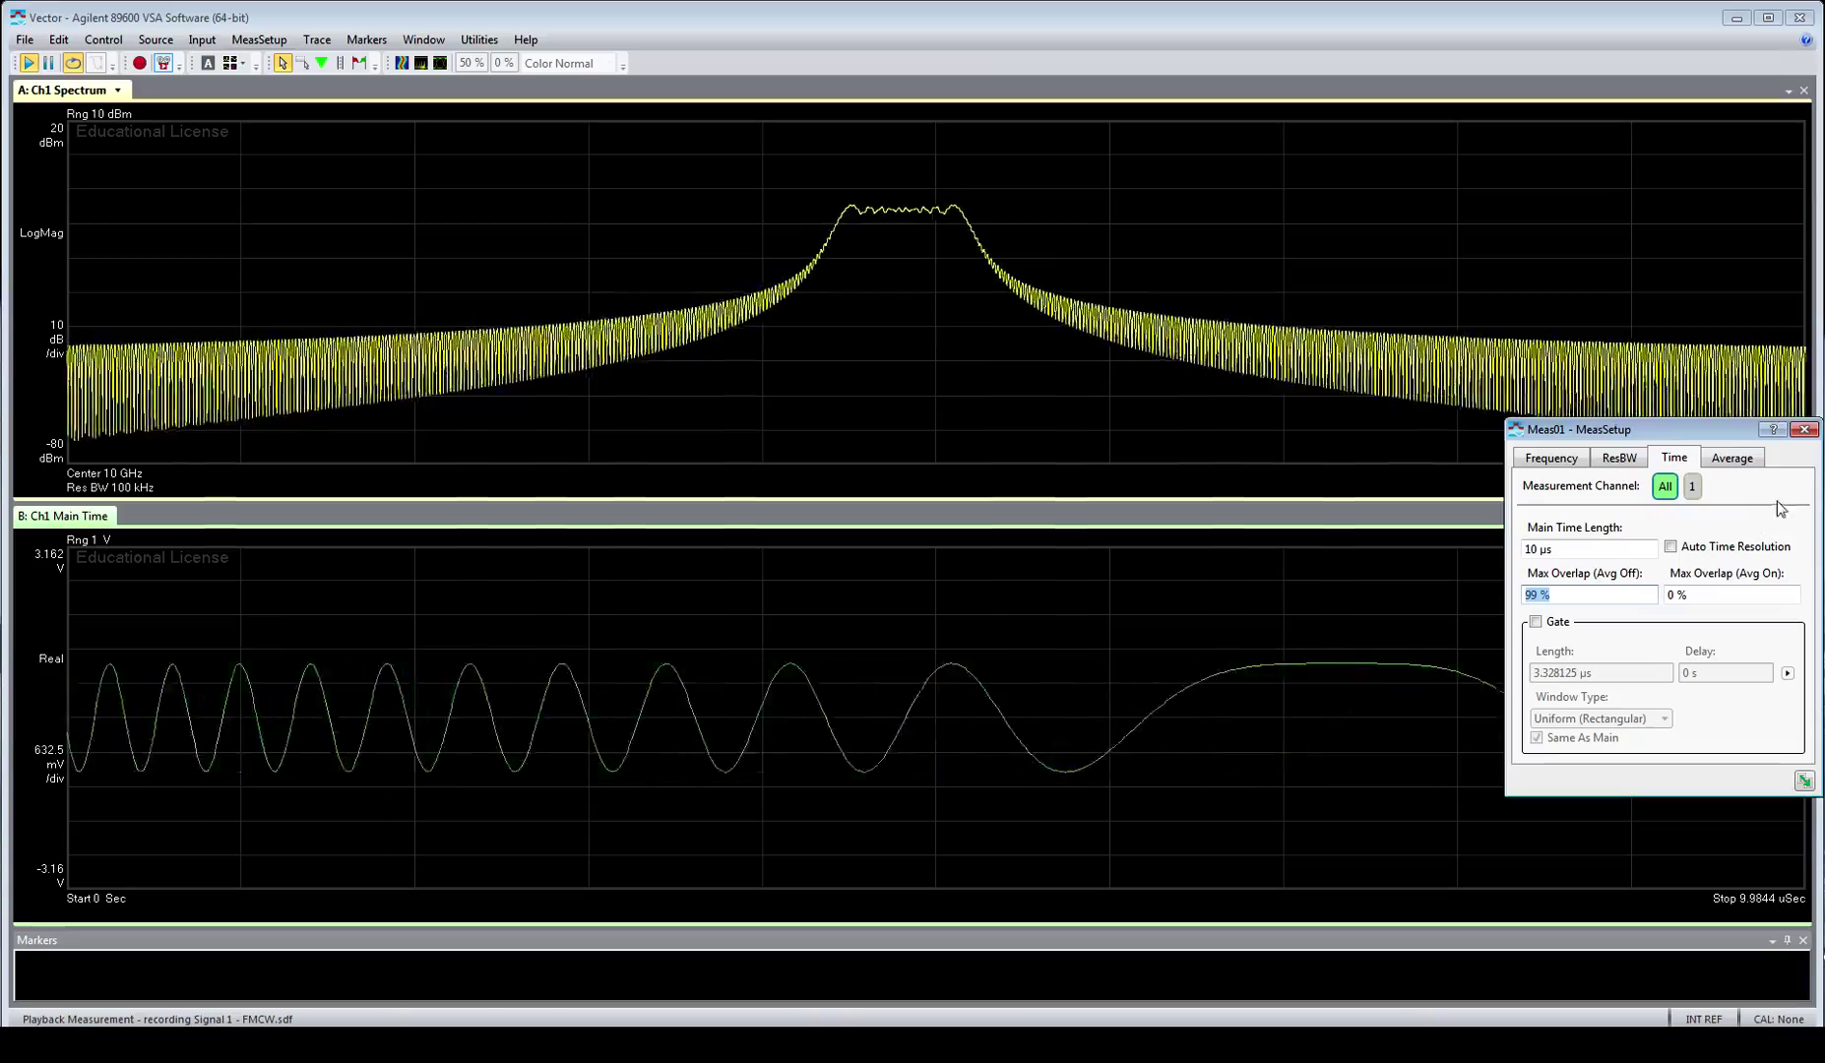
pyautogui.click(1804, 429)
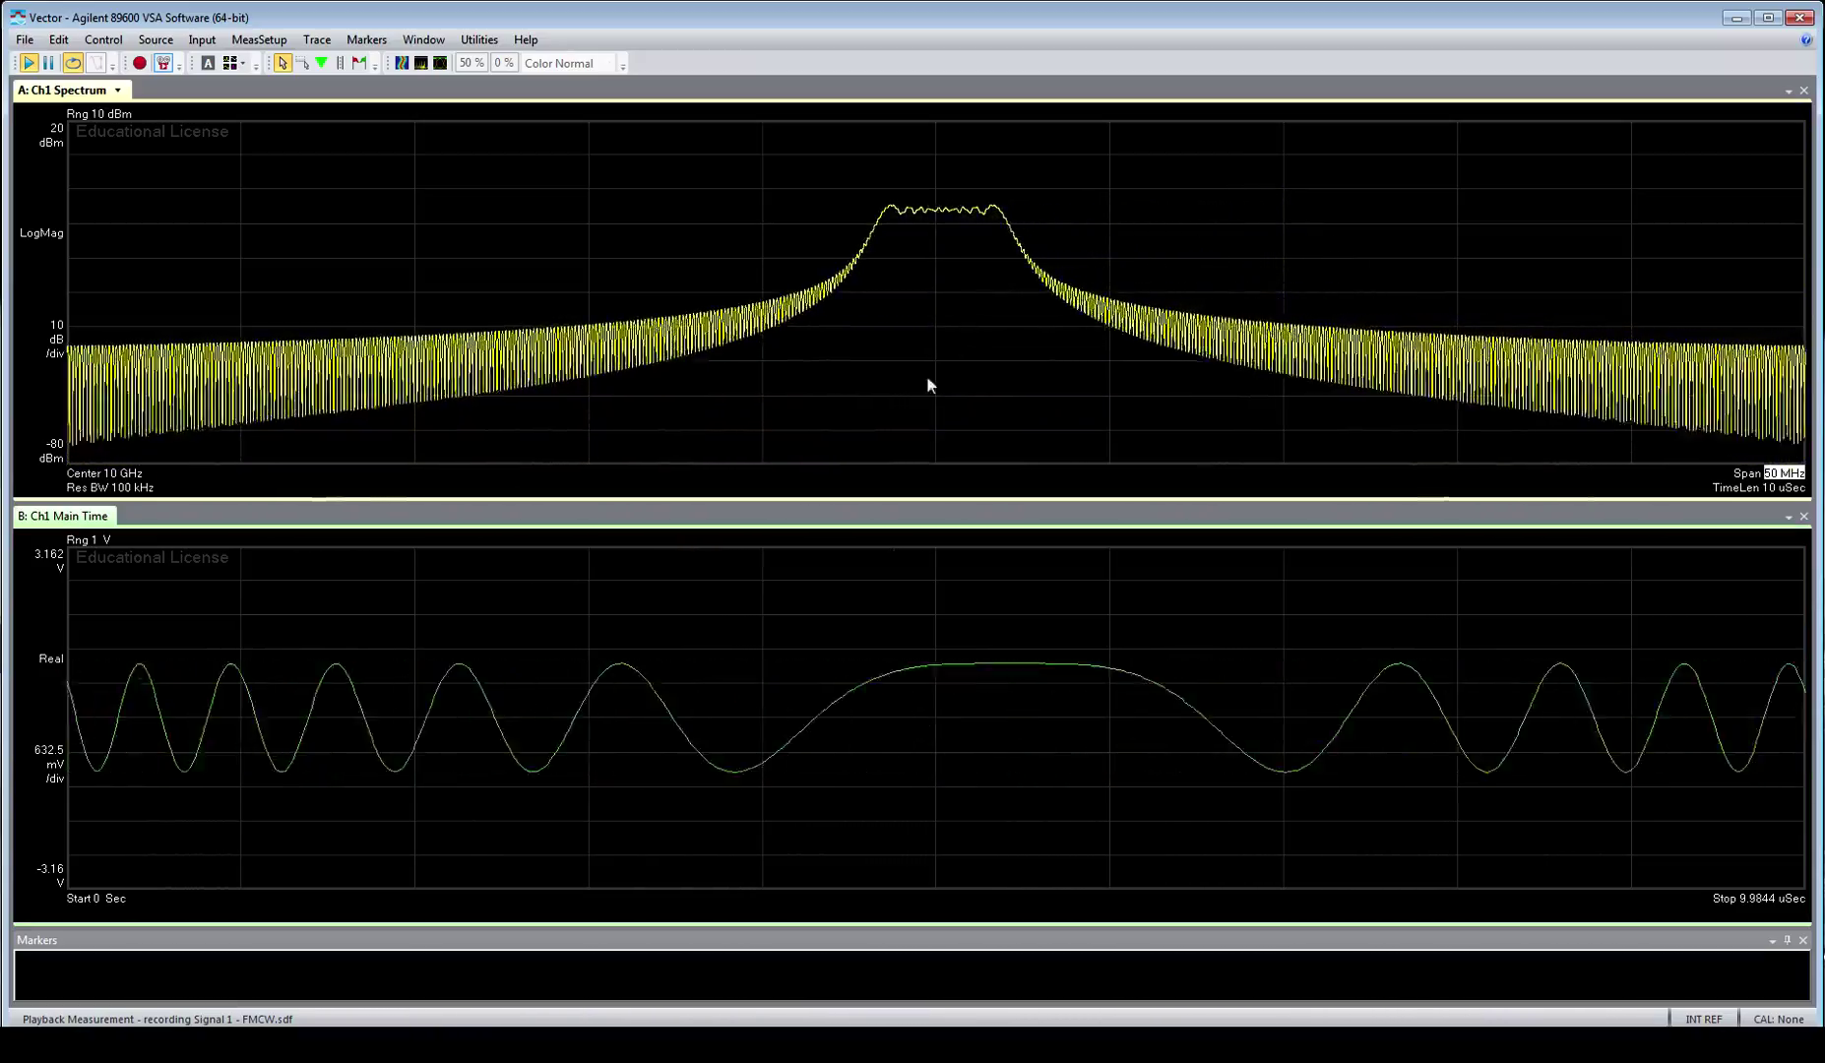
# Show the spectrum as colour persistence and place marker 1 at the band's left edge.
pyautogui.click(438, 64)
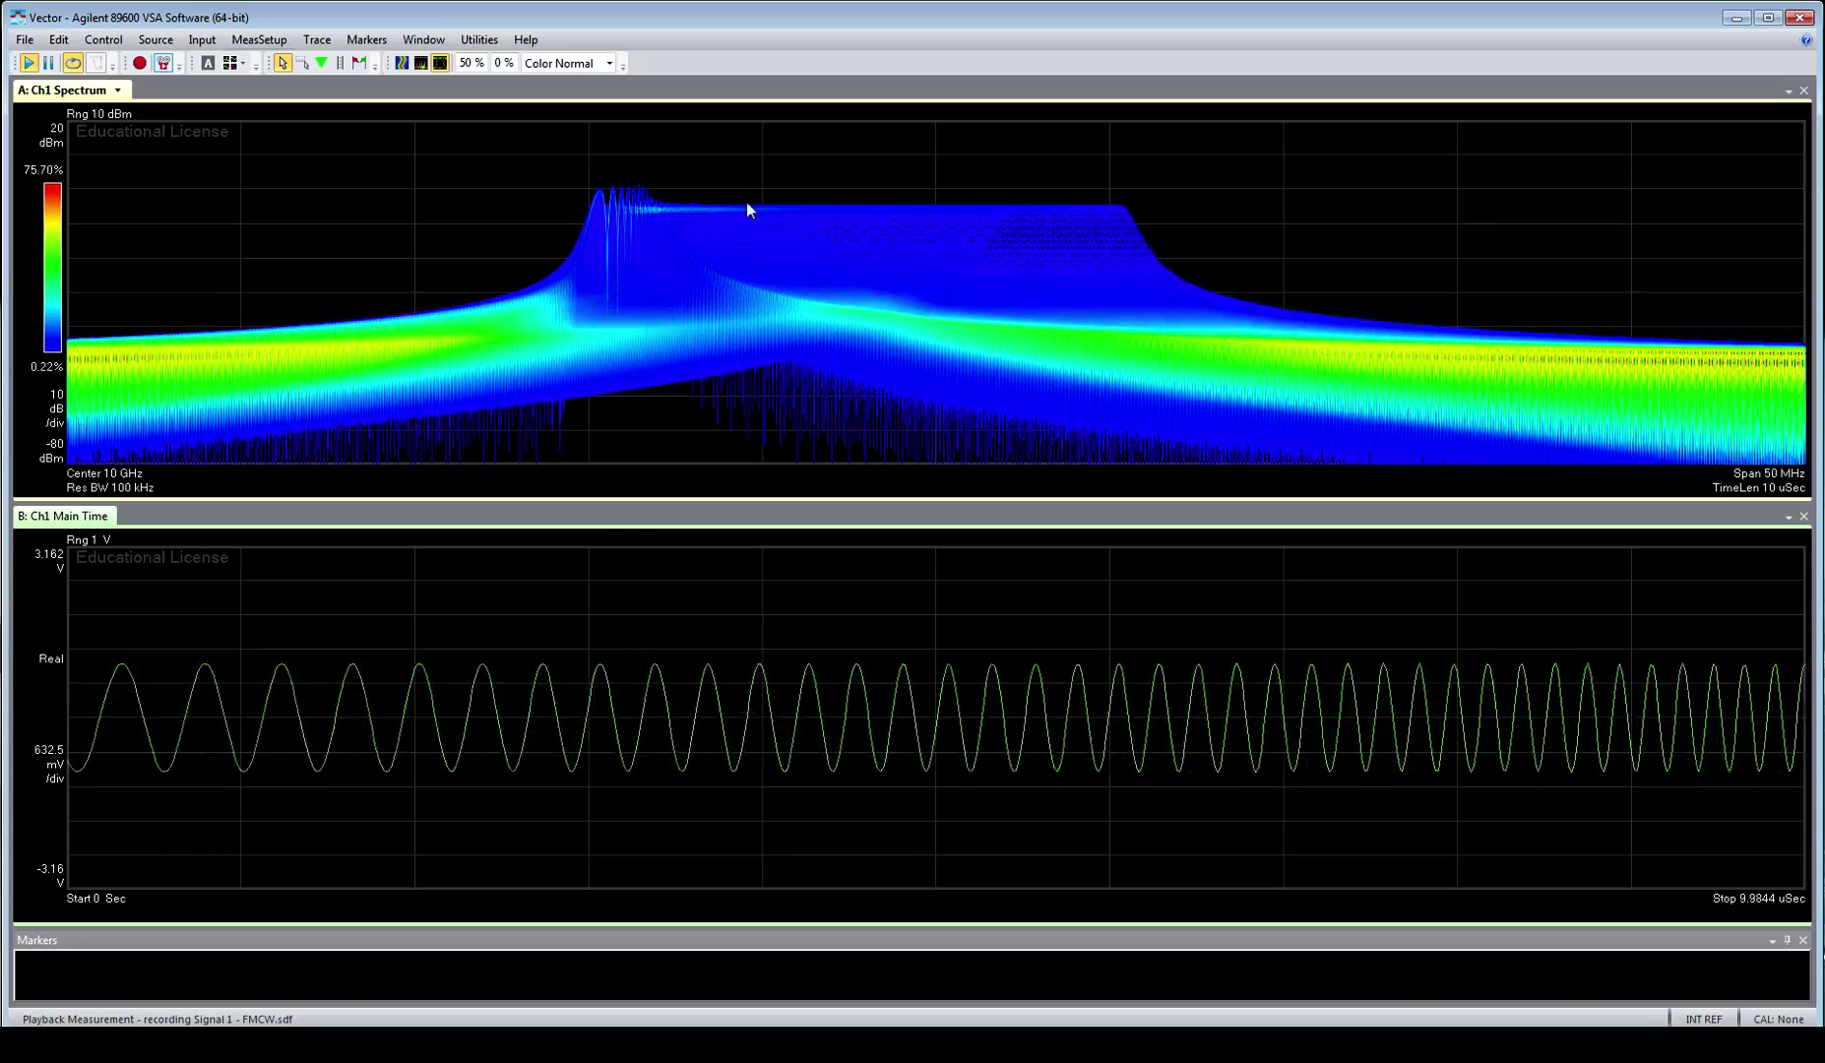
pyautogui.hotkey('ctrl', 'm')
pyautogui.click(594, 200)
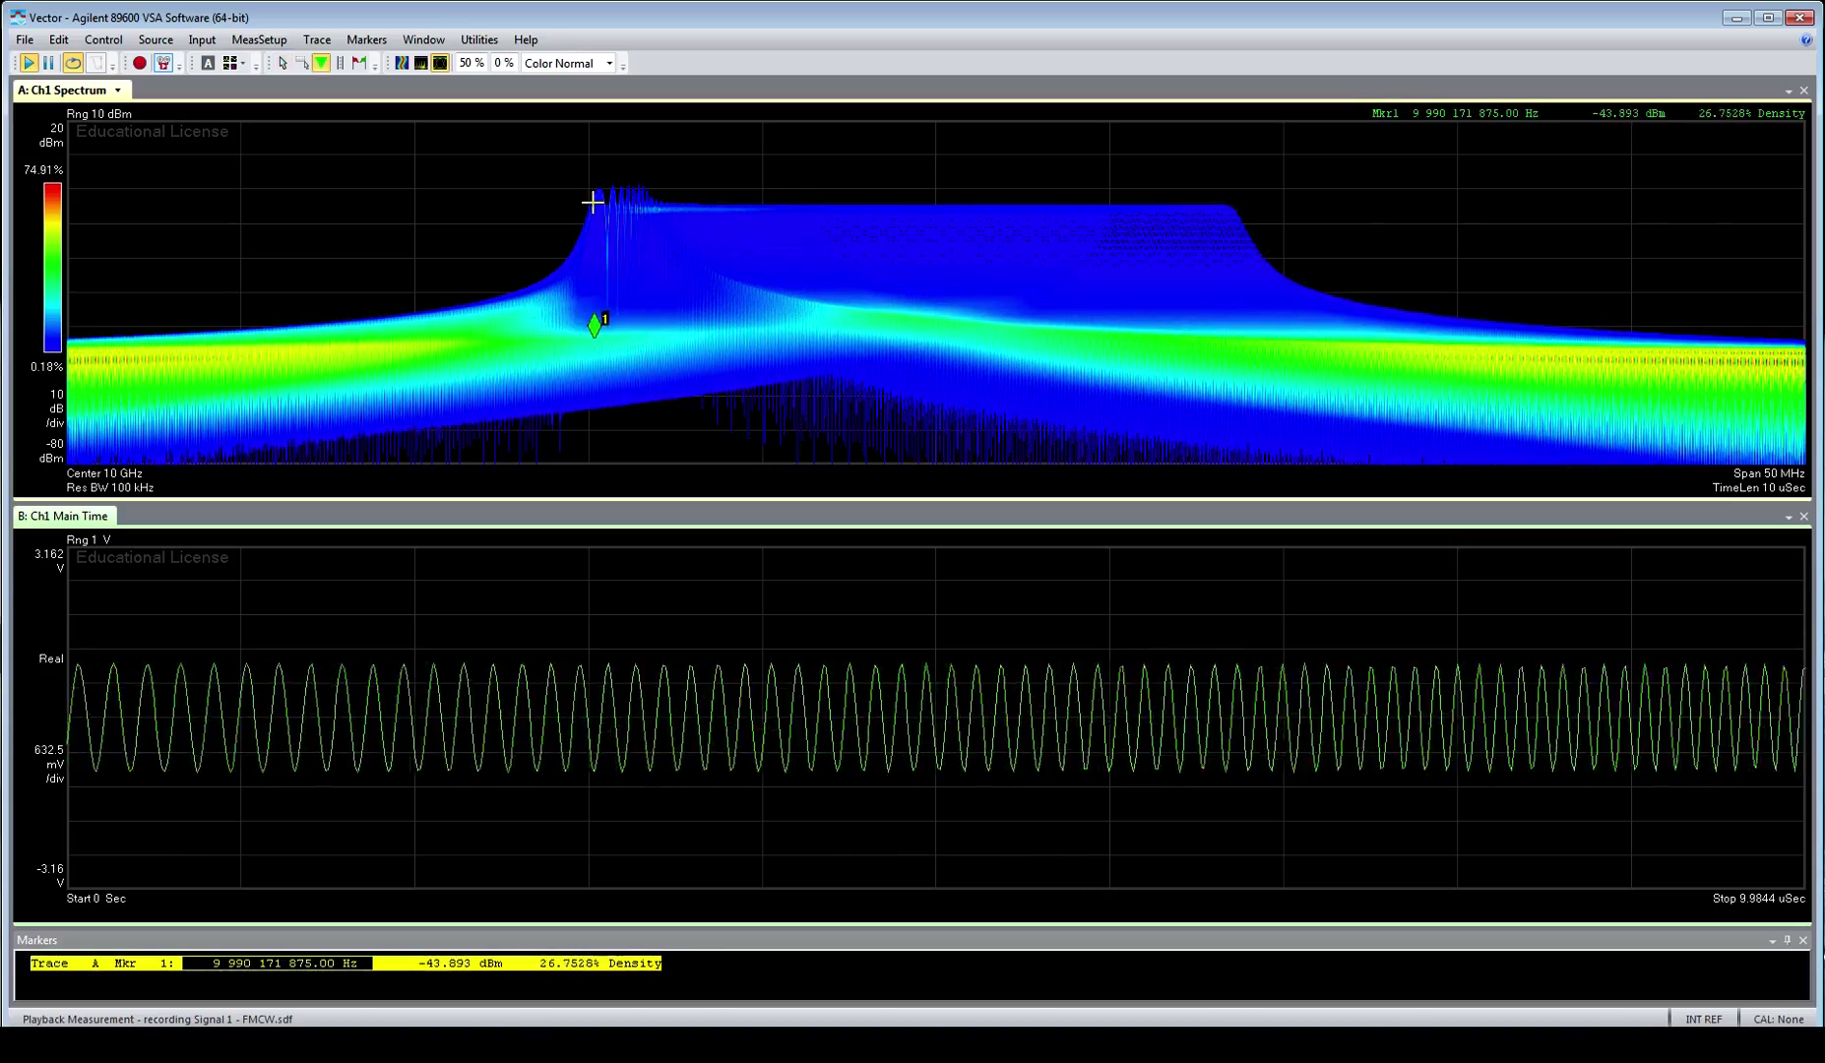
# Place marker 2 at the right band edge as a delta marker reading about 19.77 MHz.
pyautogui.hotkey('ctrl', 'm')
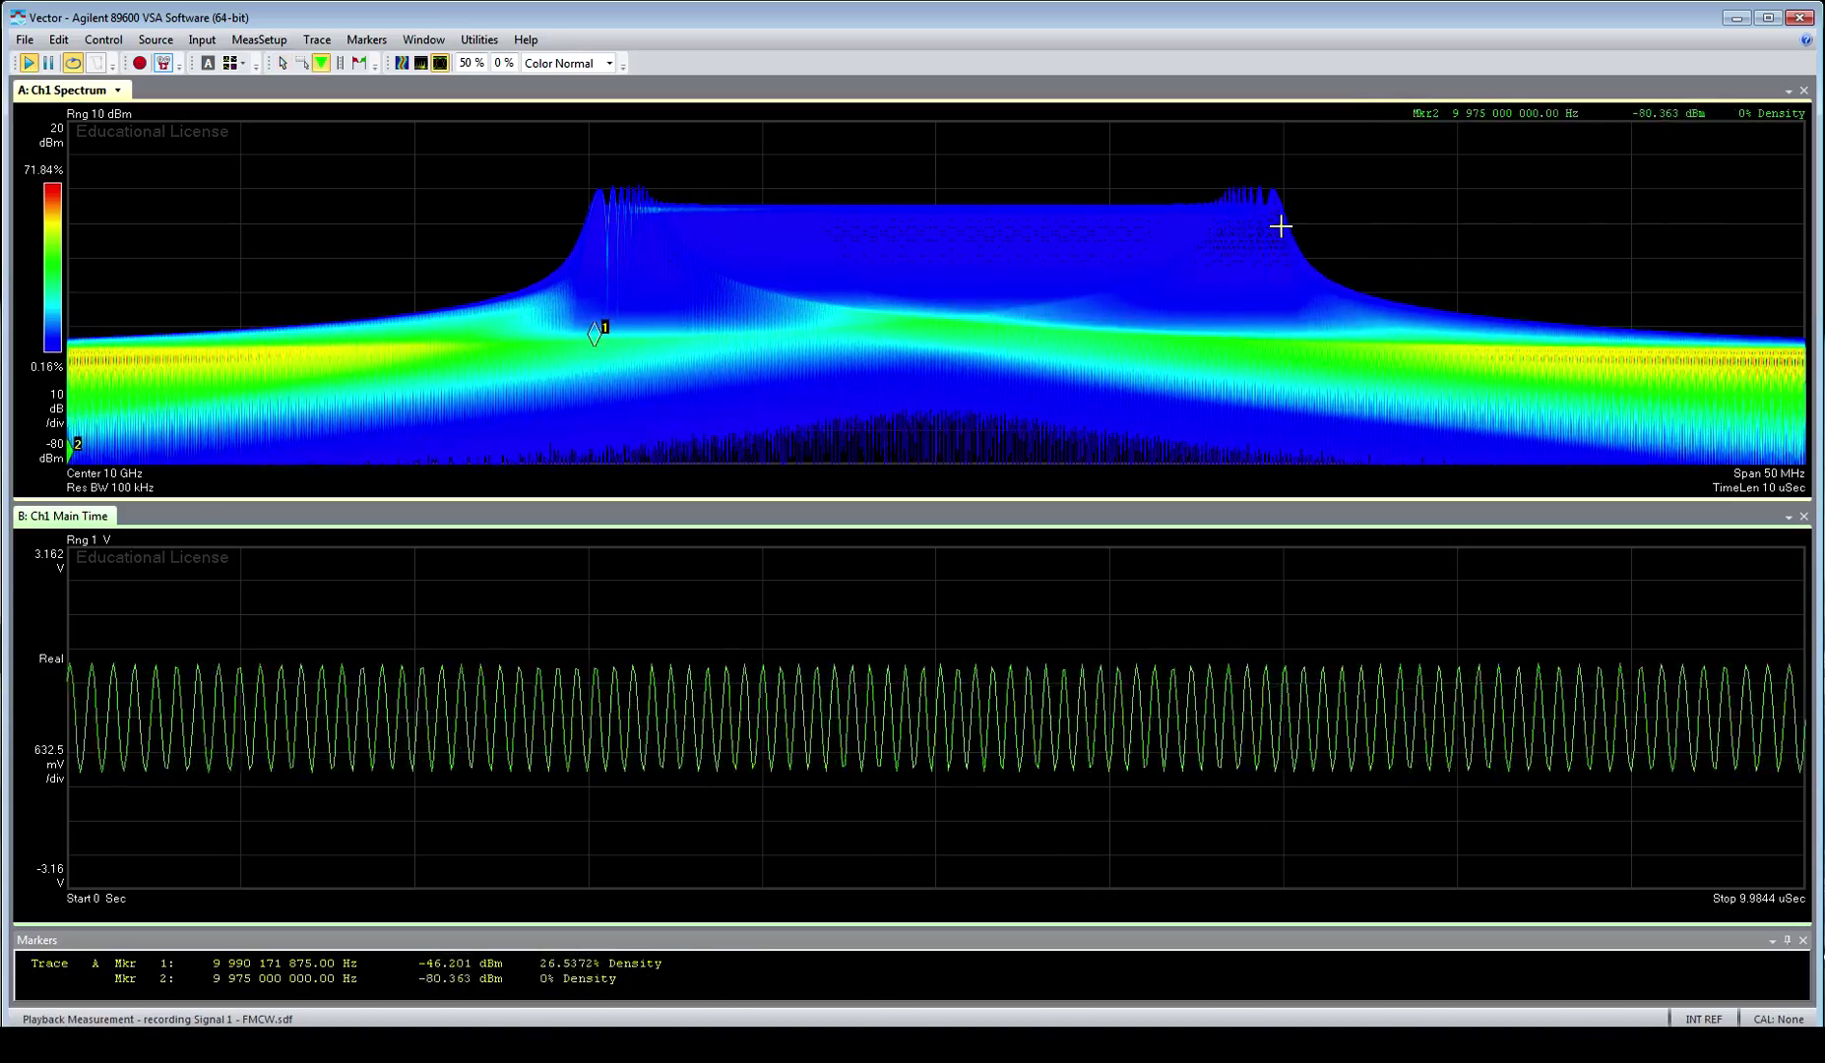
pyautogui.click(1281, 227)
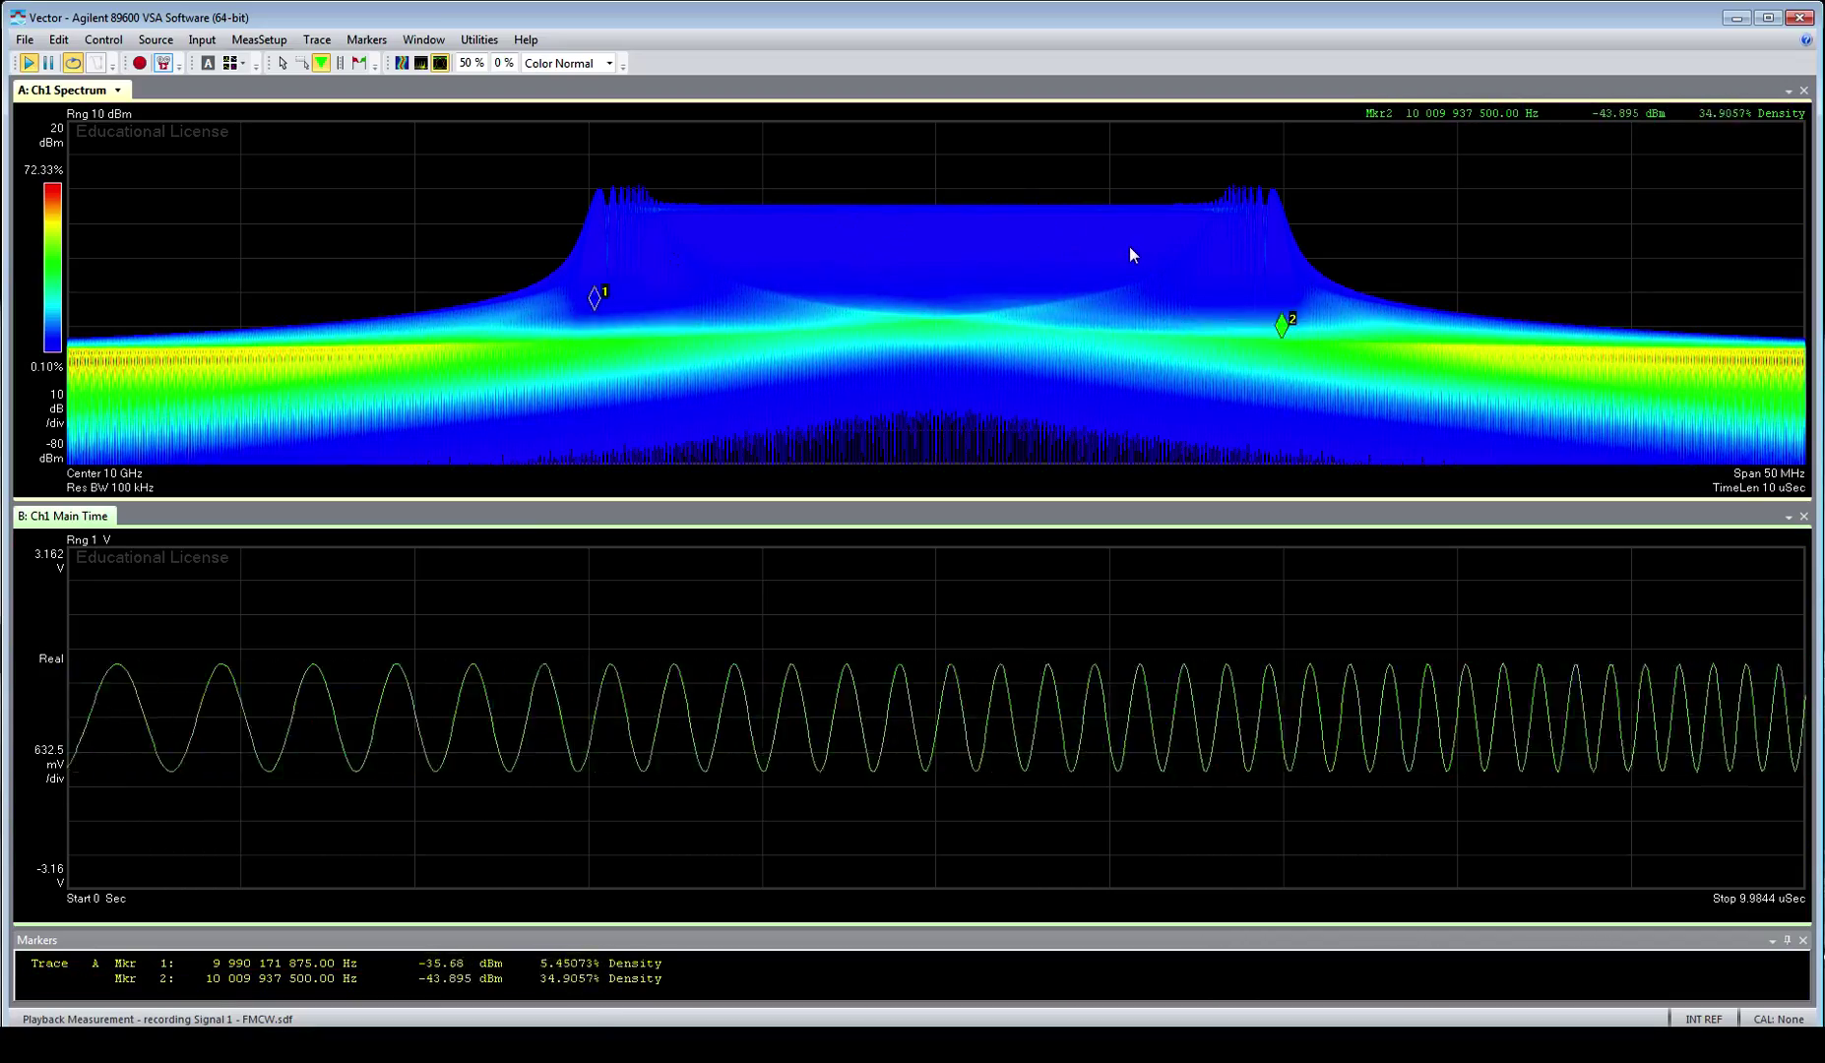
pyautogui.hotkey('ctrl', 'd')
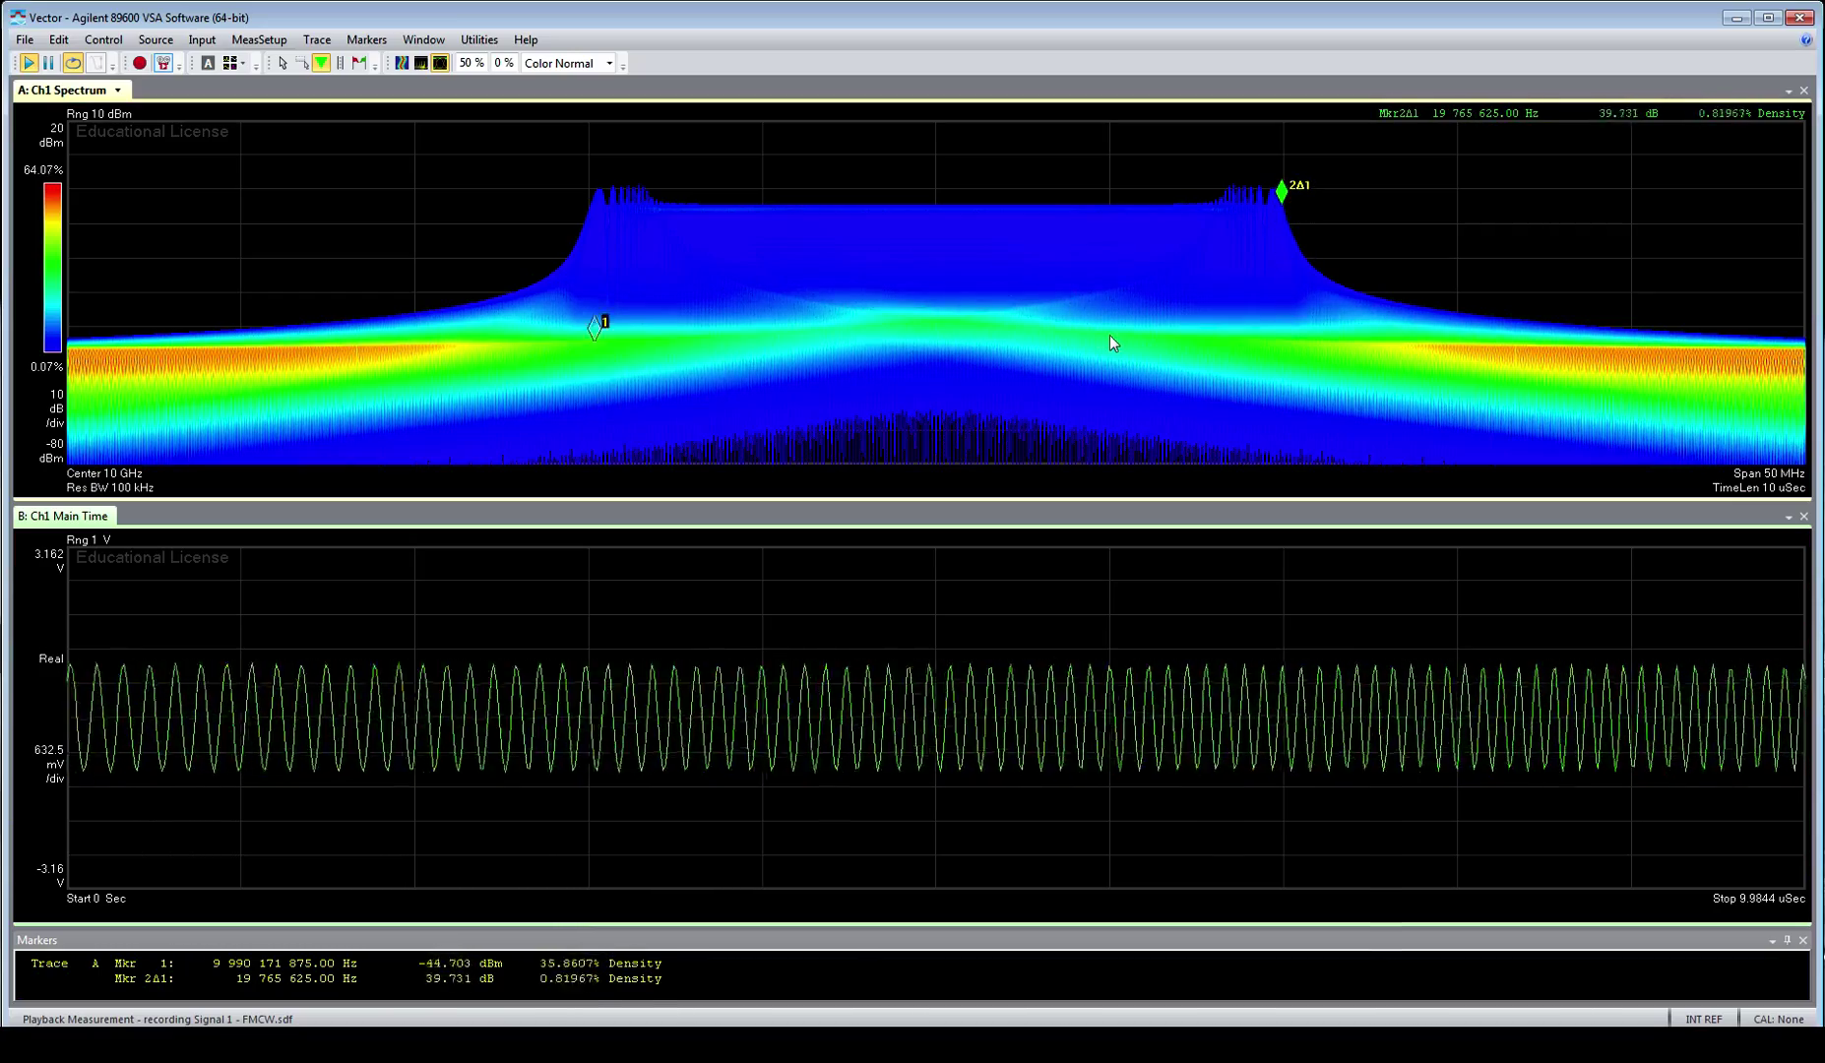
# Step trace B's Y-axis format through imaginary, unwrapped phase and I-Q formats.
pyautogui.click(1086, 541)
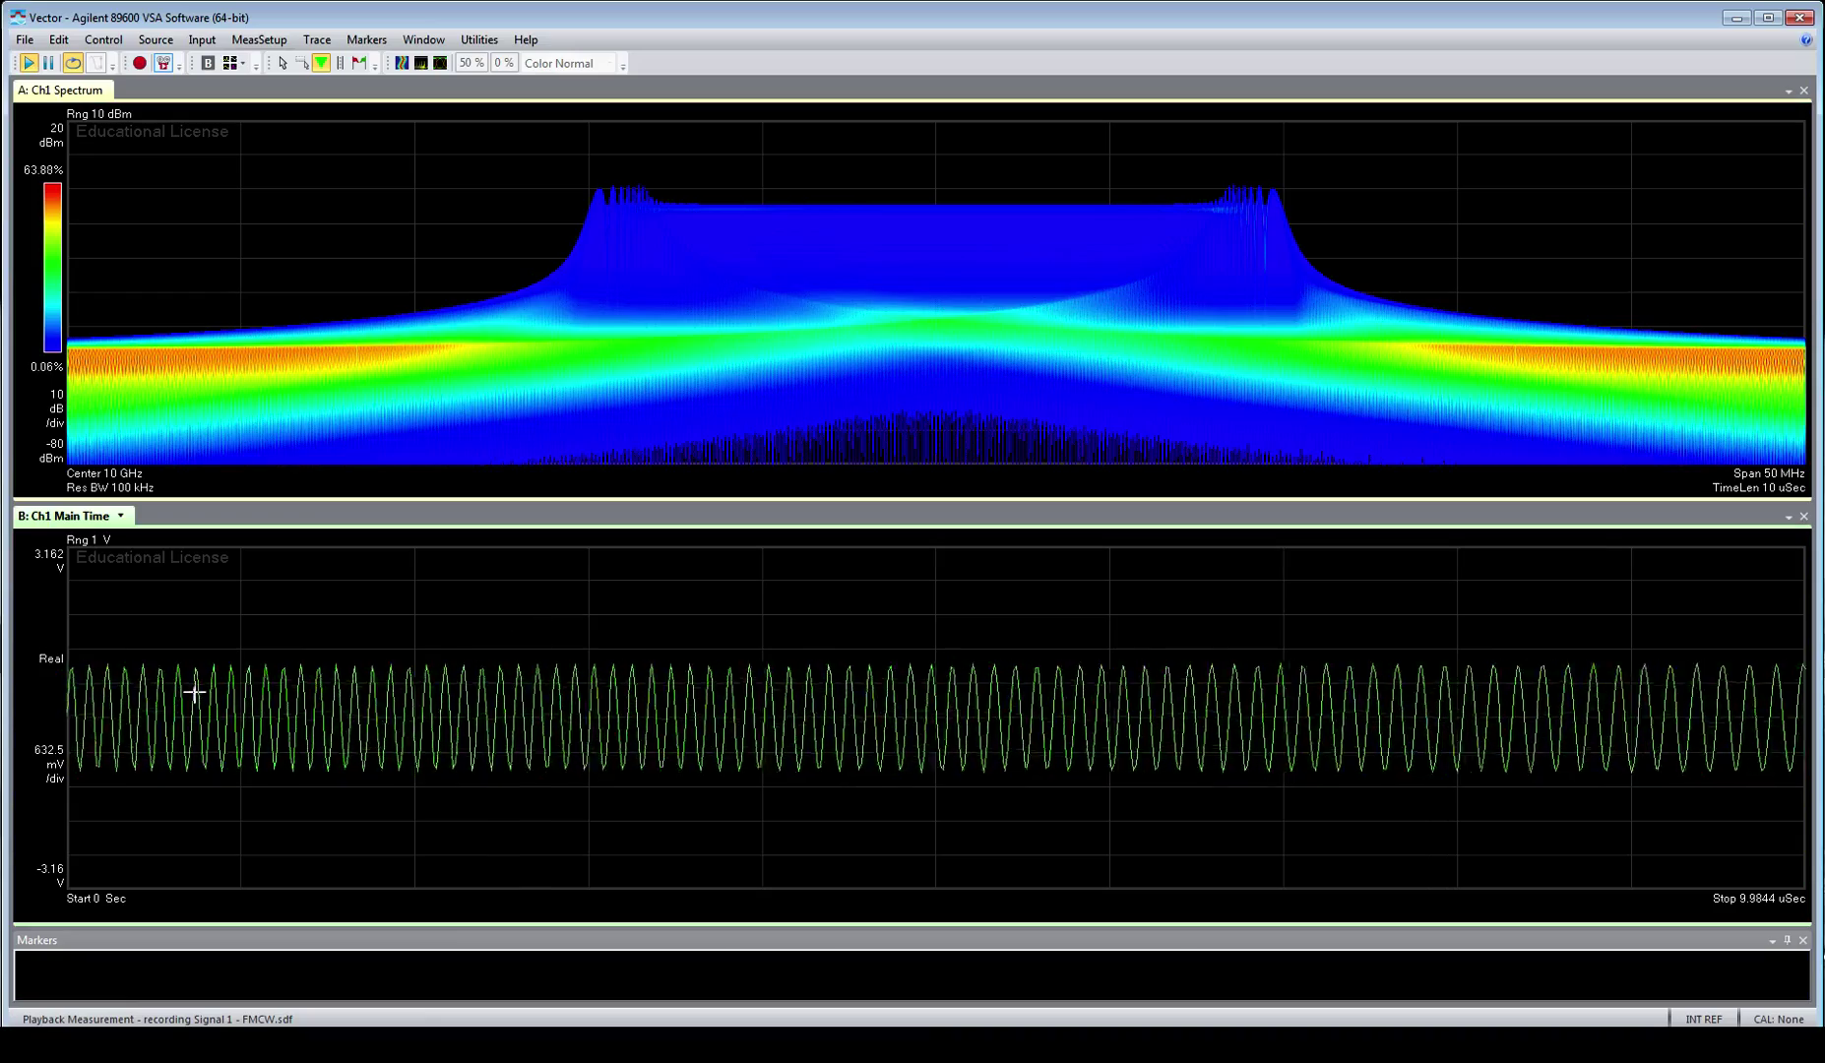
pyautogui.click(49, 658)
pyautogui.press('Down')
pyautogui.press('Down')
pyautogui.press('Down')
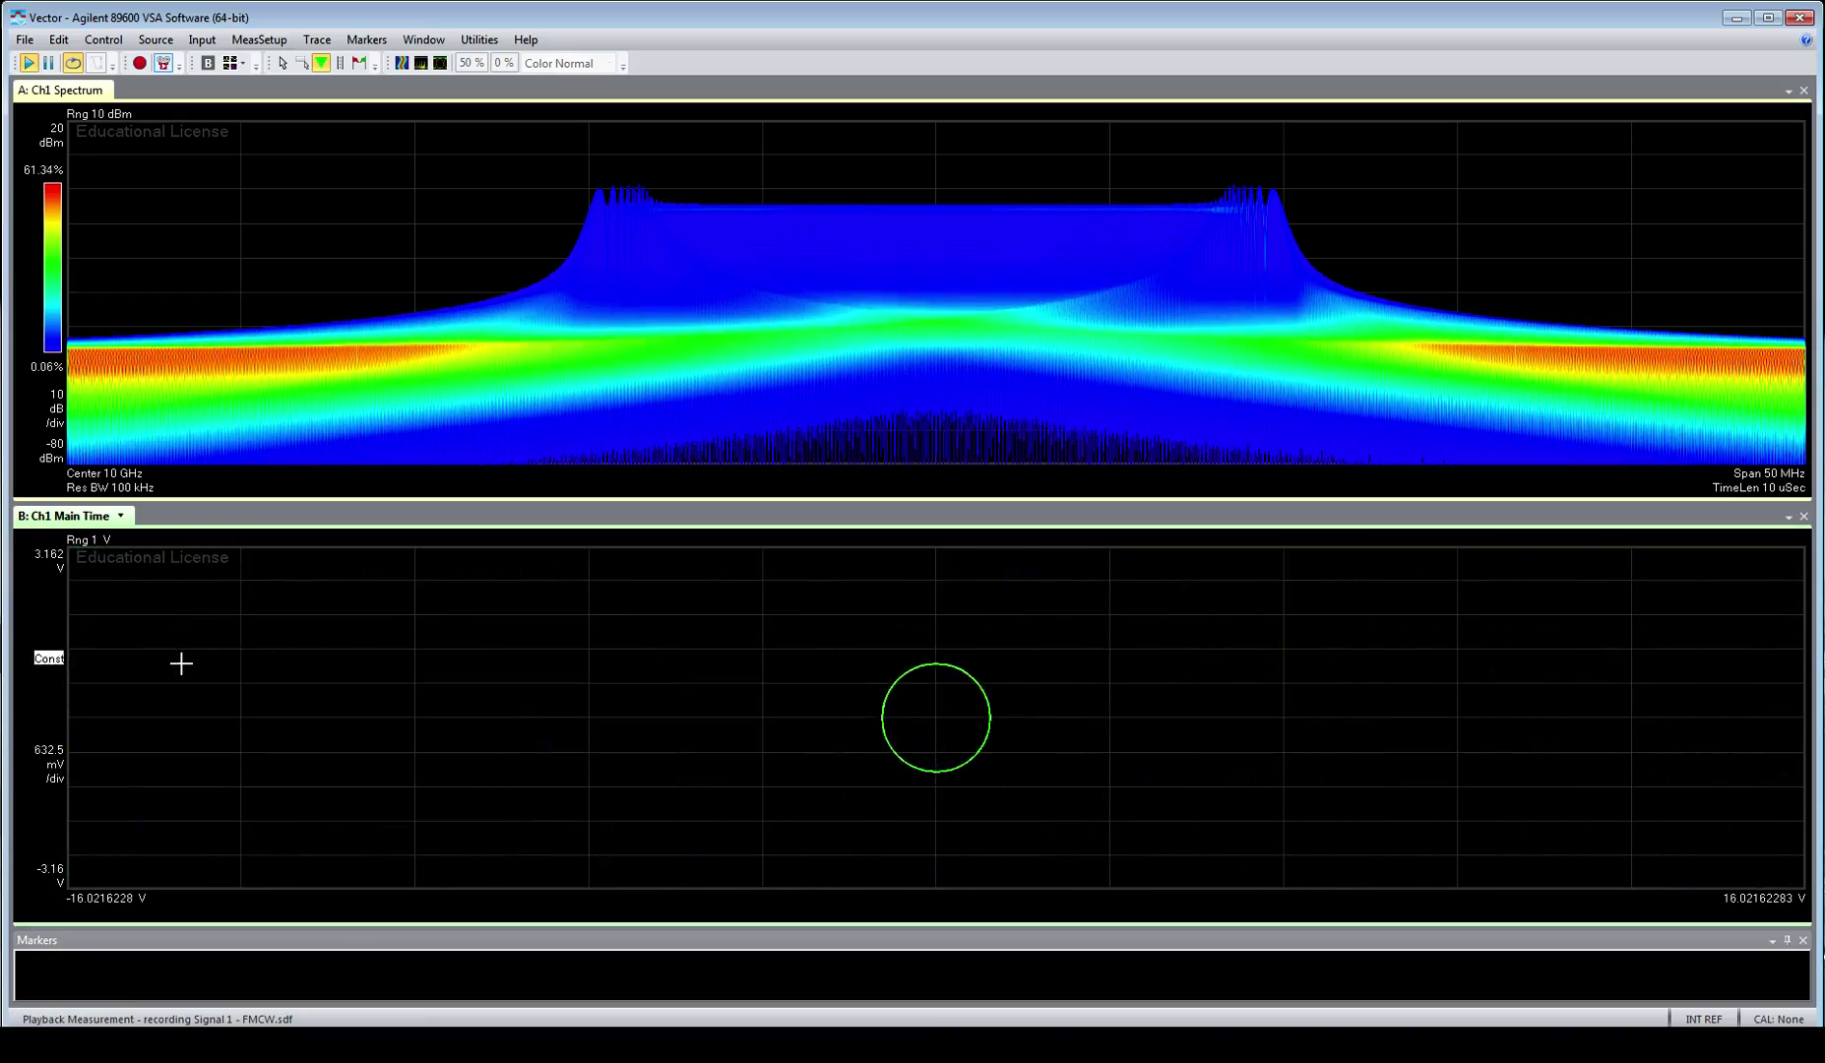
pyautogui.press('Down')
pyautogui.press('Down')
pyautogui.press('Down')
pyautogui.press('Down')
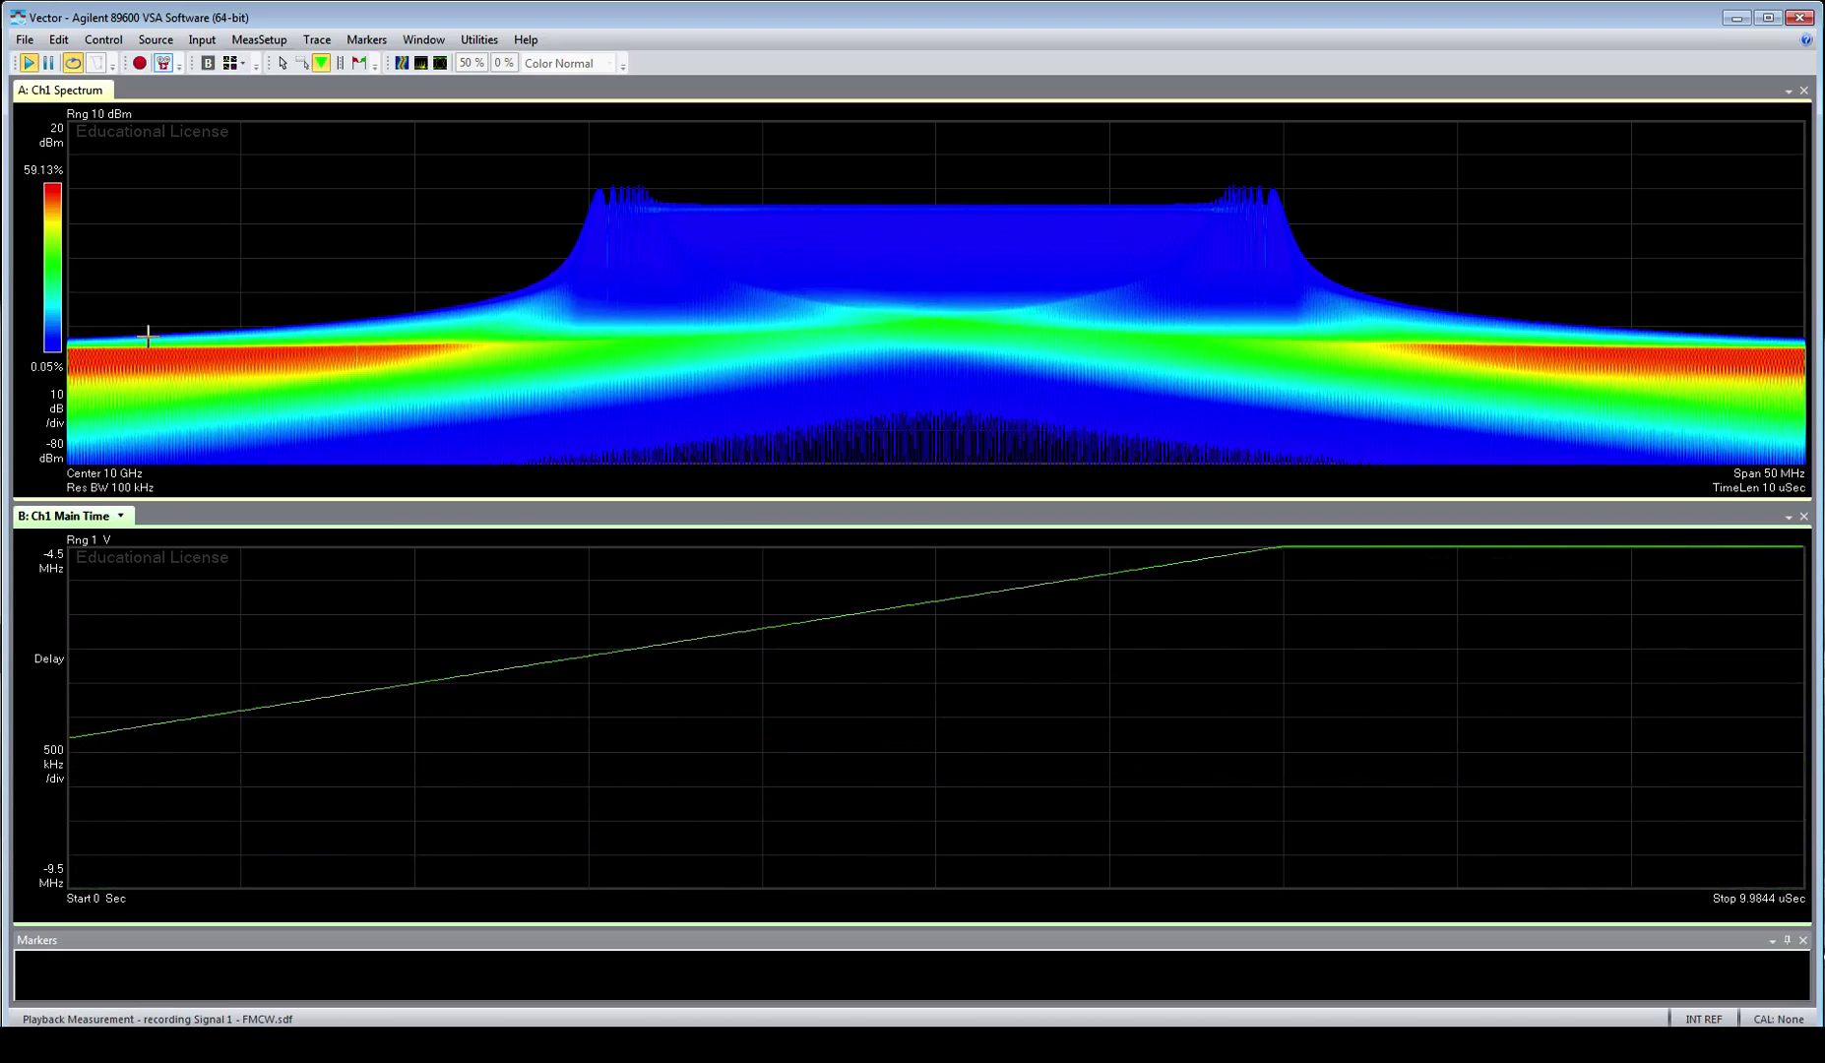
# Pause playback and set the lower trace's scale to 5 MHz per division.
pyautogui.click(49, 62)
pyautogui.click(52, 765)
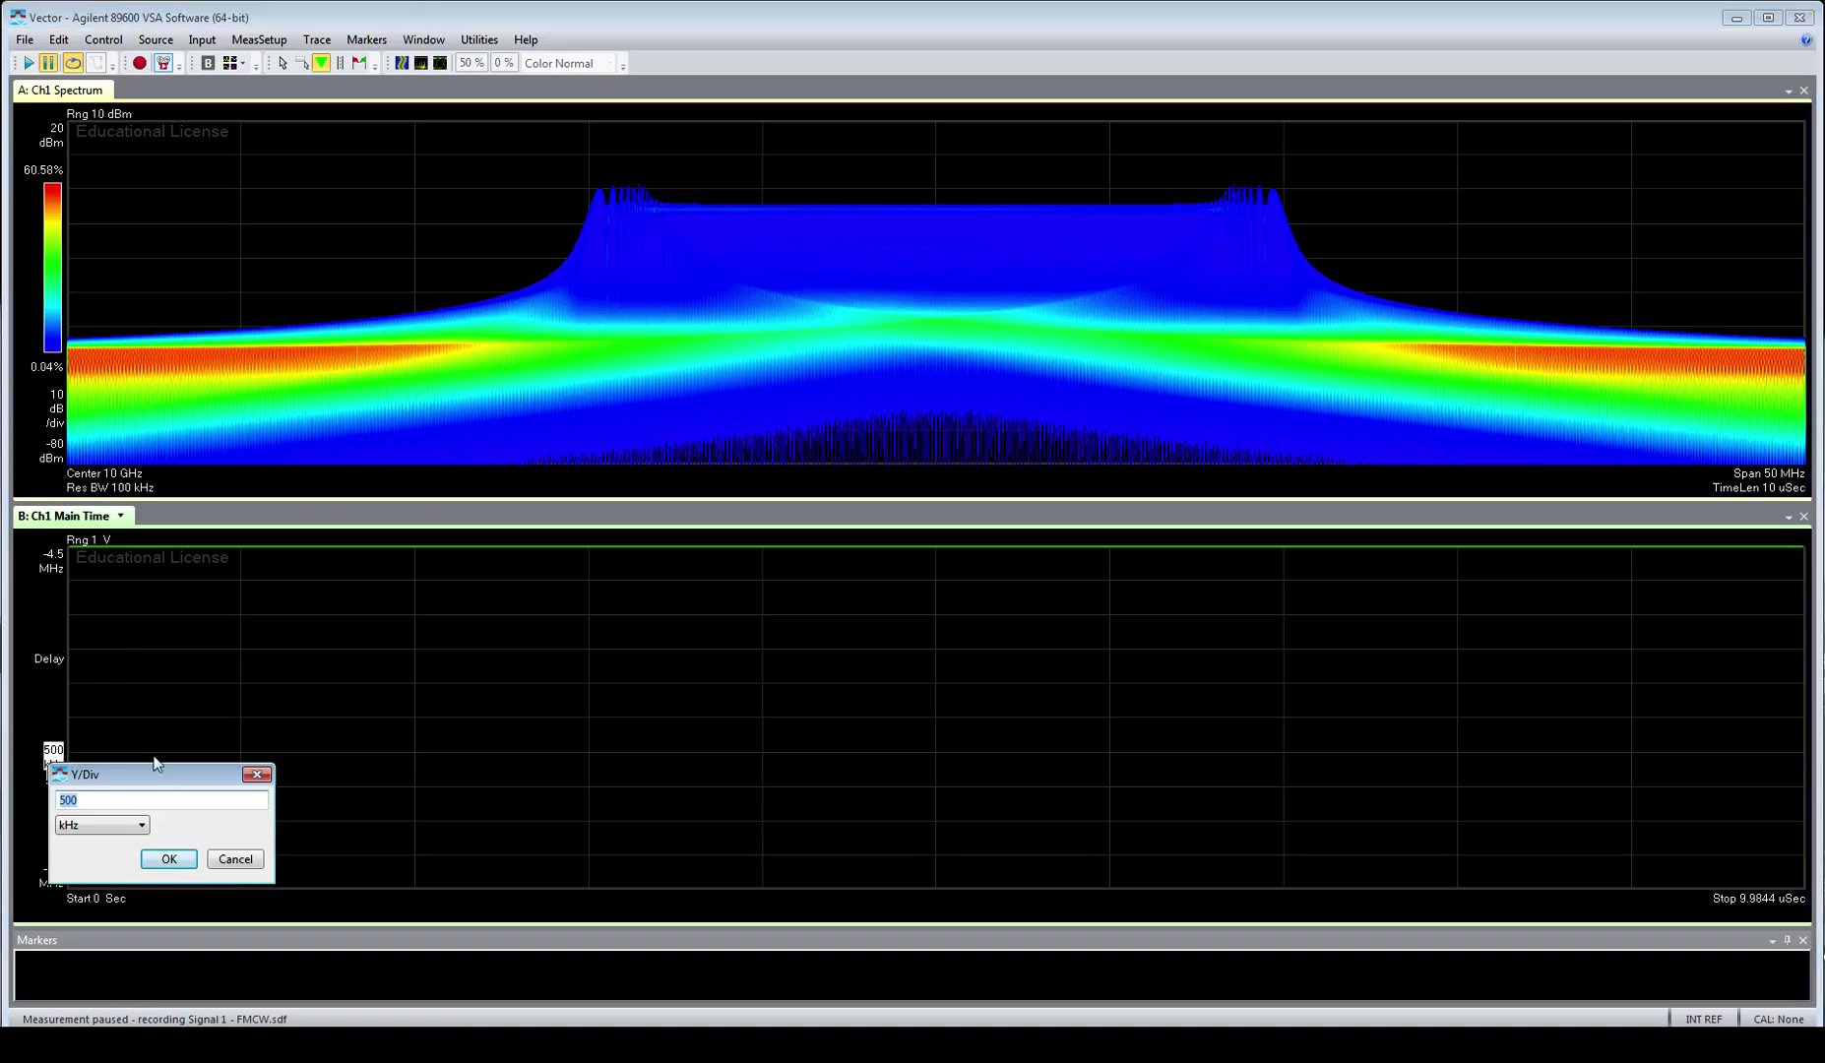
pyautogui.press('Tab')
pyautogui.press('Down')
pyautogui.click(118, 802)
pyautogui.click(169, 859)
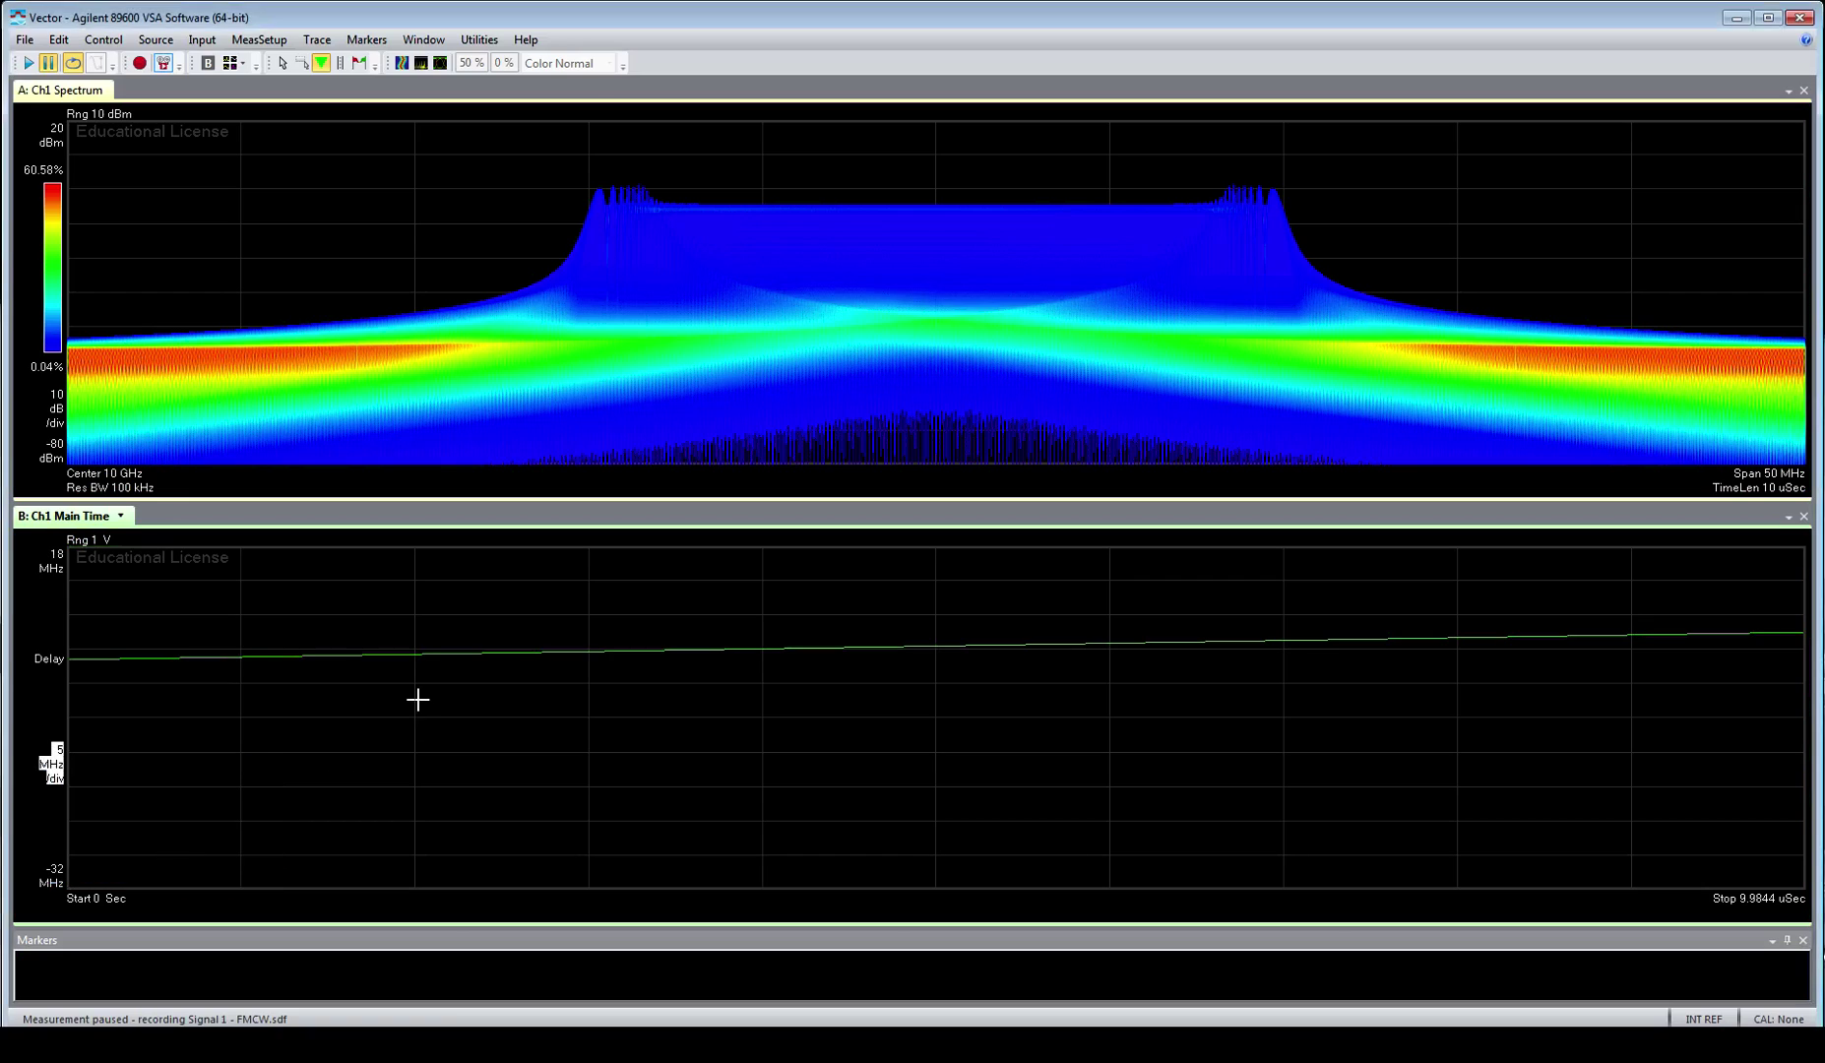
# Set the time length to 200 µs and resume playback.
pyautogui.click(1789, 489)
pyautogui.write('200')
pyautogui.click(1715, 584)
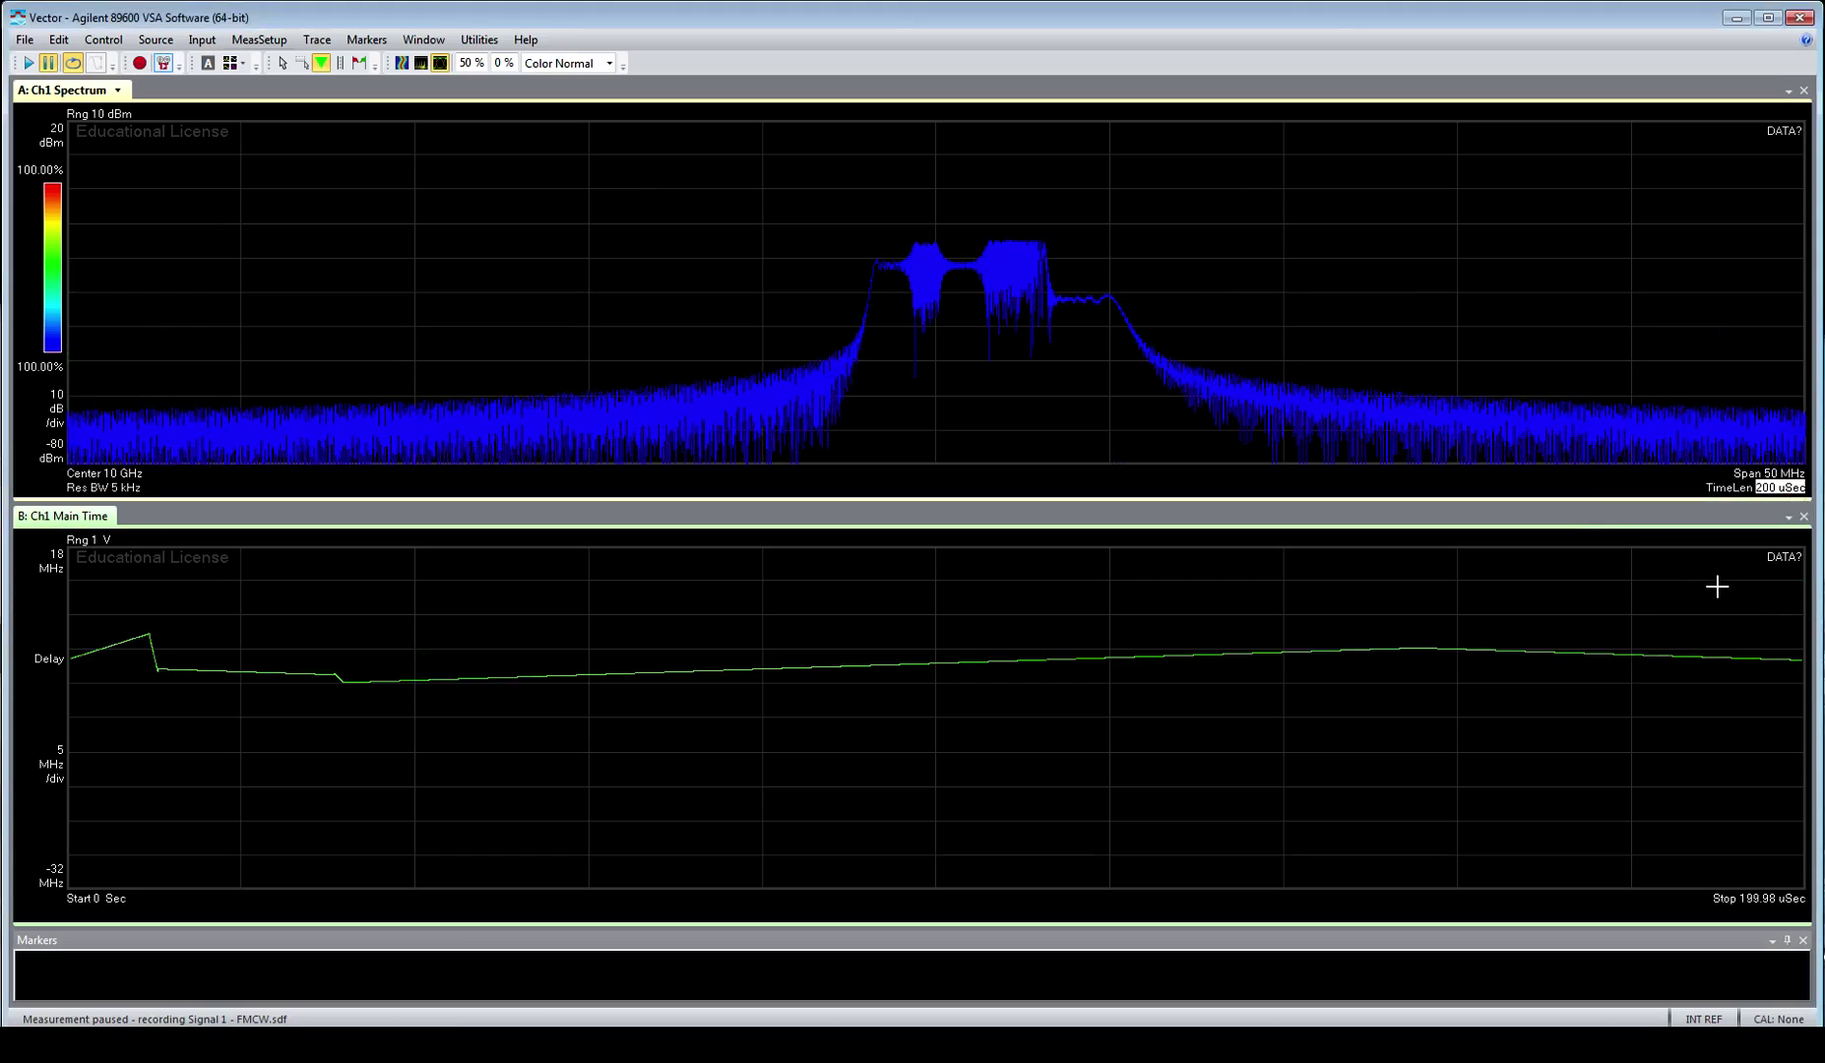
pyautogui.click(23, 62)
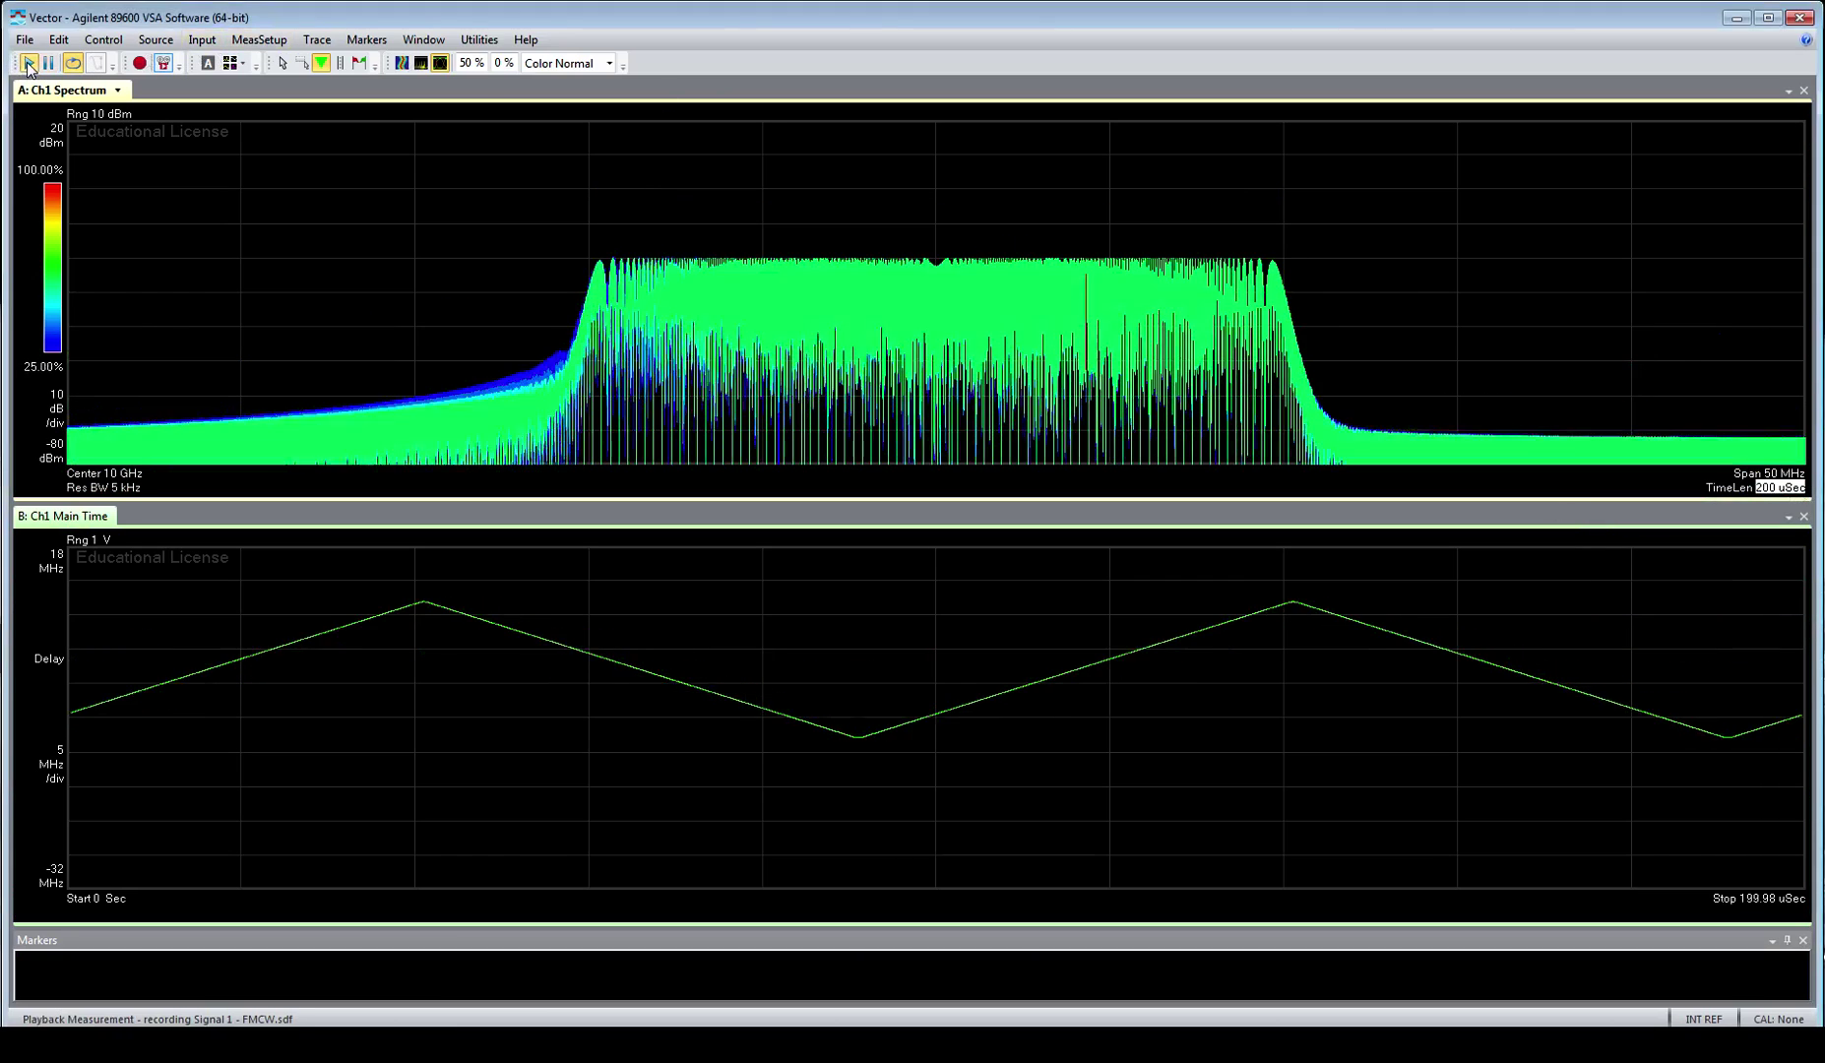
# Place marker 1 on the paused spectrum's lower skirt, rescale to 20 dB/div, and restart persistence.
pyautogui.click(48, 63)
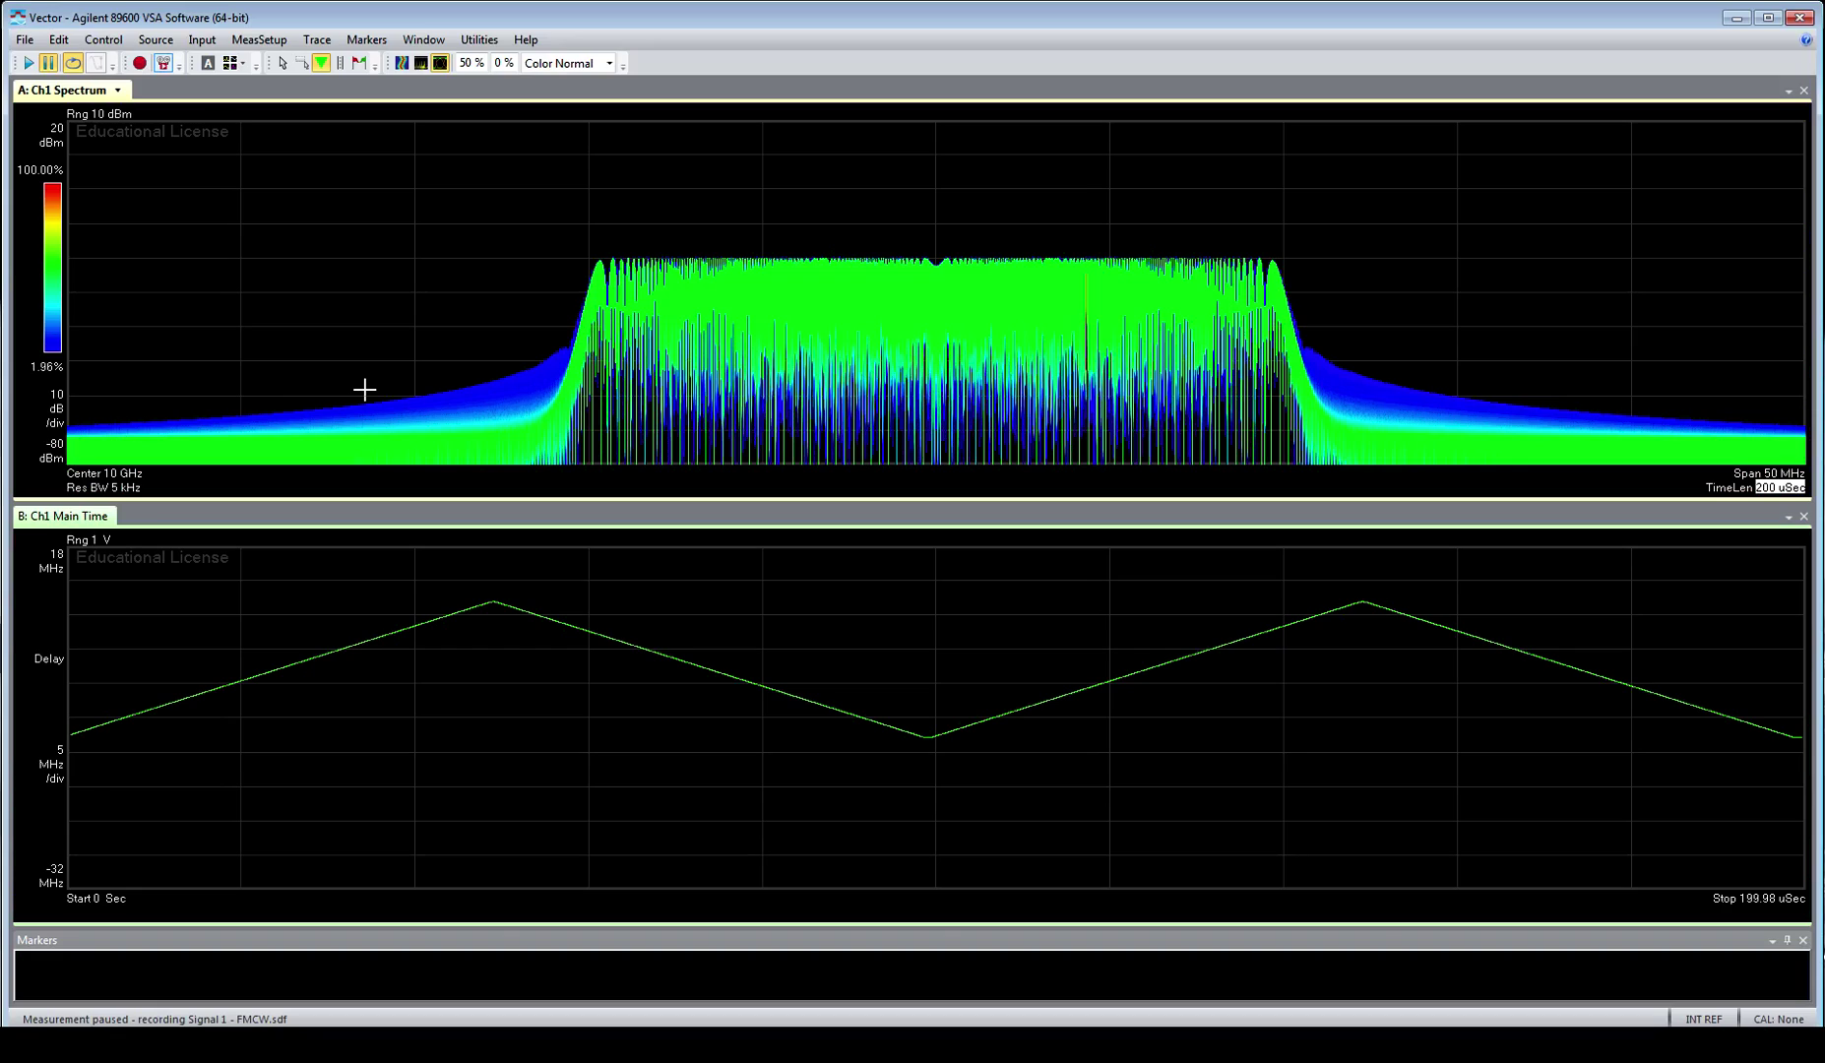
pyautogui.click(487, 264)
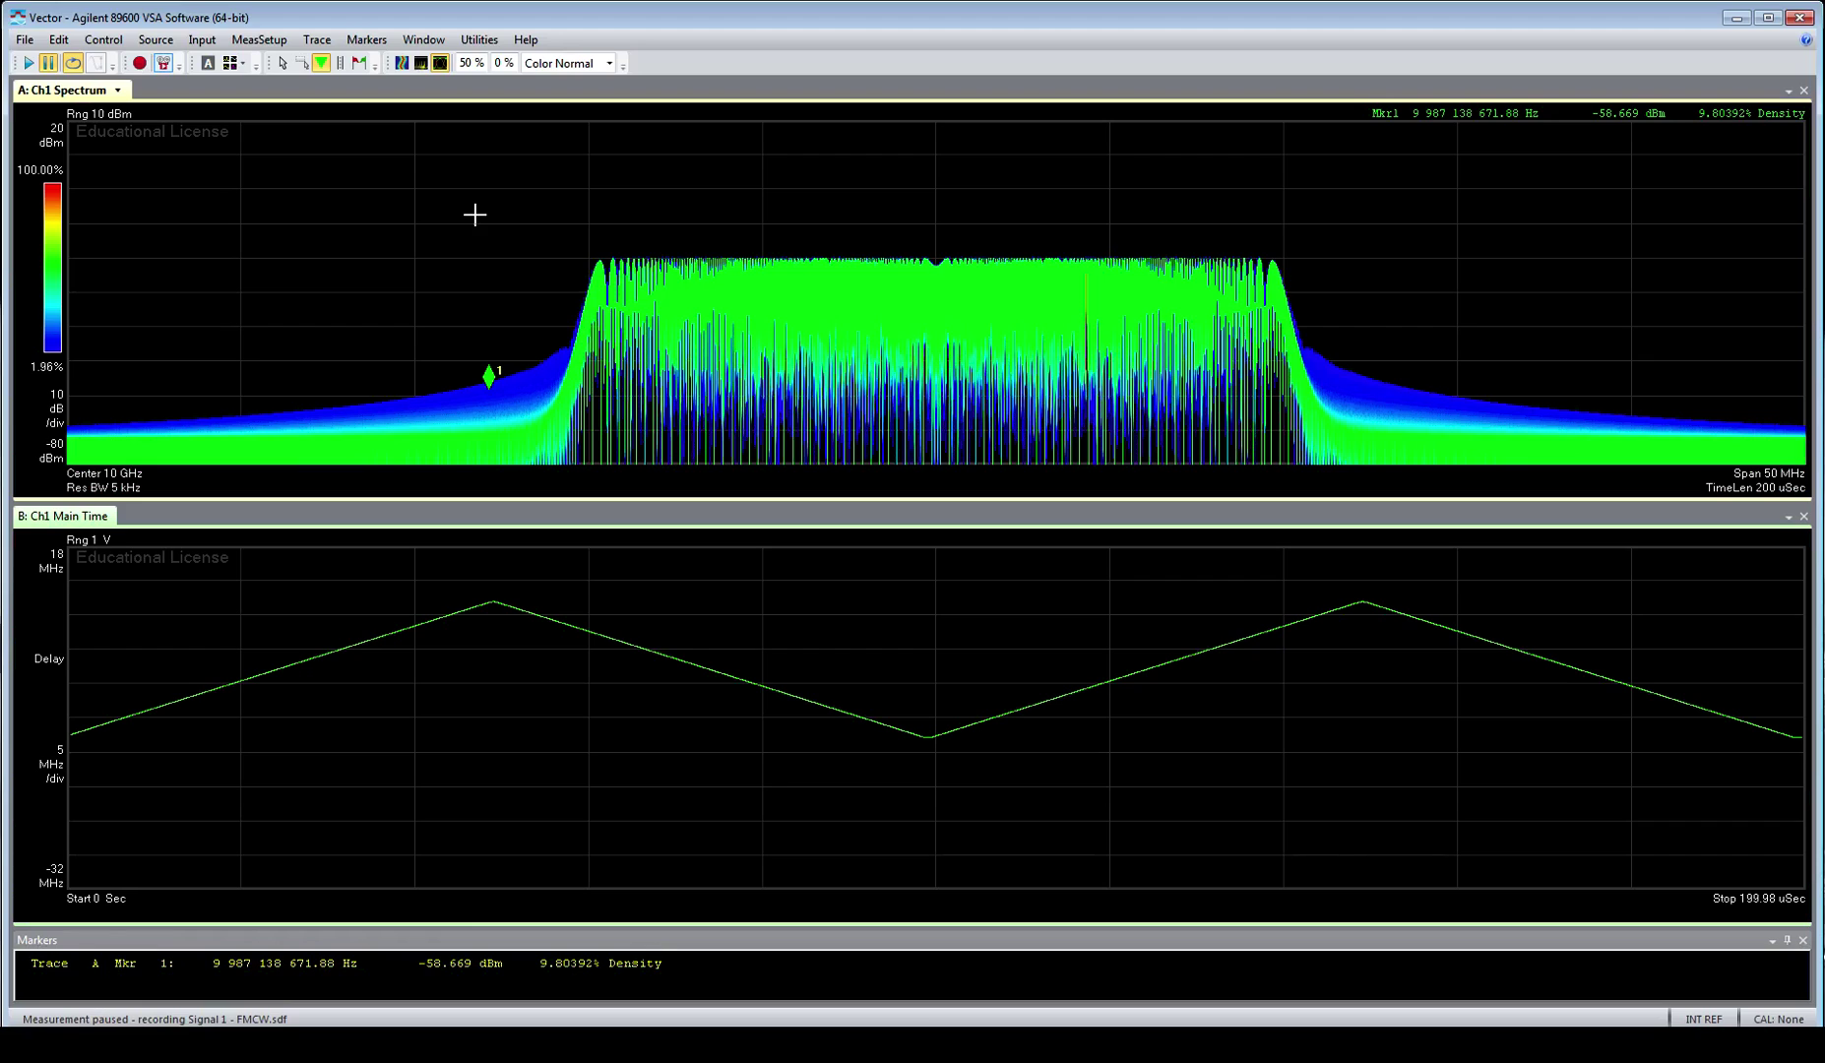
pyautogui.scroll(-1, 505, 227)
pyautogui.click(29, 62)
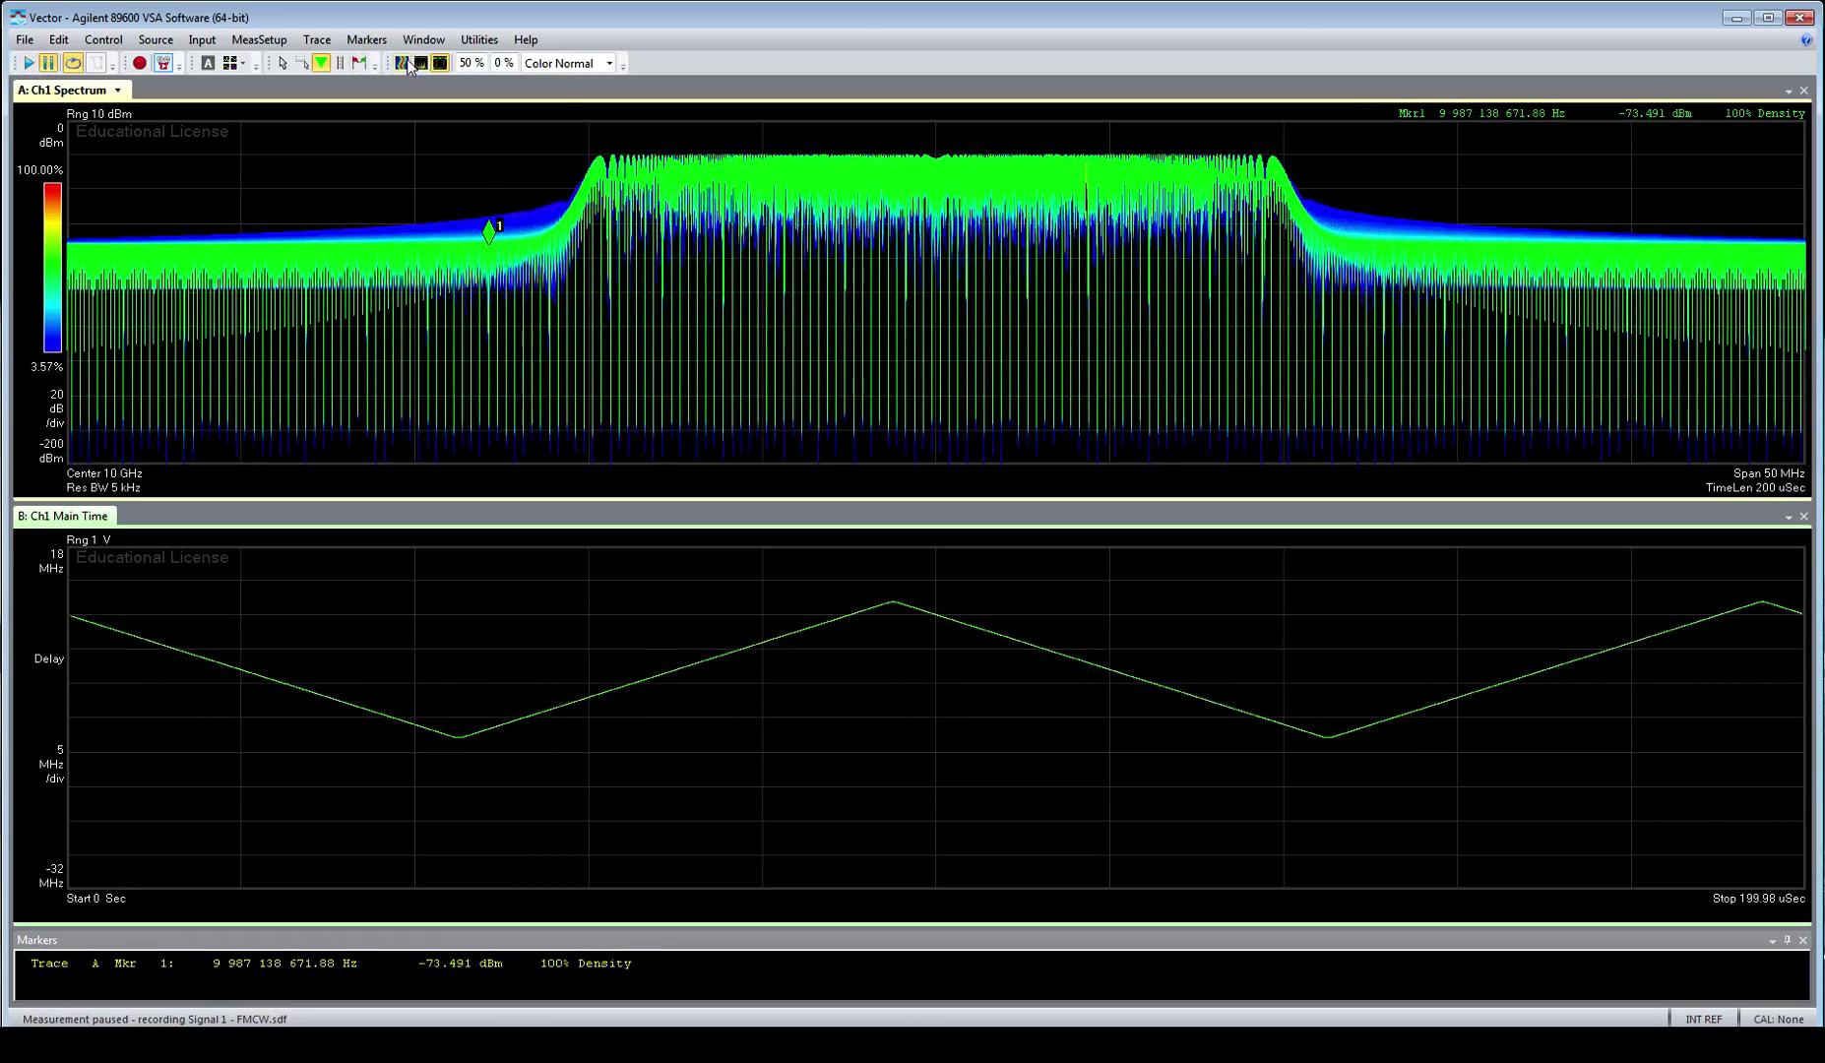
# Switch to a spectrogram display, resume playback, and set the time length to 10 µs.
pyautogui.click(403, 63)
pyautogui.click(29, 62)
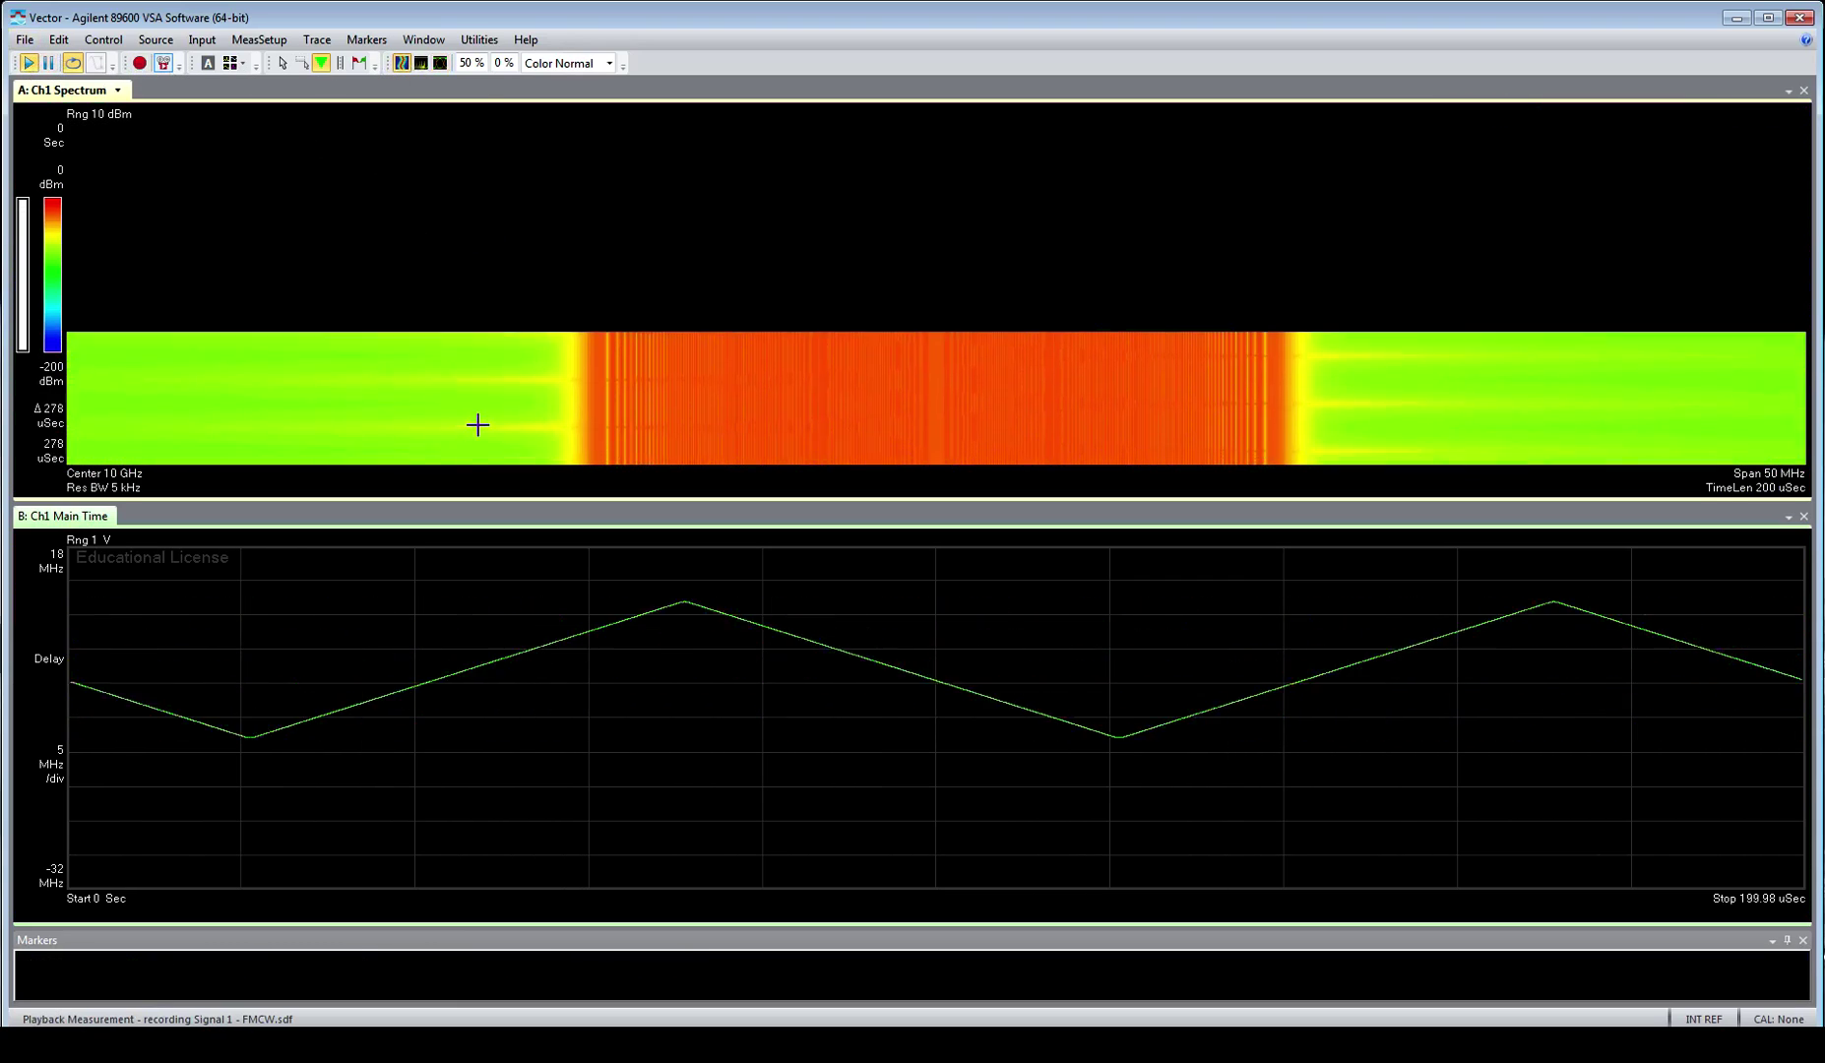
pyautogui.click(1787, 489)
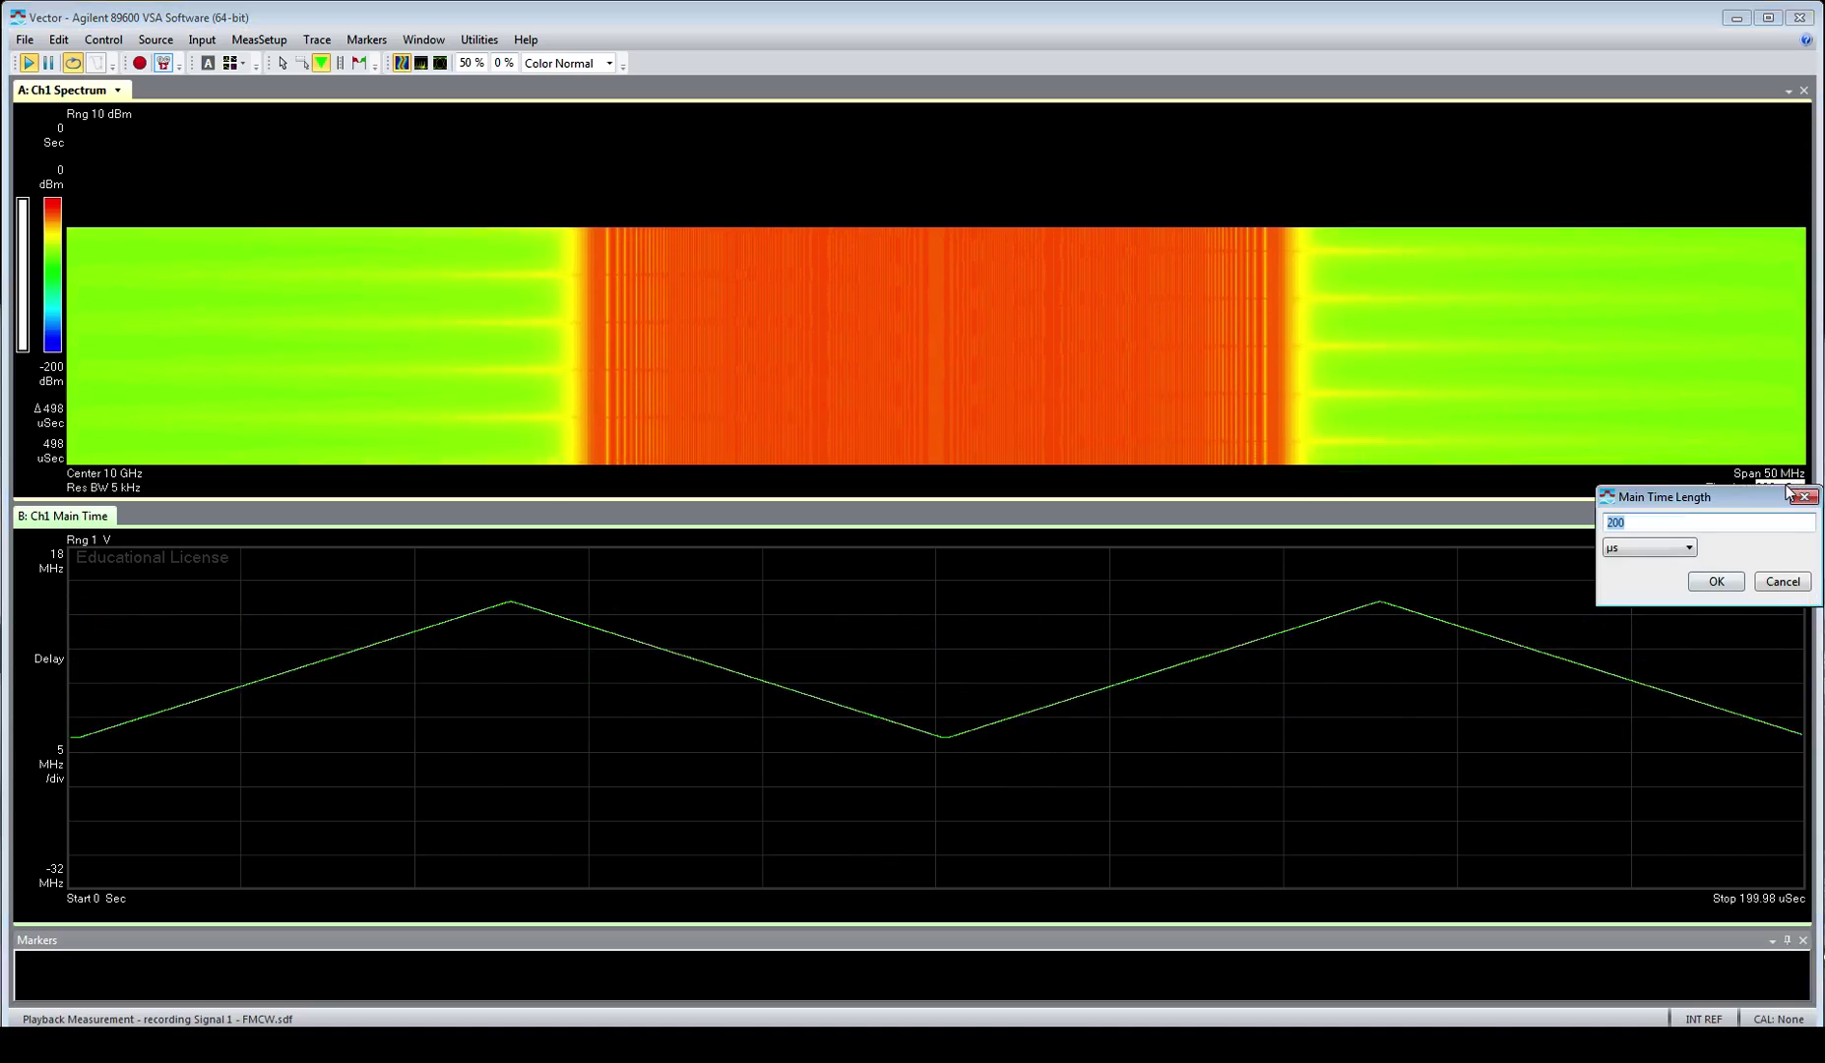
pyautogui.write('10')
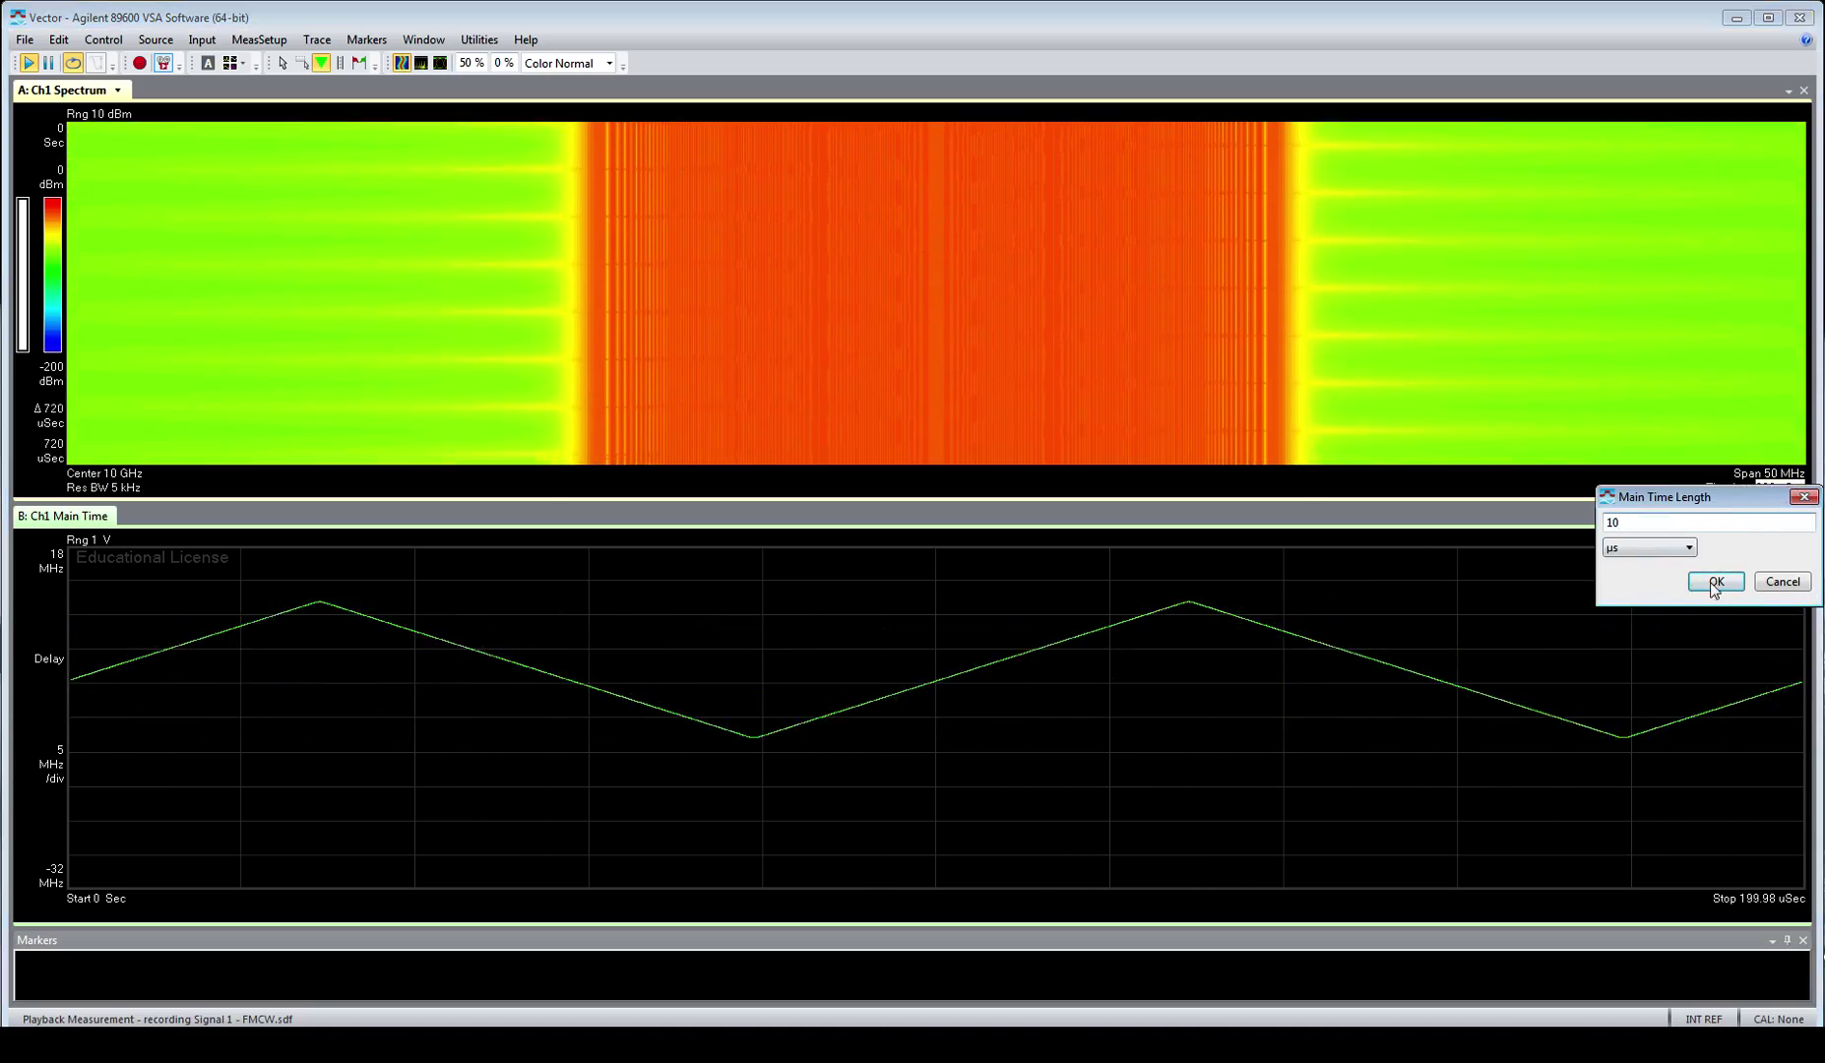
pyautogui.click(1715, 583)
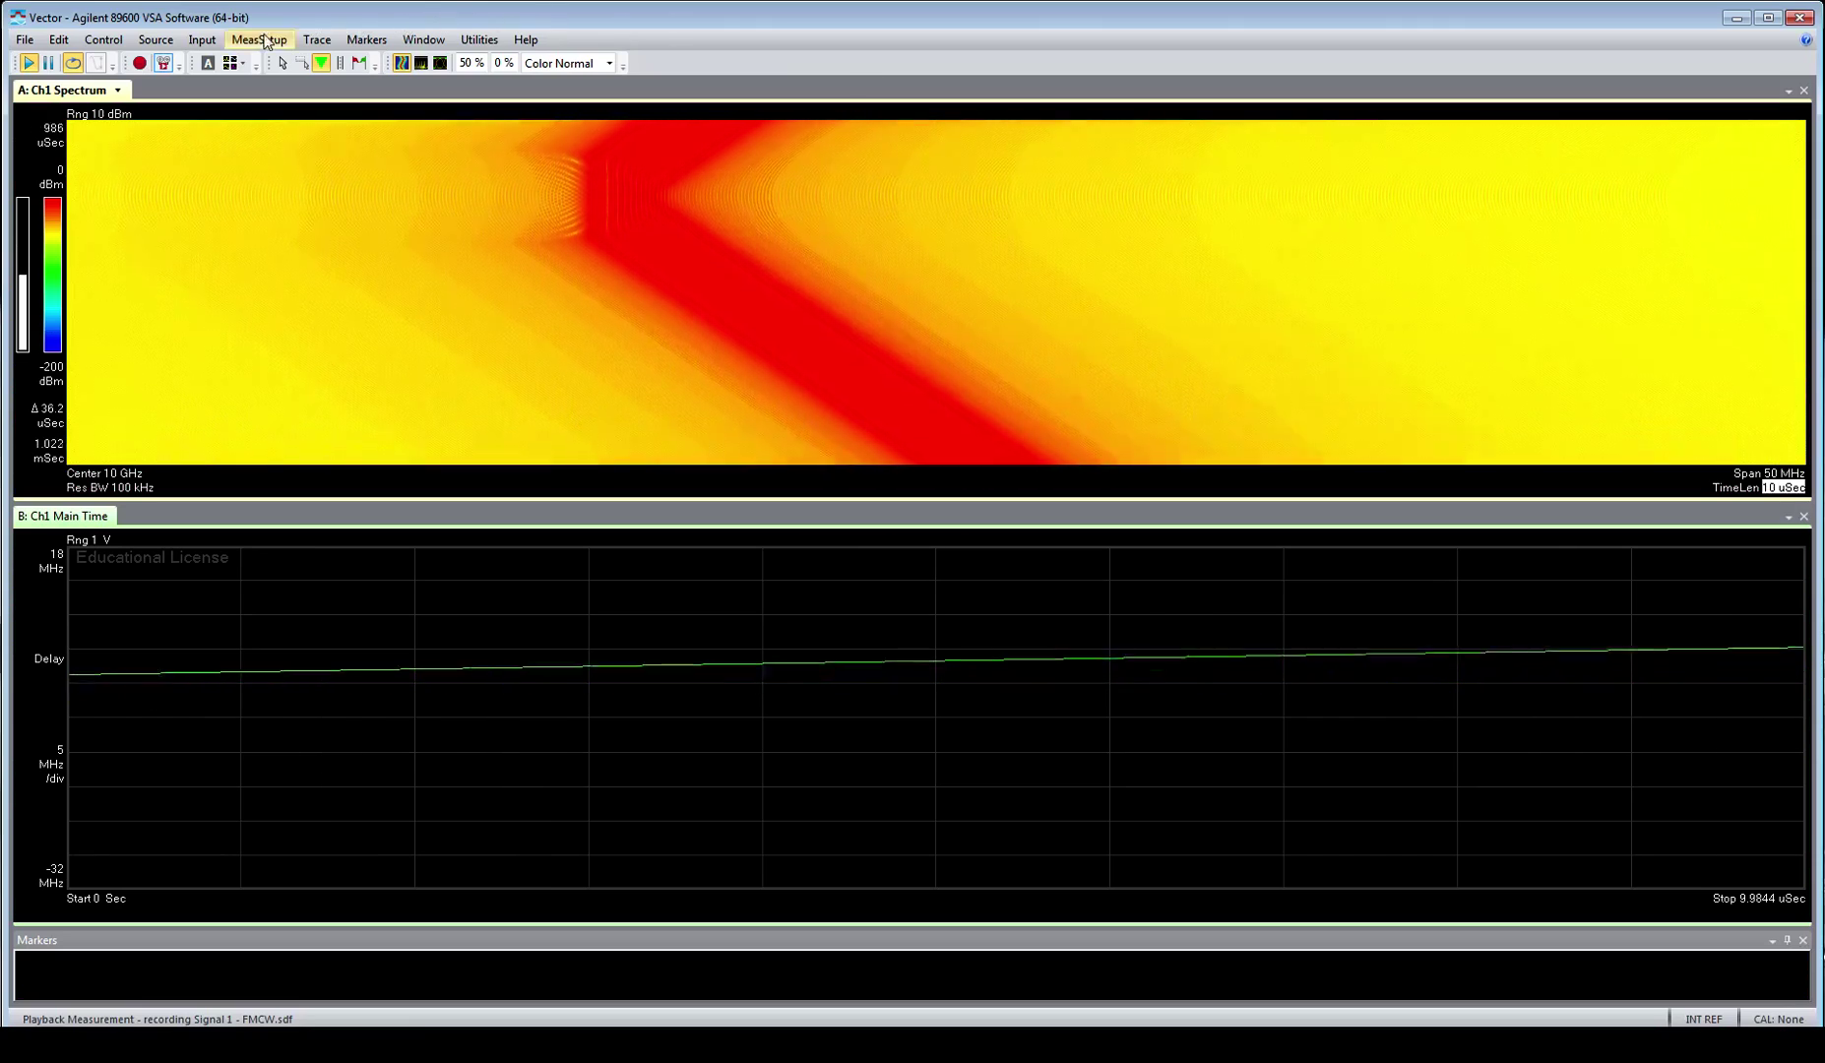
# Set the frequency span to 100 MHz.
pyautogui.click(1787, 475)
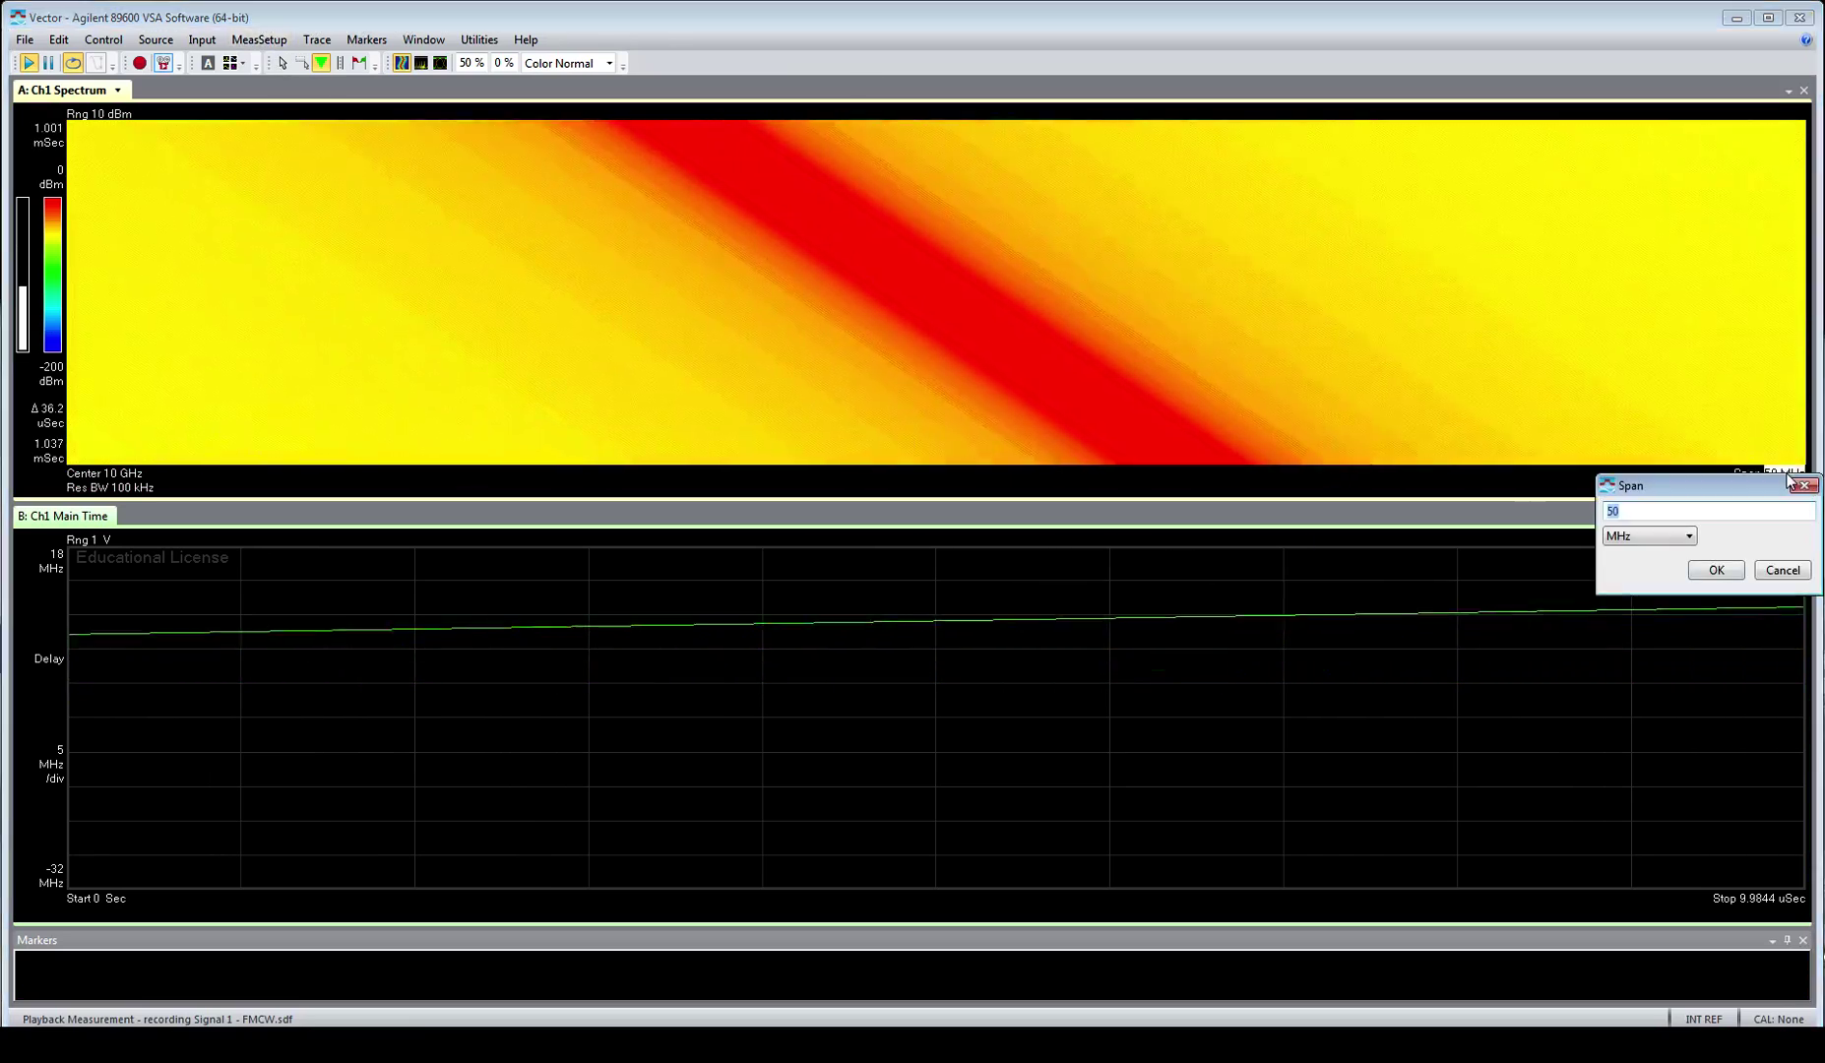
pyautogui.write('100')
pyautogui.click(1718, 571)
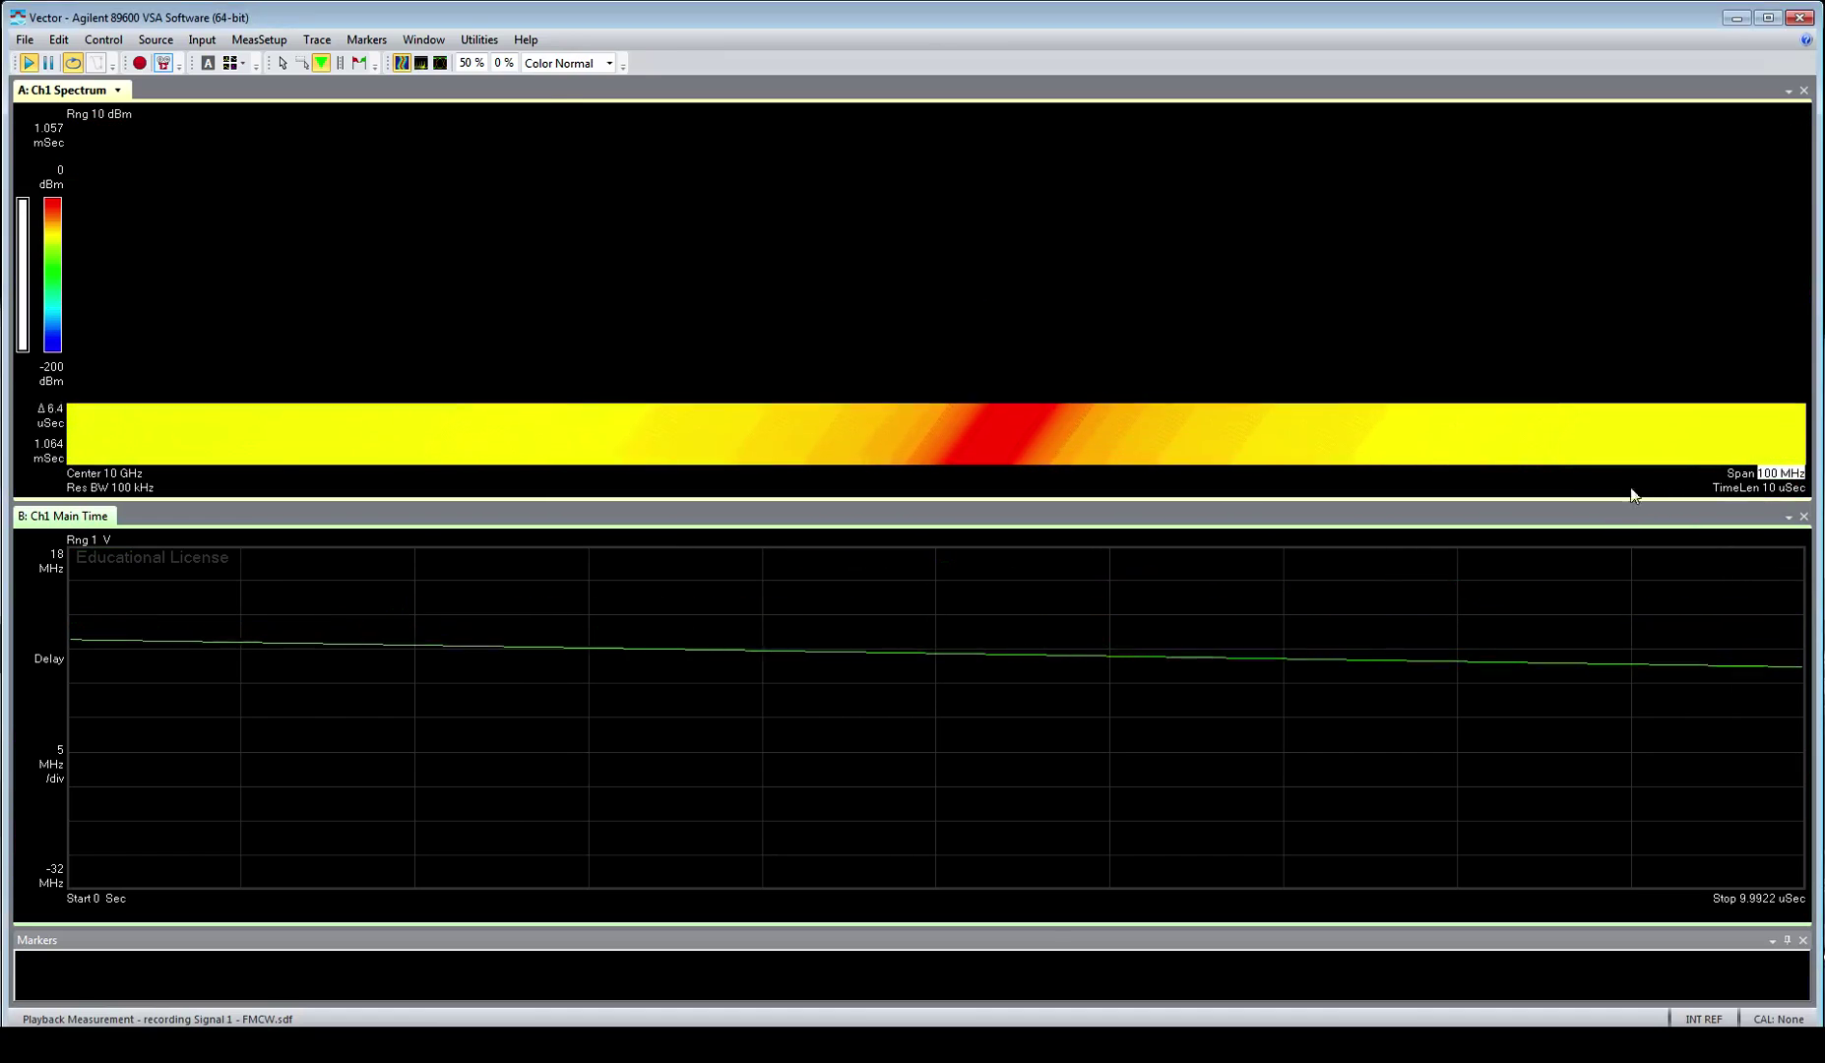
# Set the maximum time overlap to 98% in Measurement Setup.
pyautogui.click(288, 99)
pyautogui.click(1602, 597)
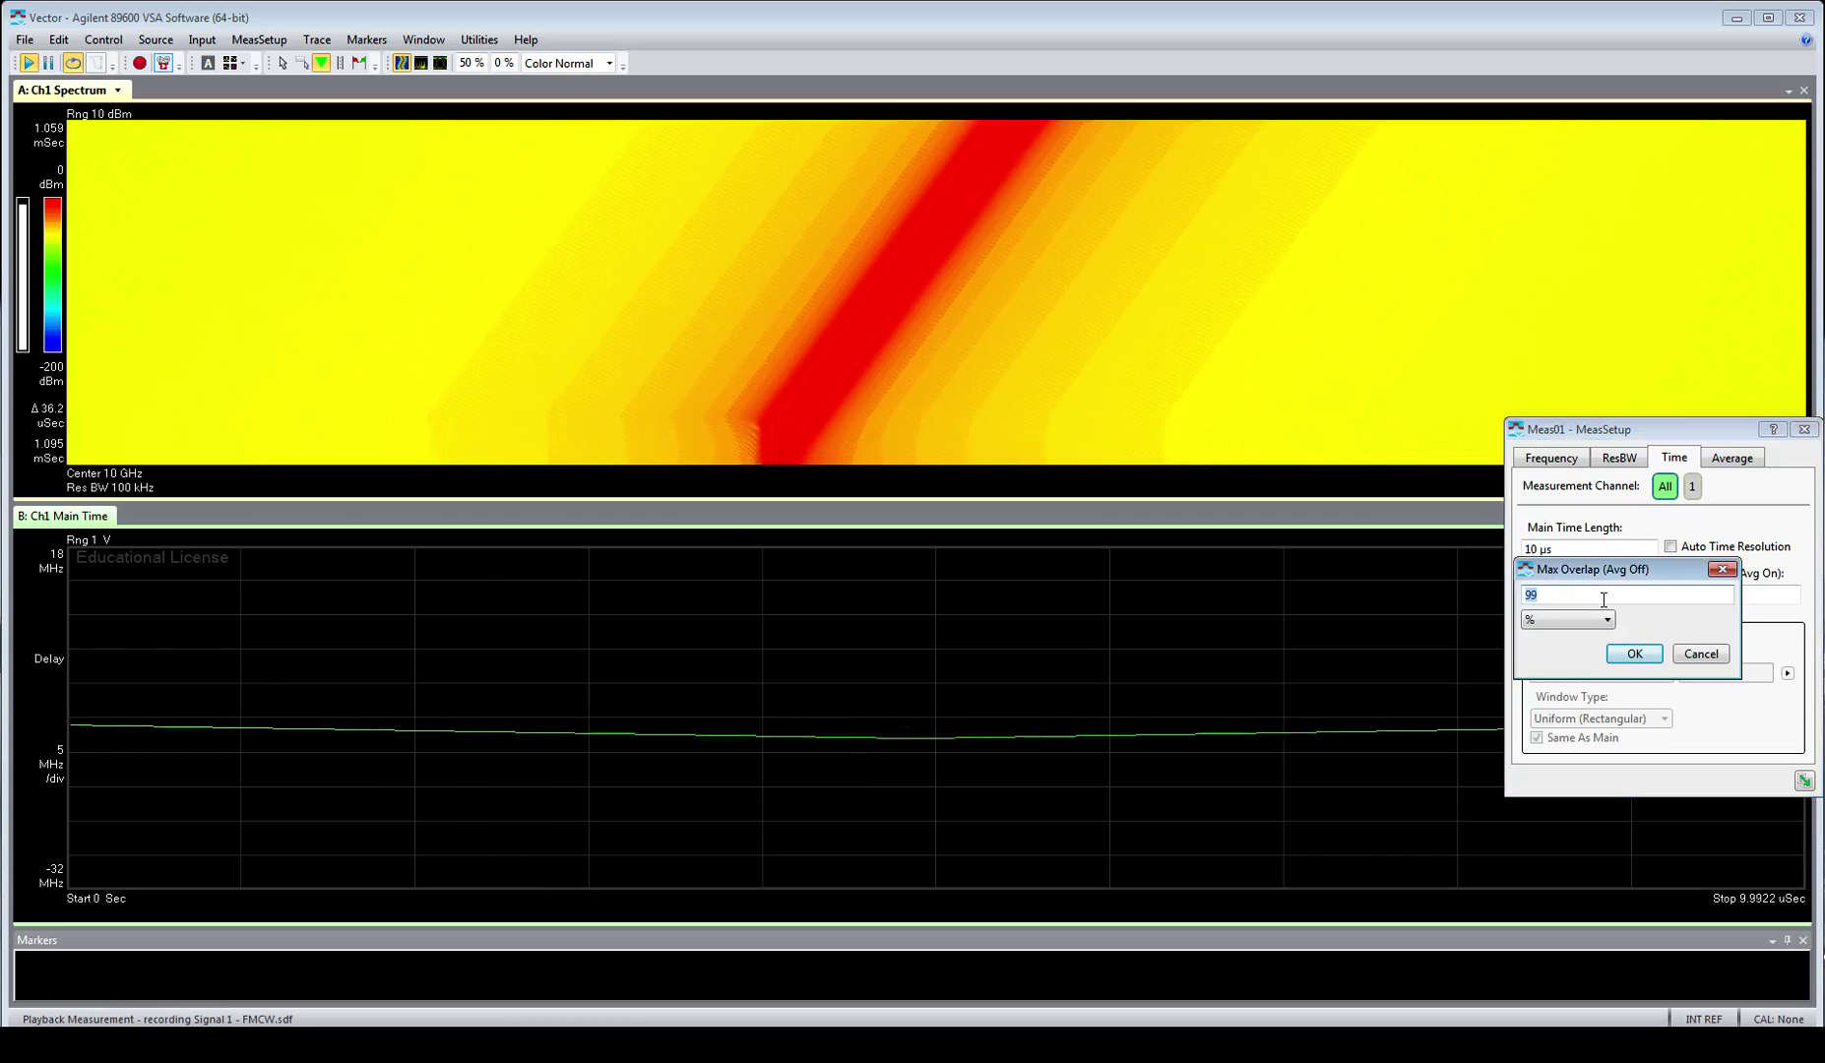
pyautogui.write('98')
pyautogui.press('Return')
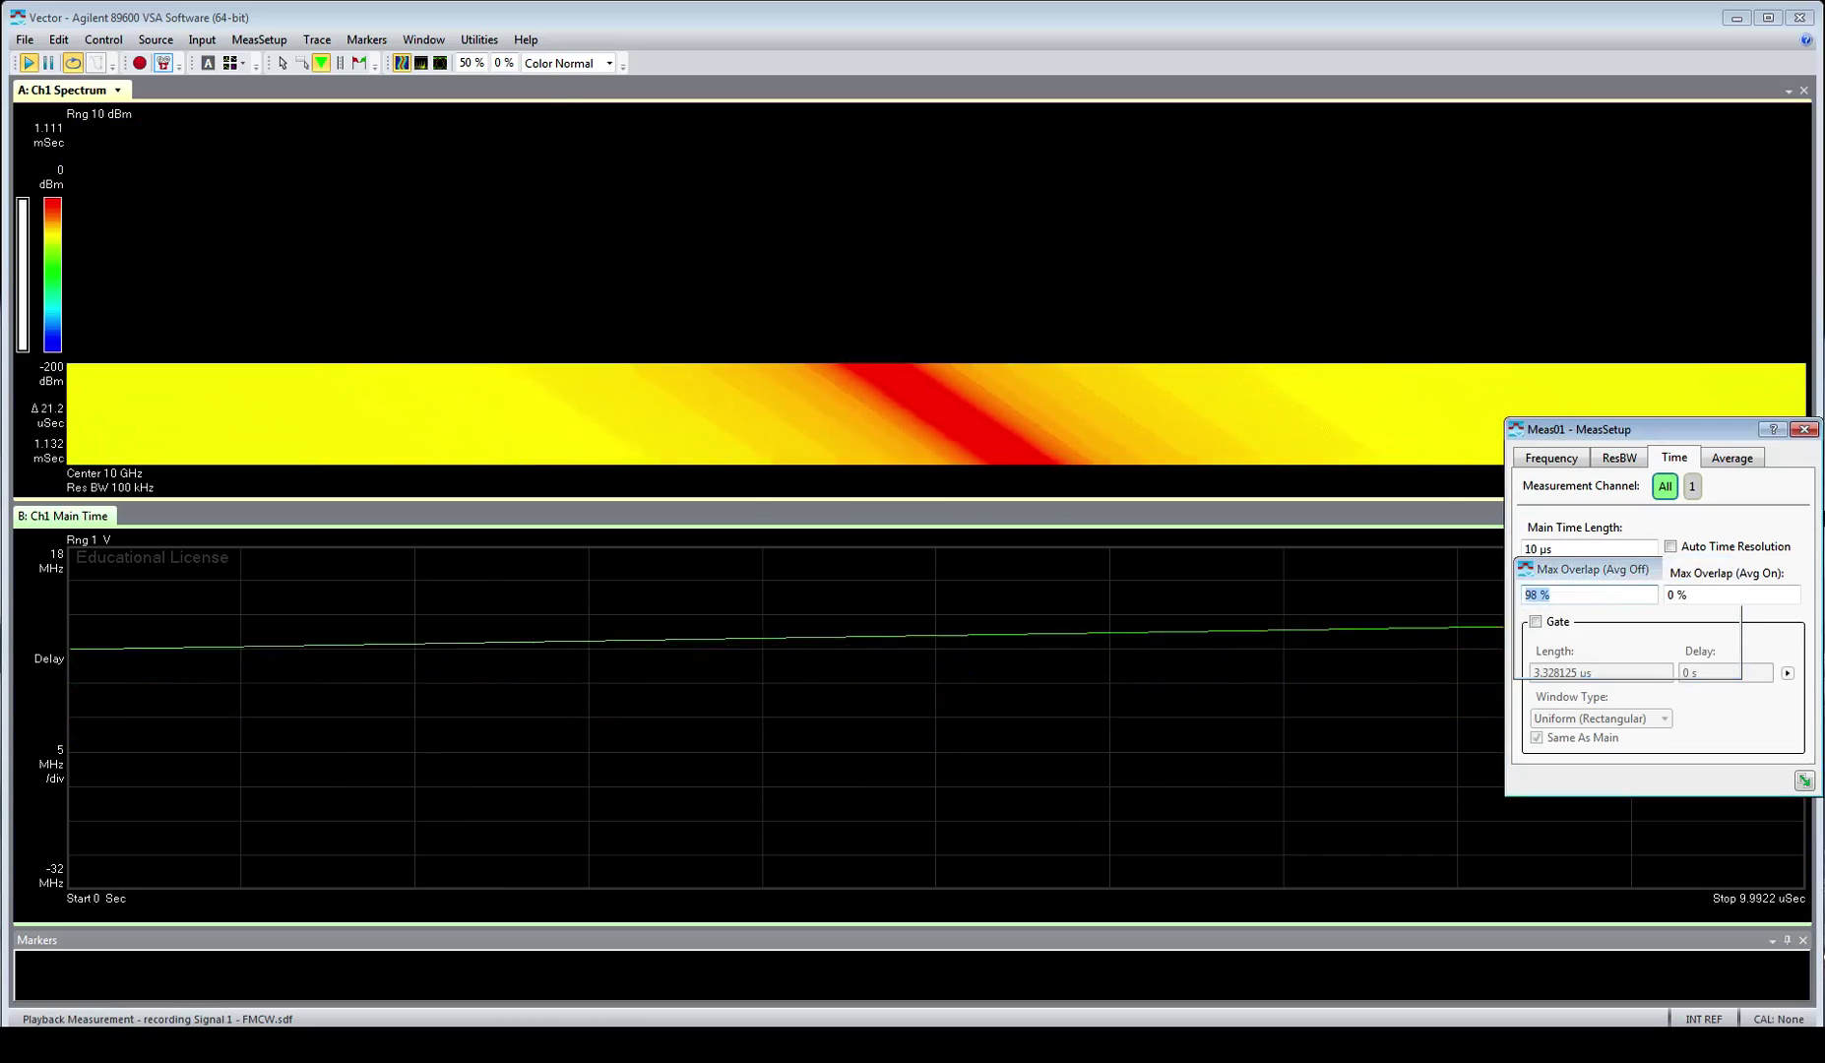
pyautogui.click(1804, 429)
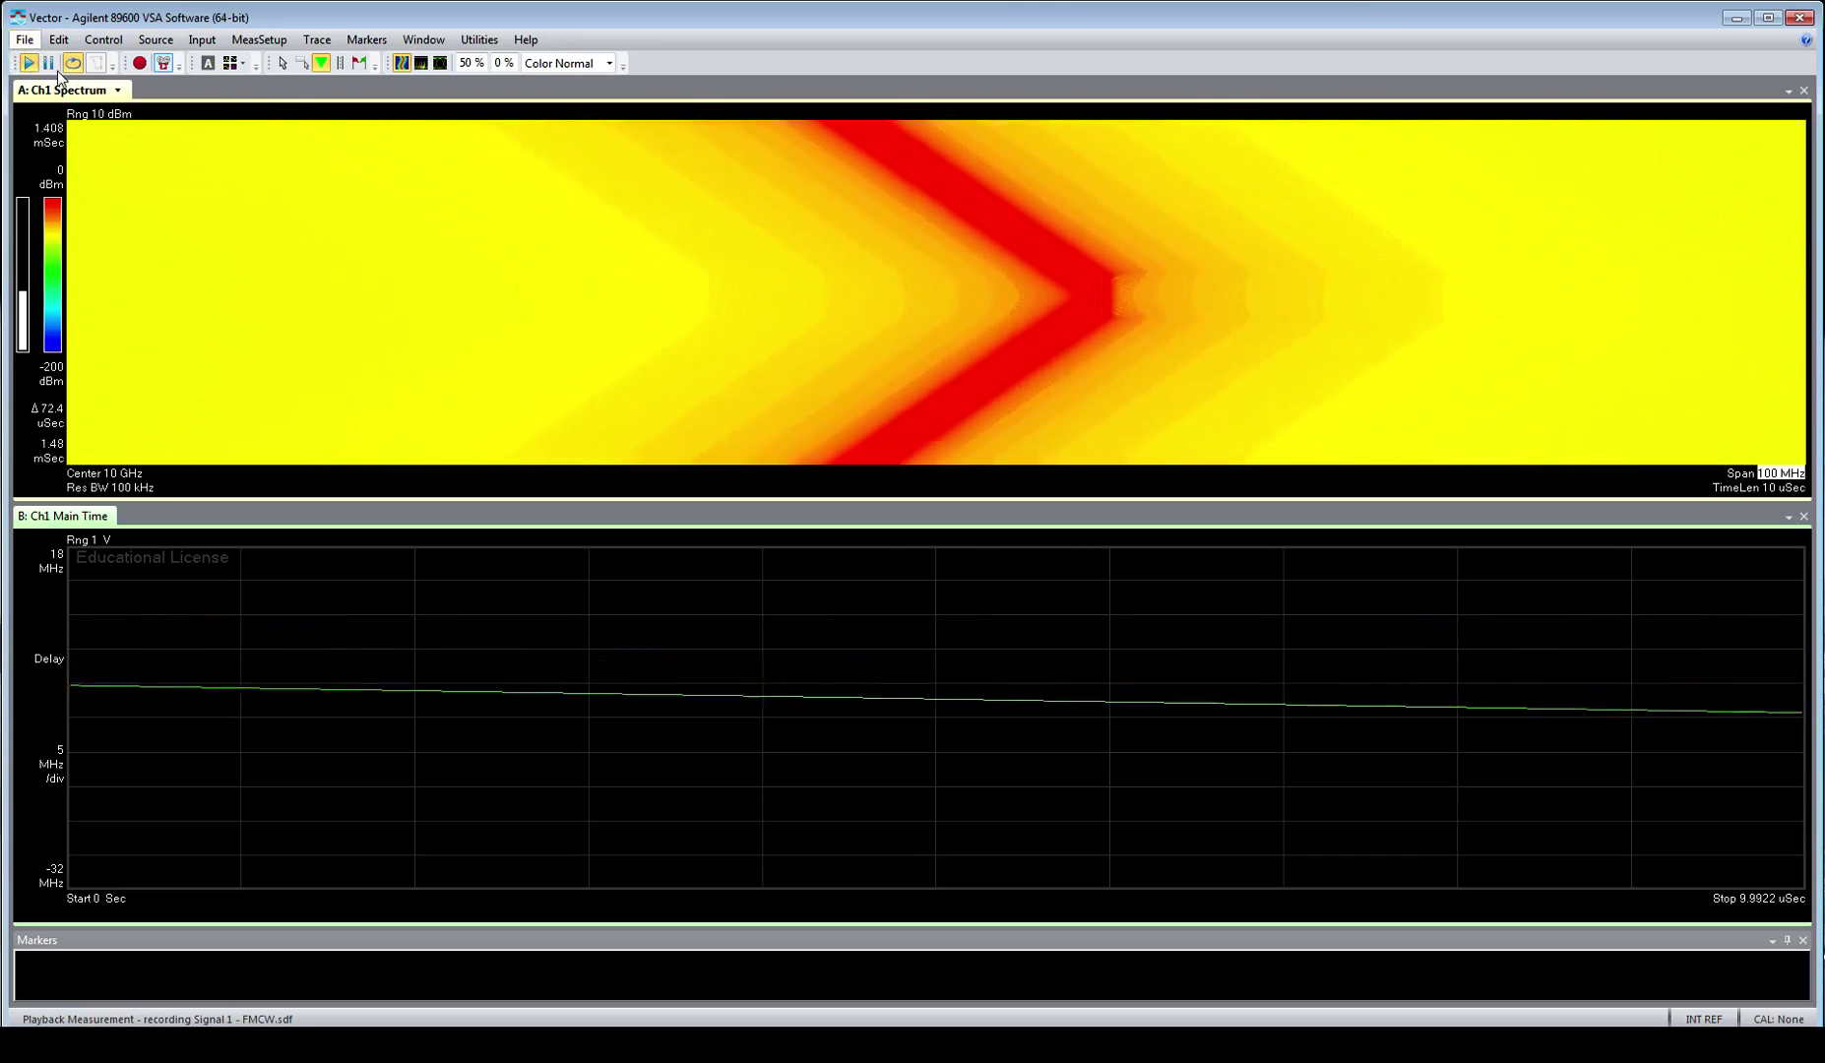
# Load the Signal 2 - Barker Coded Pulse.sdf recording.
pyautogui.click(391, 65)
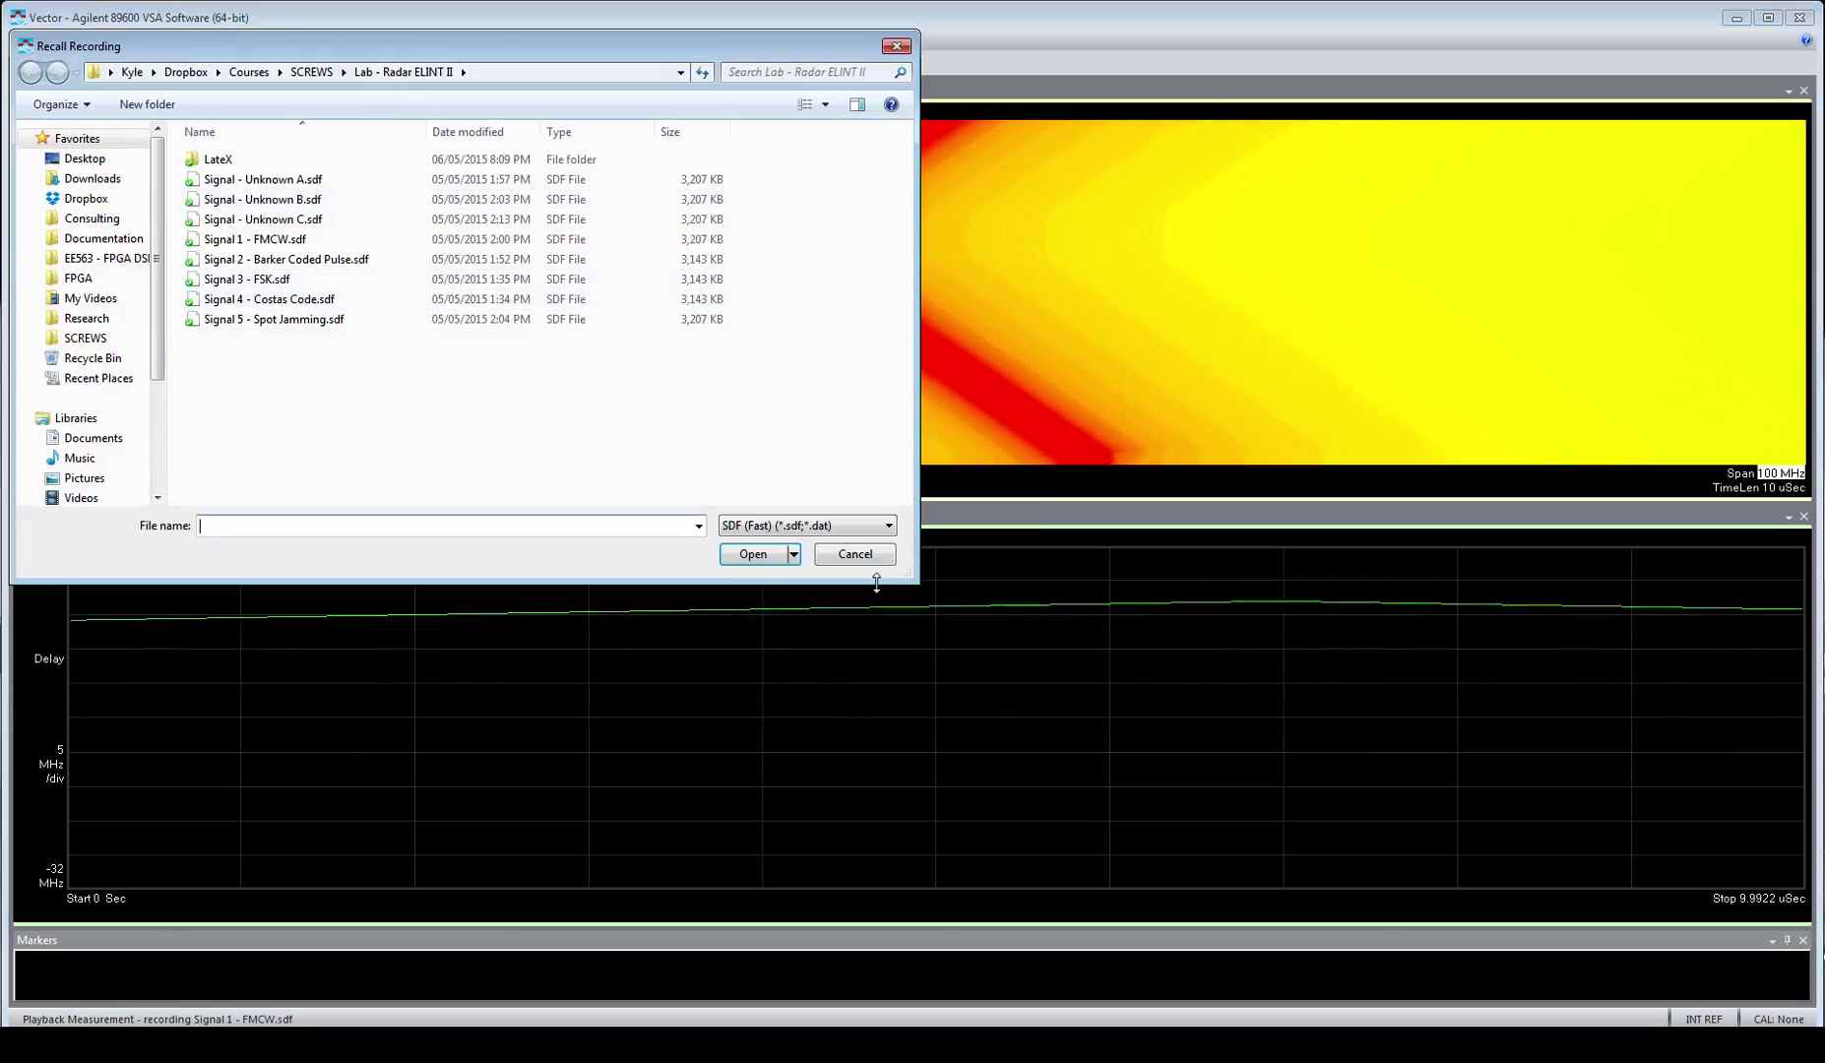
pyautogui.click(848, 554)
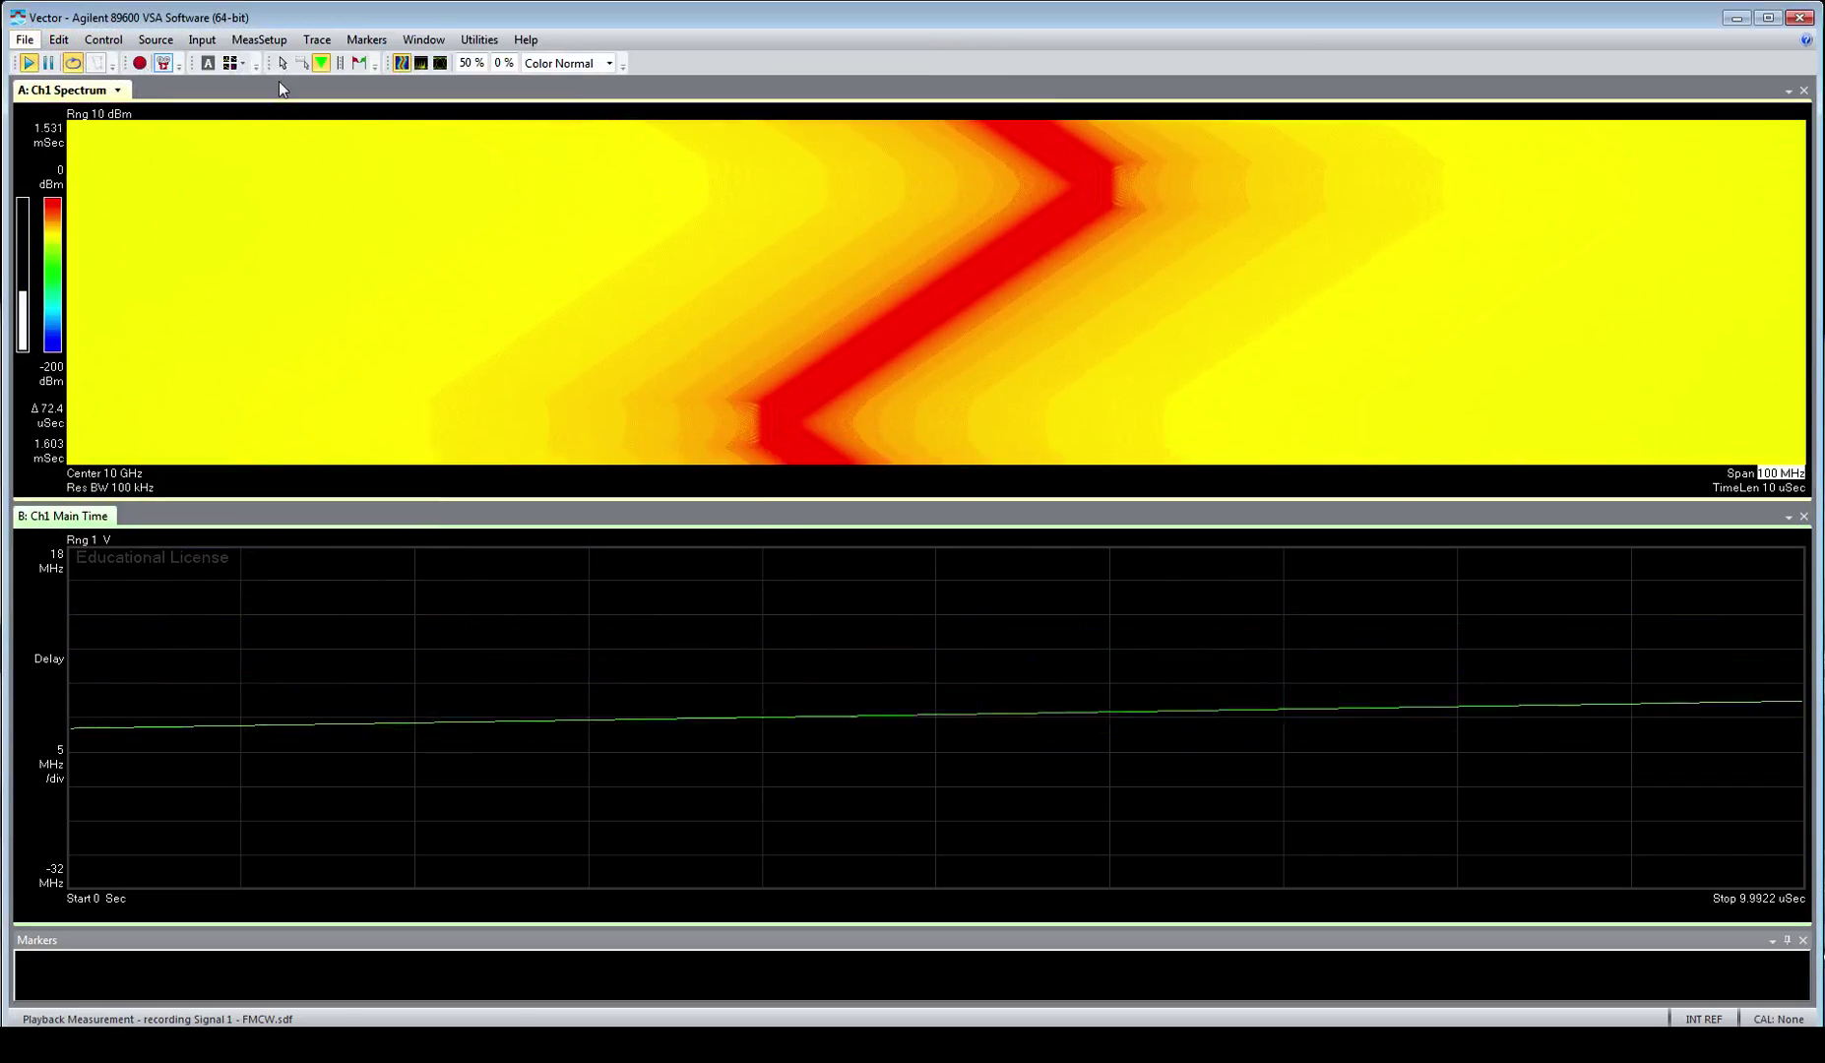
pyautogui.click(391, 64)
pyautogui.click(301, 259)
pyautogui.doubleClick(298, 259)
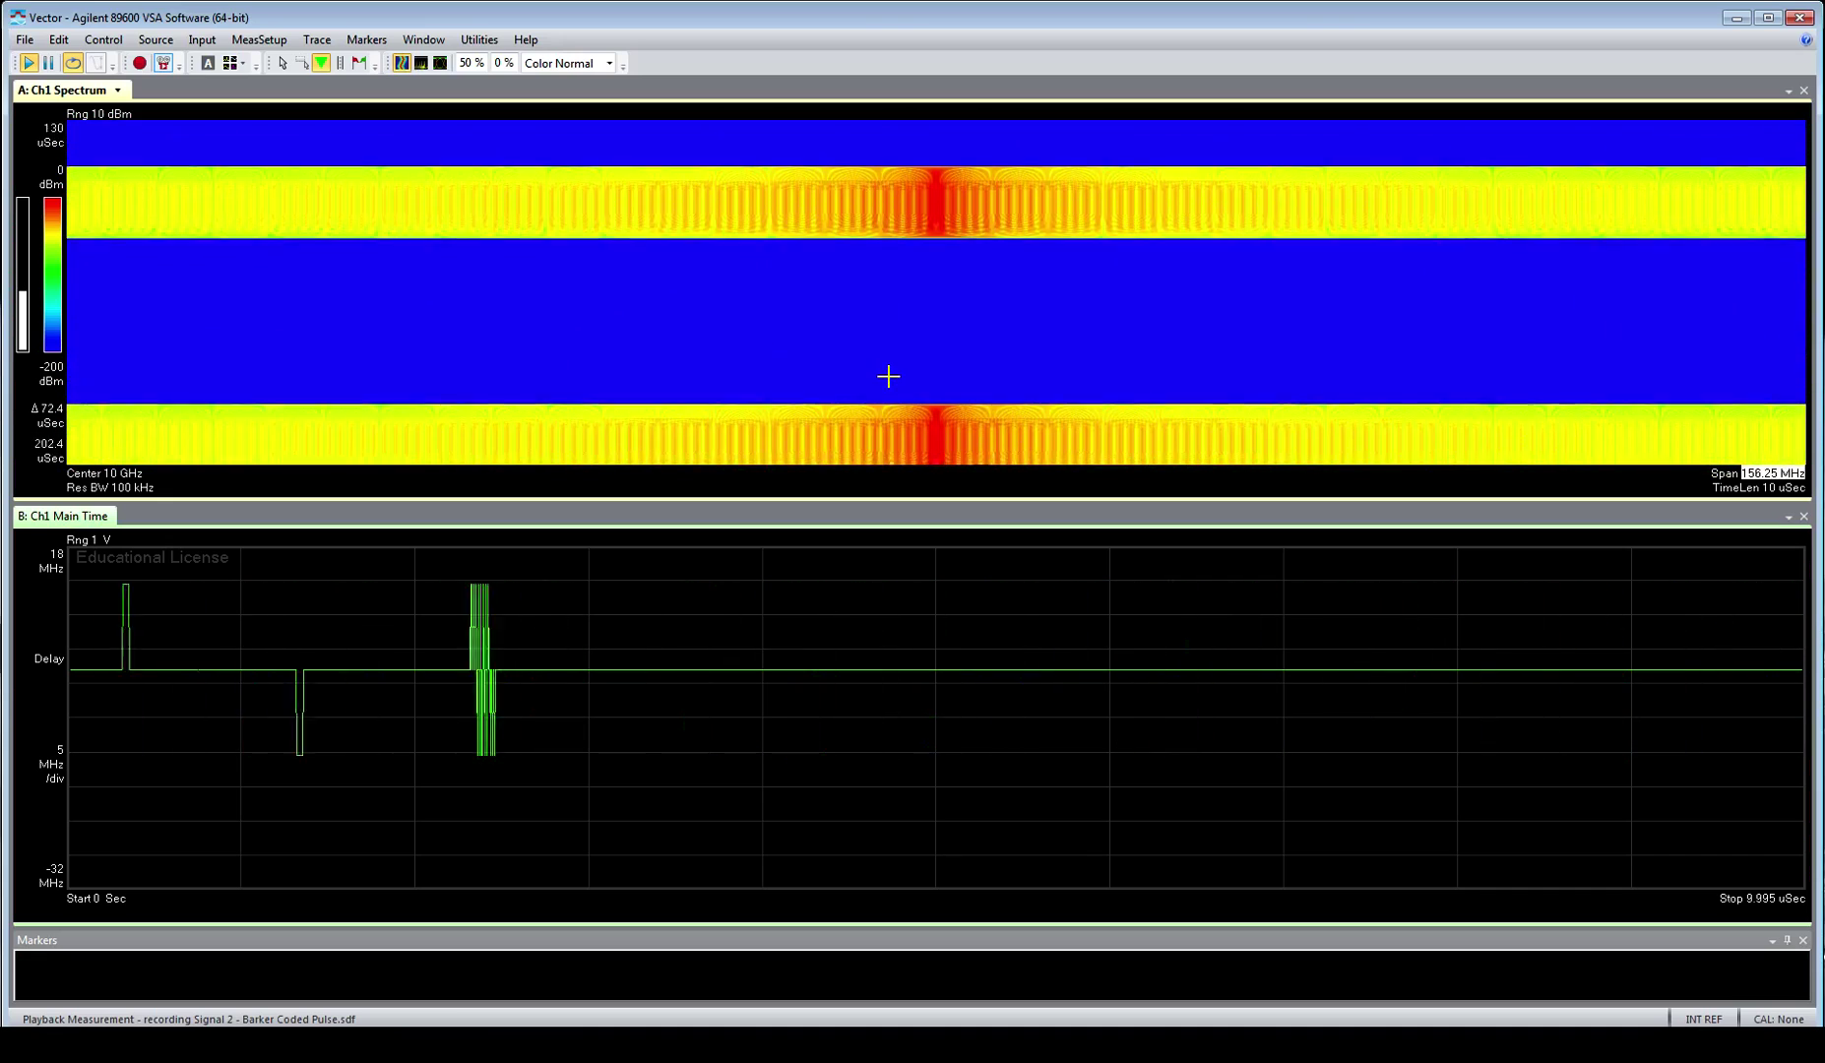
# Pause the Barker playback and return the spectrum to a Color Normal trace.
pyautogui.click(440, 62)
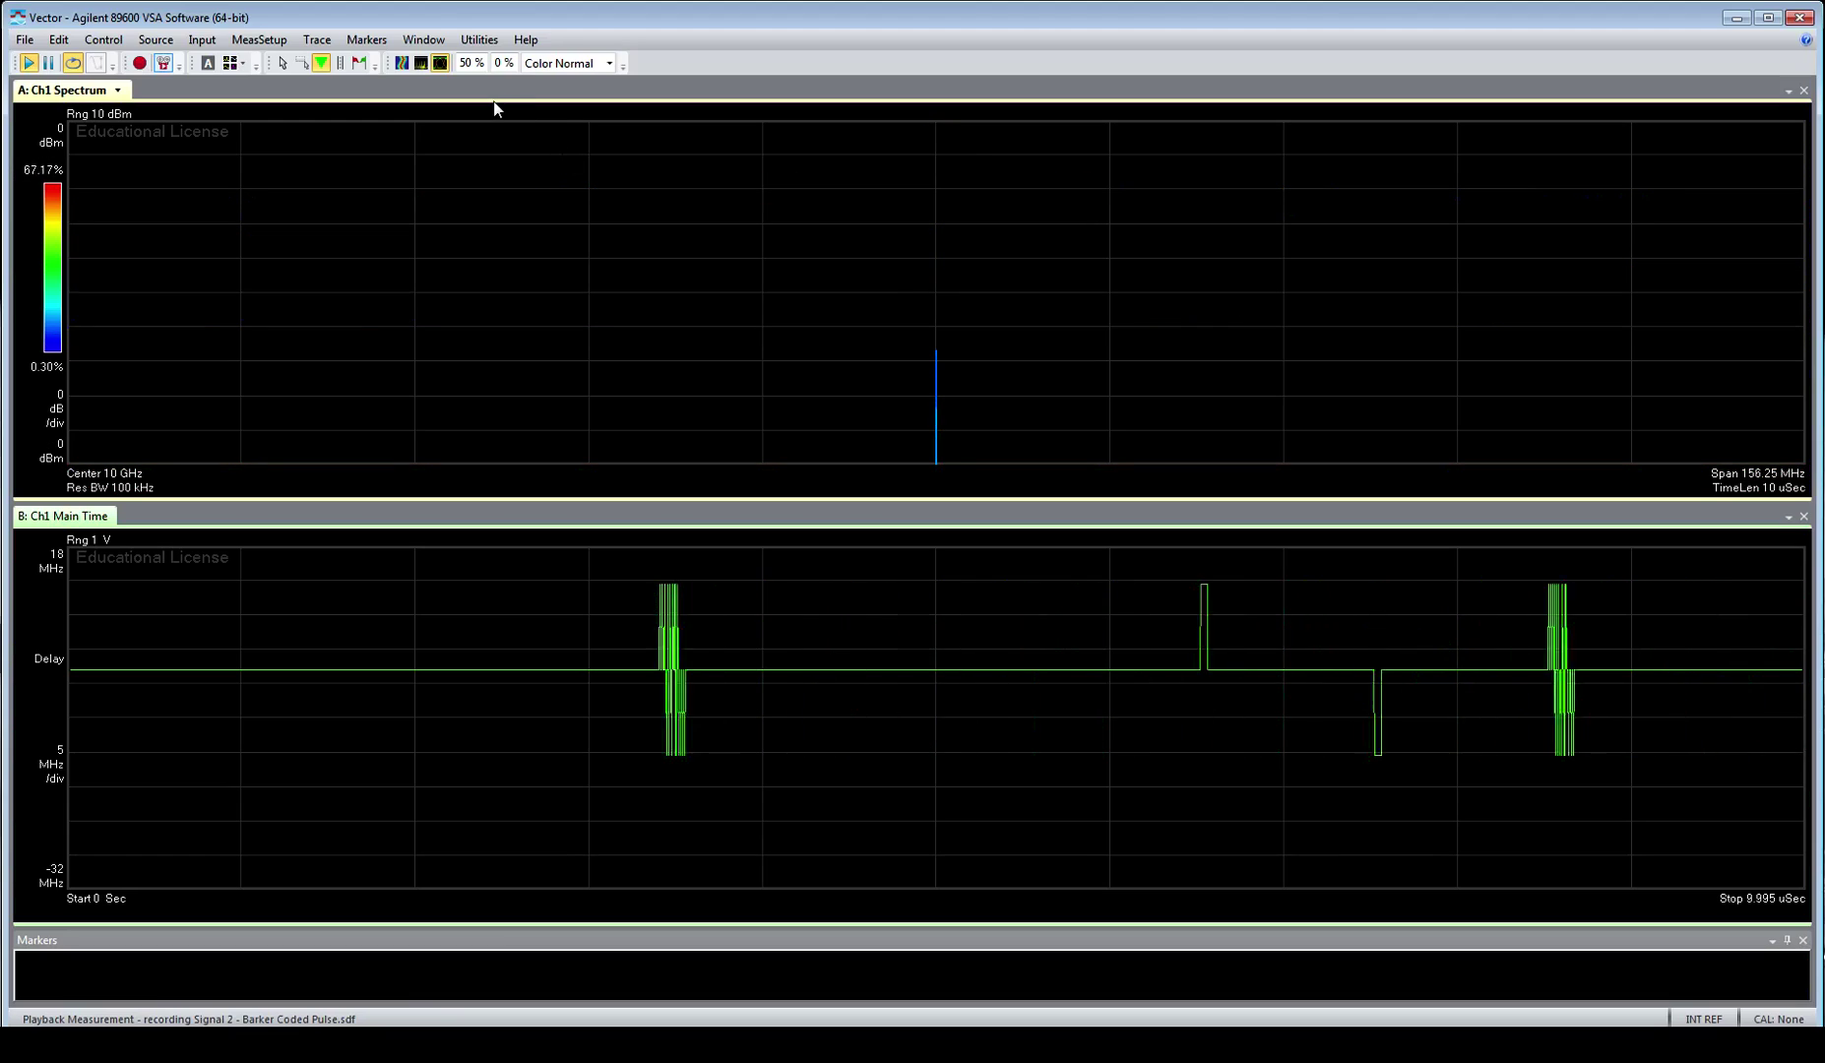
pyautogui.click(422, 63)
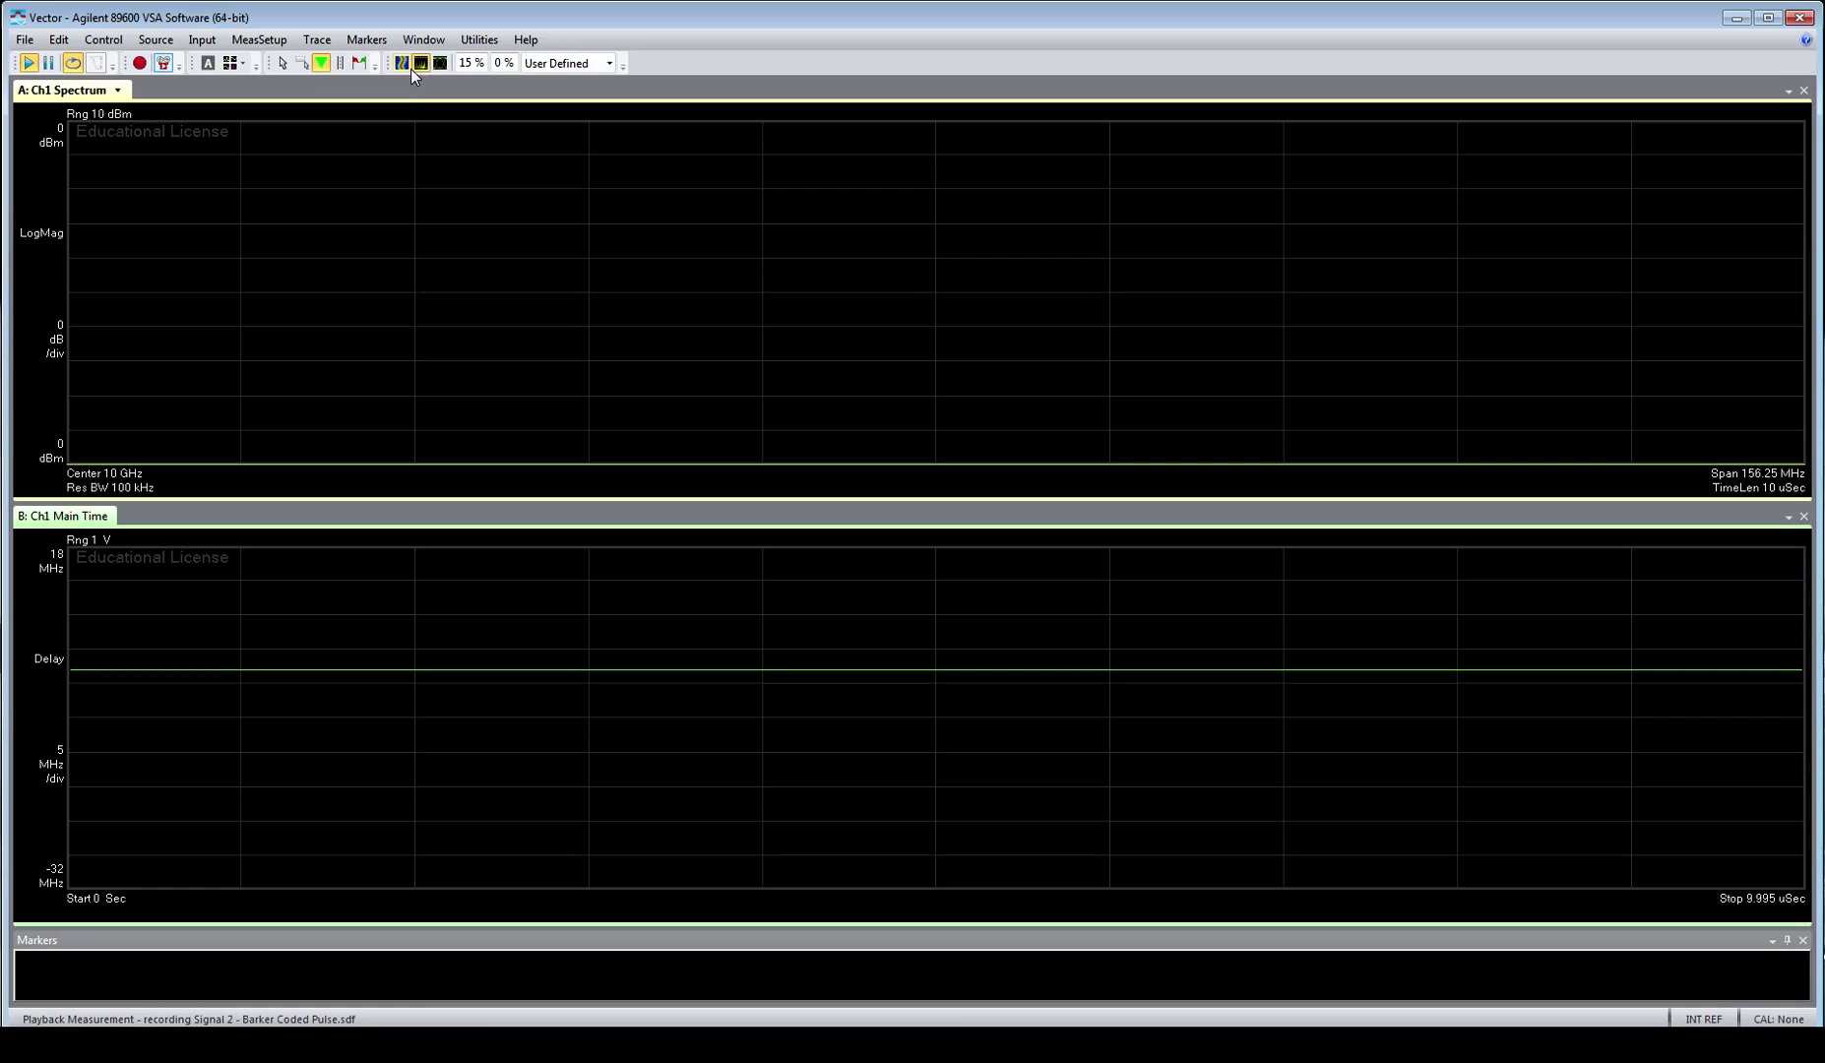
pyautogui.click(48, 64)
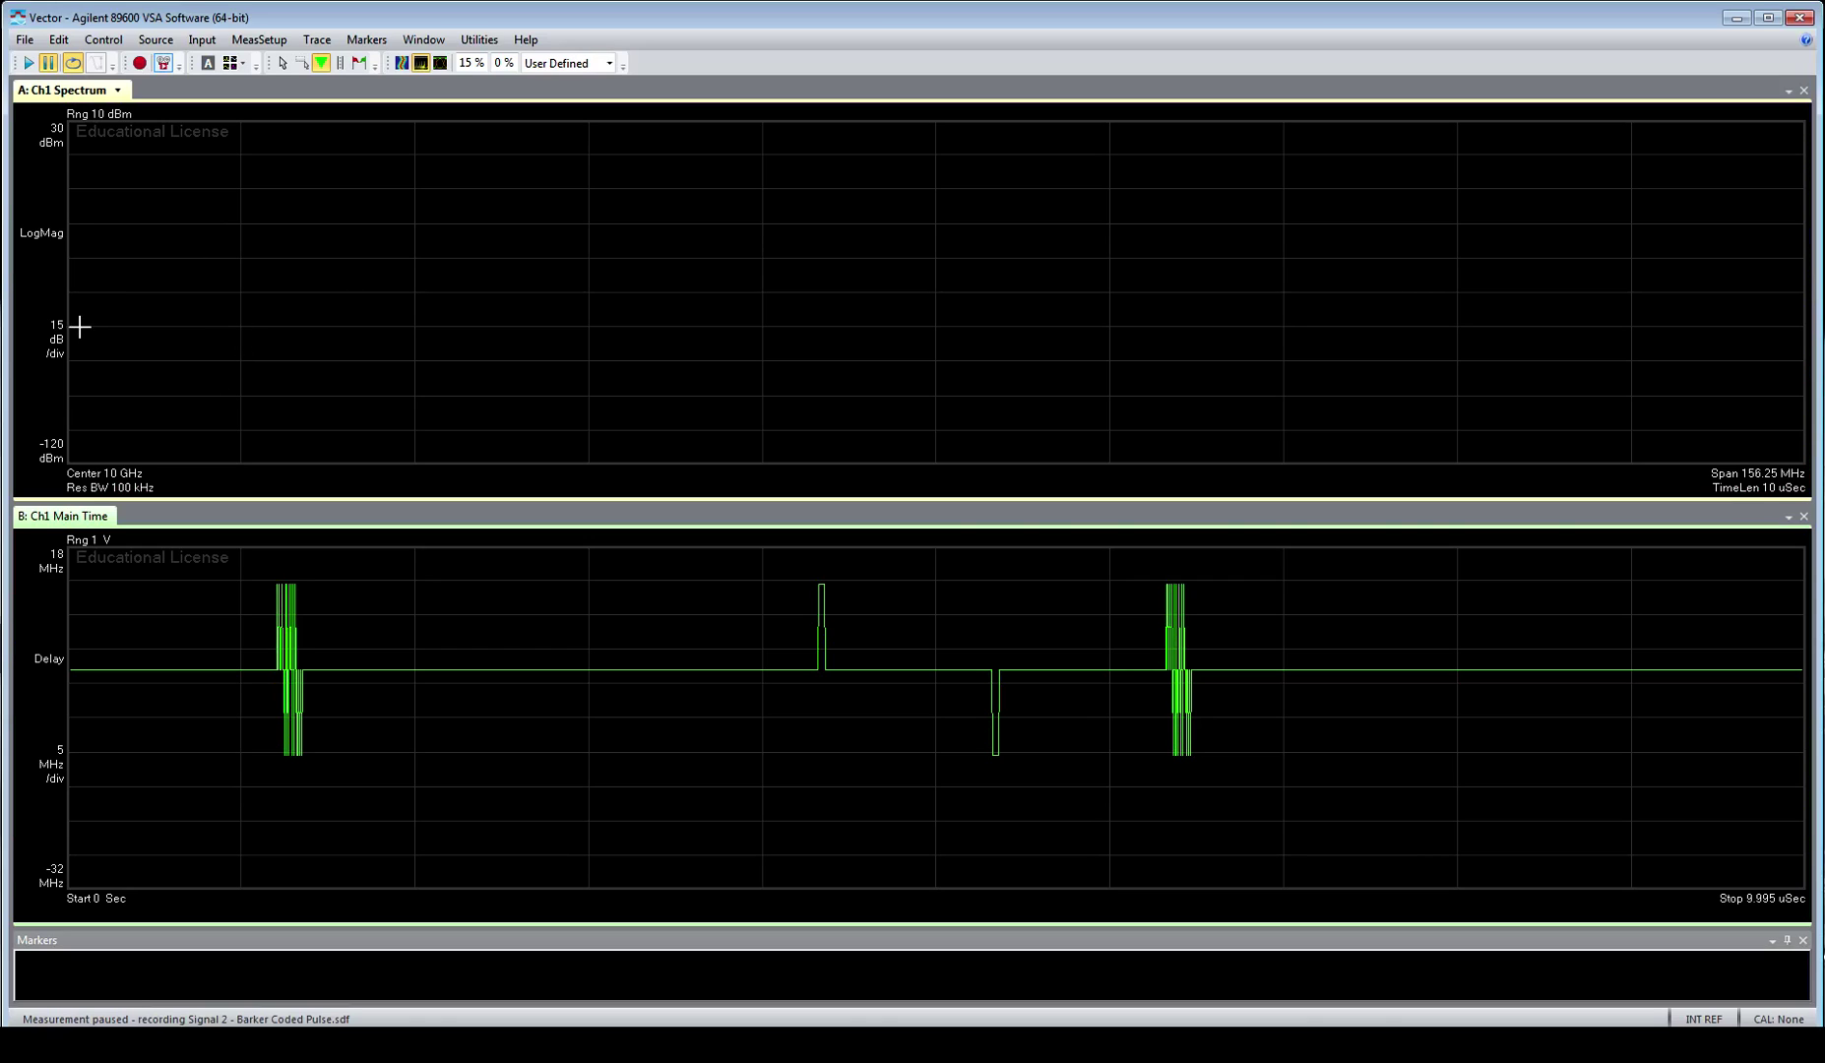
pyautogui.click(31, 62)
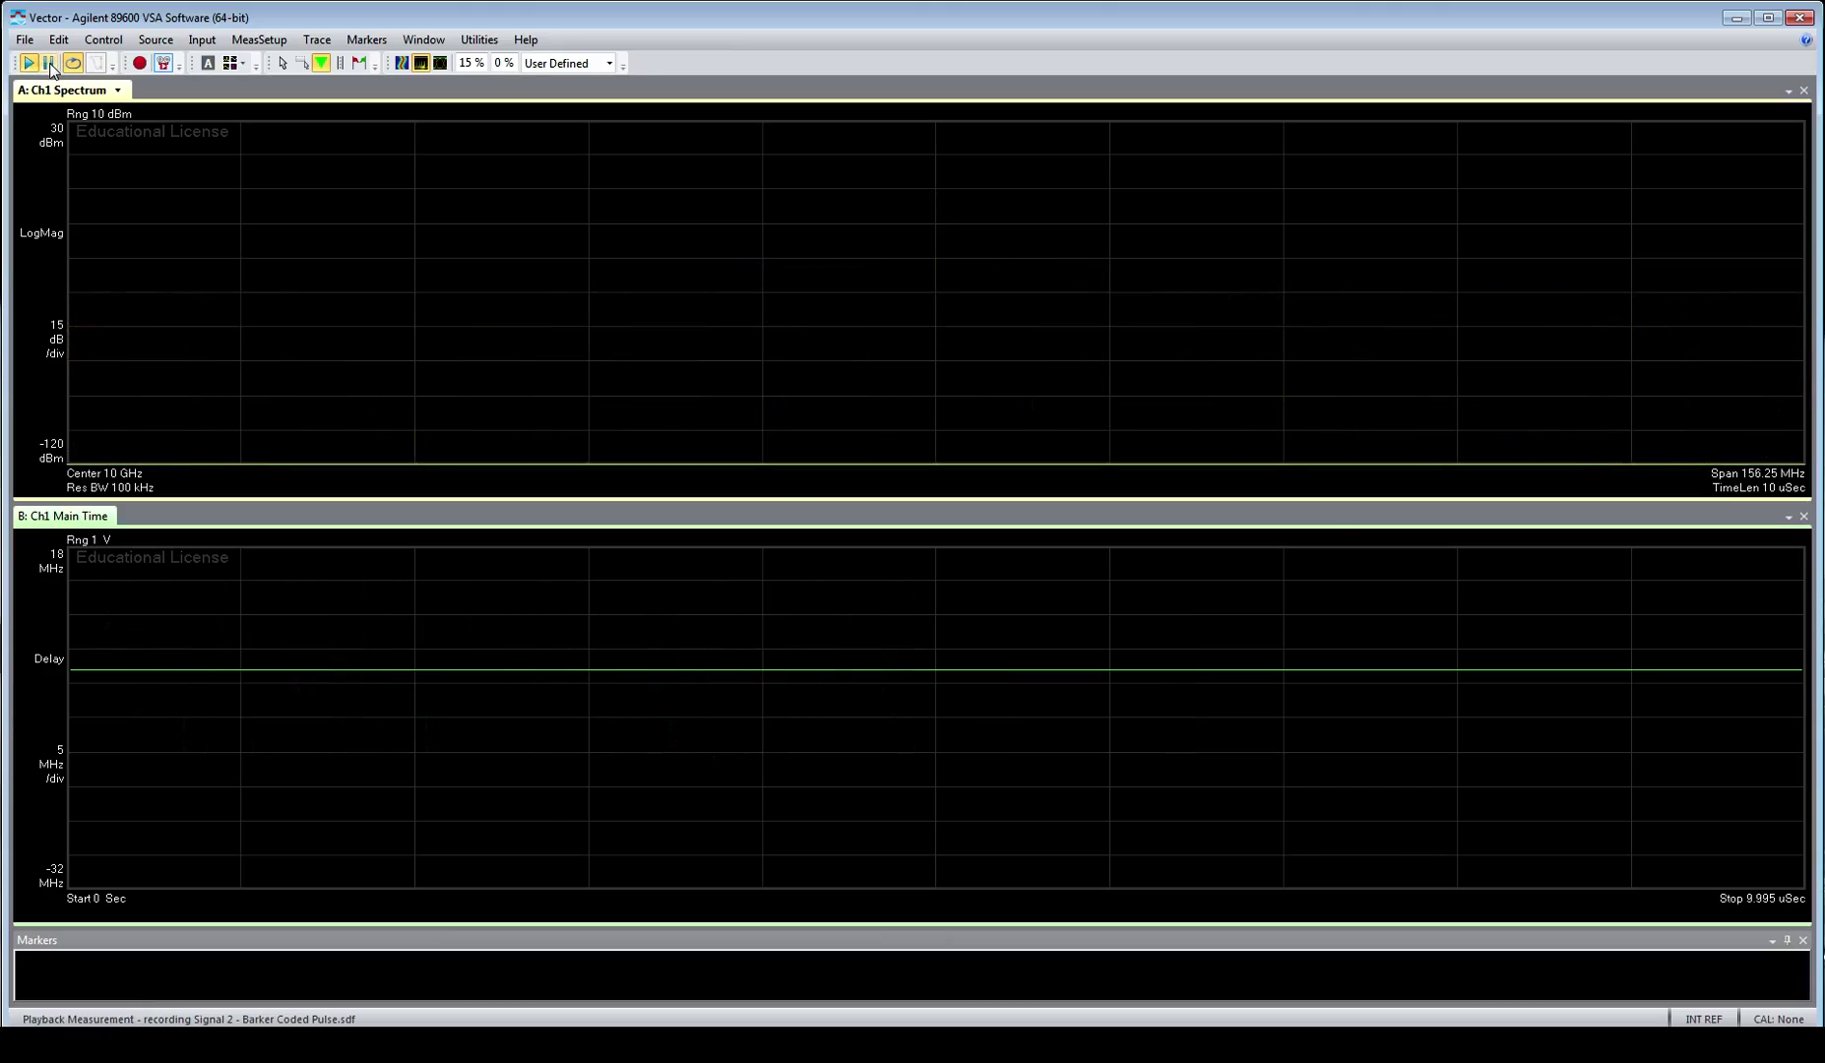
pyautogui.click(49, 63)
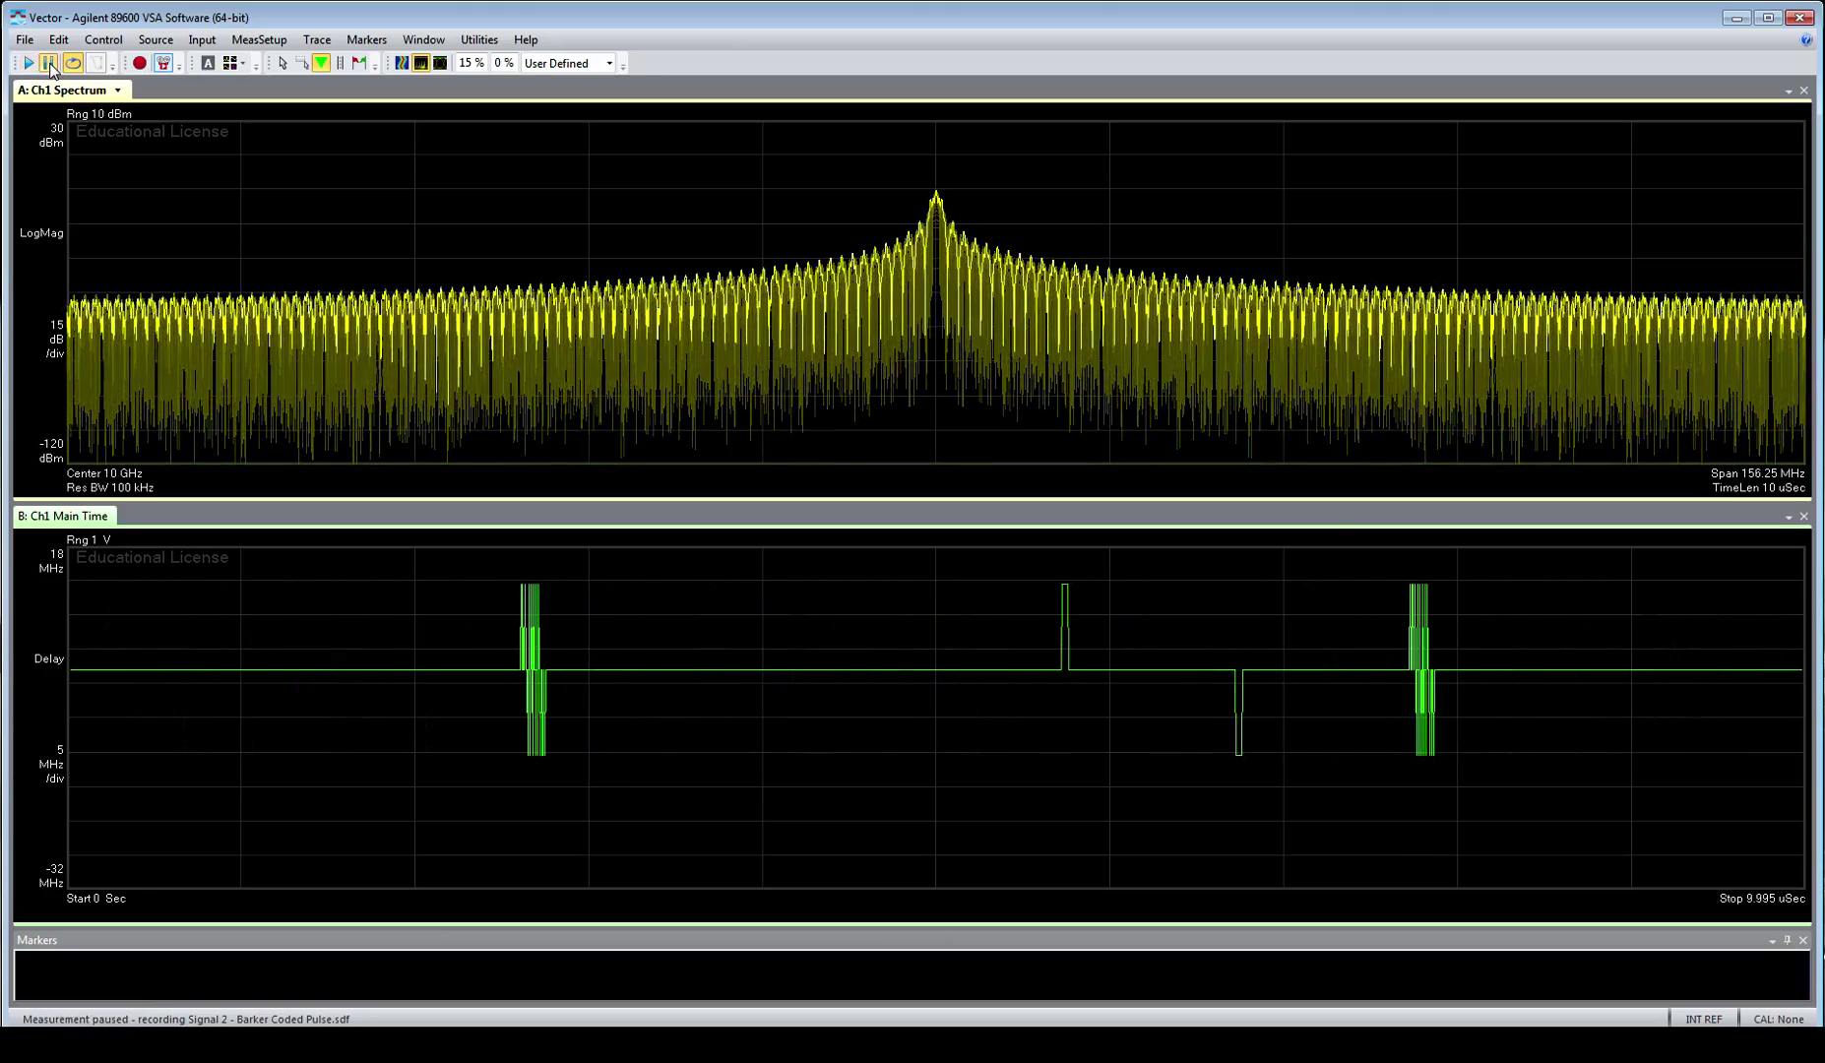
pyautogui.click(423, 63)
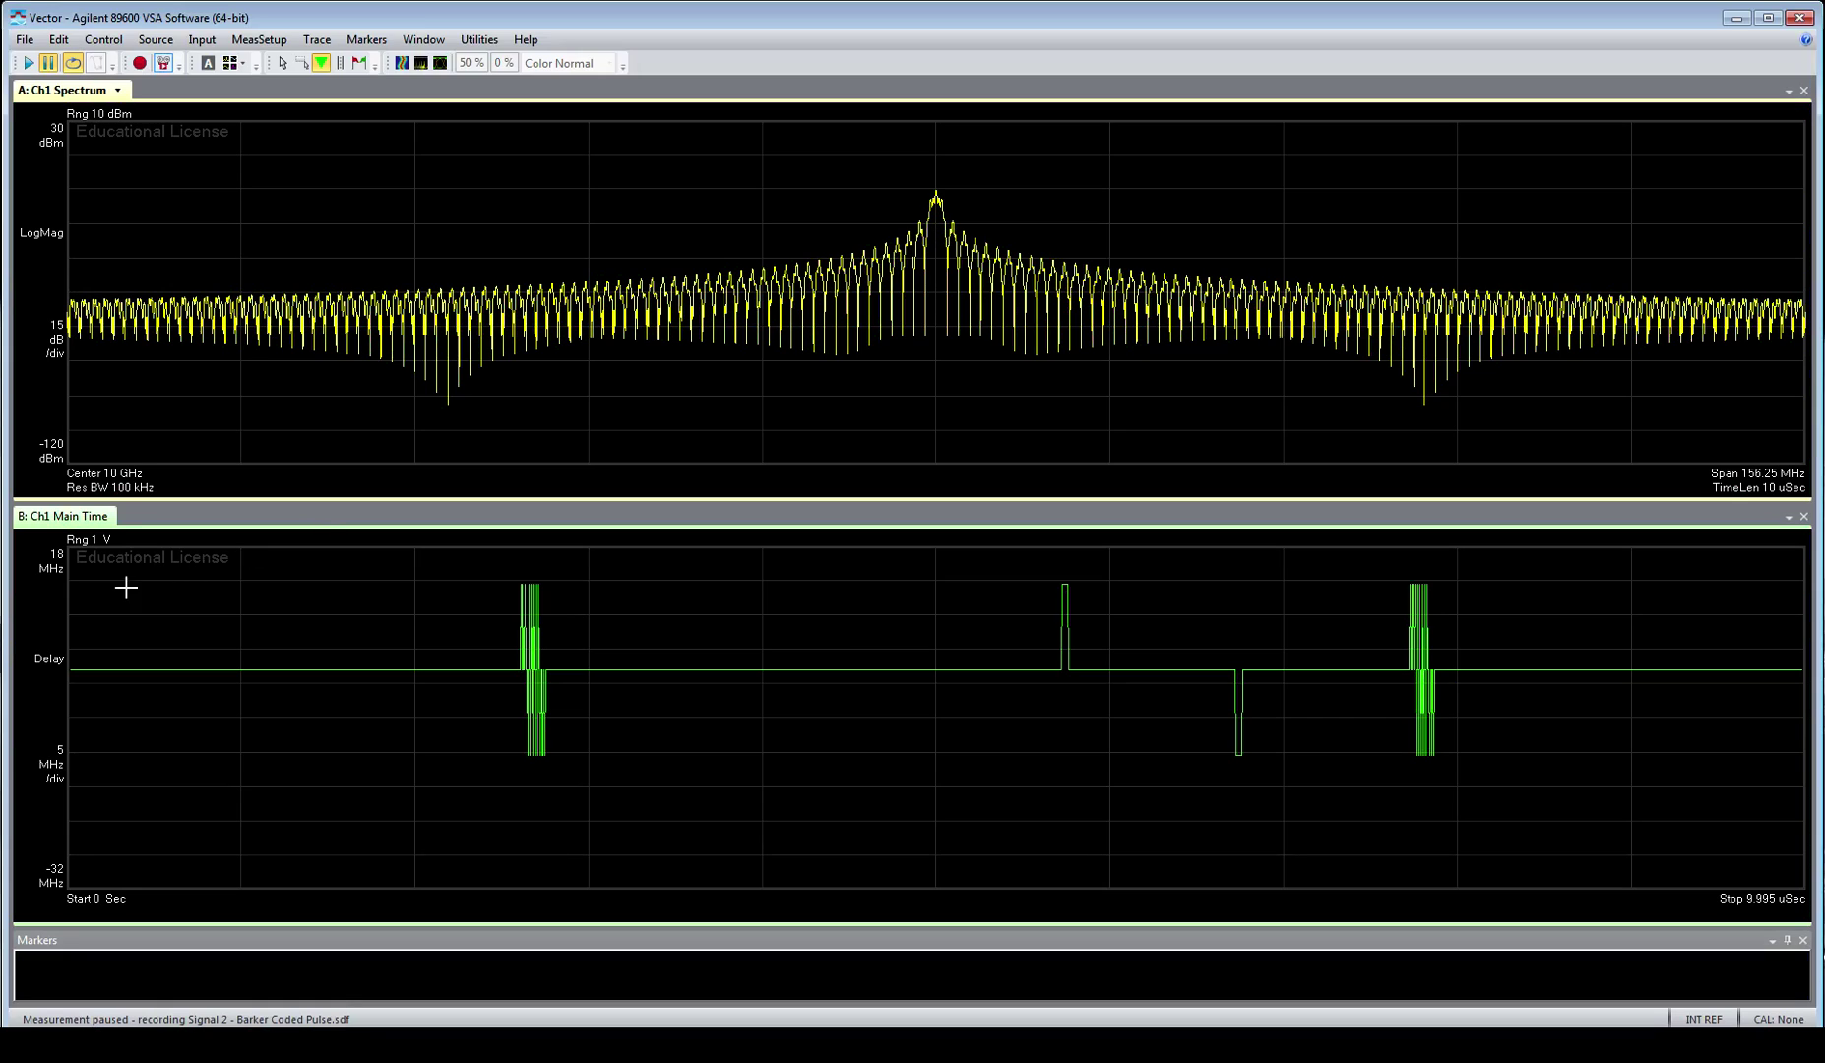
# Switch trace B to wrapped phase and scale it to 90 deg per division.
pyautogui.click(46, 668)
pyautogui.scroll(2, 40, 665)
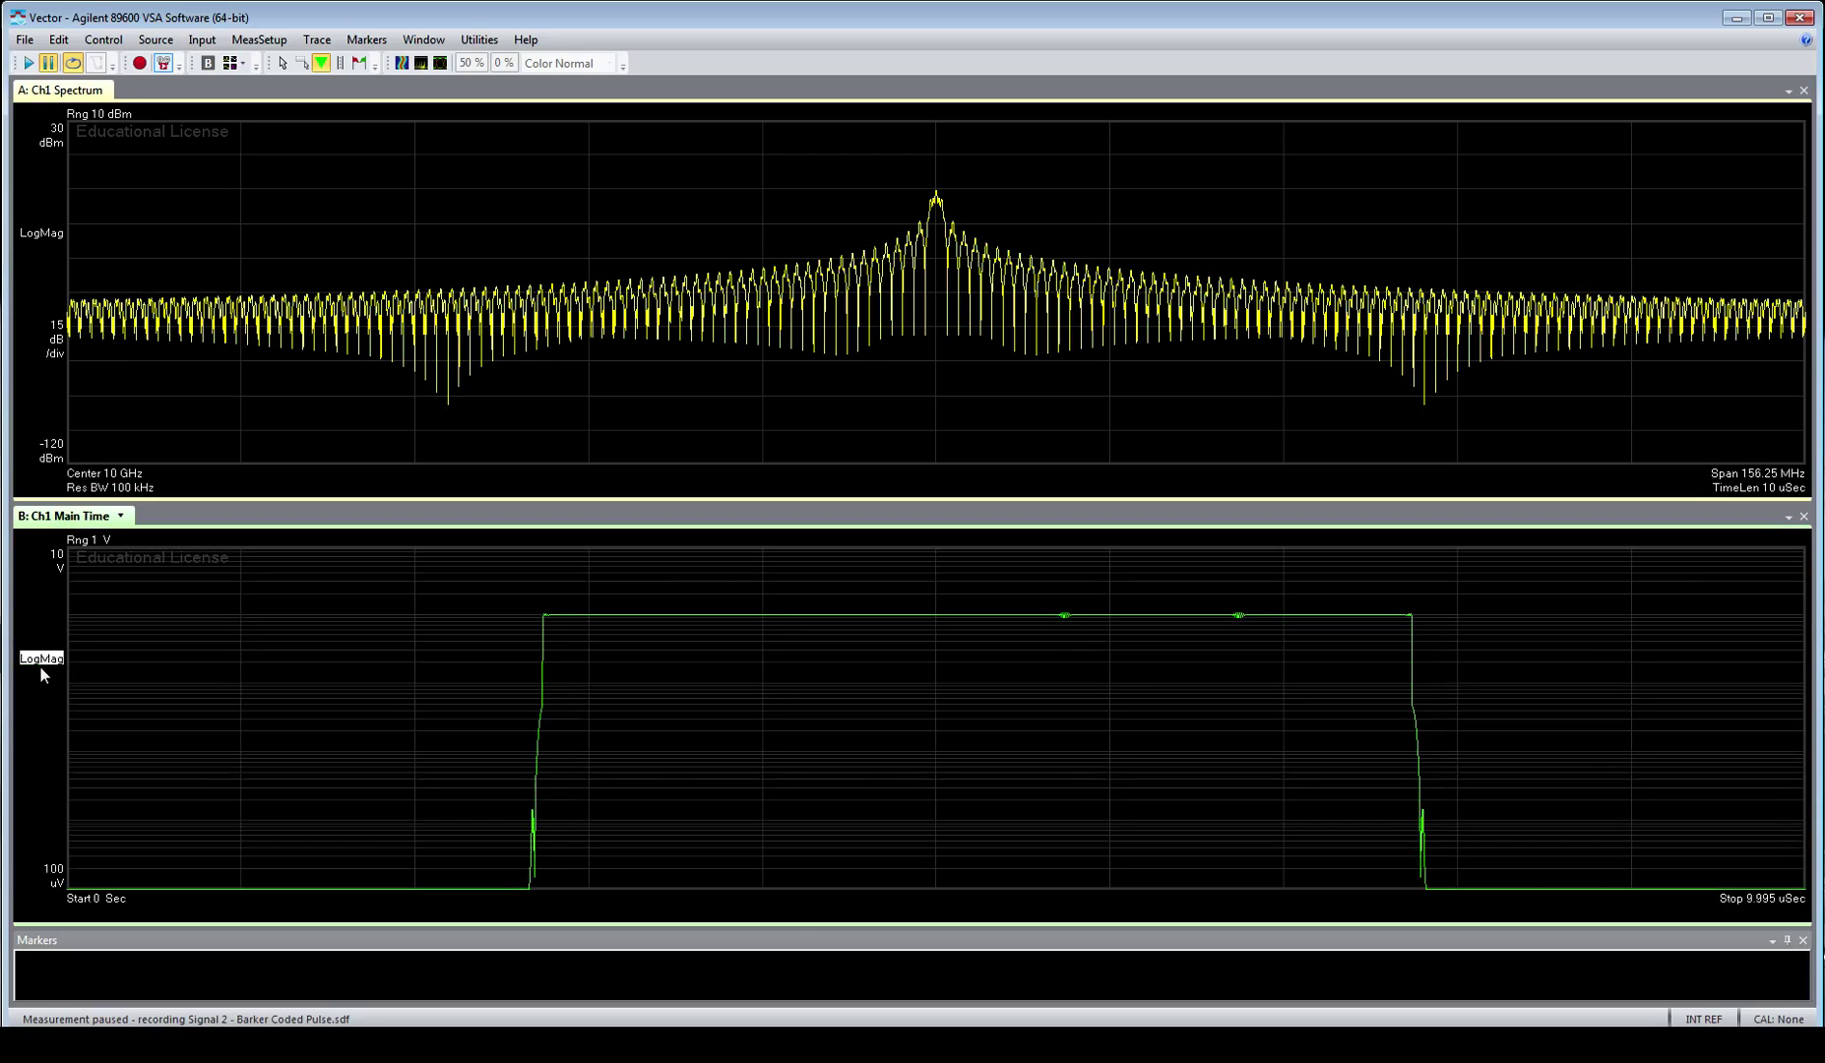
pyautogui.scroll(-1, 40, 665)
pyautogui.scroll(1, 40, 665)
pyautogui.scroll(-1, 40, 665)
pyautogui.scroll(2, 41, 666)
pyautogui.scroll(1, 41, 666)
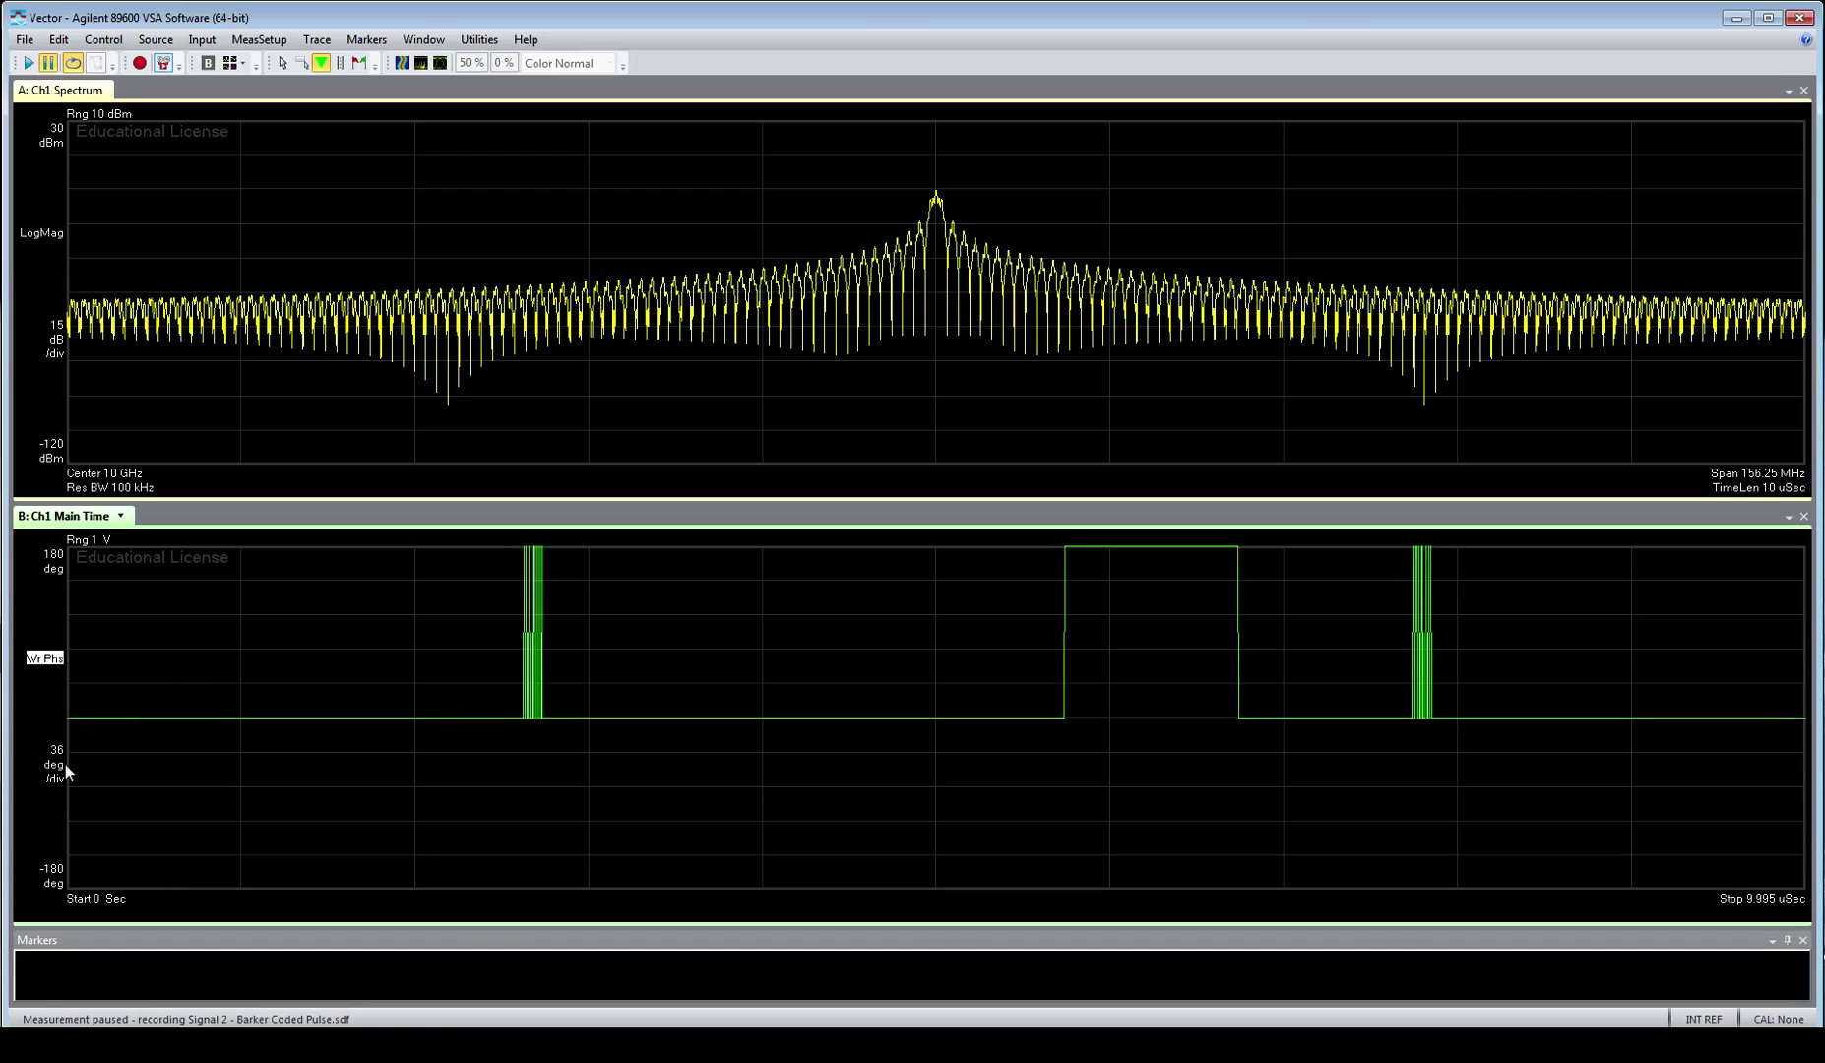
pyautogui.scroll(10, 60, 776)
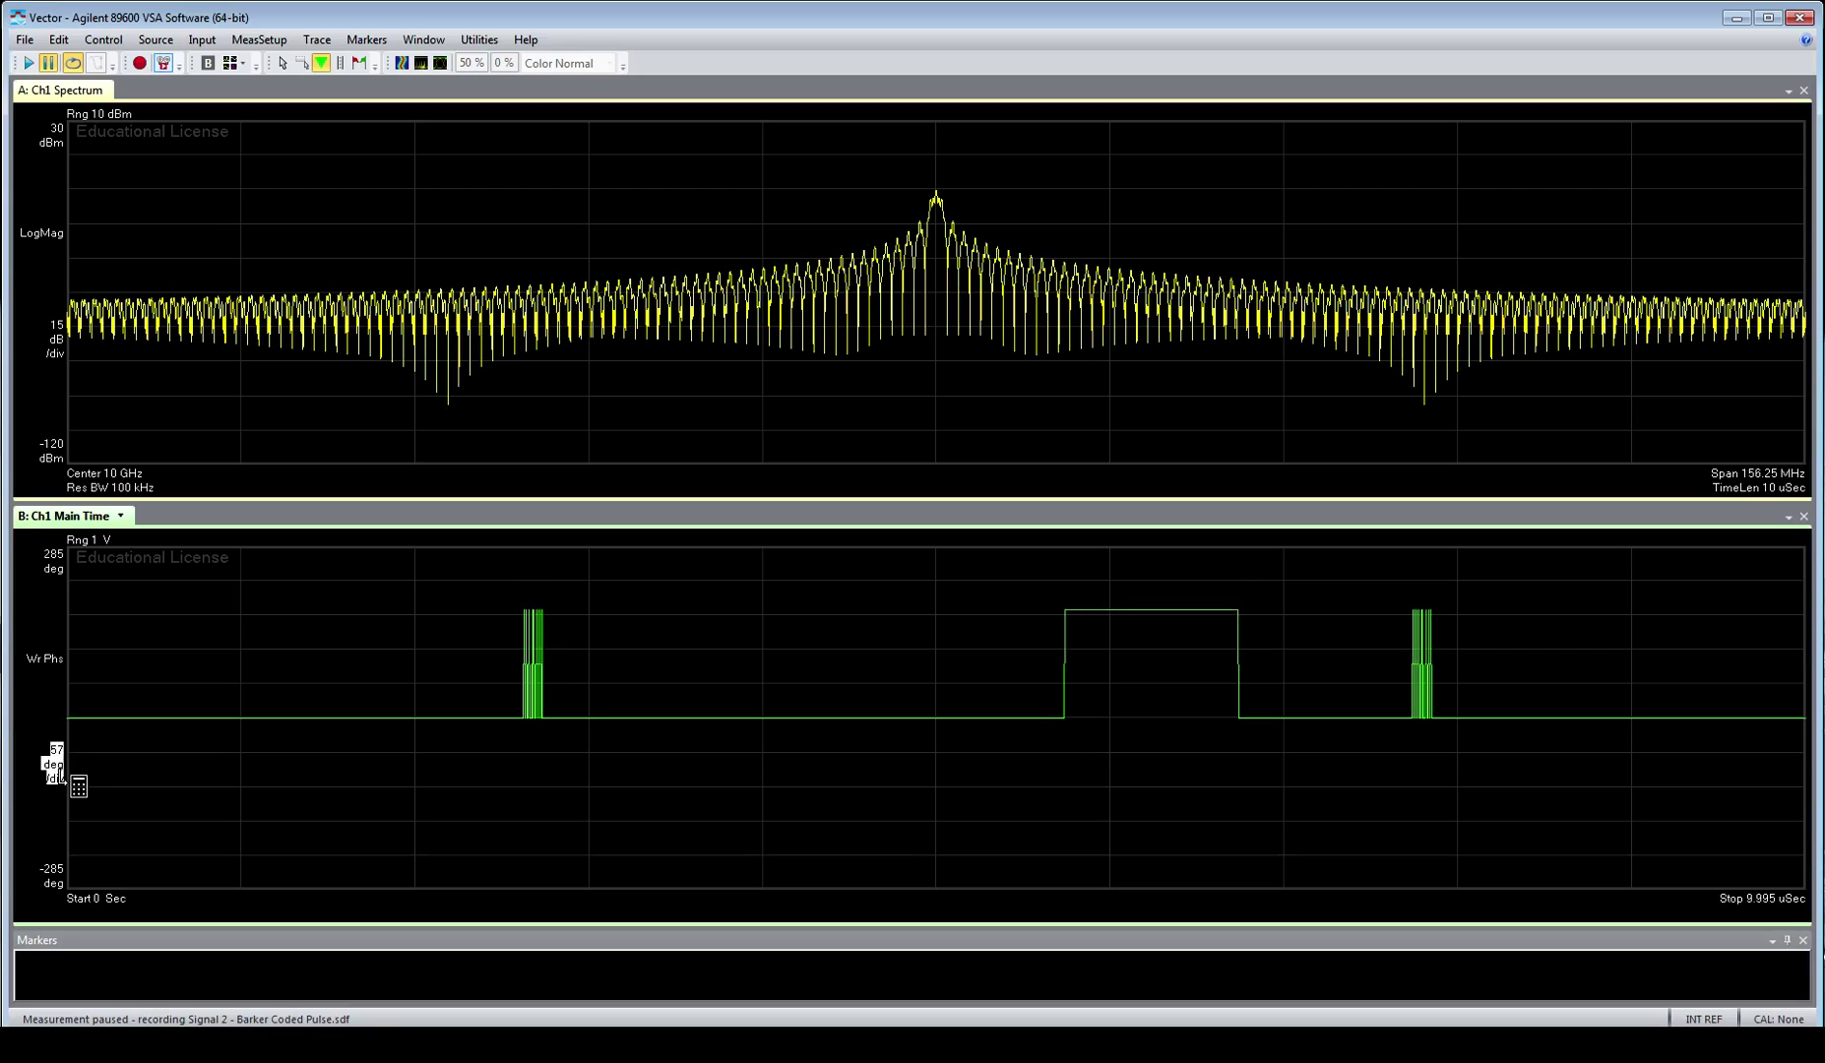
pyautogui.scroll(6, 59, 776)
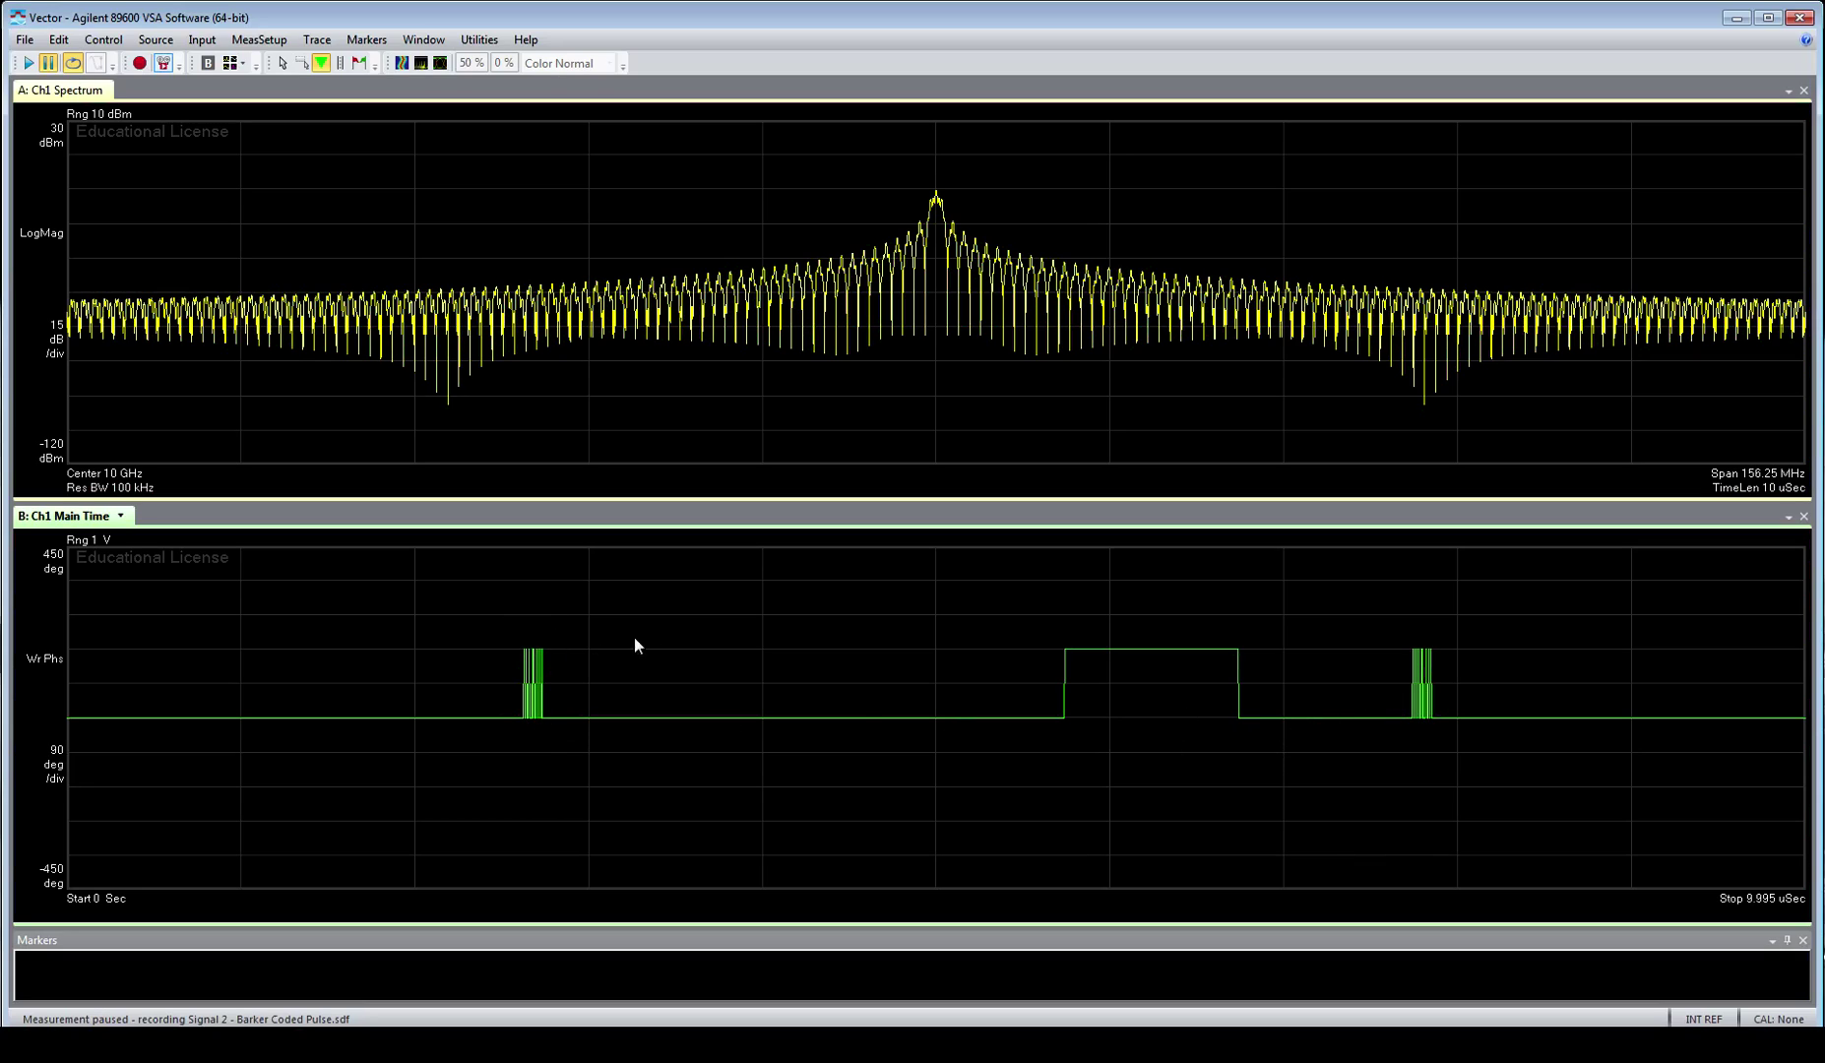
# Mark the first and third pulses, making marker 2 a delta reading 5.125 µs, then select marker 1.
pyautogui.click(534, 646)
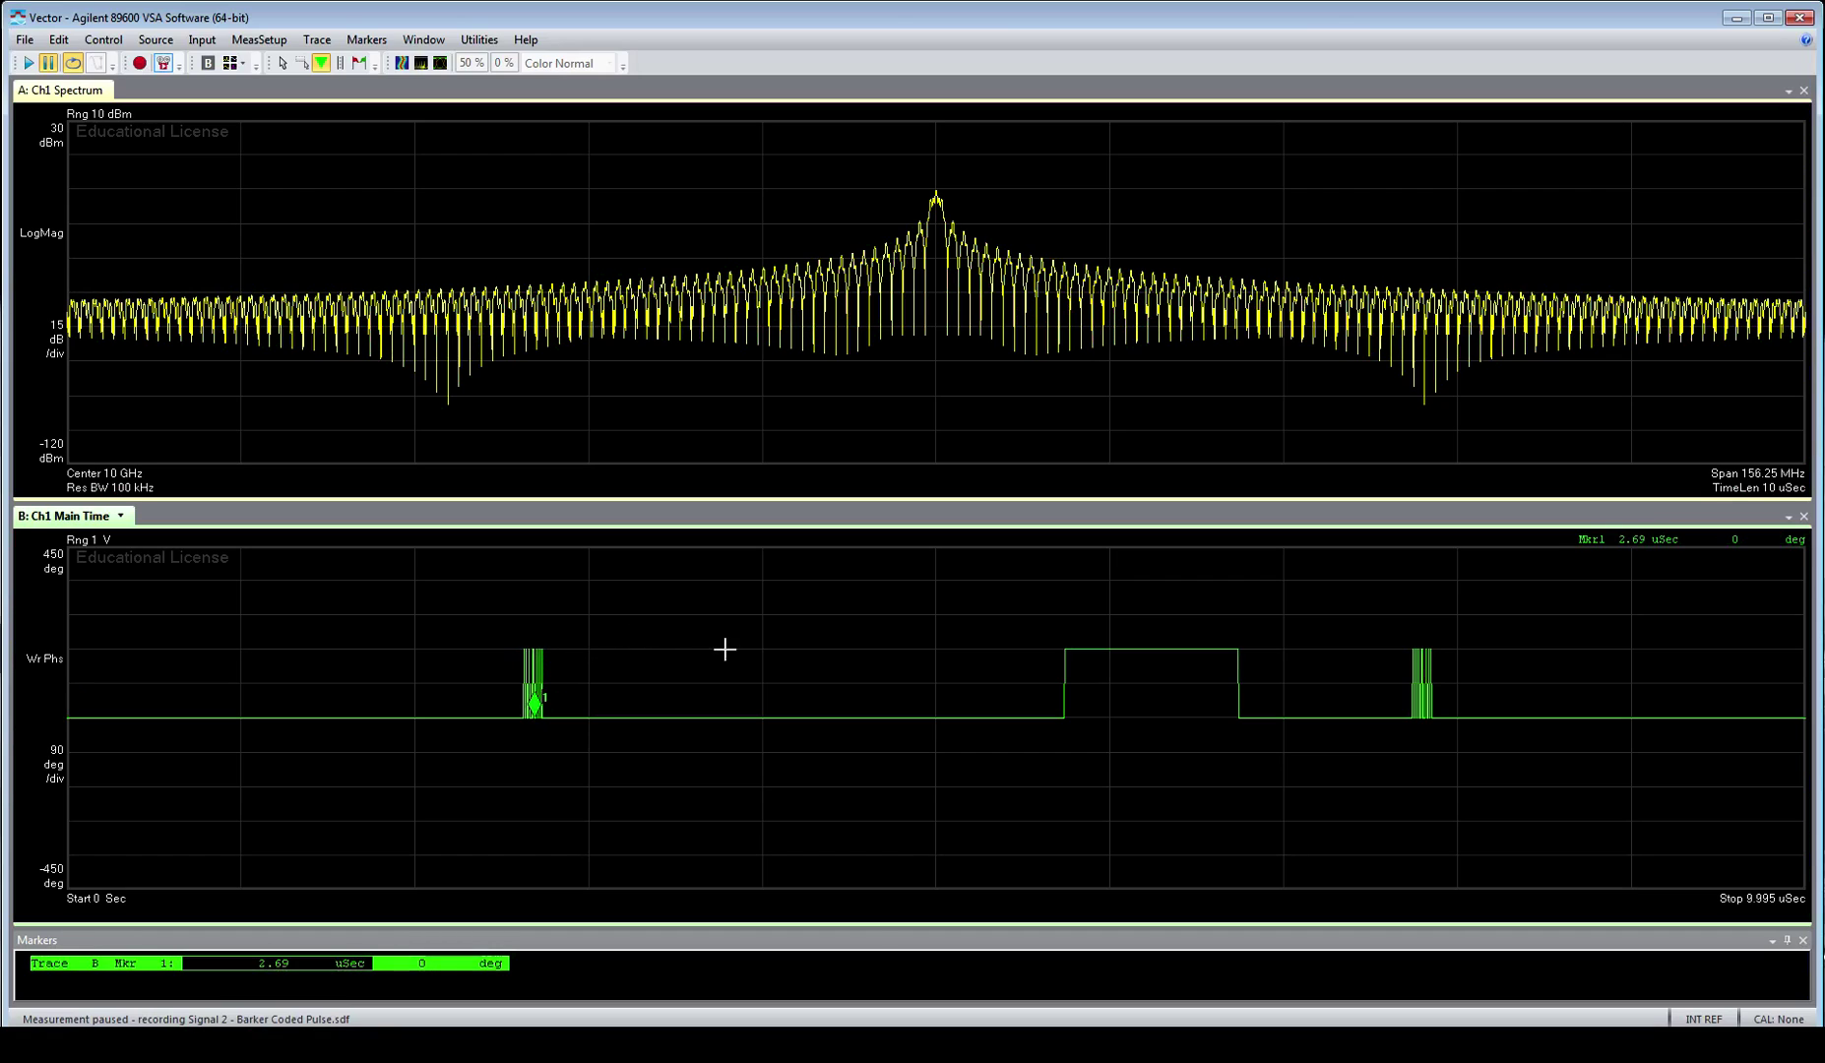
pyautogui.click(1425, 644)
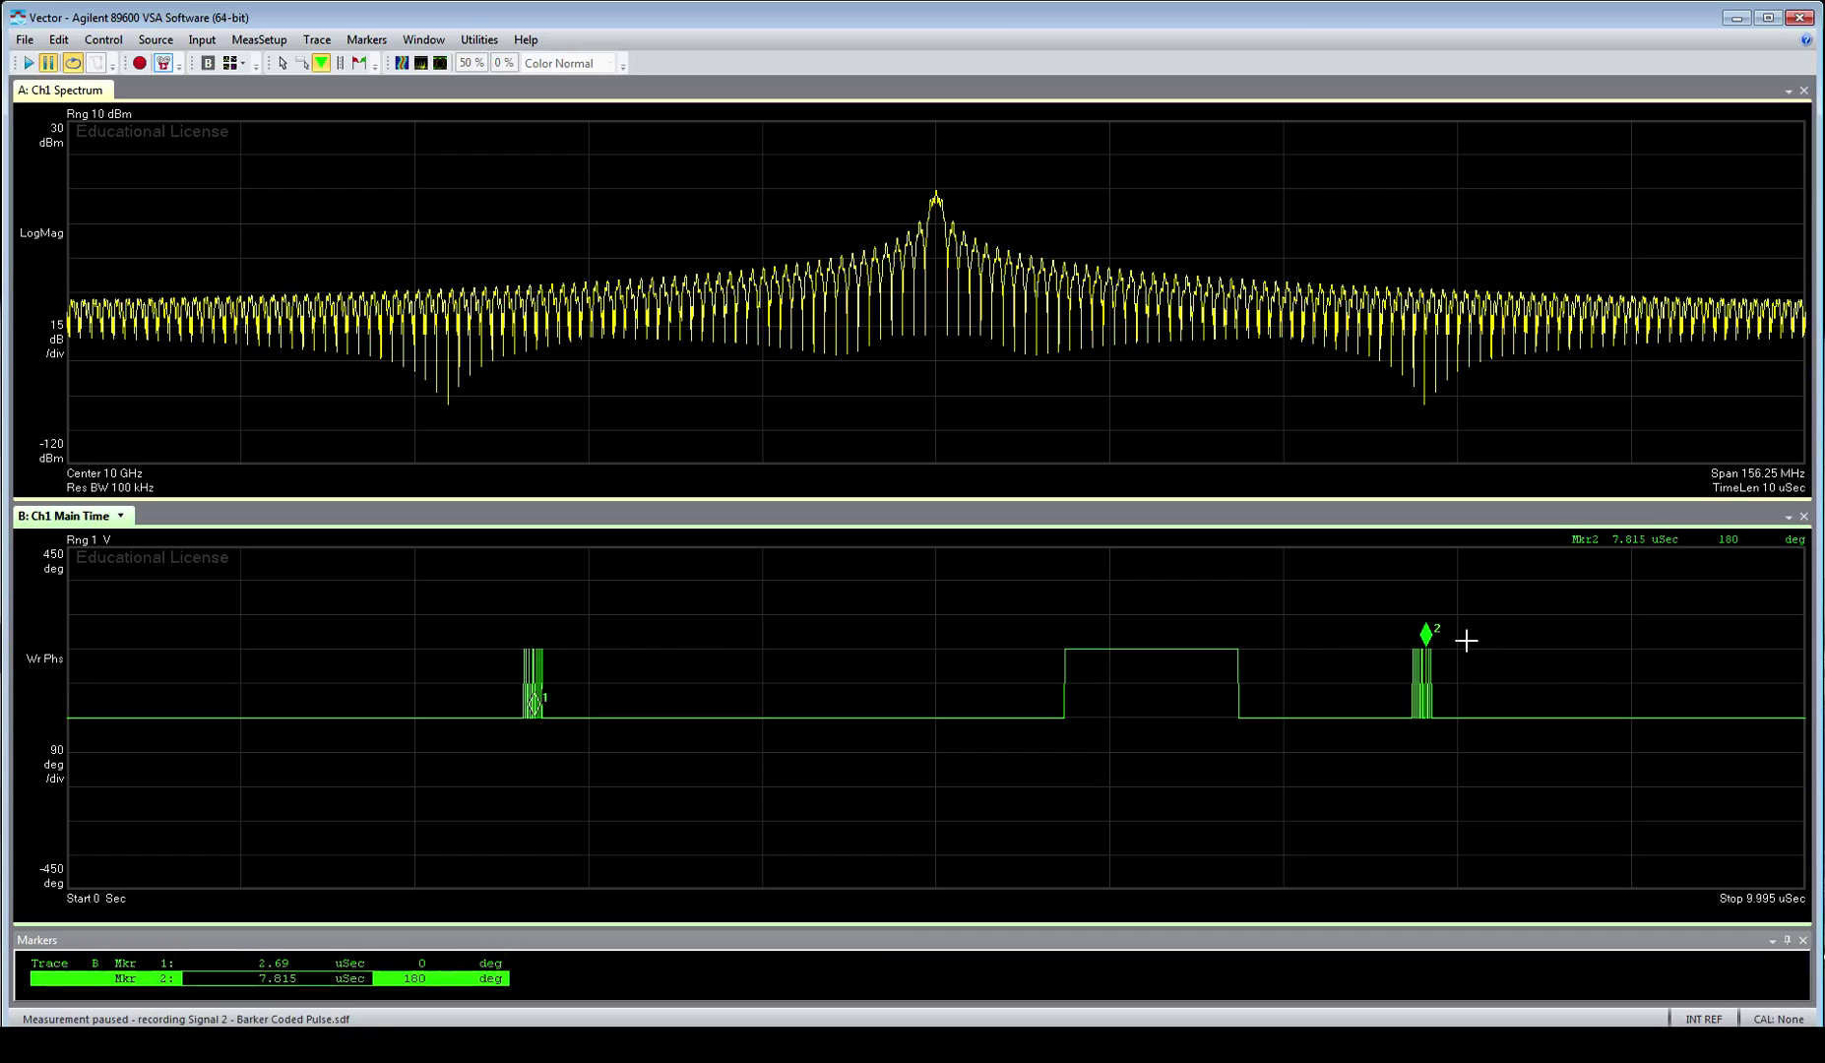
pyautogui.press('d')
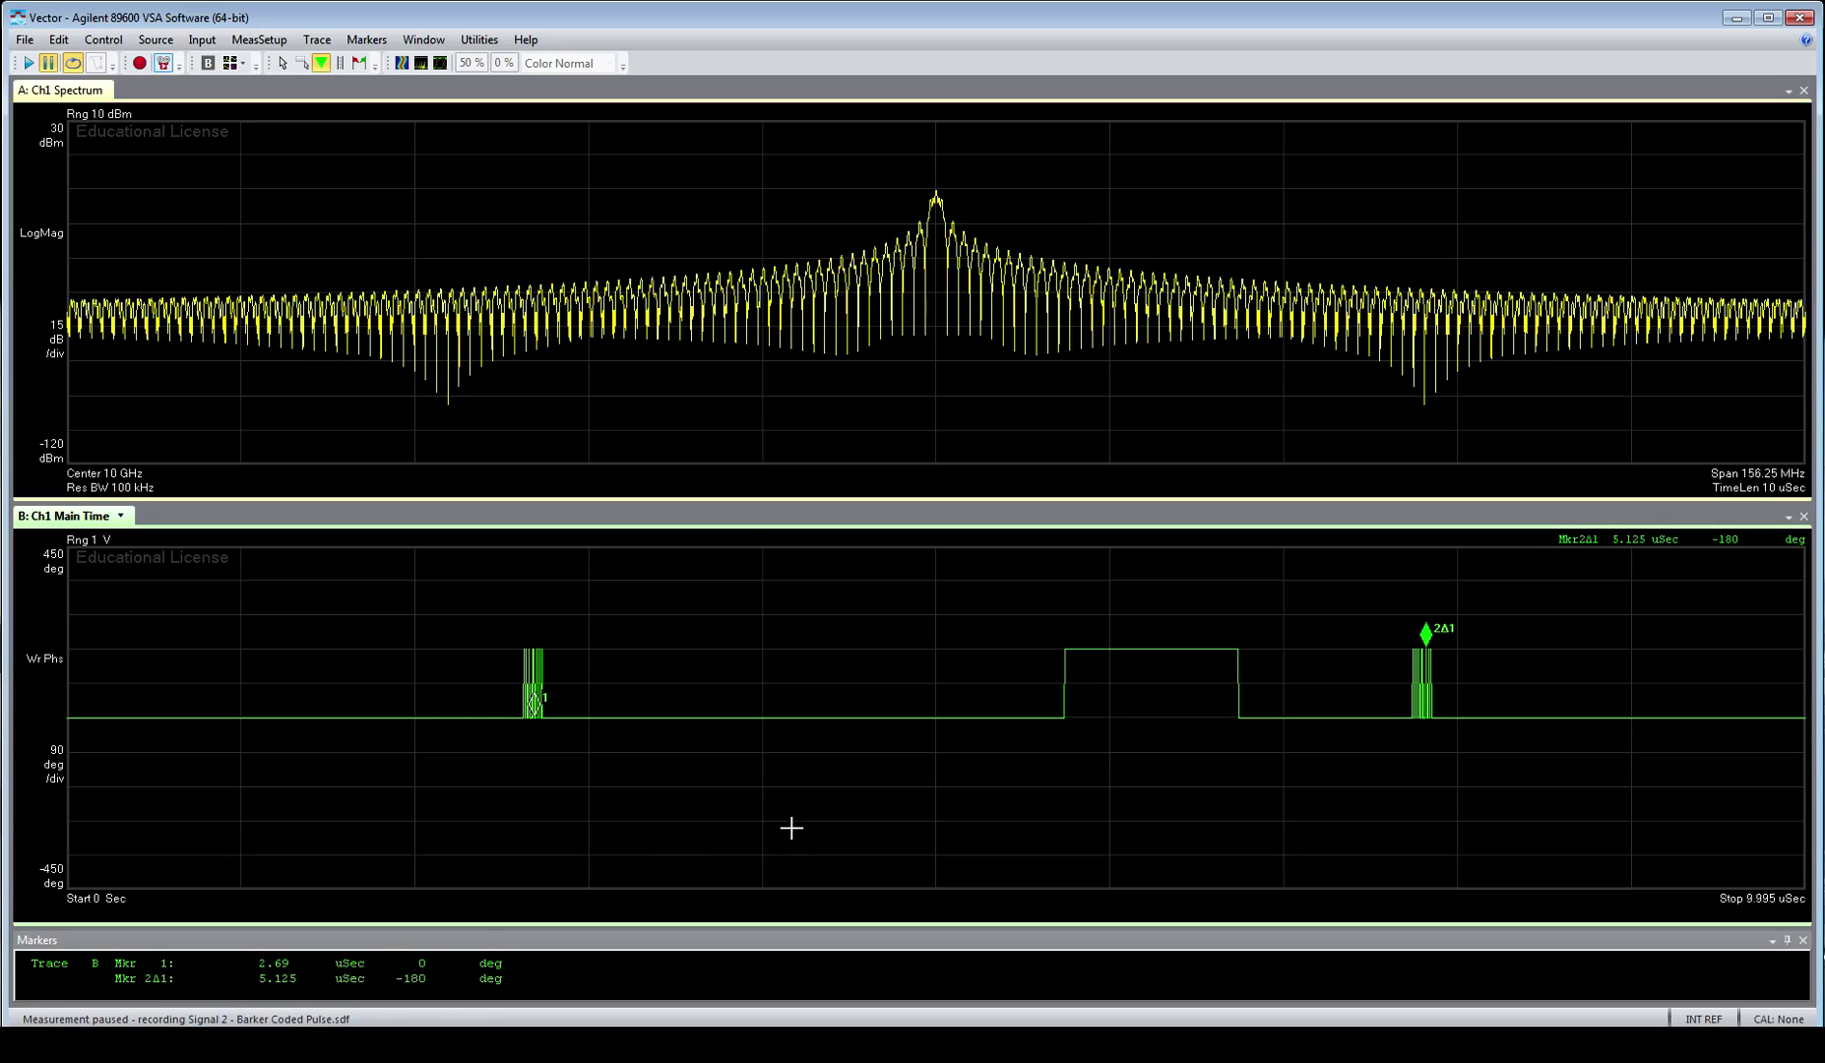
pyautogui.click(539, 707)
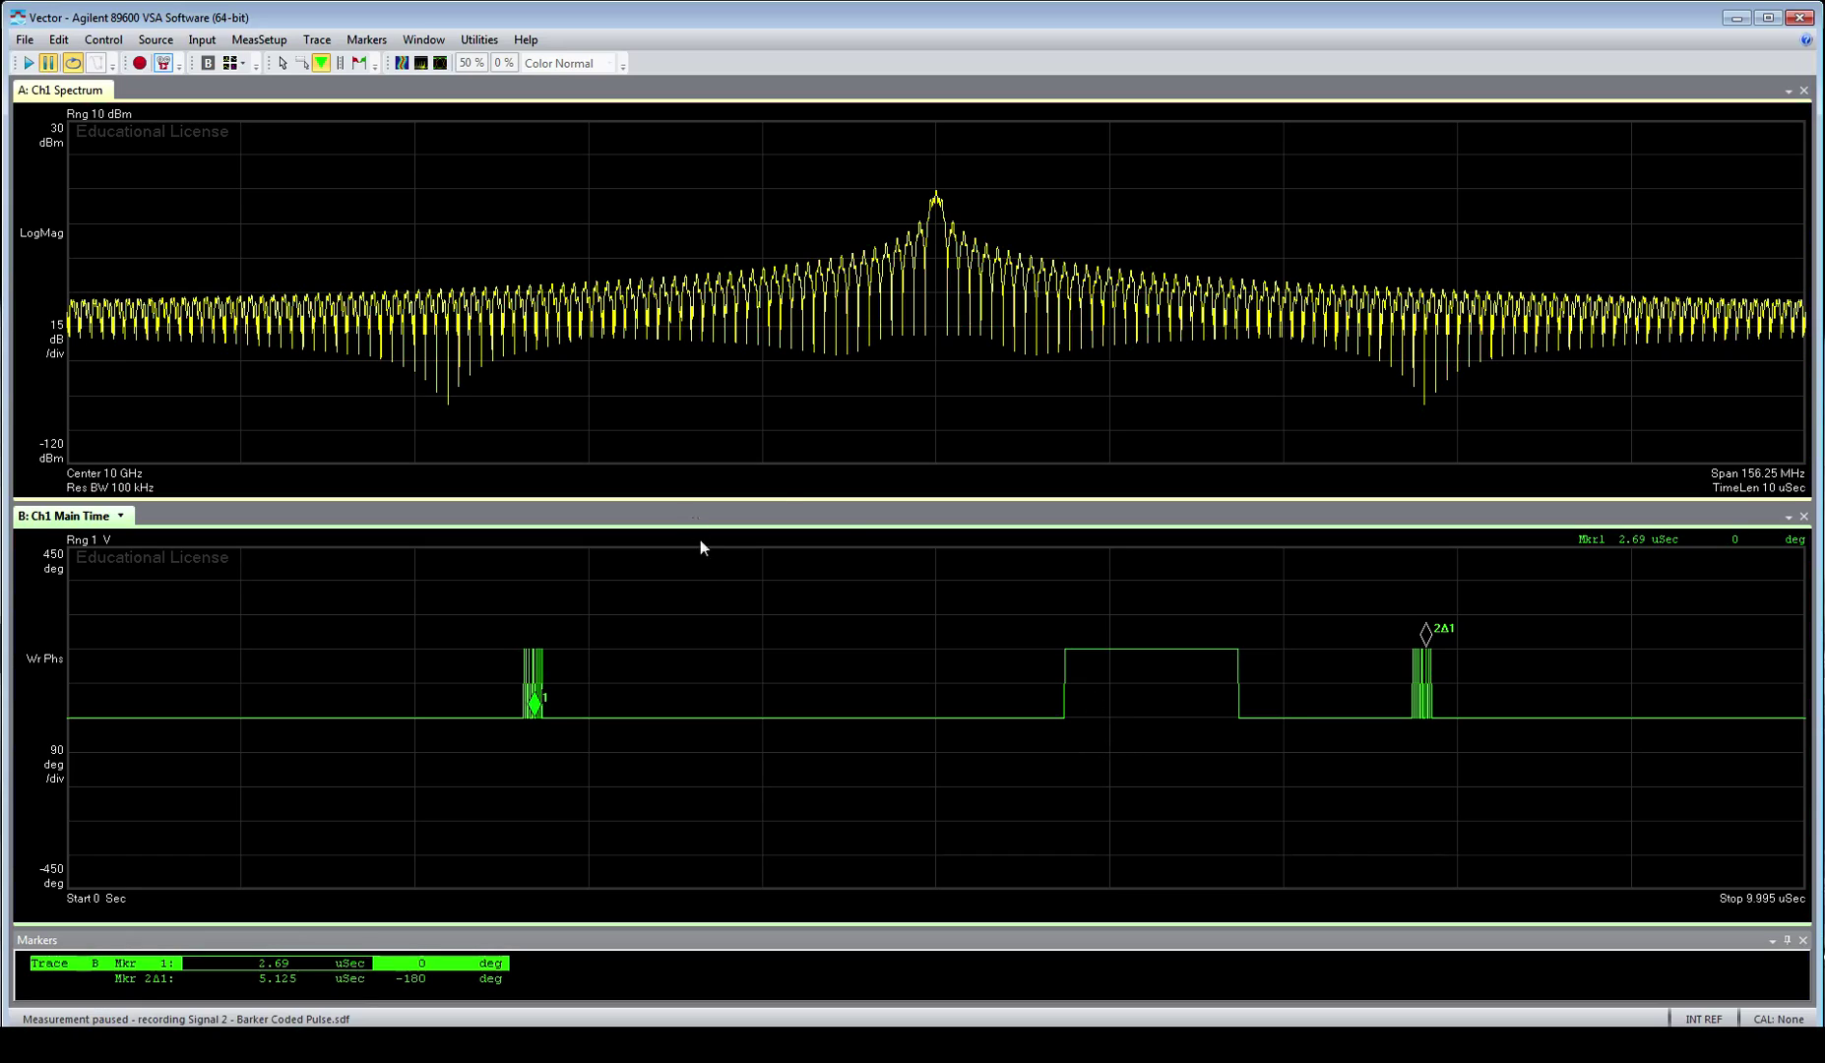
# Clear the time-trace markers and place Marker 1 on the central spectrum peak.
pyautogui.click(718, 626)
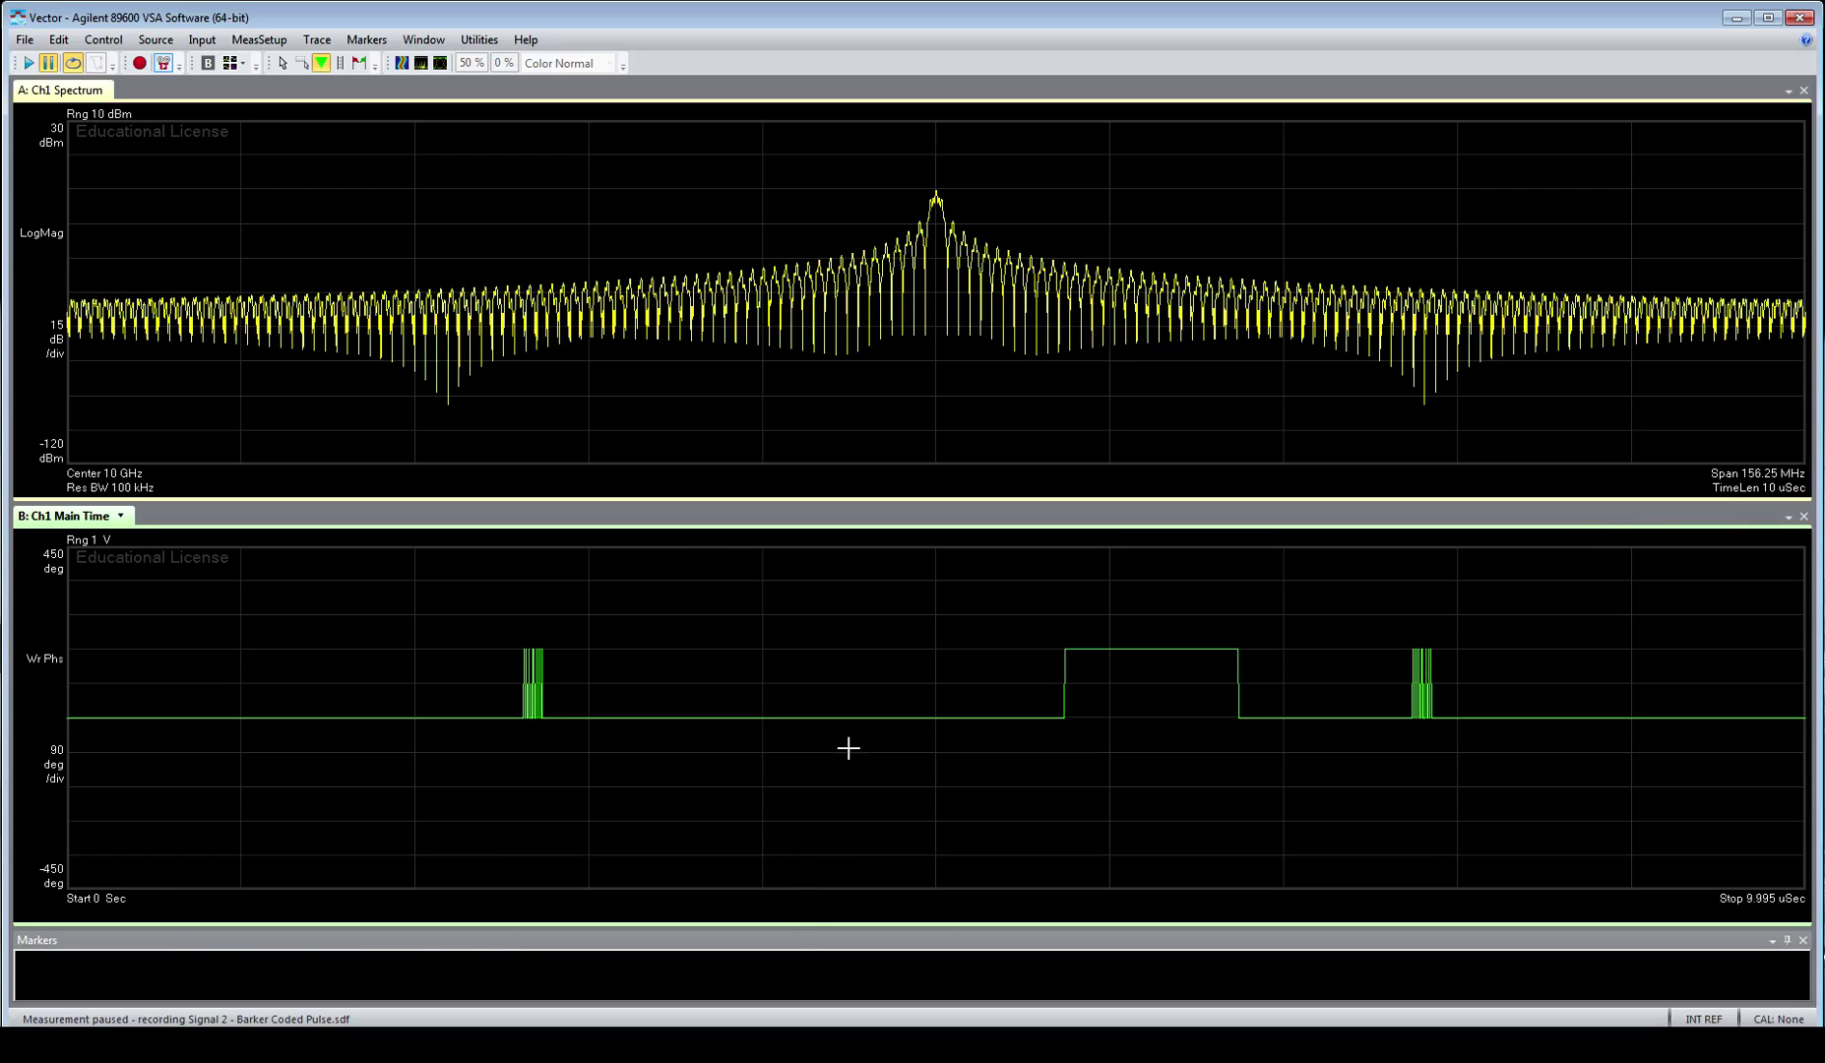
pyautogui.click(976, 184)
pyautogui.click(1006, 191)
pyautogui.click(938, 189)
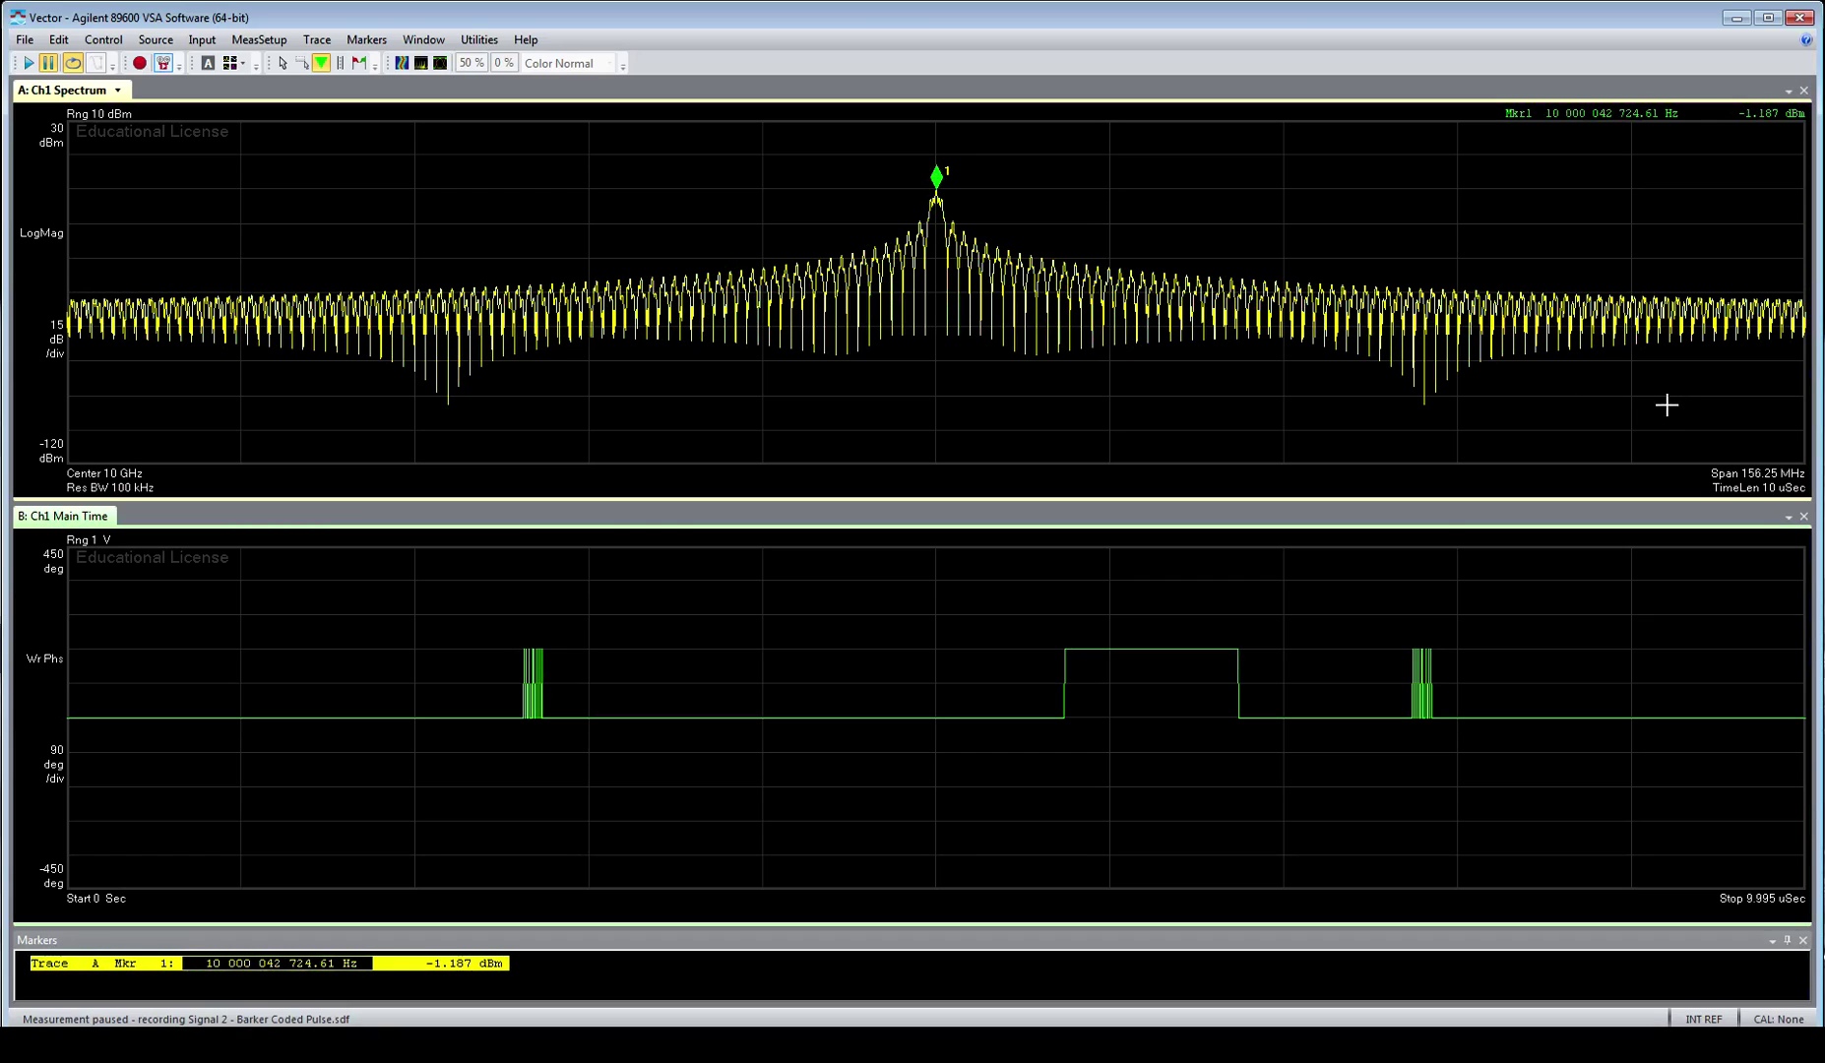
# Set the frequency span to 20 MHz.
pyautogui.click(1762, 474)
pyautogui.write('20')
pyautogui.press('Return')
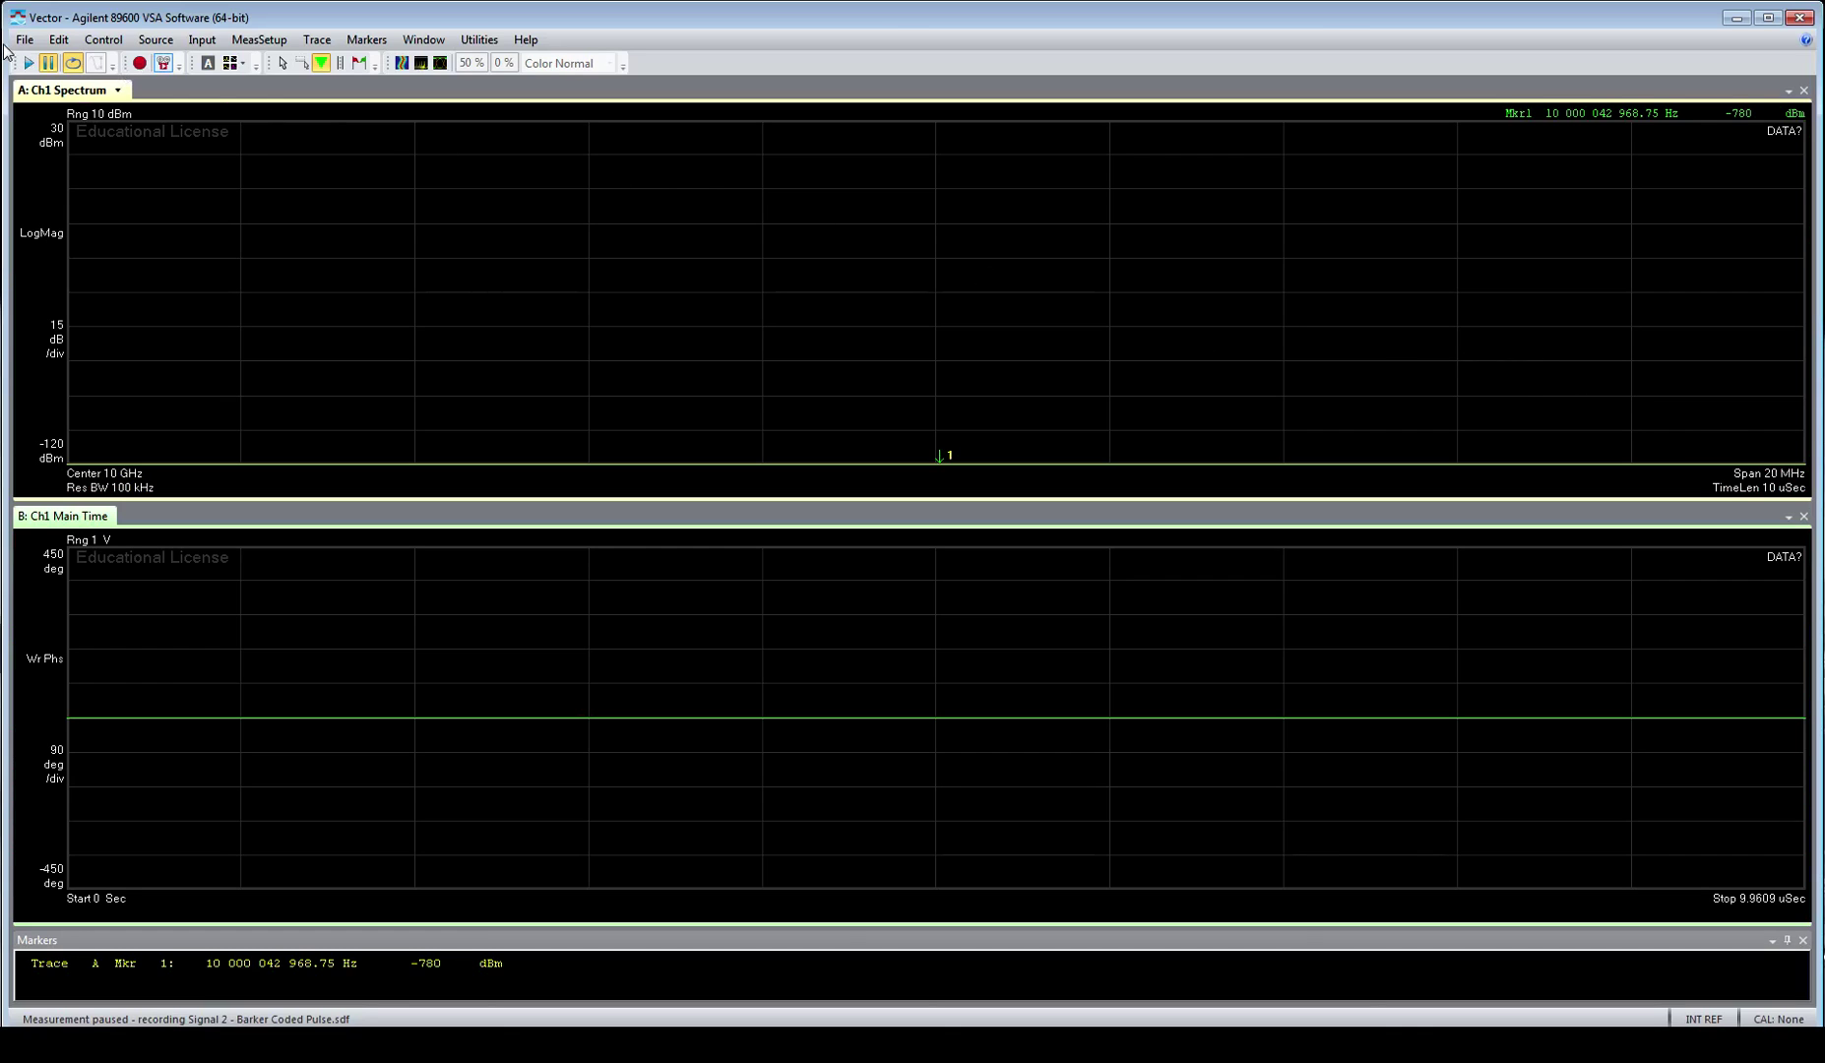
# Toggle playback until it pauses on a frame showing full pulses.
pyautogui.click(30, 63)
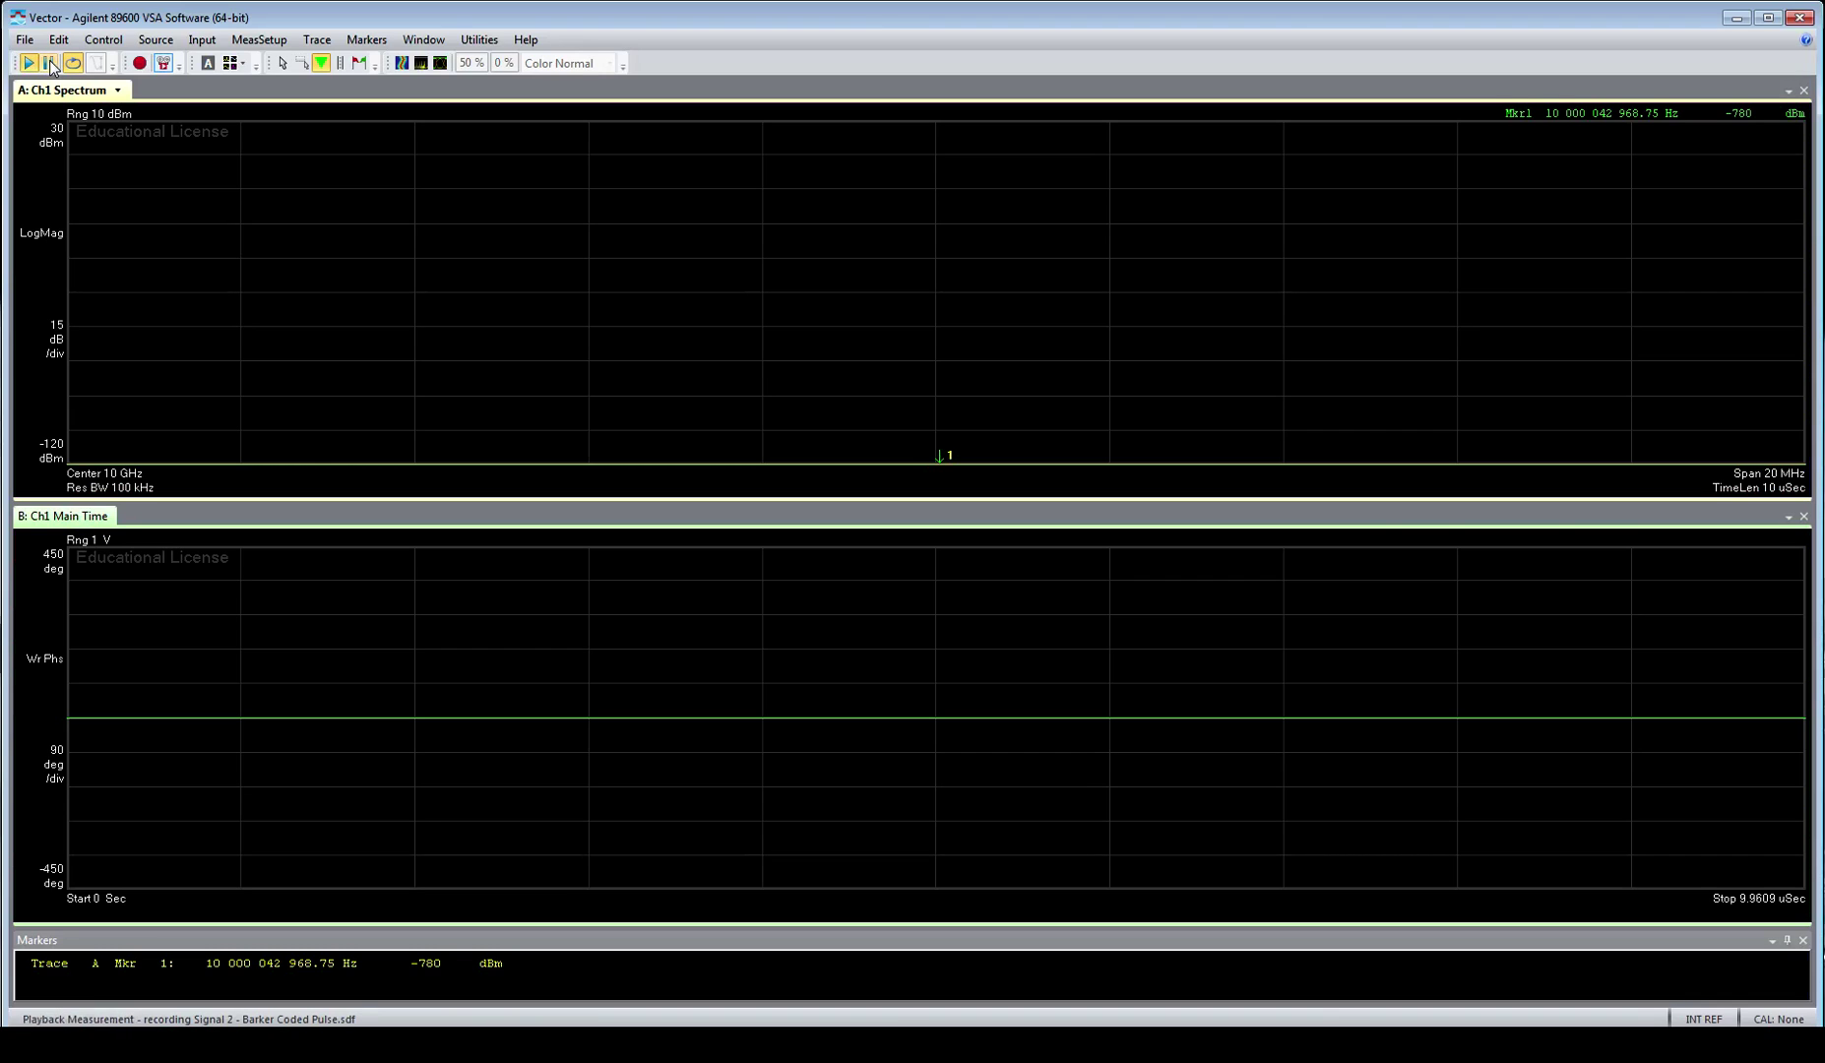
pyautogui.click(48, 62)
pyautogui.click(47, 64)
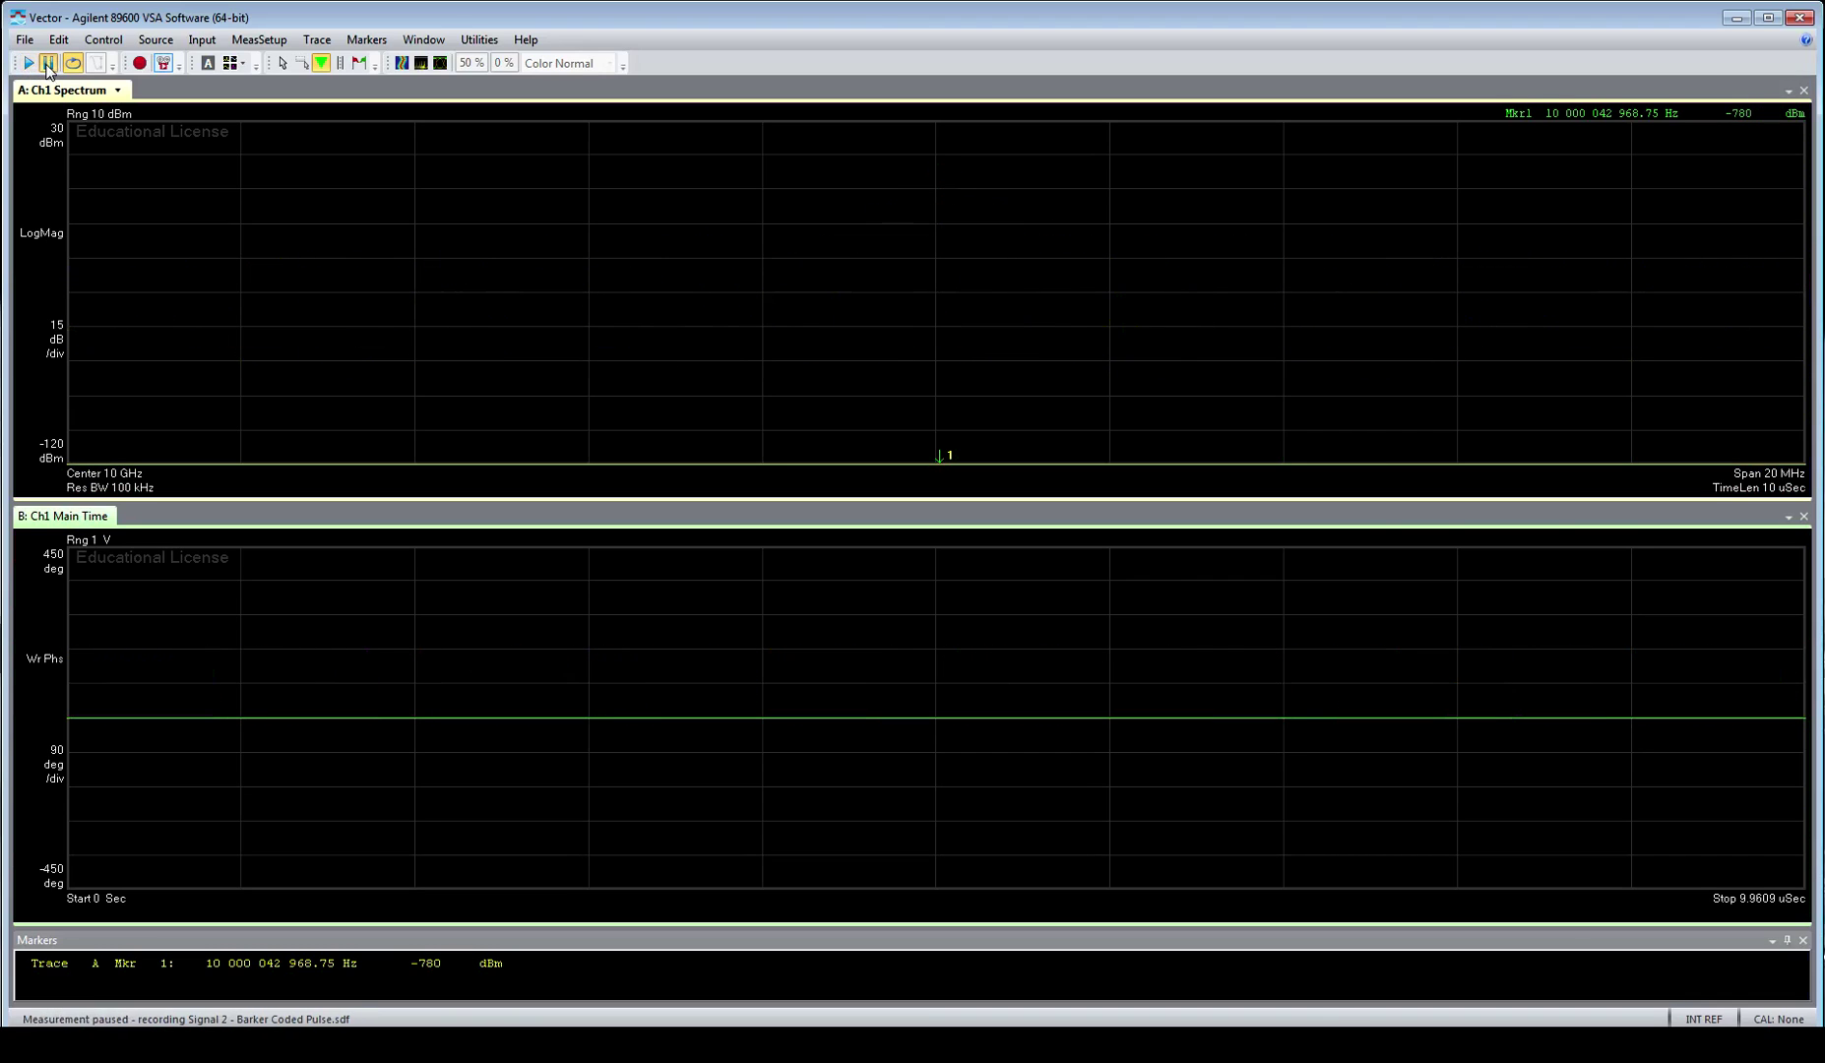
pyautogui.click(48, 65)
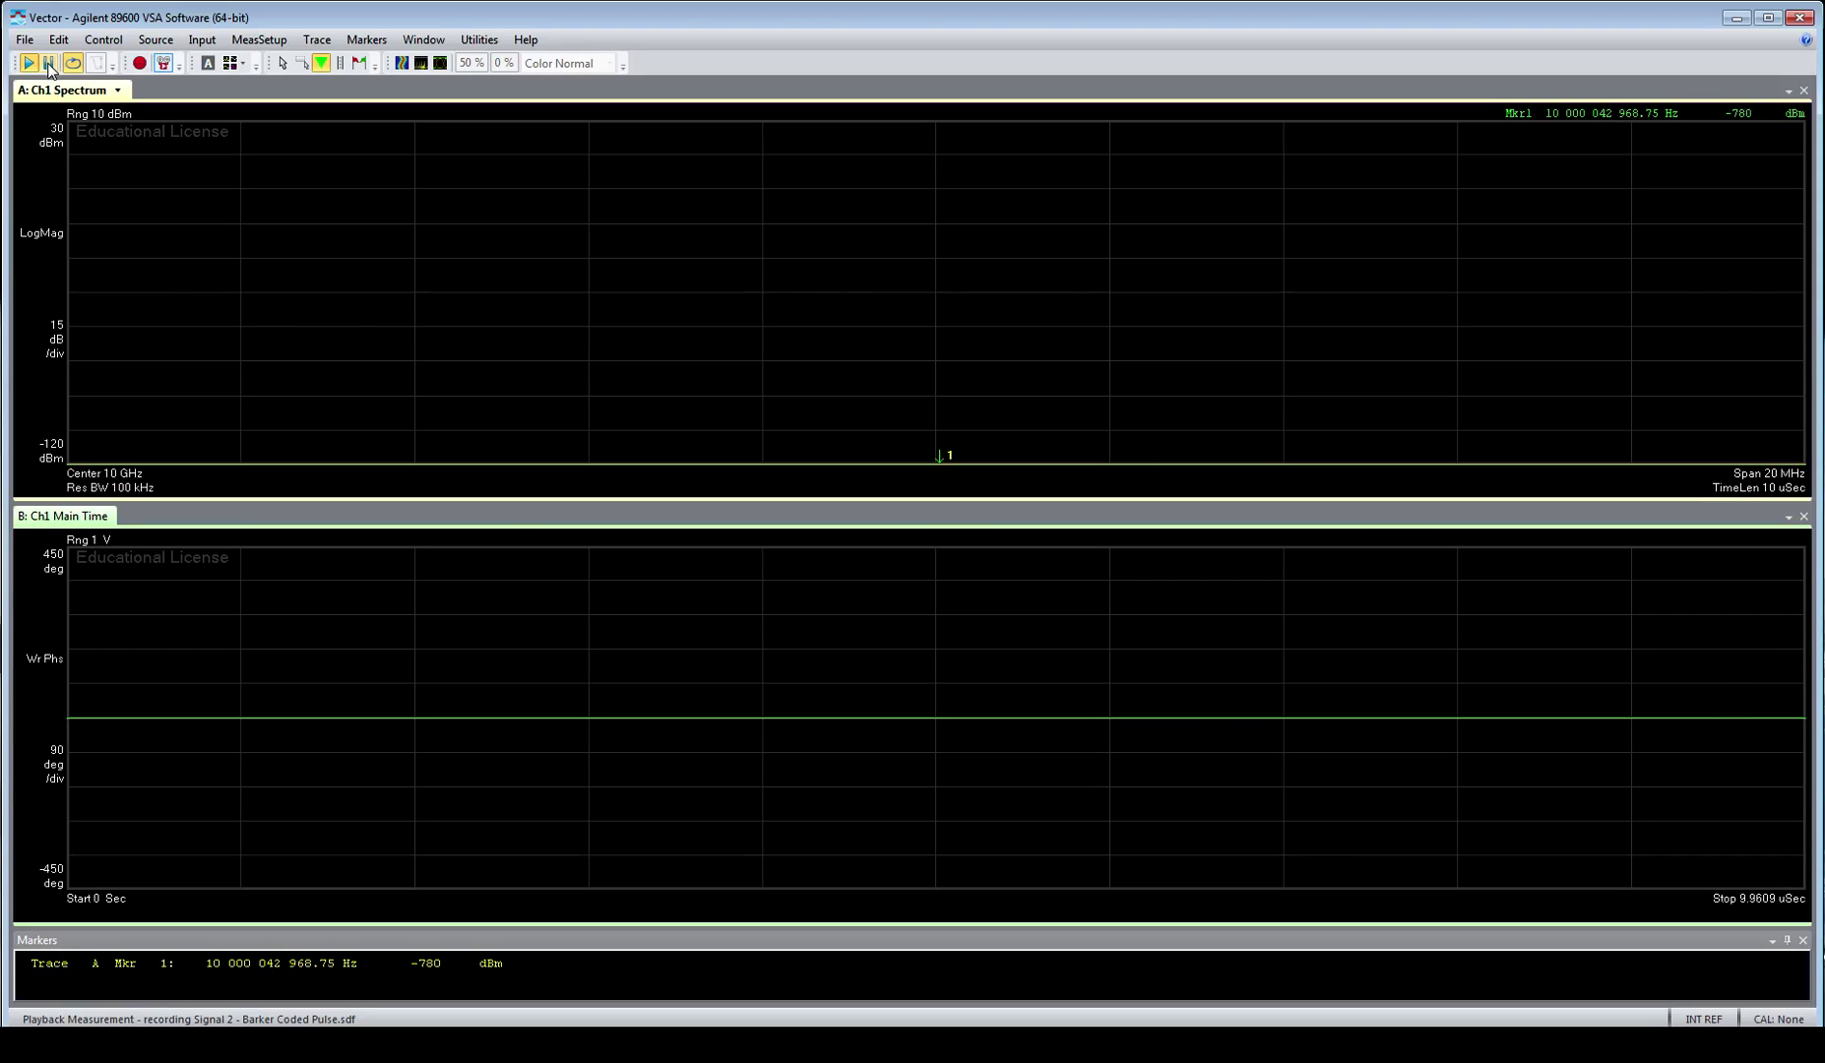
pyautogui.click(48, 64)
pyautogui.click(48, 64)
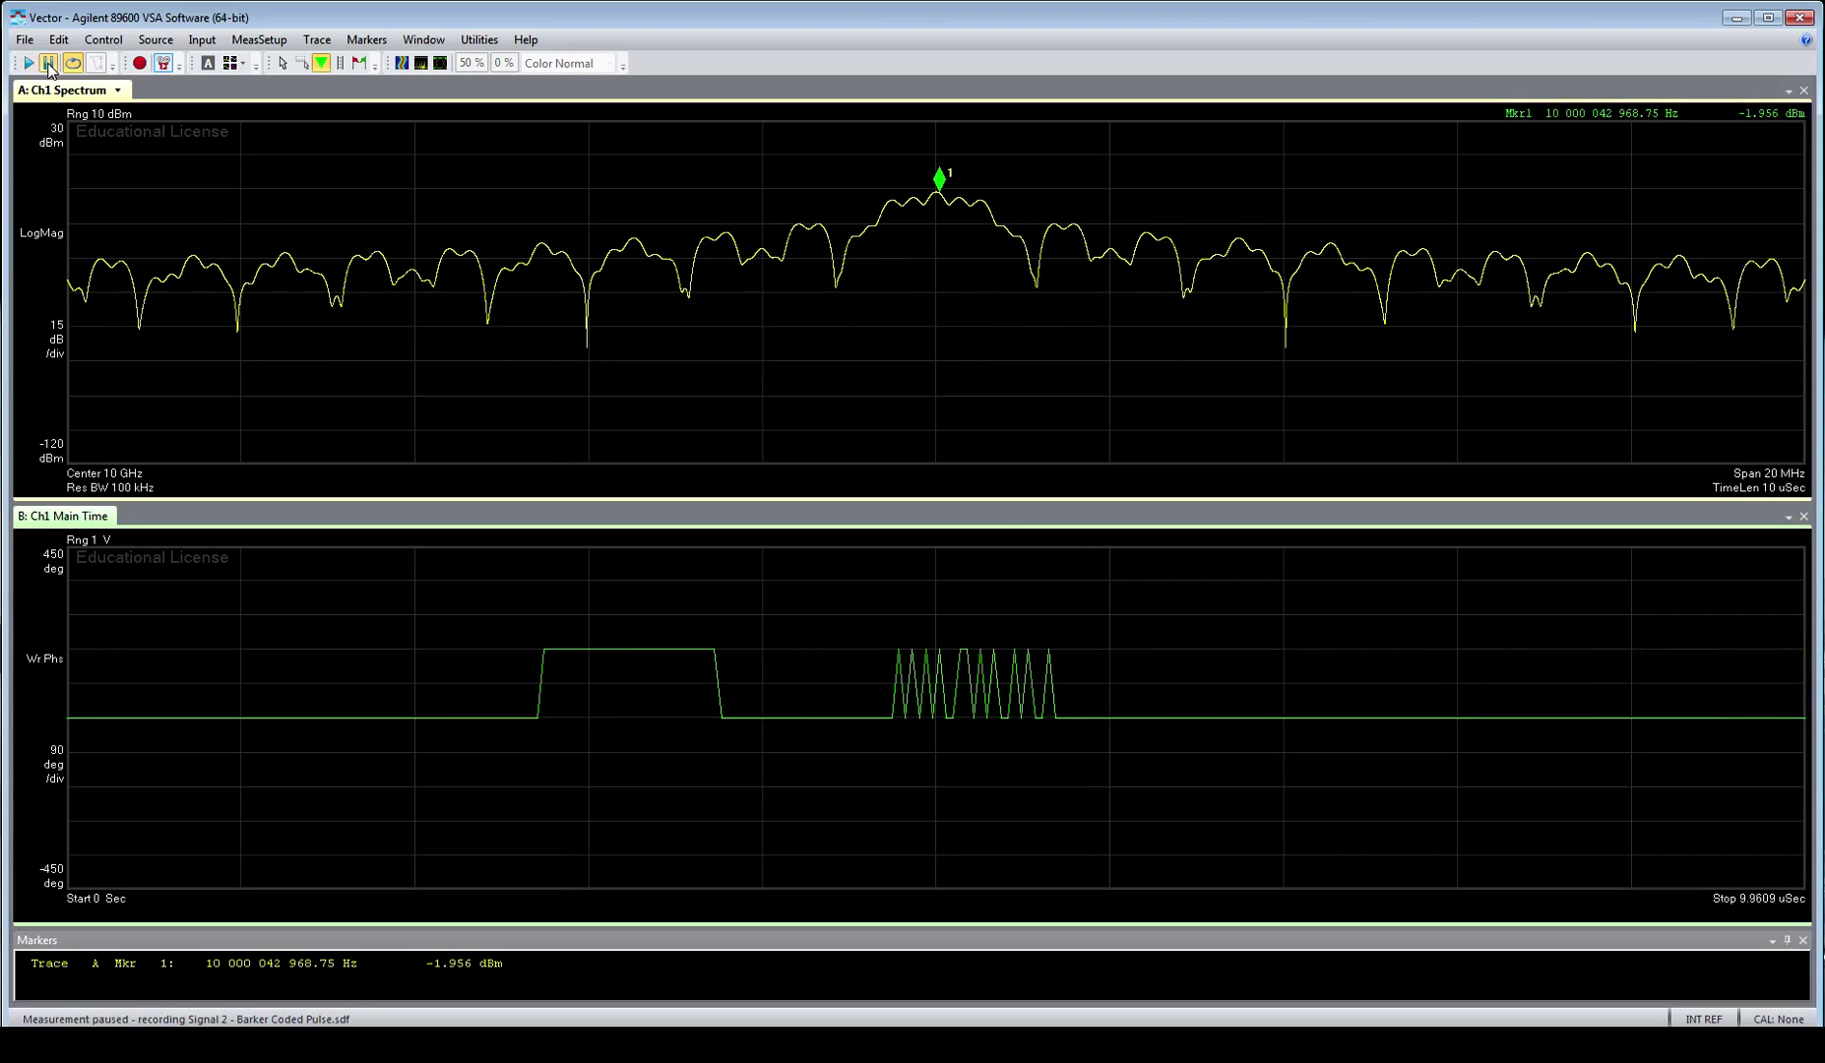
pyautogui.click(47, 65)
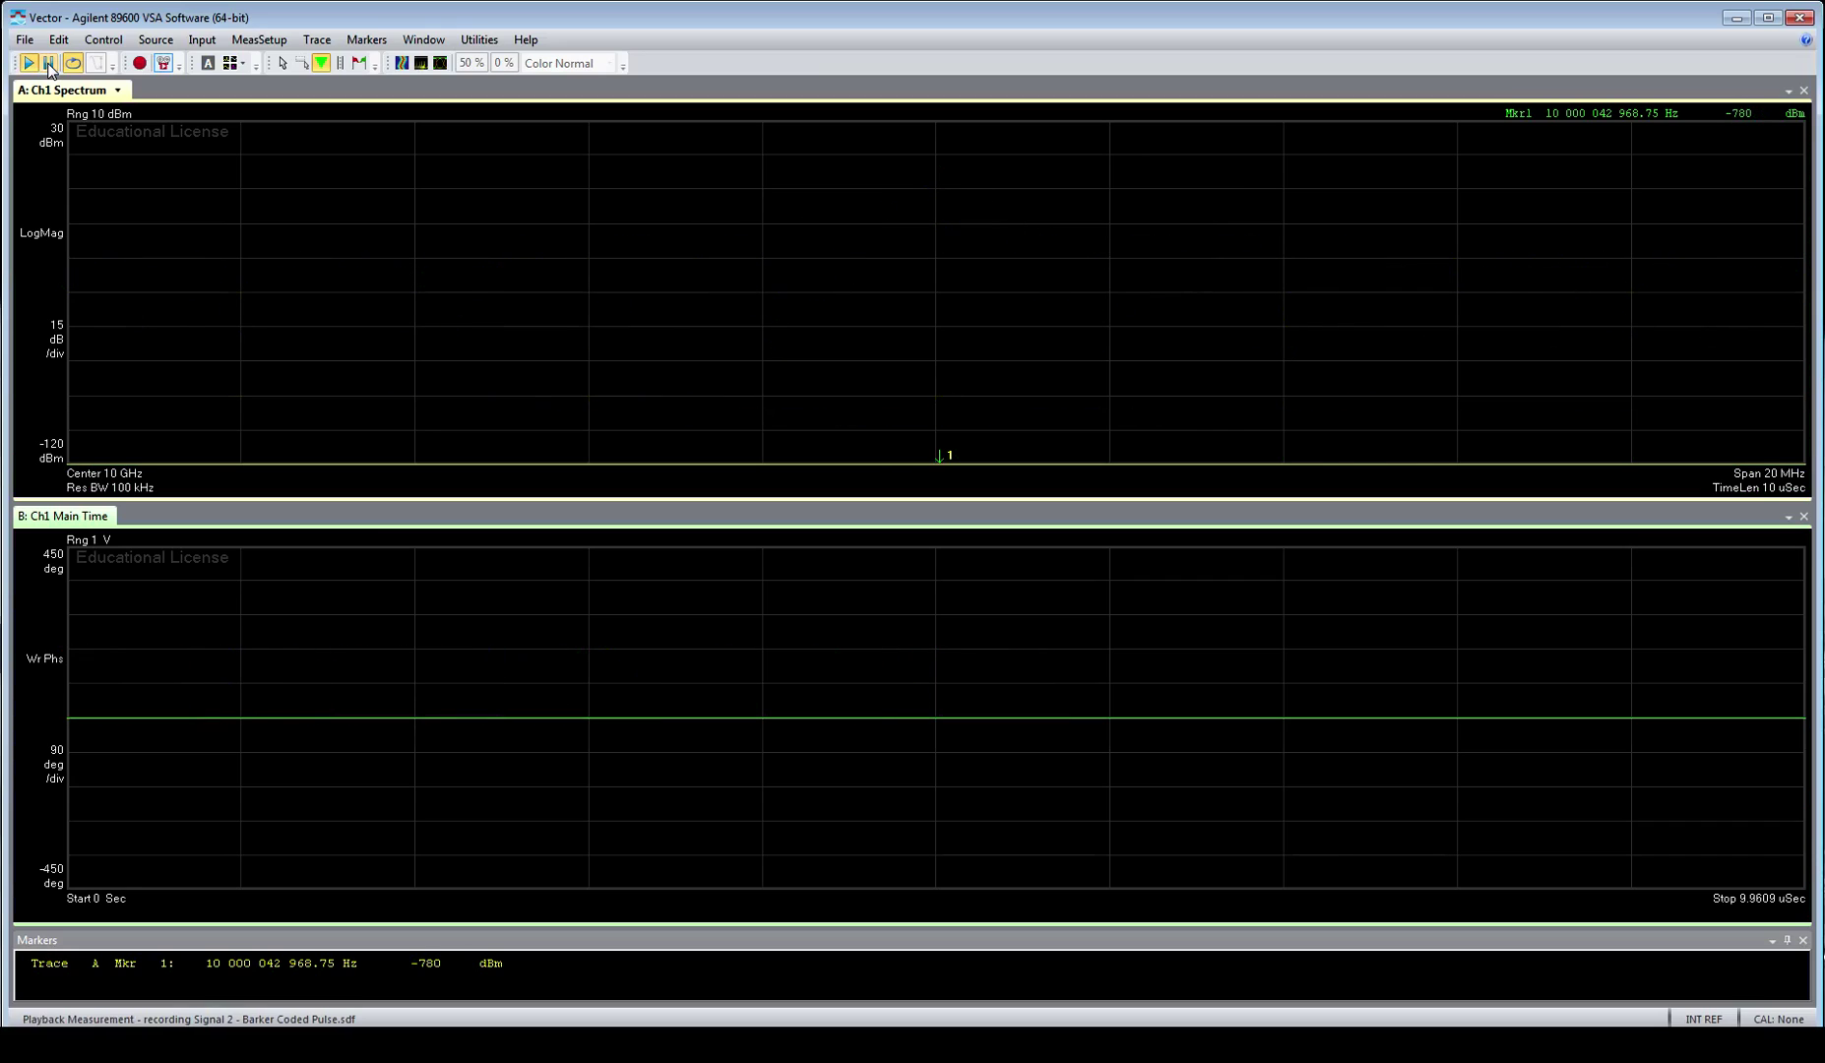
pyautogui.click(47, 64)
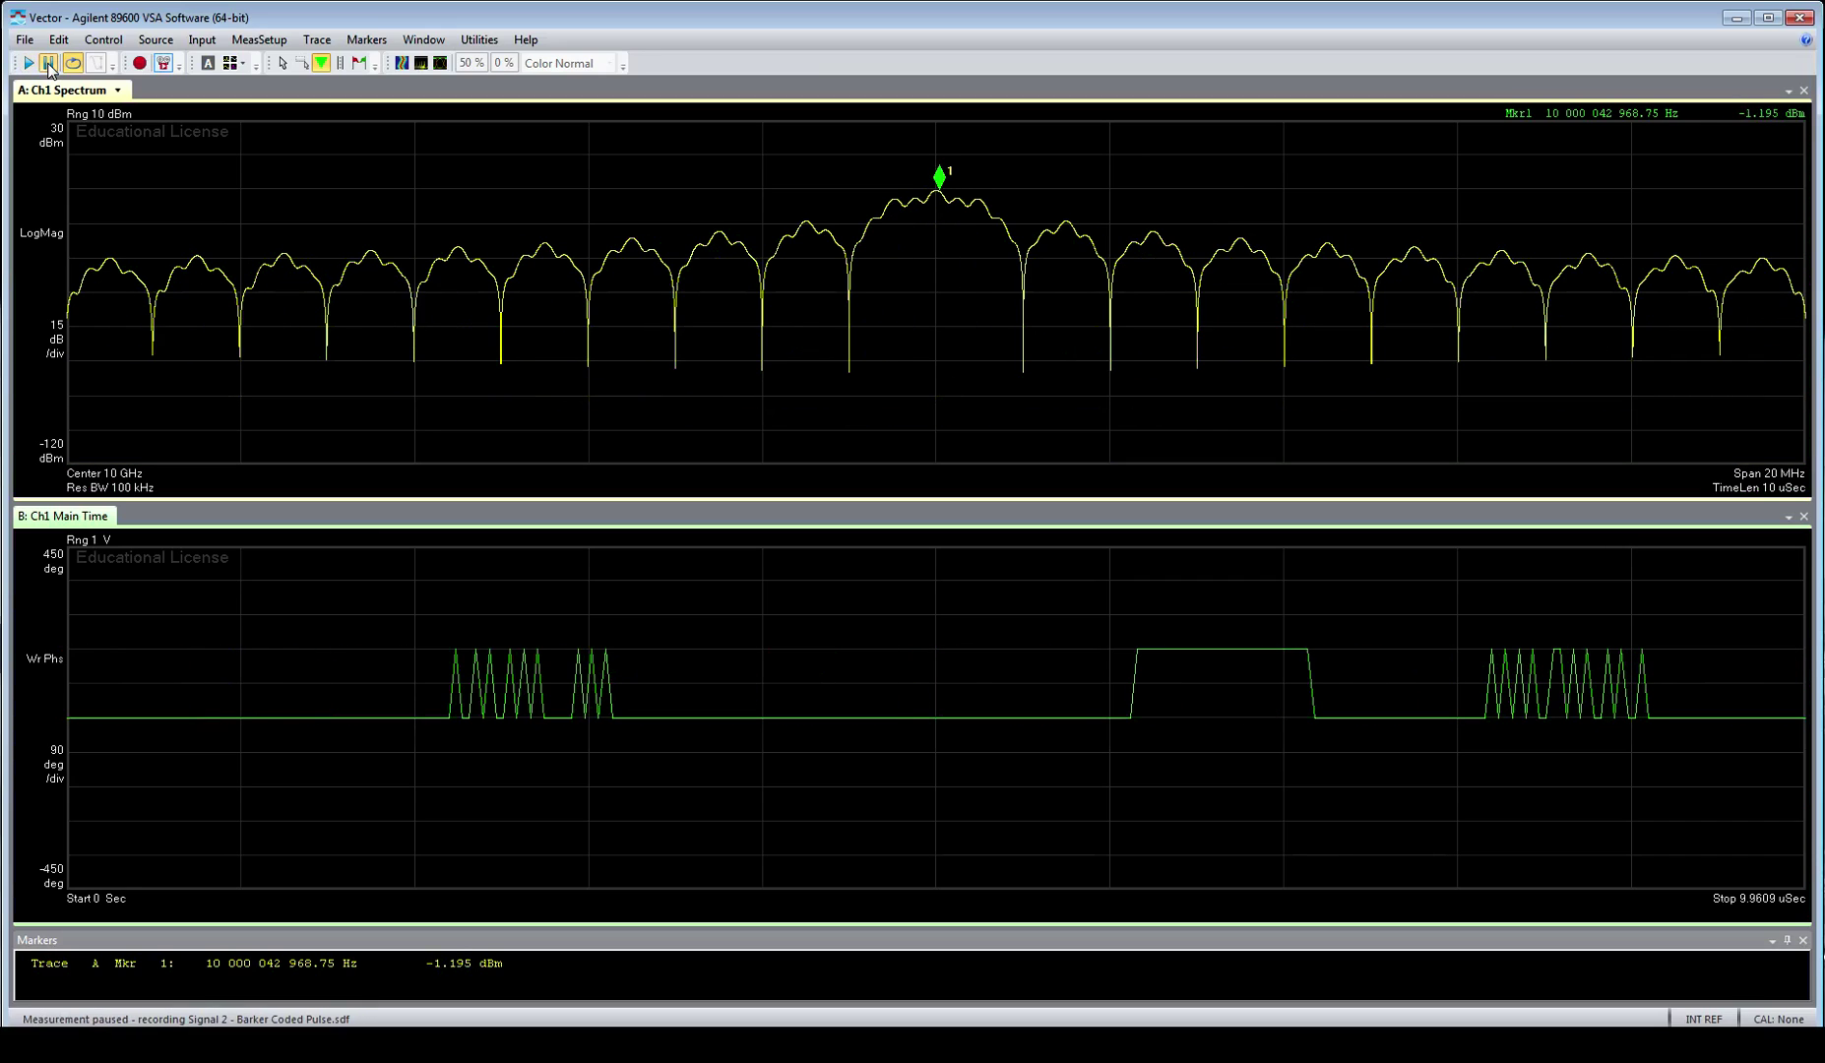
# Nudge Marker 1 onto the main lobe peak and delta-mark the first sidelobe at 1 476 562.50 Hz.
pyautogui.moveTo(946, 178); pyautogui.dragTo(930, 177)
pyautogui.moveTo(1048, 190)
pyautogui.mouseDown()
pyautogui.moveTo(1123, 222)
pyautogui.moveTo(1079, 224)
pyautogui.moveTo(1075, 207)
pyautogui.moveTo(1120, 302)
pyautogui.mouseUp()
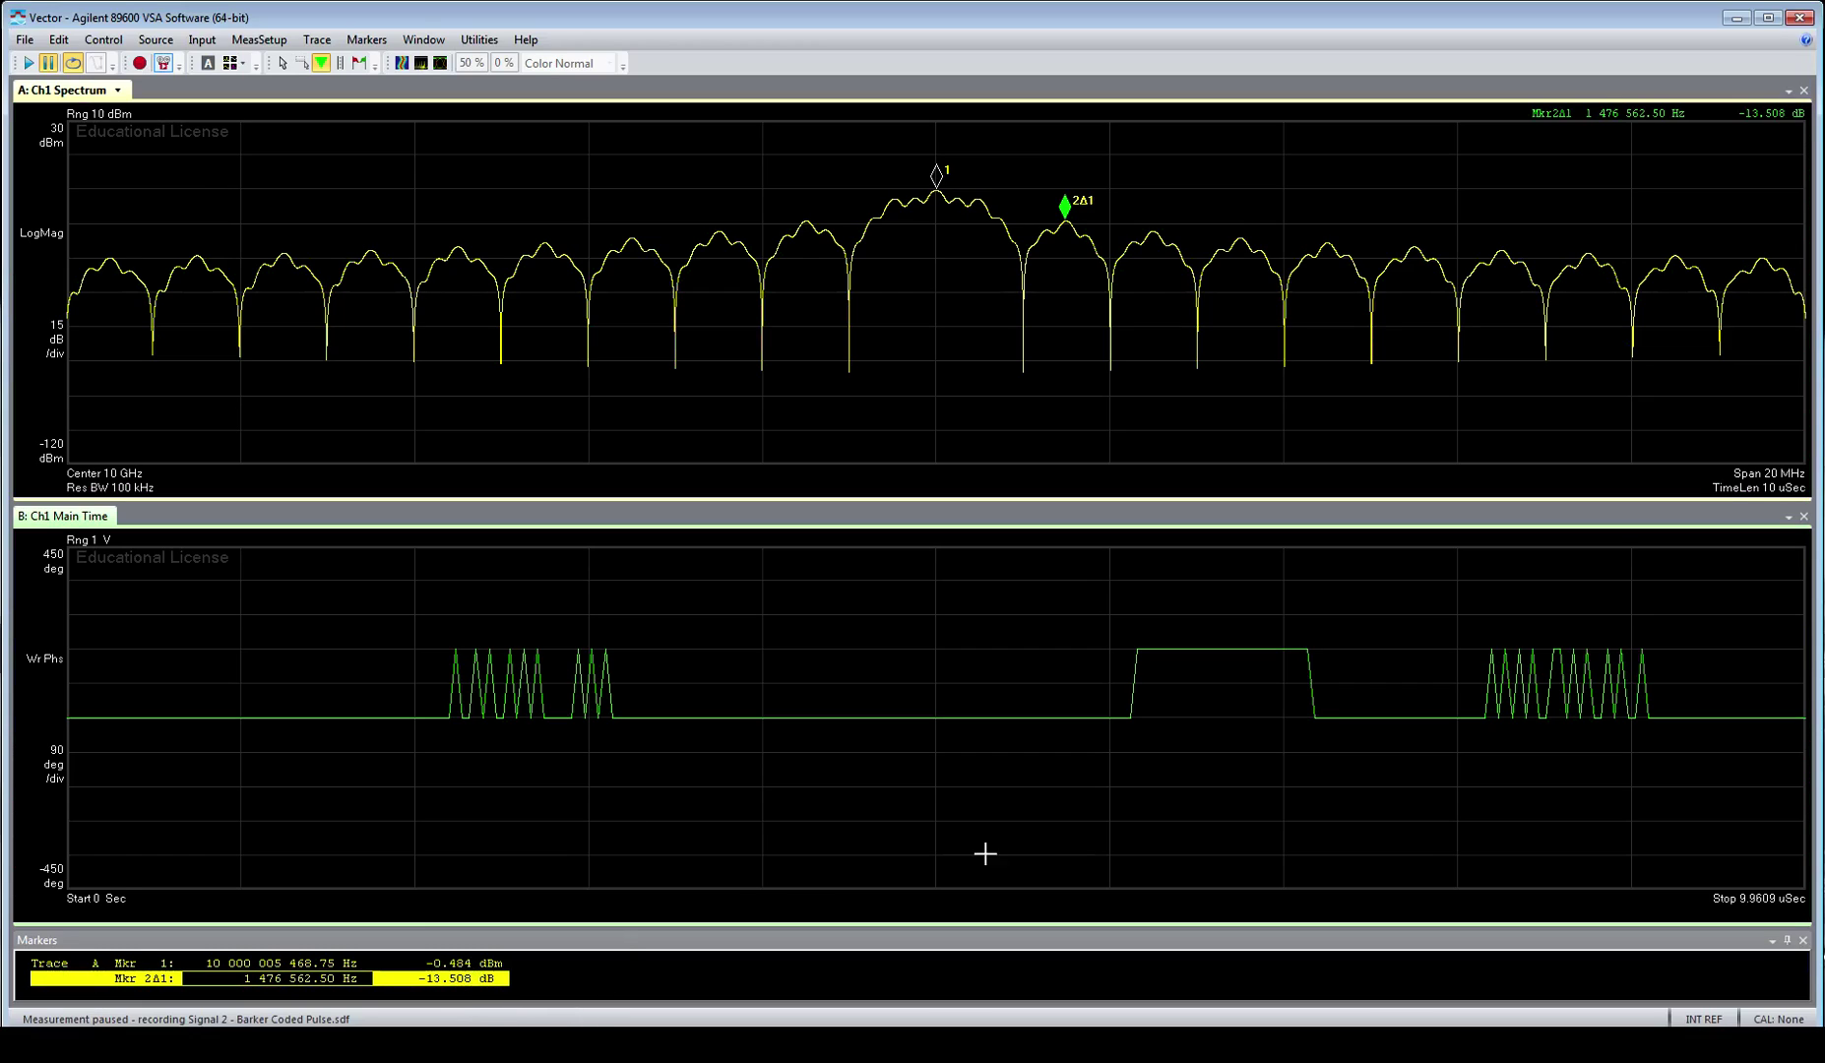
# Measure the pulse width with a marker on the rising edge and a delta marker on the falling edge.
pyautogui.click(1136, 648)
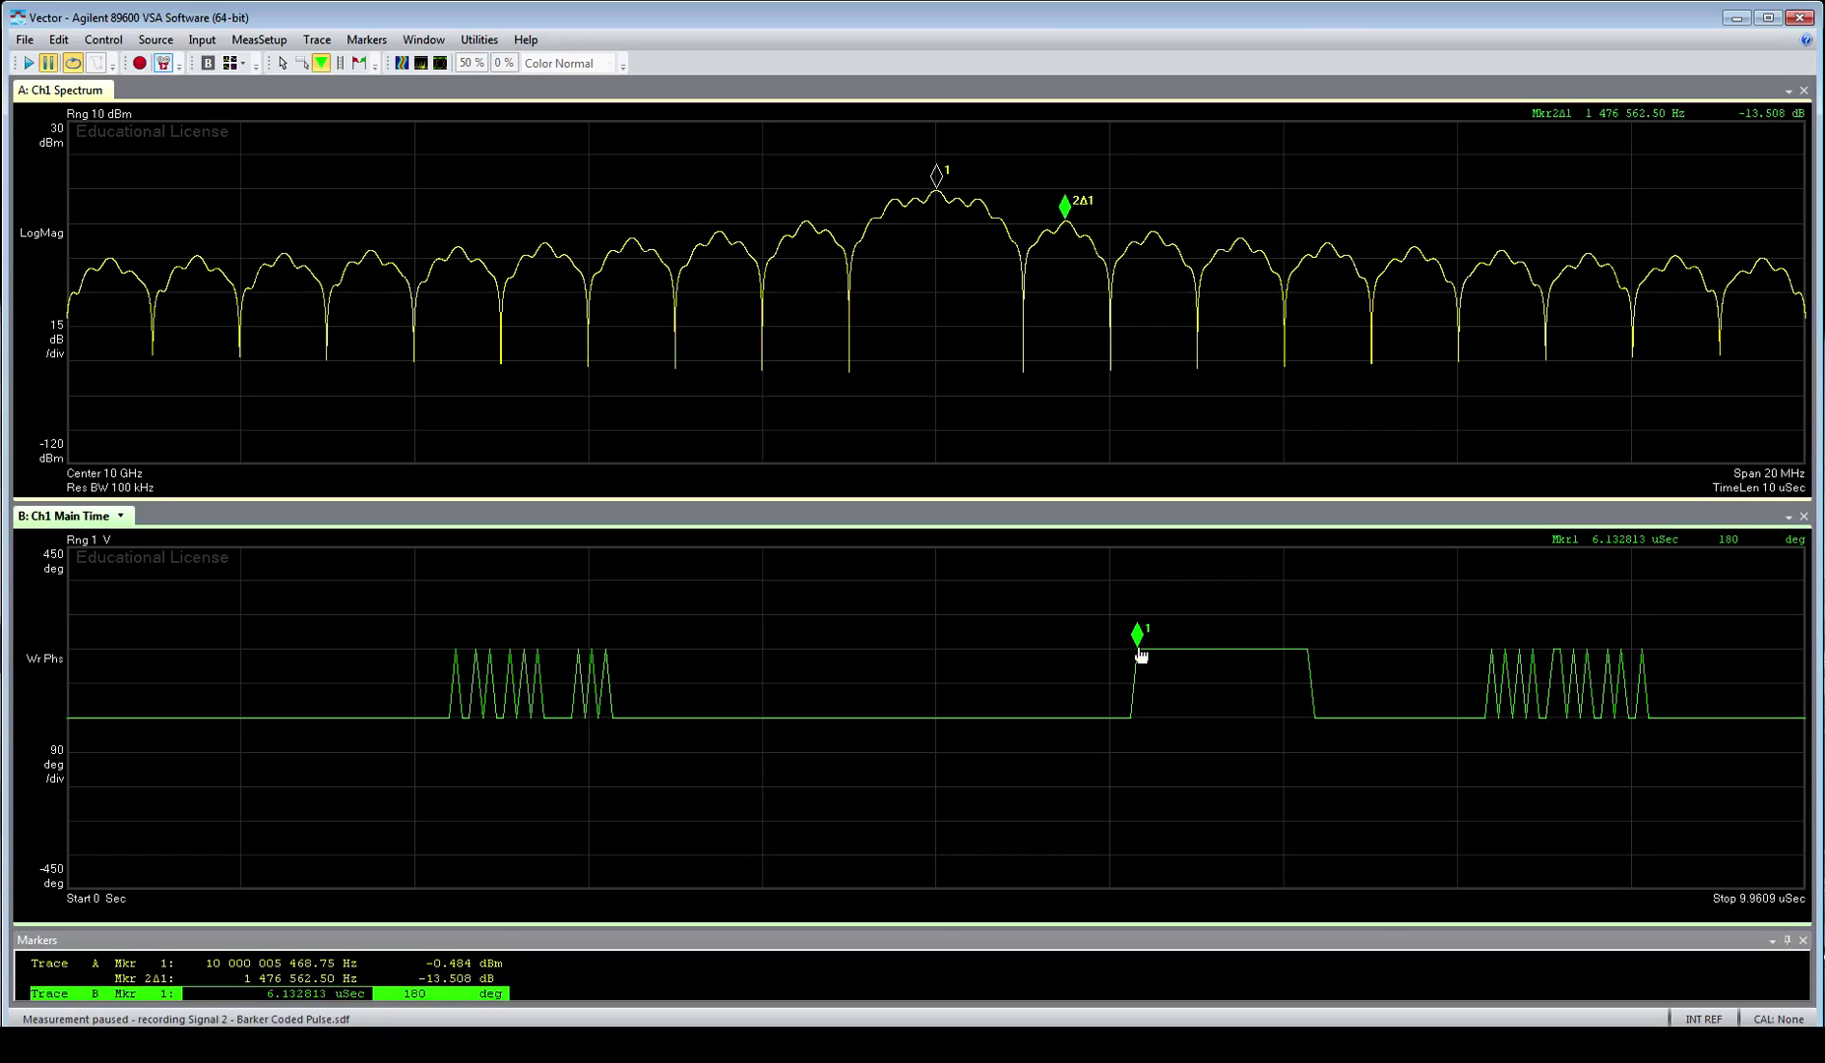
pyautogui.click(1307, 635)
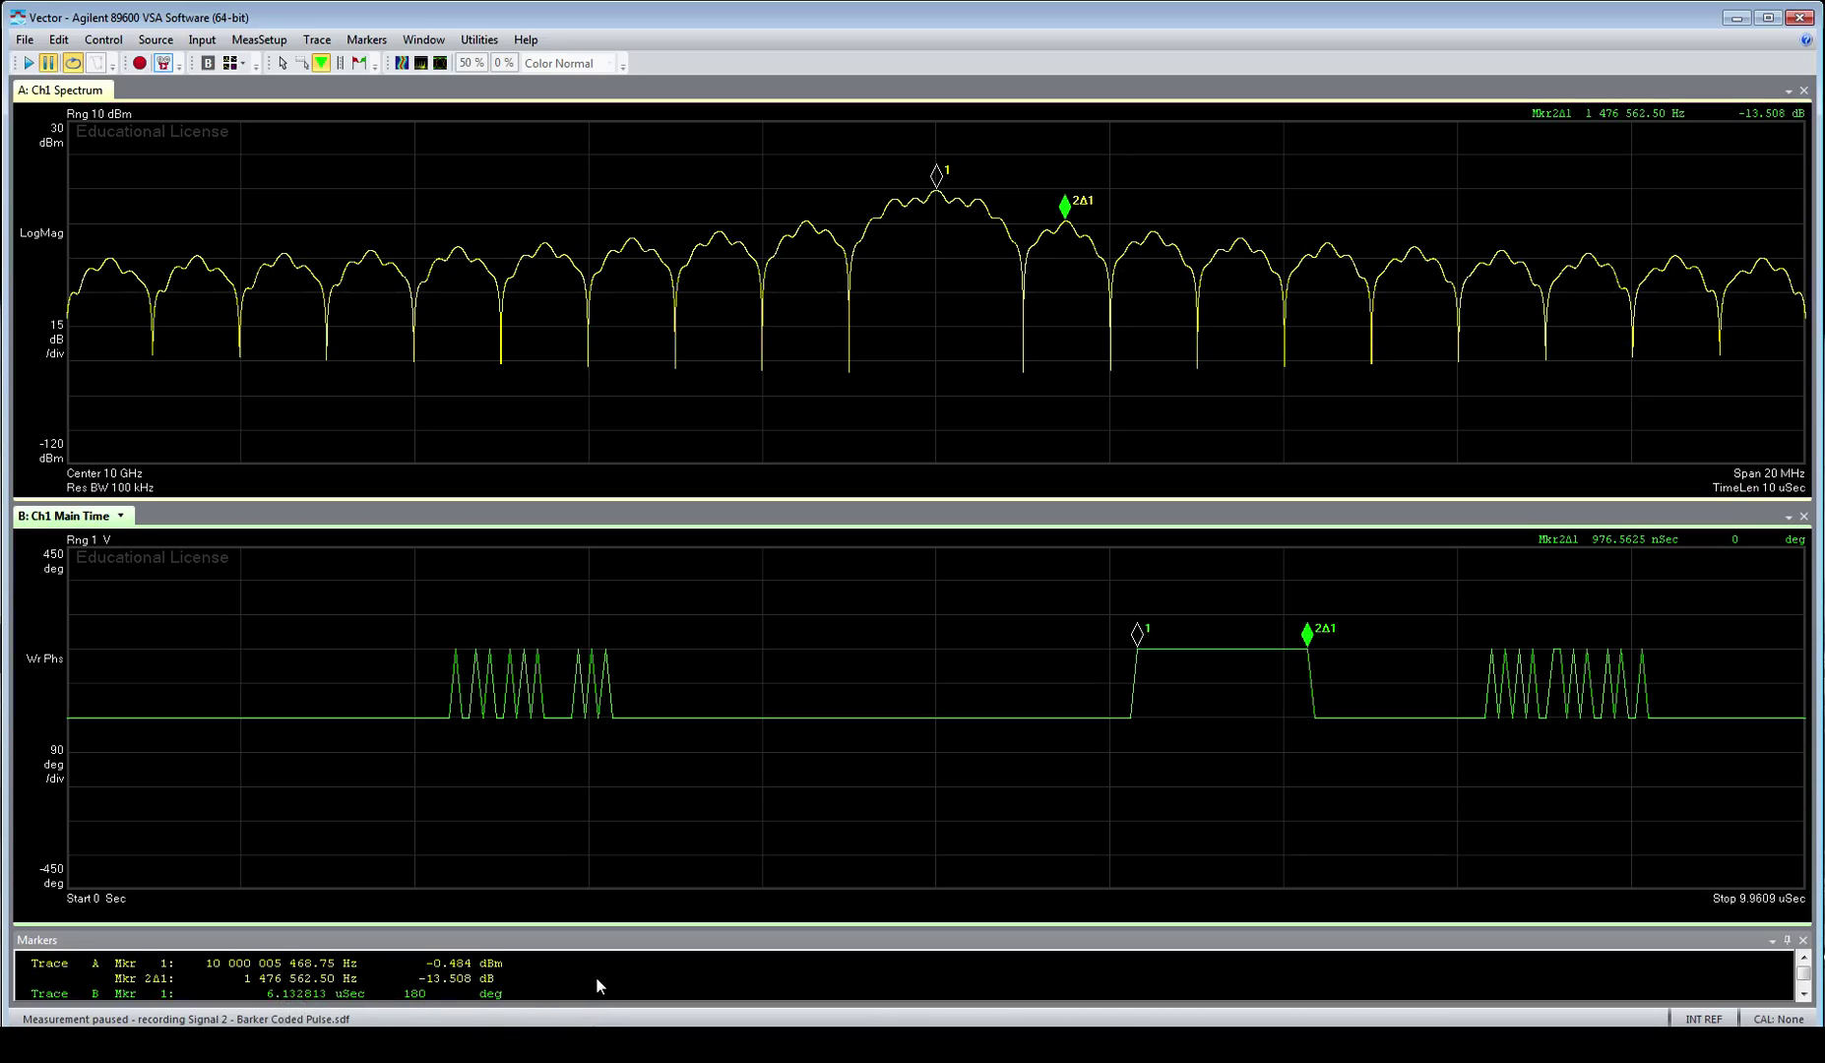
pyautogui.click(1804, 994)
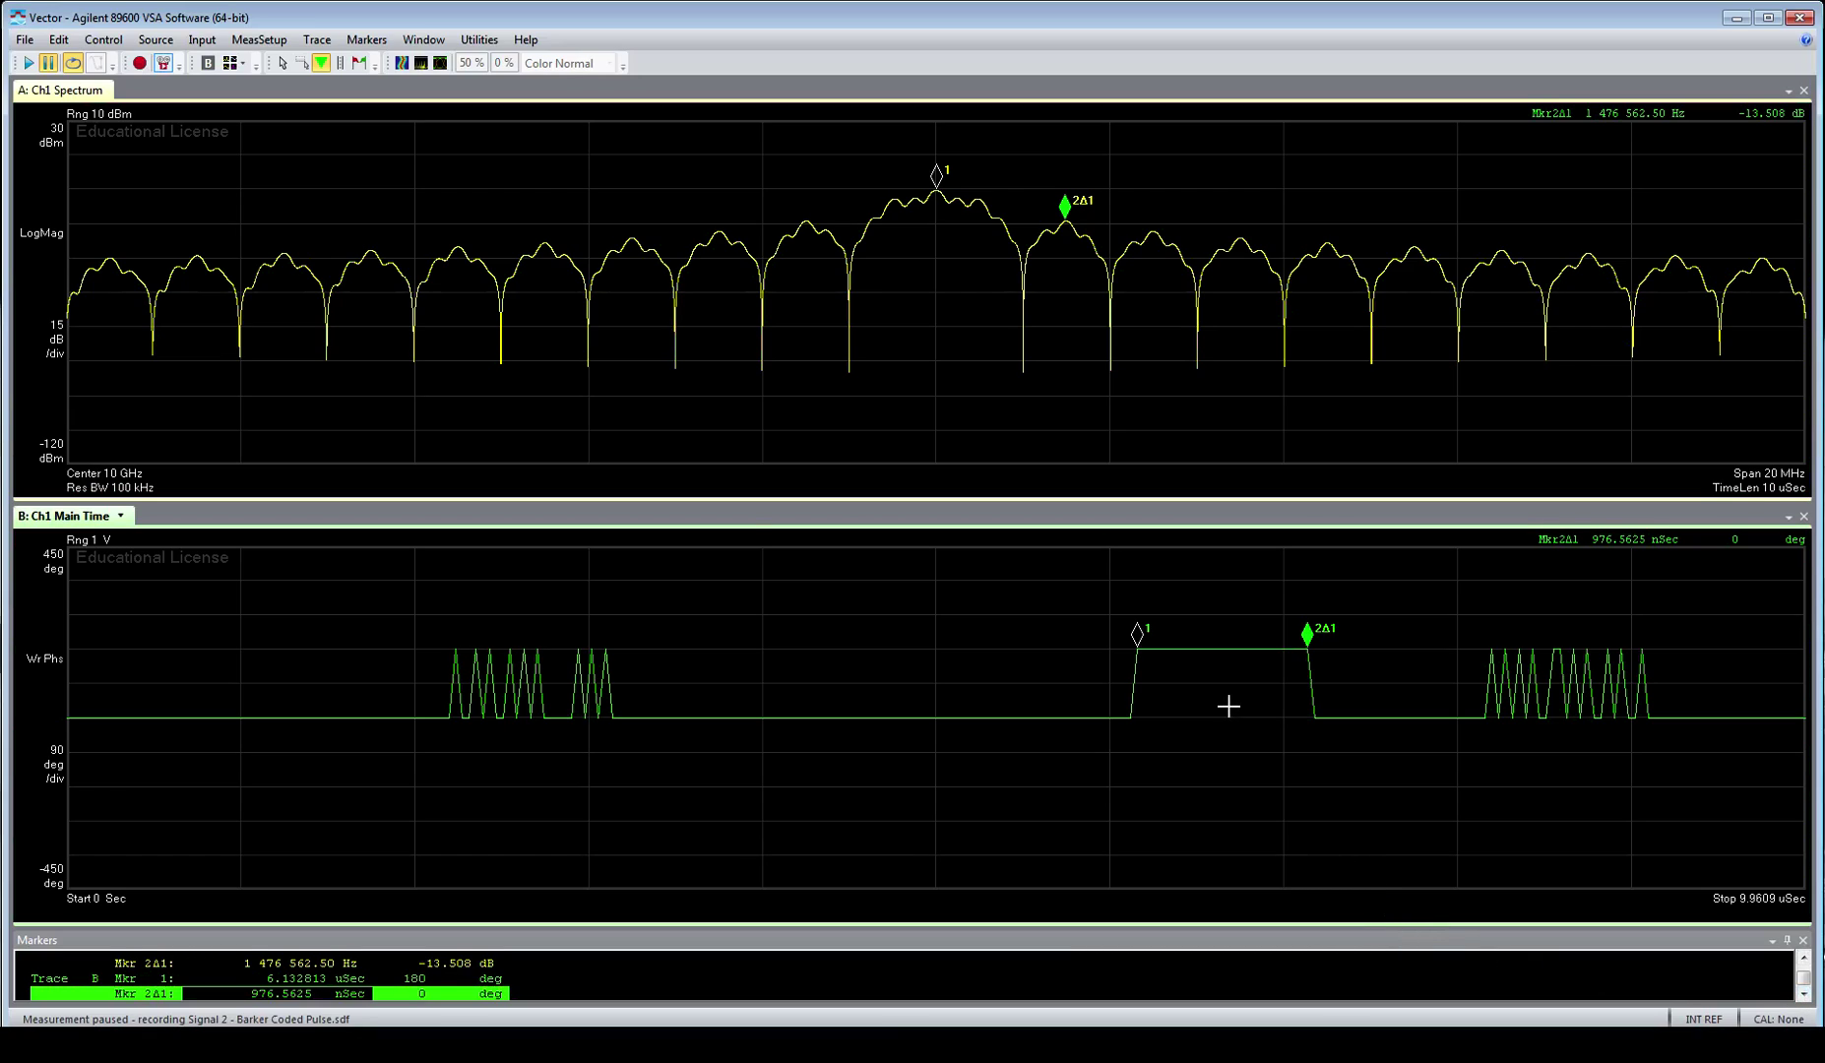
# Remove all markers from the spectrum trace.
pyautogui.click(765, 549)
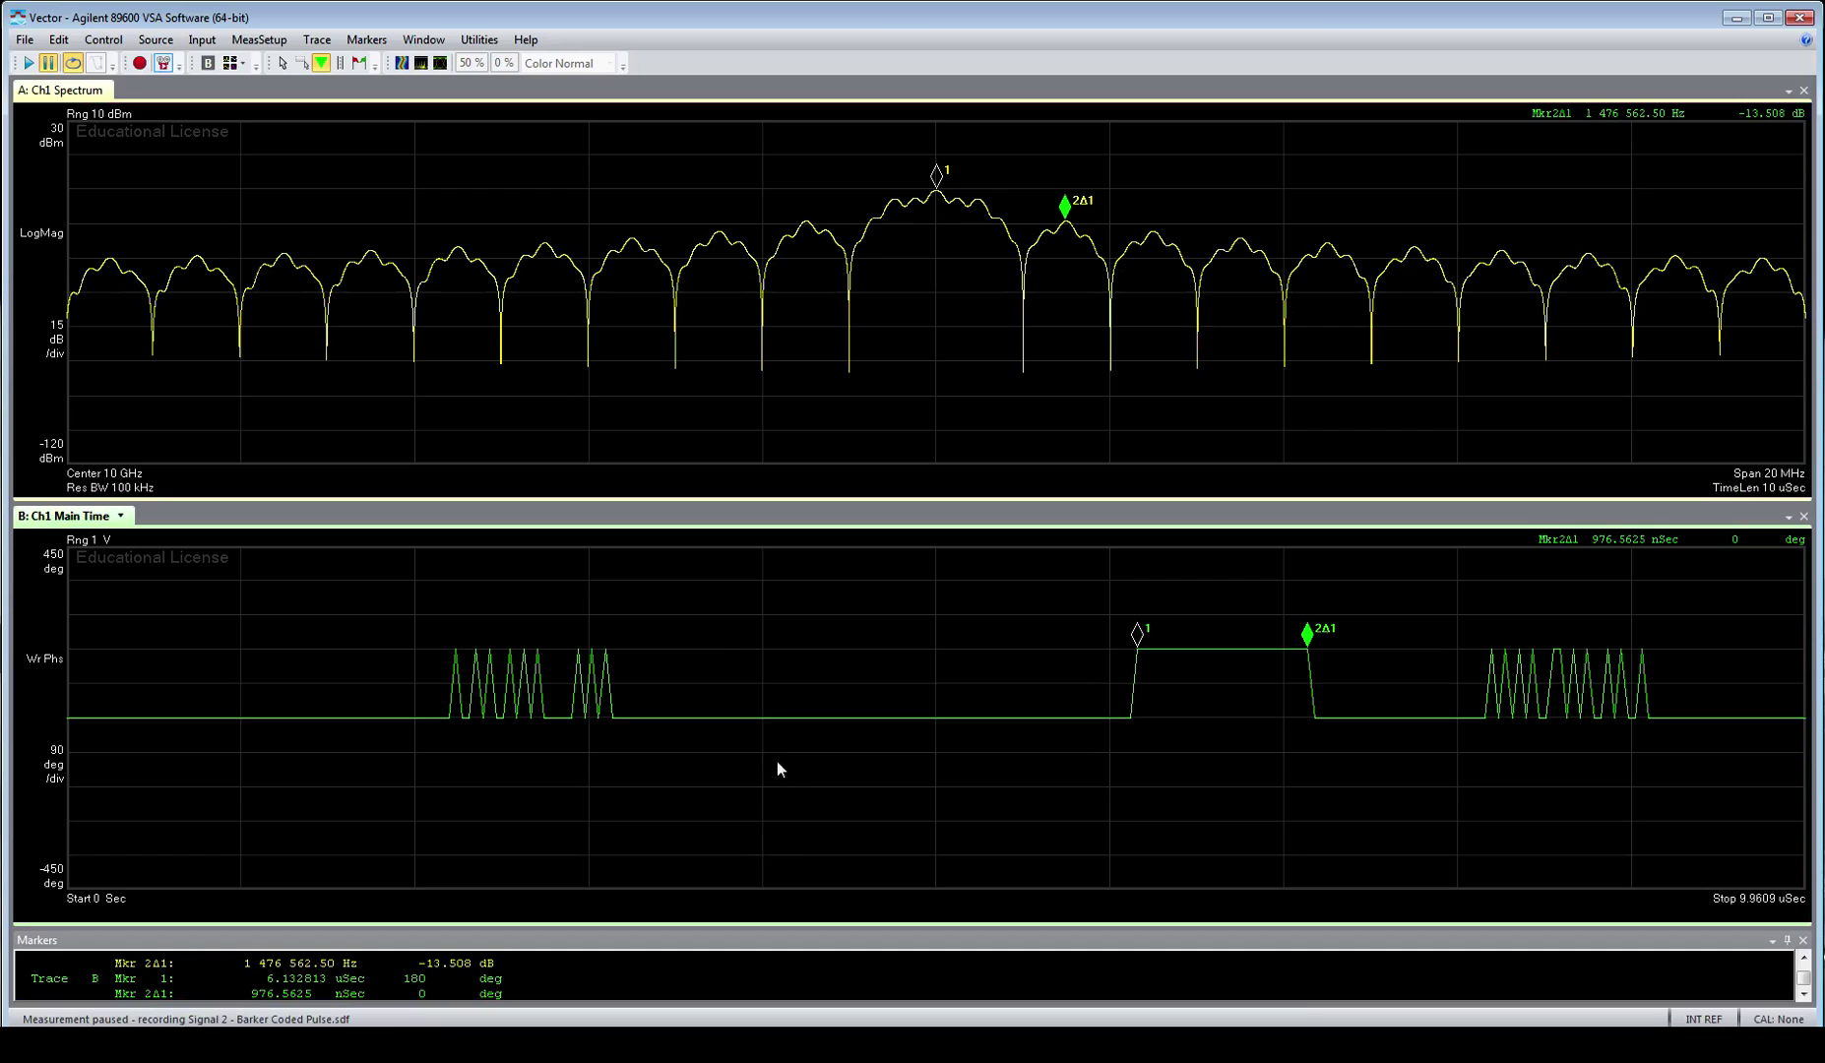
pyautogui.click(815, 289)
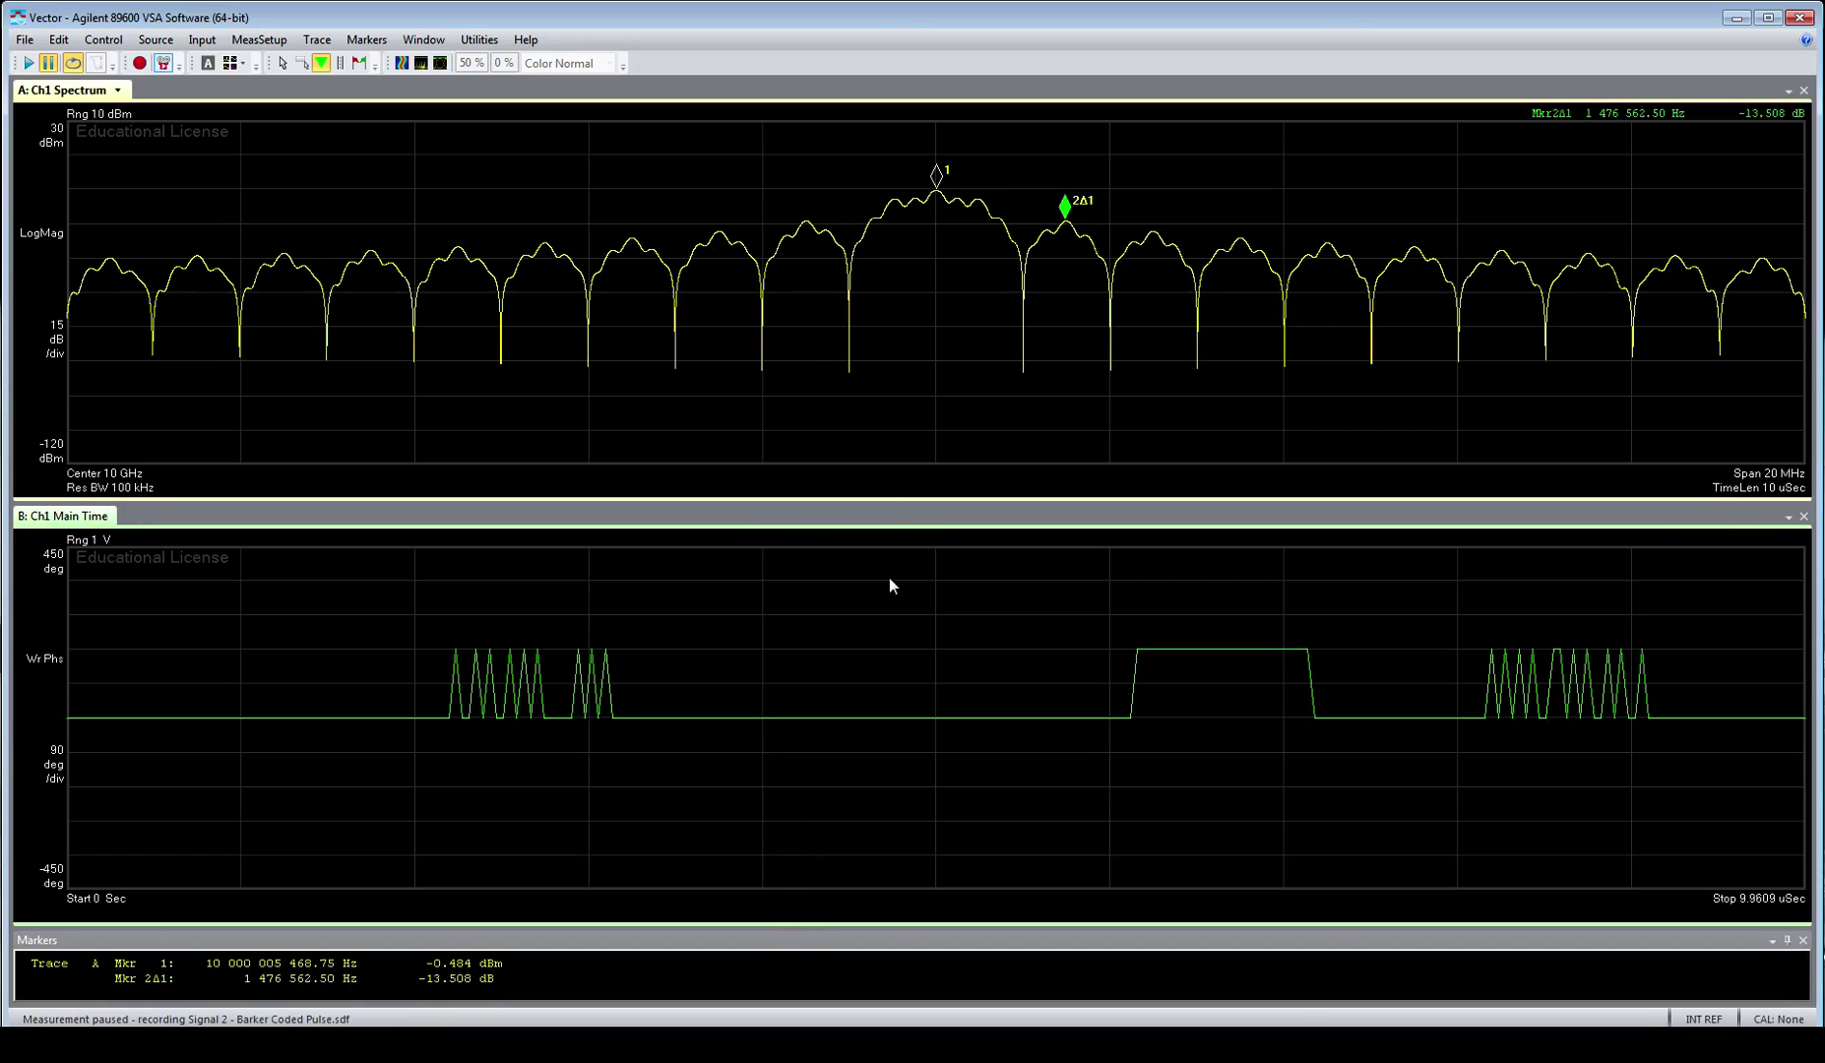
pyautogui.press('Delete')
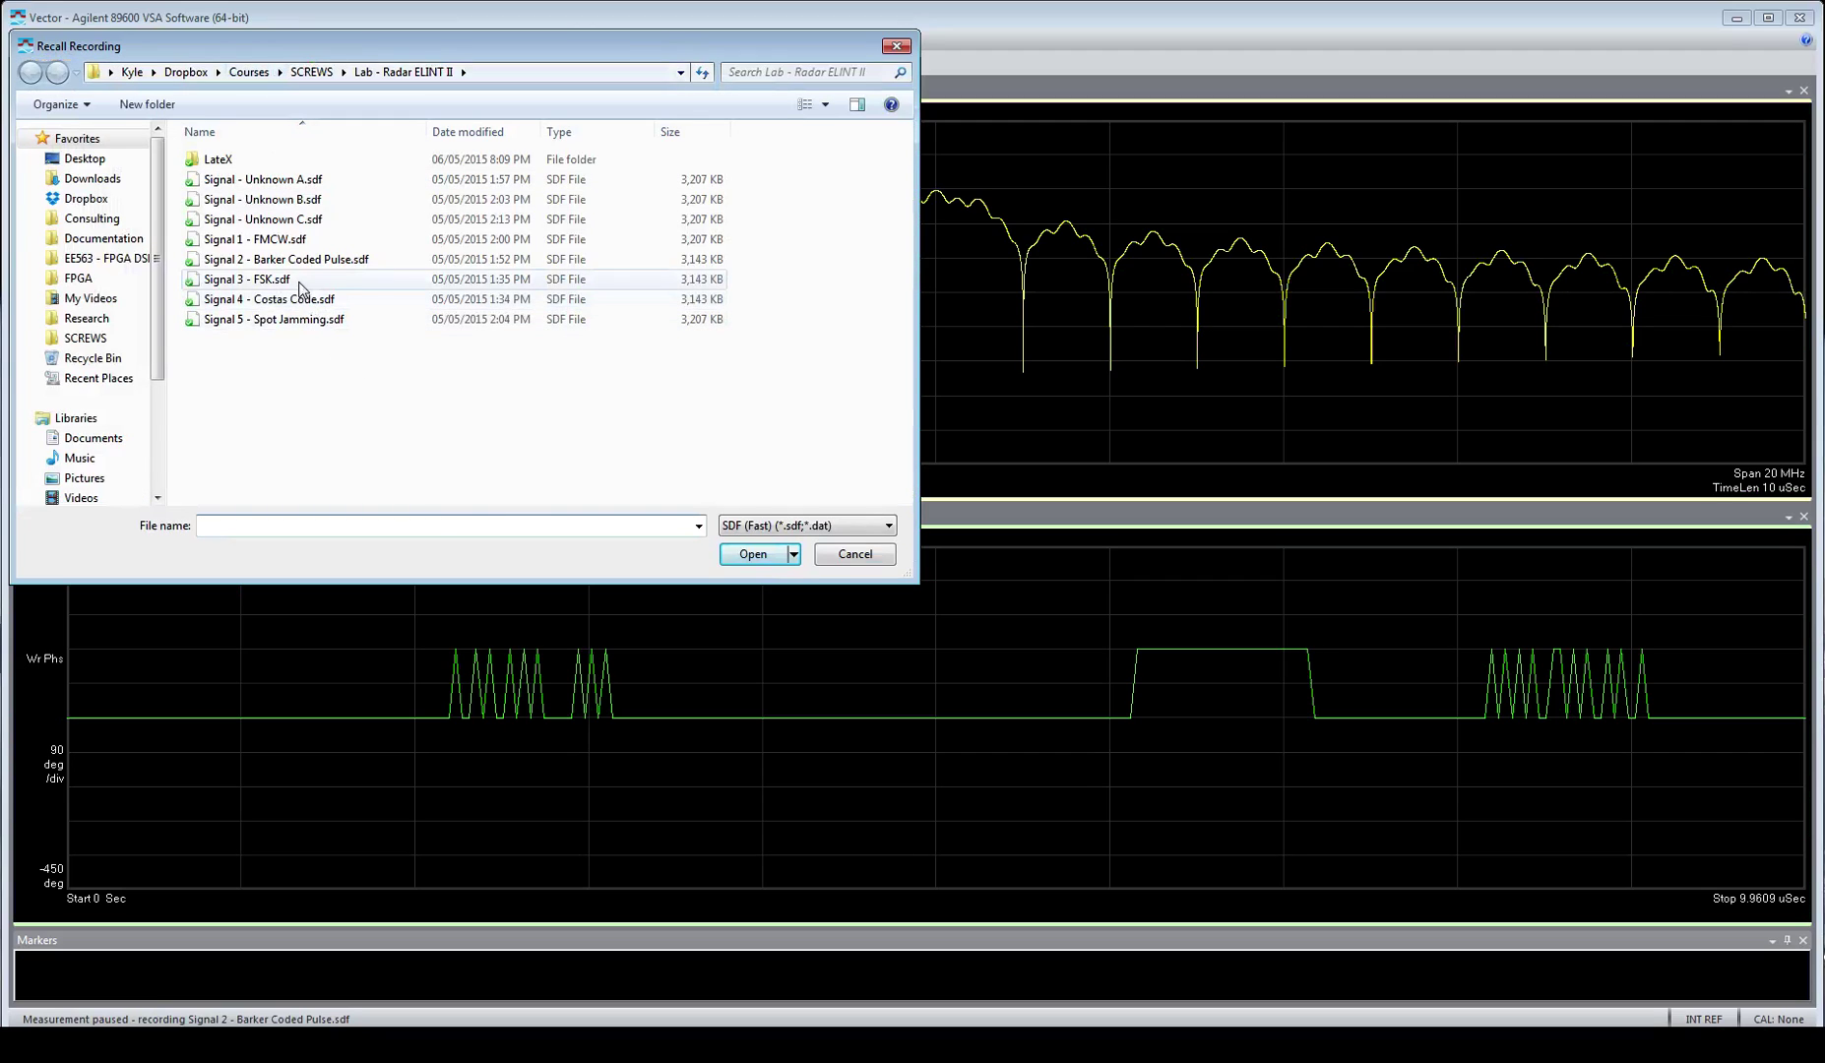
# Load Signal 3 - FSK.sdf and start its playback.
pyautogui.click(299, 281)
pyautogui.doubleClick(298, 281)
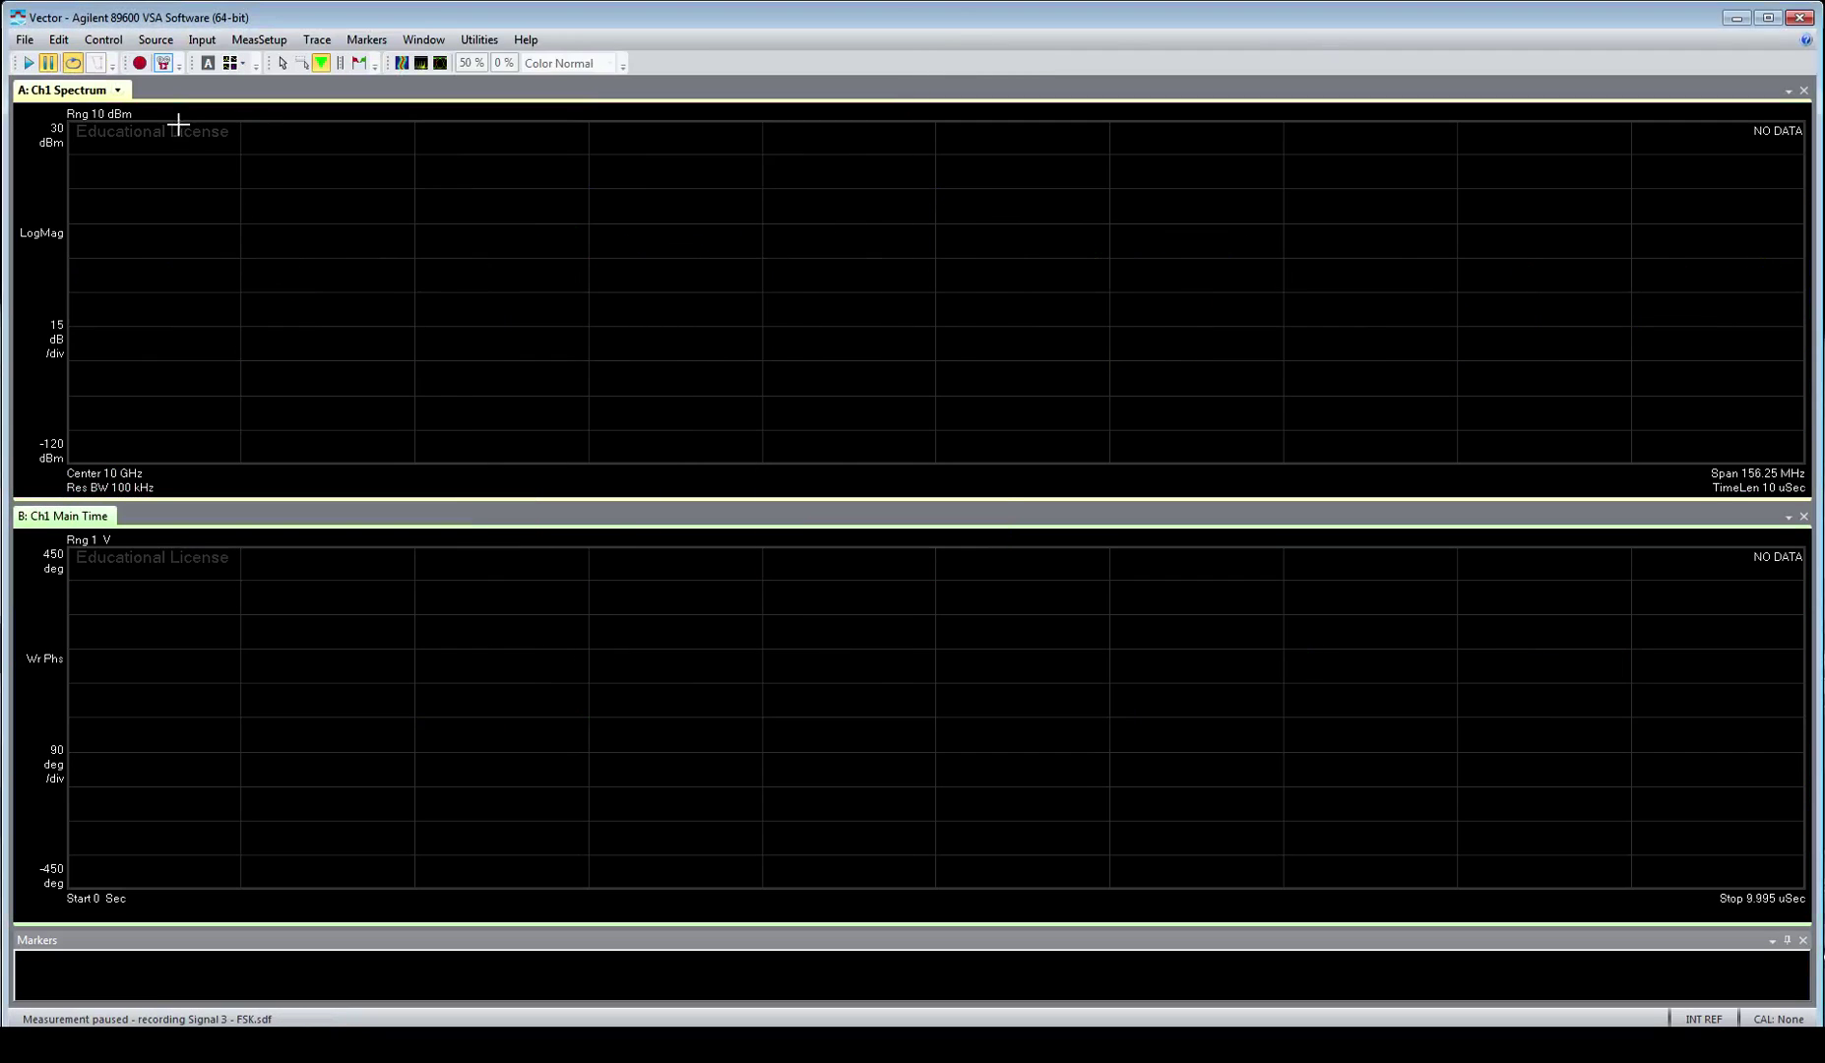
pyautogui.click(28, 63)
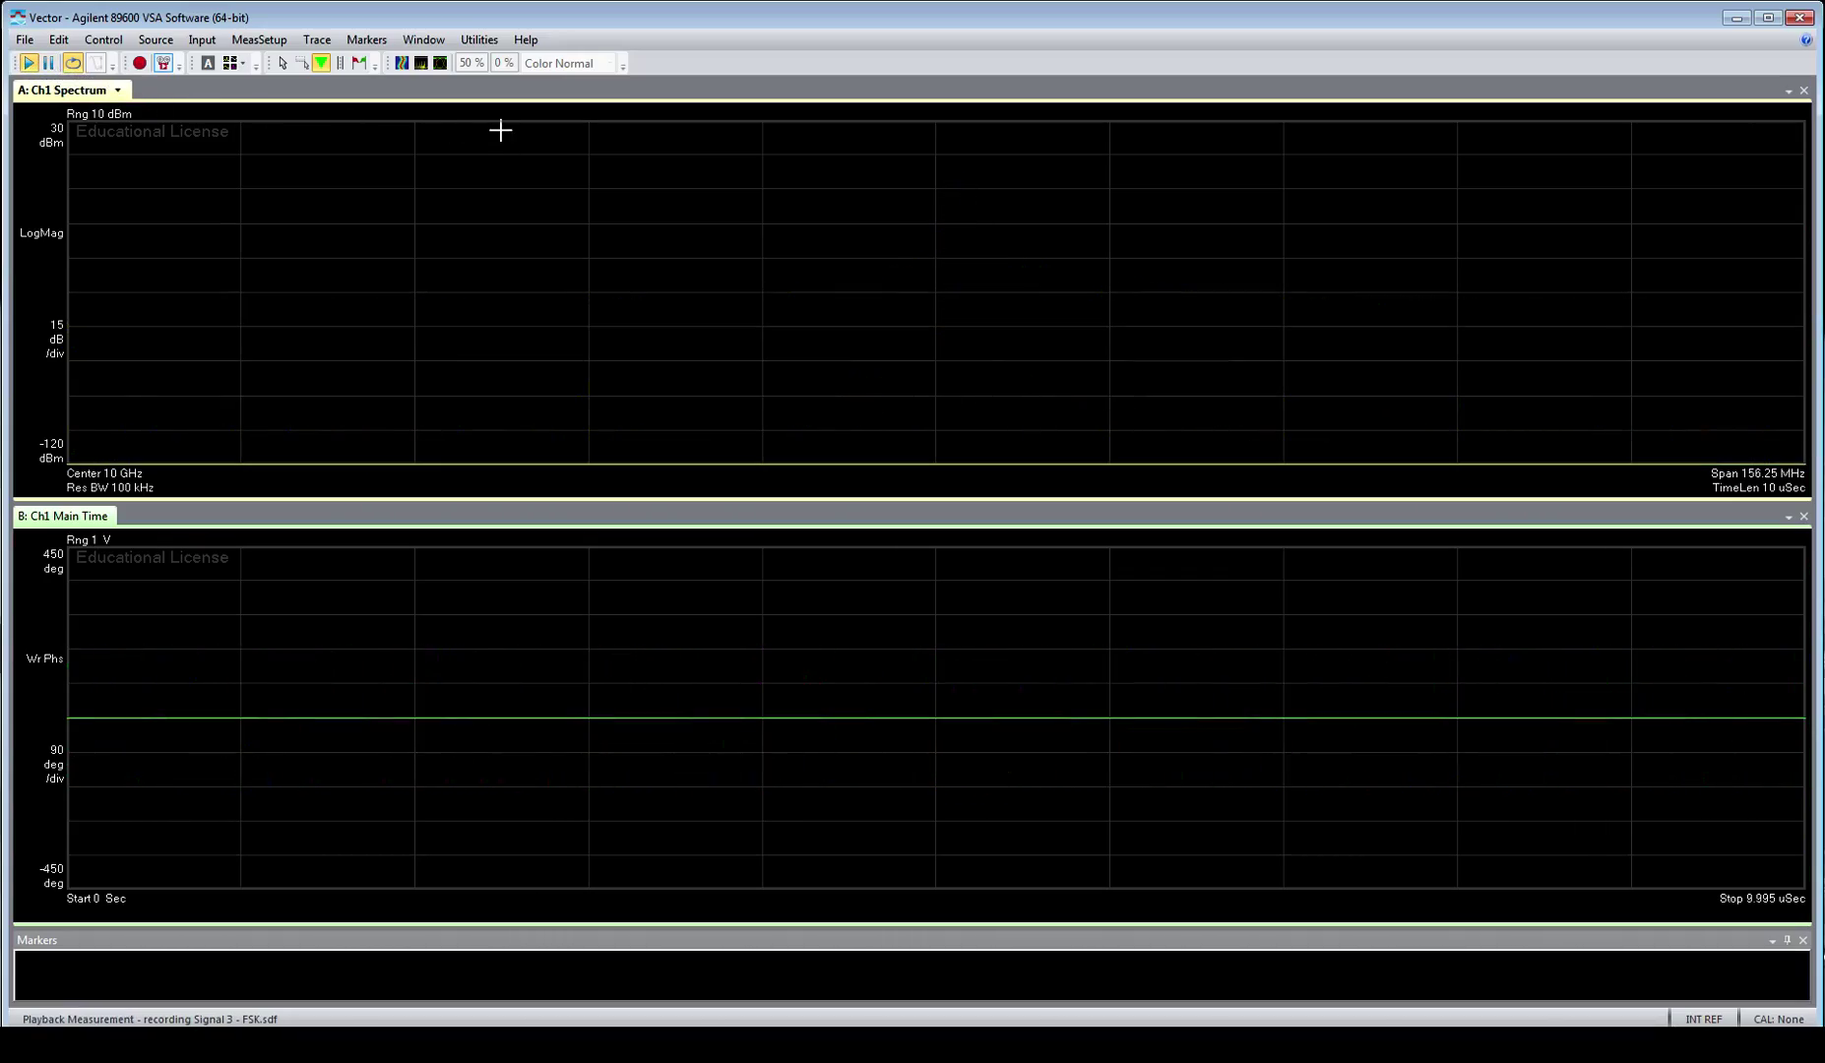
# Switch the FSK spectrum to persistence display, pause, and place Marker 1 near the peak.
pyautogui.click(439, 64)
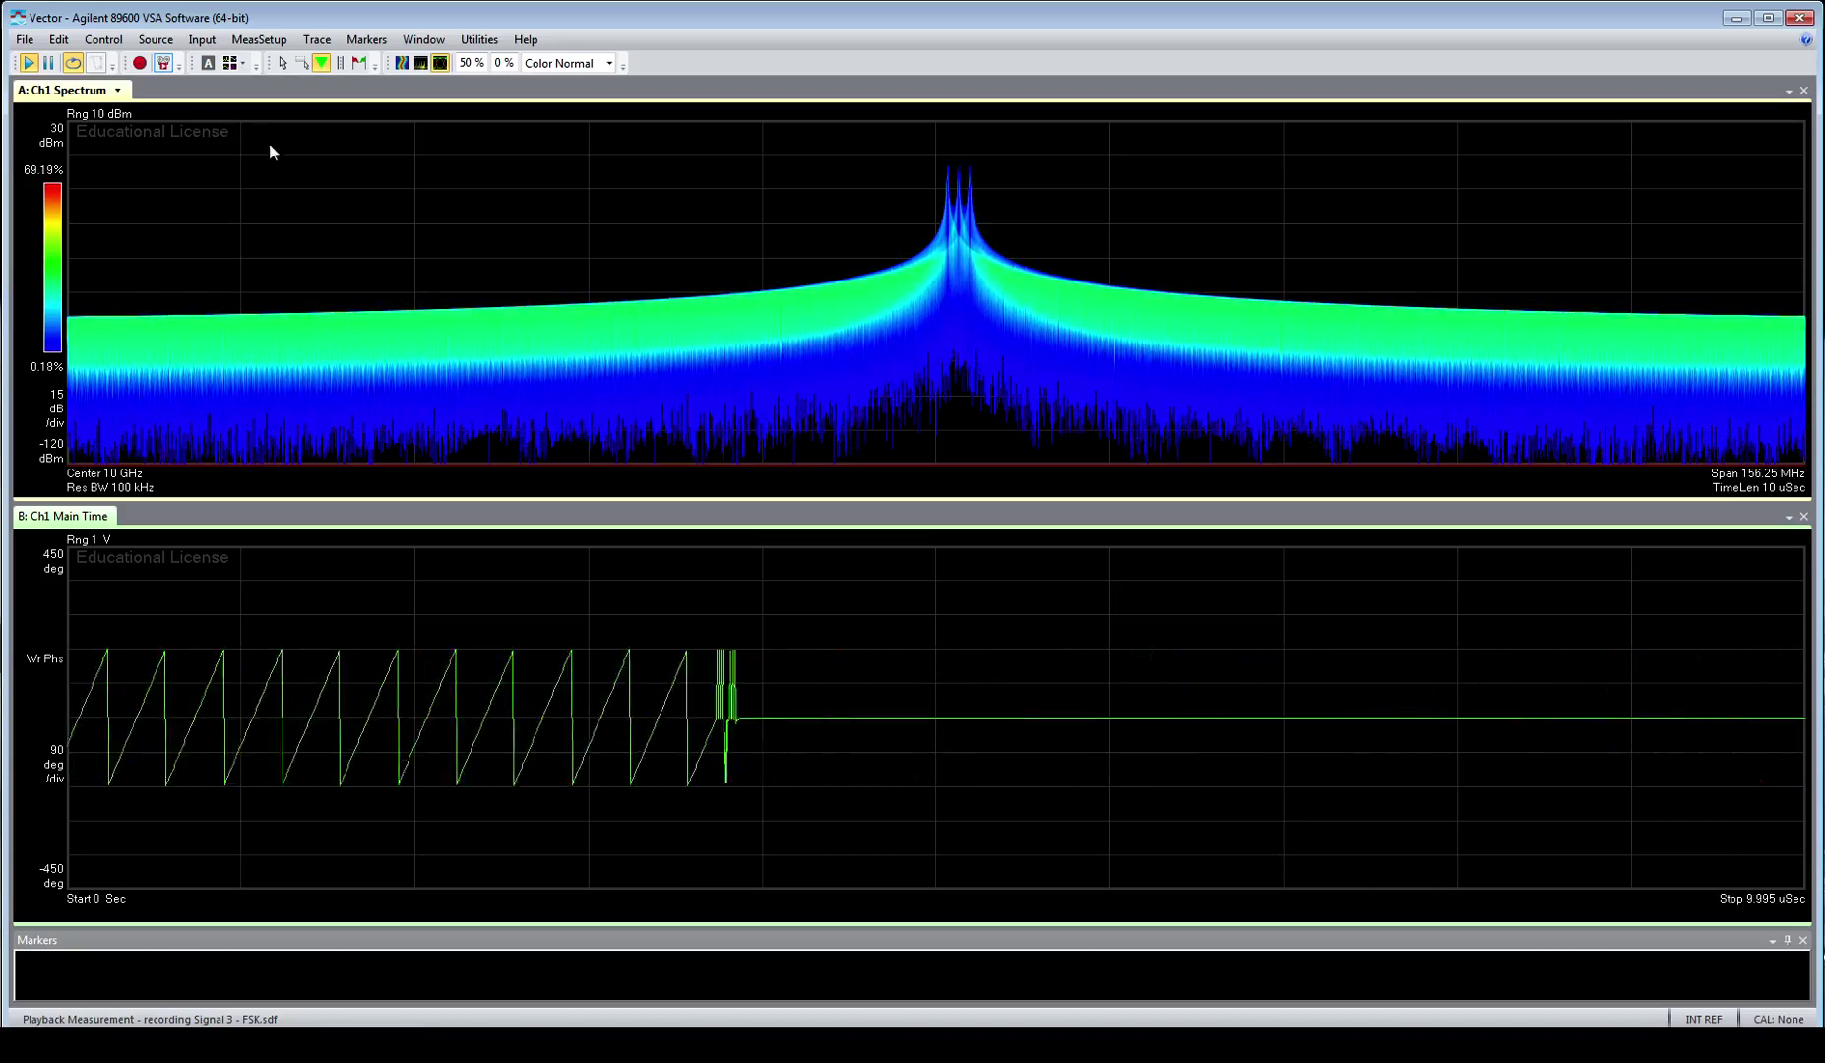
pyautogui.click(53, 63)
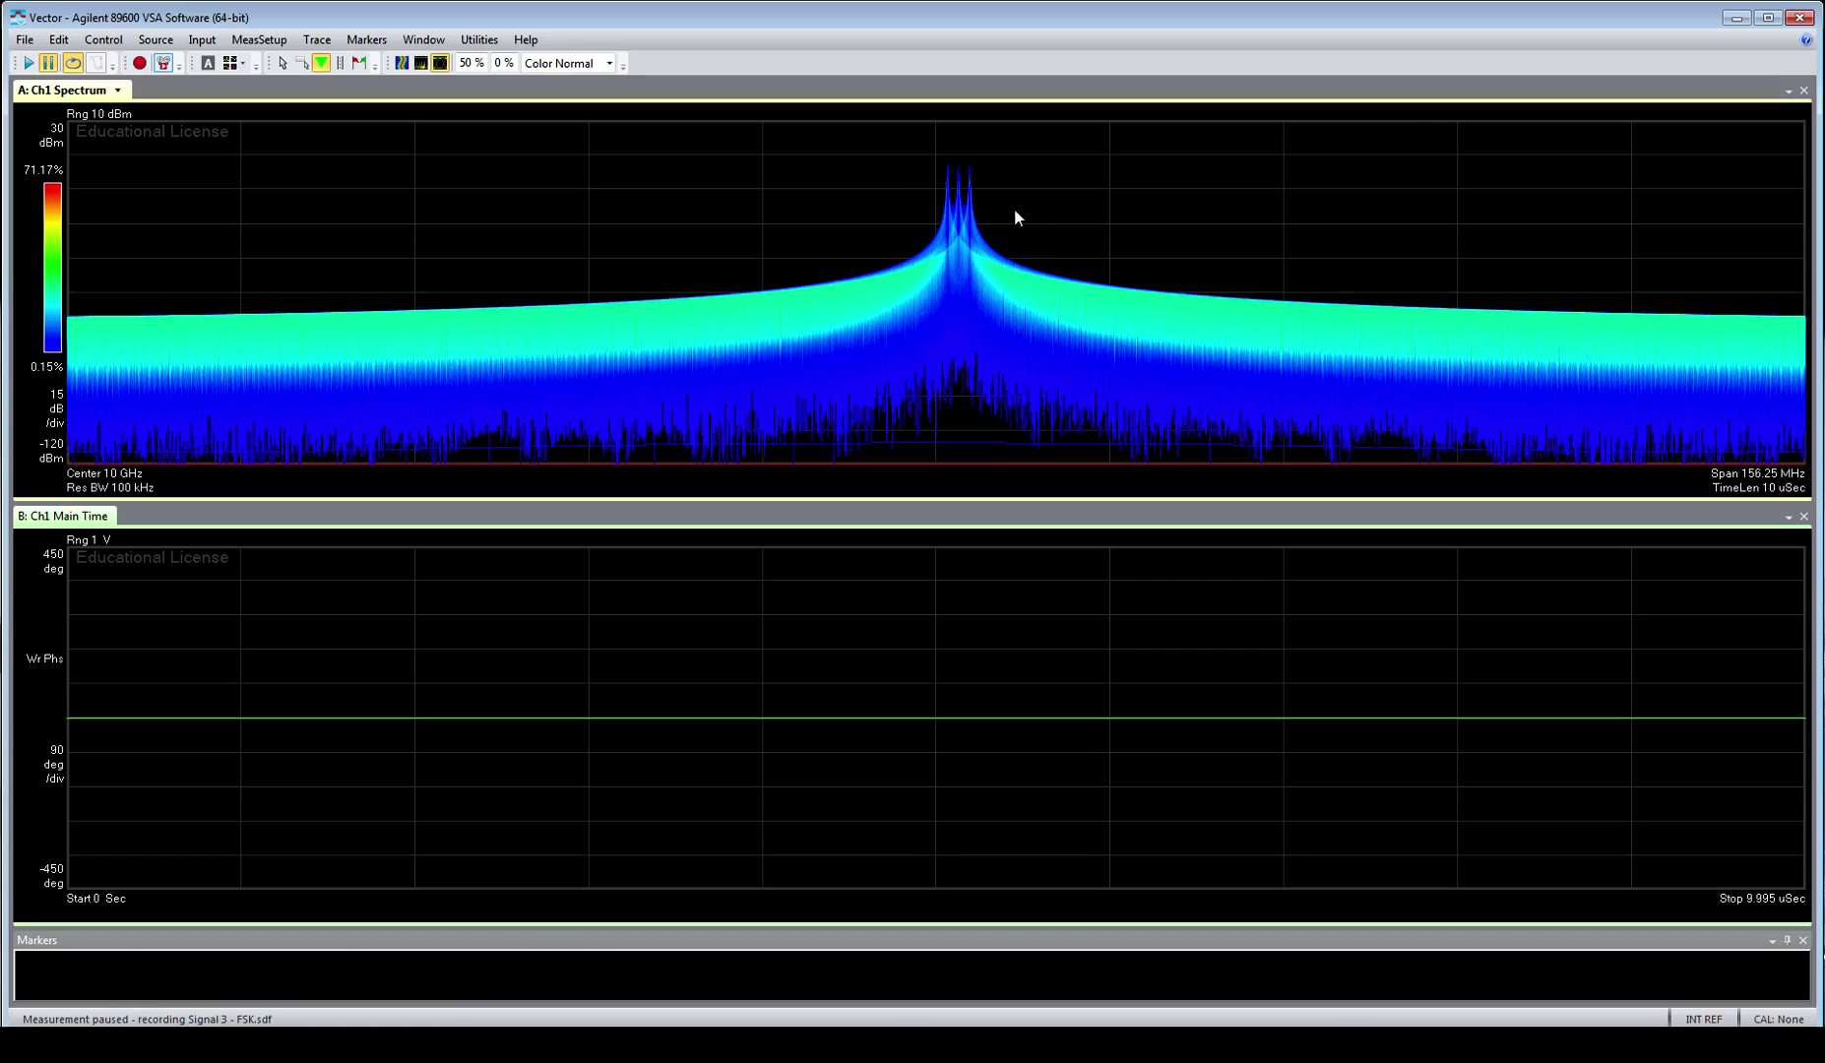
pyautogui.click(949, 167)
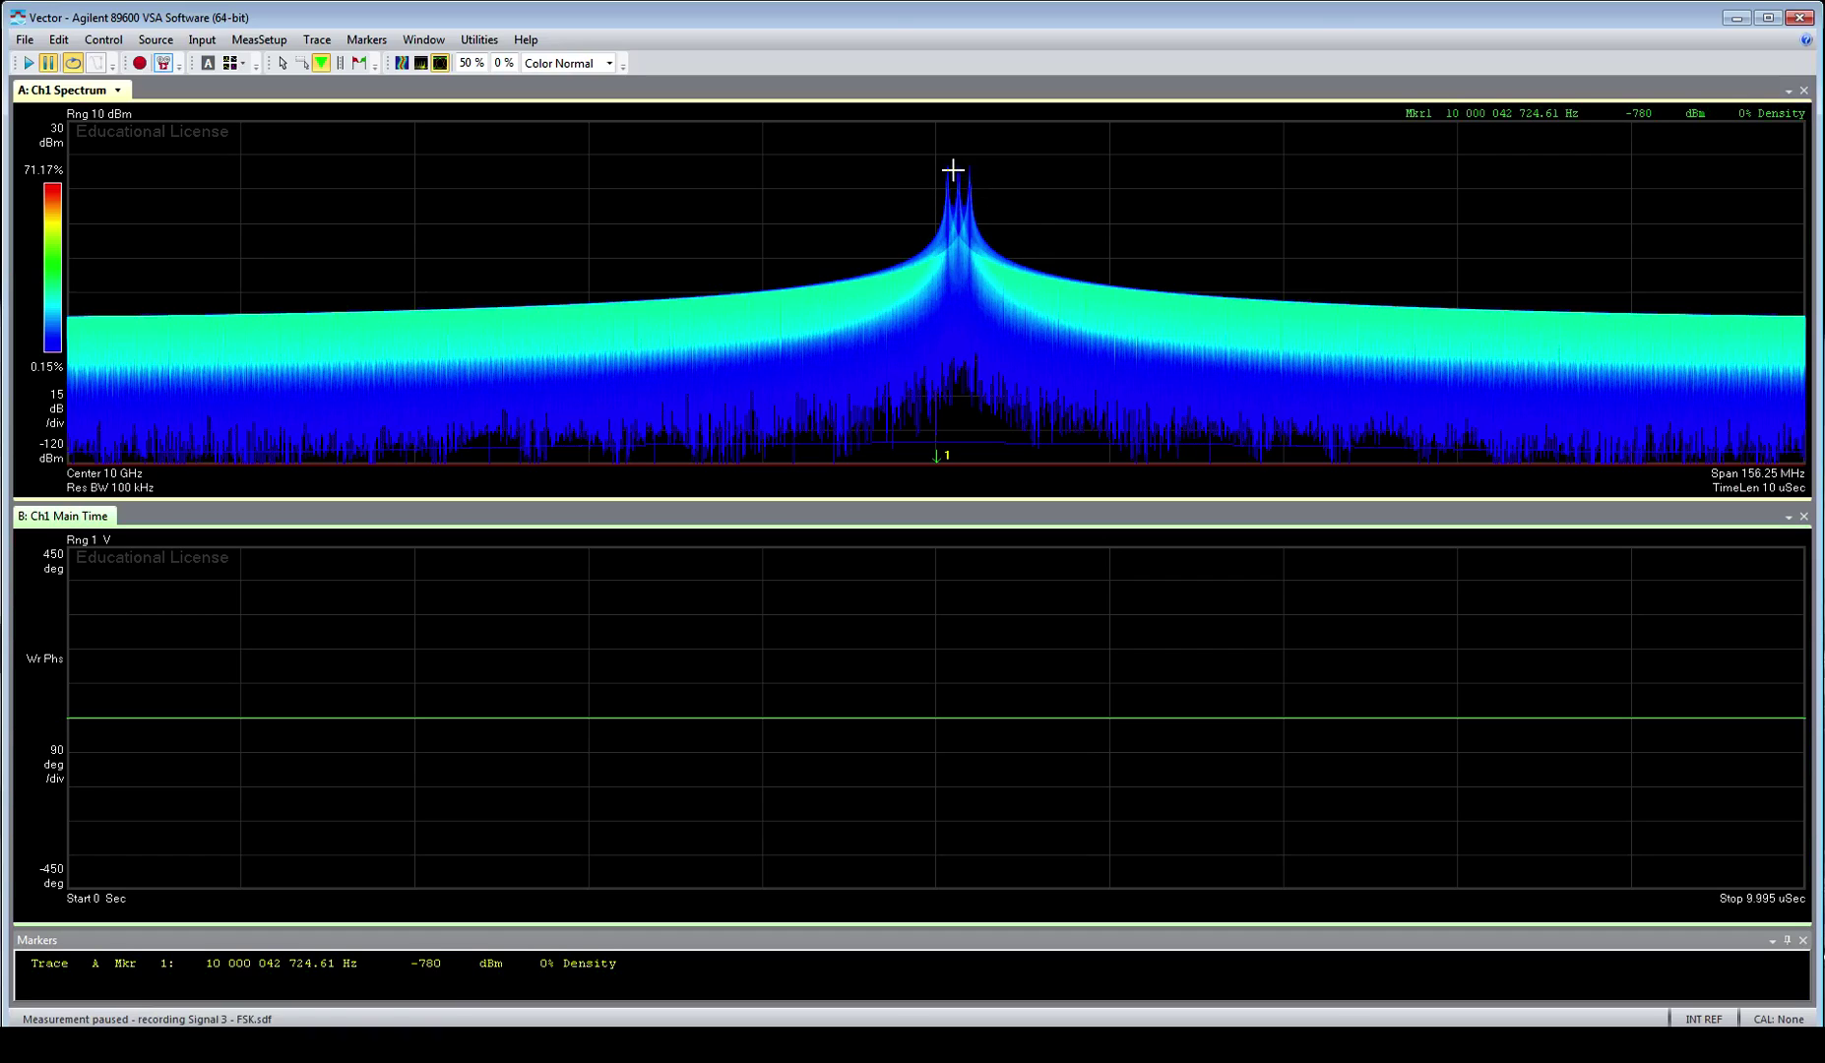
# Set the span to 10 MHz and resume playback.
pyautogui.click(1784, 475)
pyautogui.write('10')
pyautogui.press('Return')
pyautogui.click(30, 62)
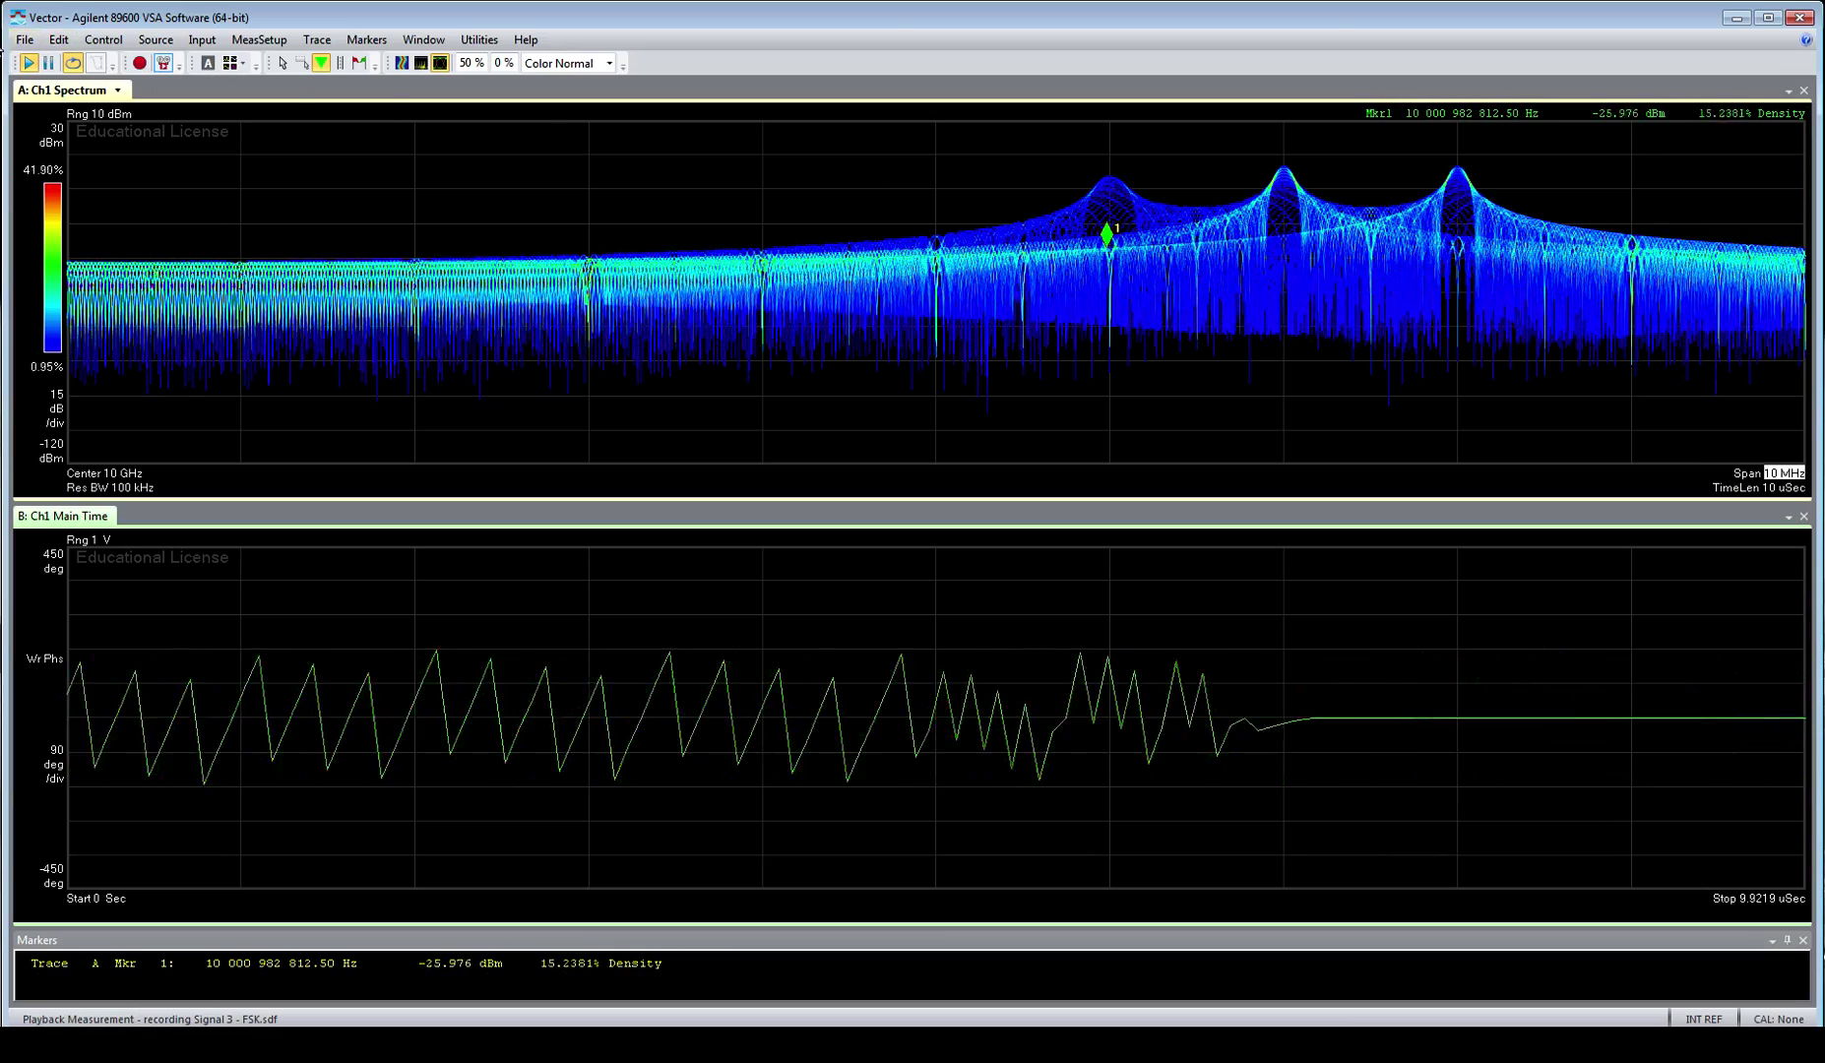
# Step the centre frequency to 10.002 GHz and resume playback.
pyautogui.click(48, 62)
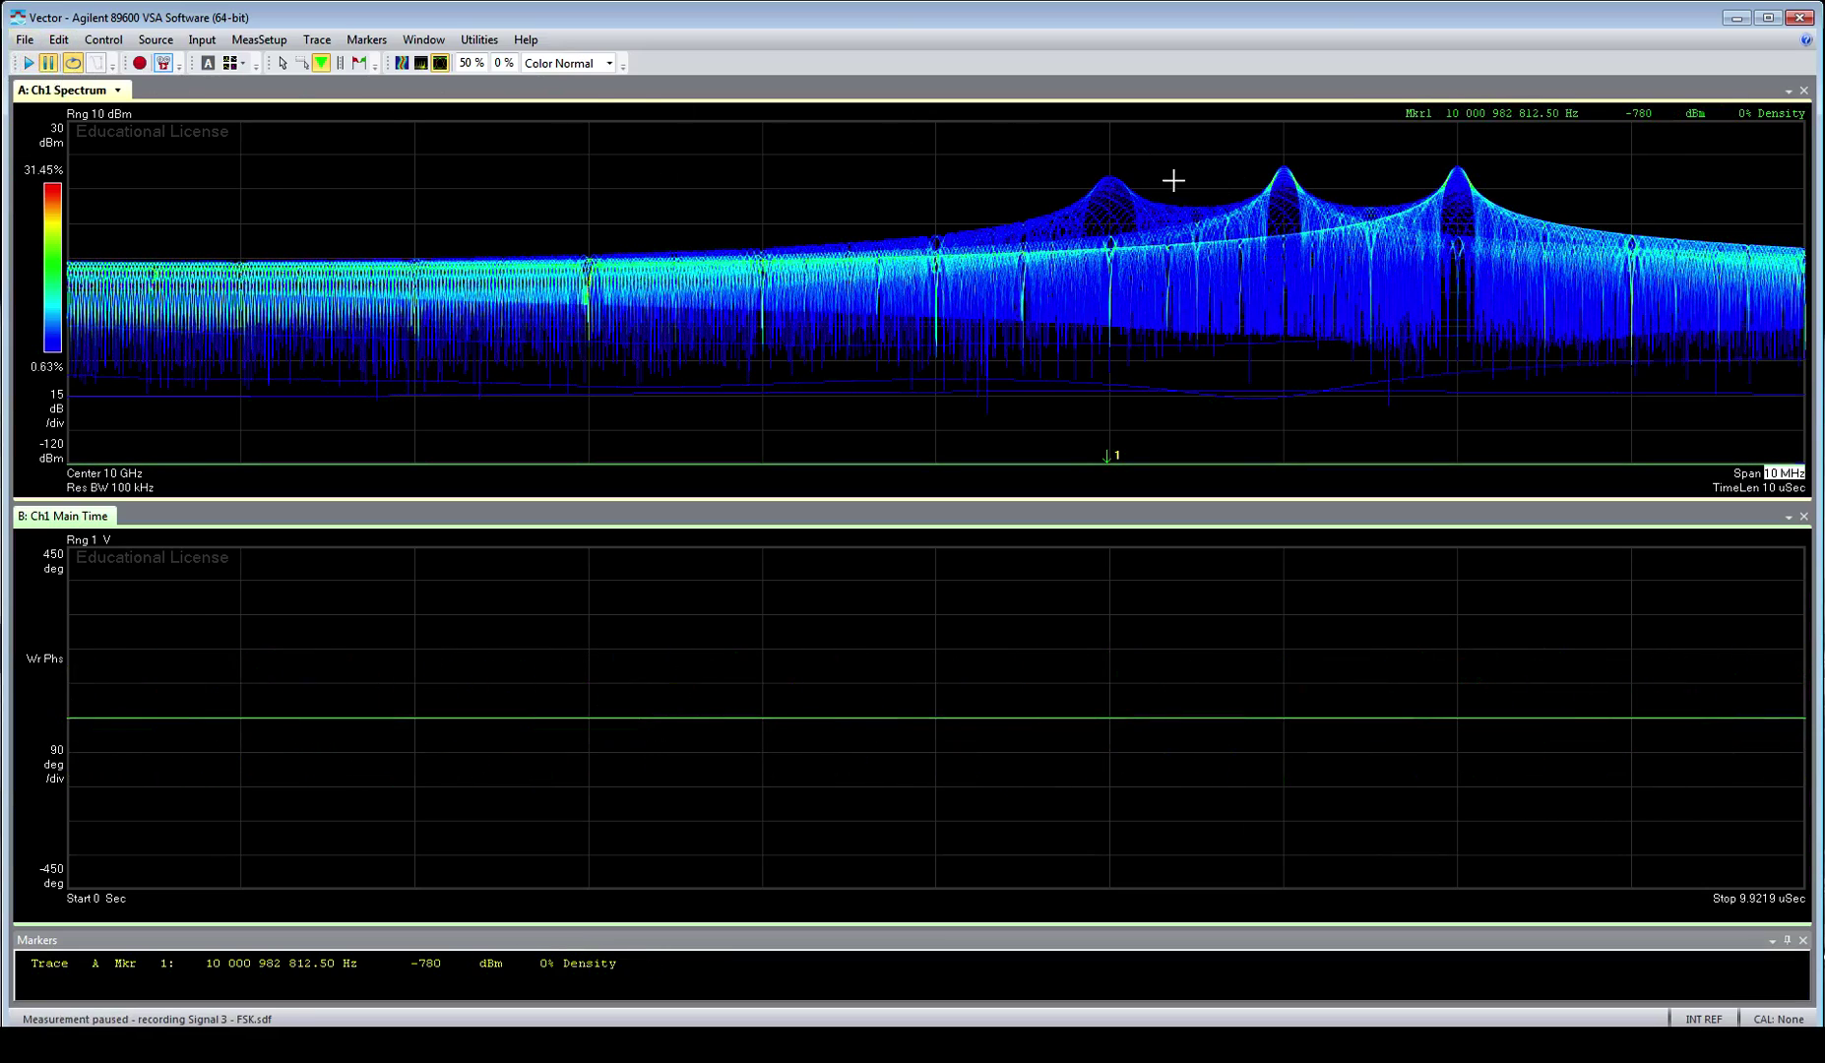
pyautogui.click(122, 476)
pyautogui.press('Down')
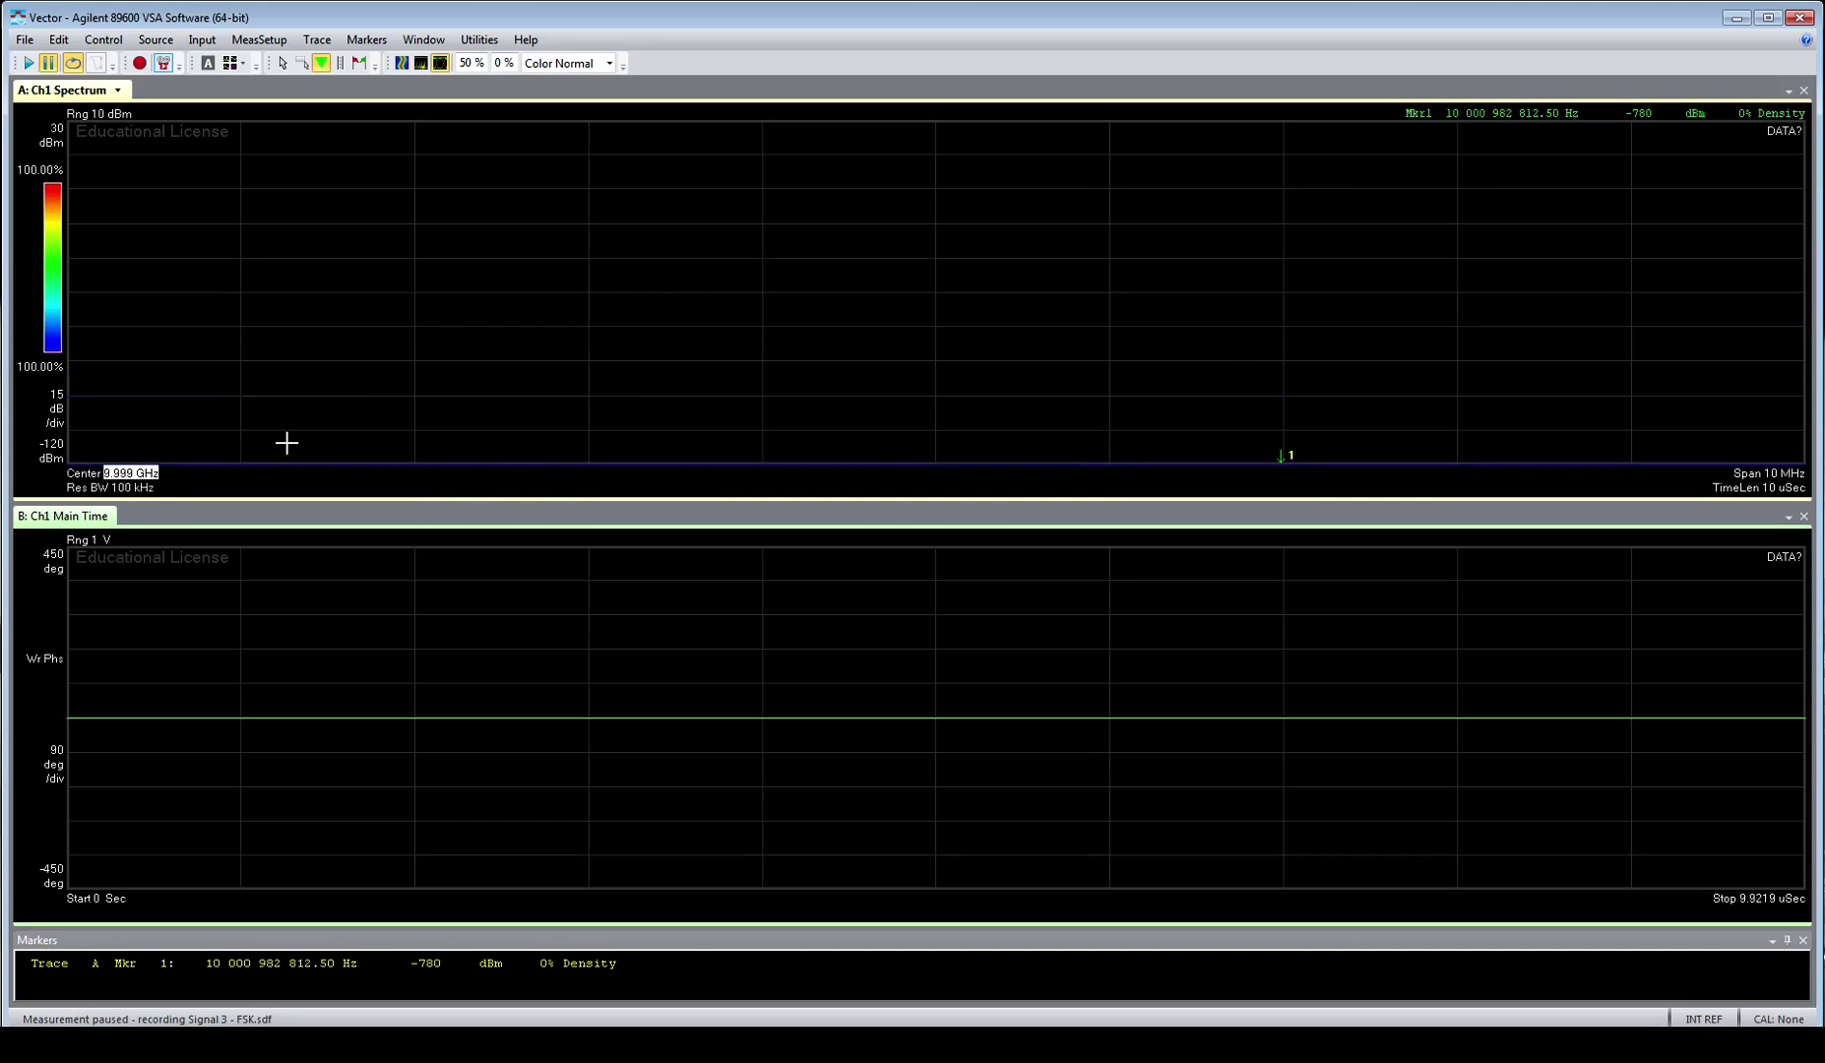
pyautogui.press('Up')
pyautogui.press('Up')
pyautogui.press('Up')
pyautogui.click(28, 64)
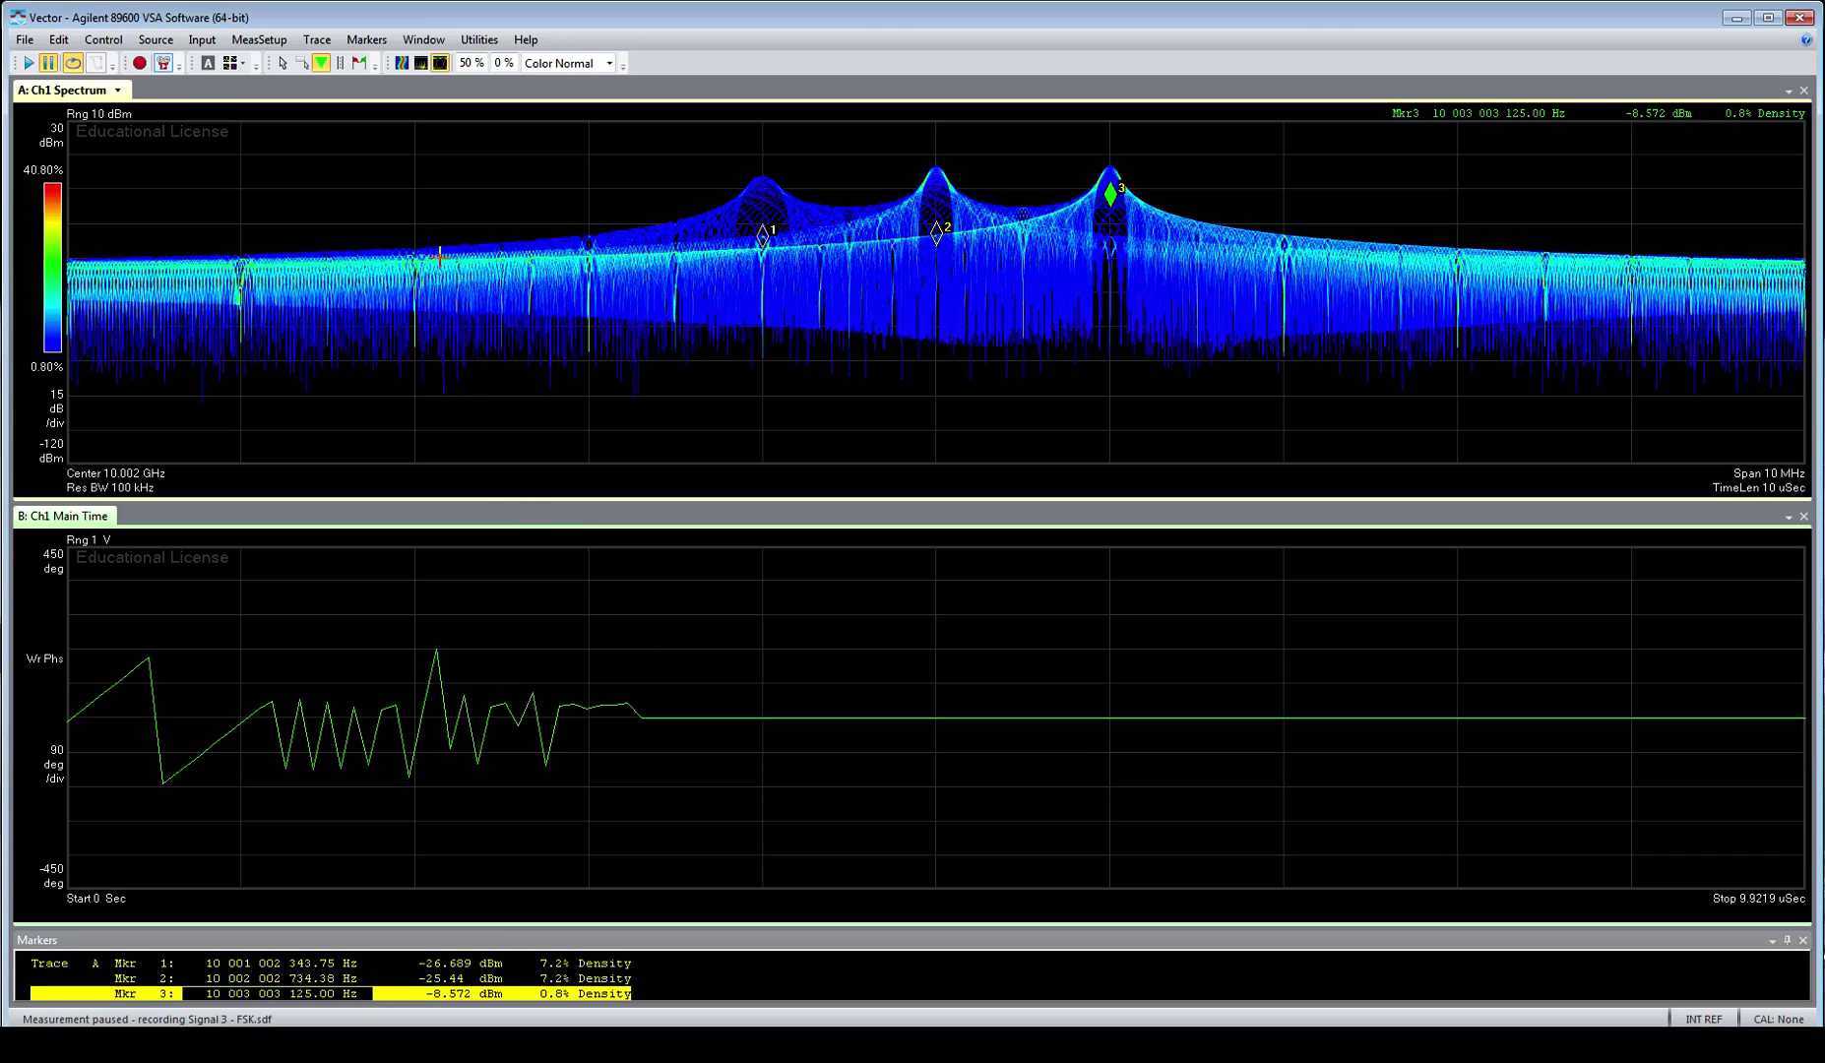
# Play the FSK signal as a spectrogram with 95 % max overlap and a lowered colour-scale range.
pyautogui.click(399, 64)
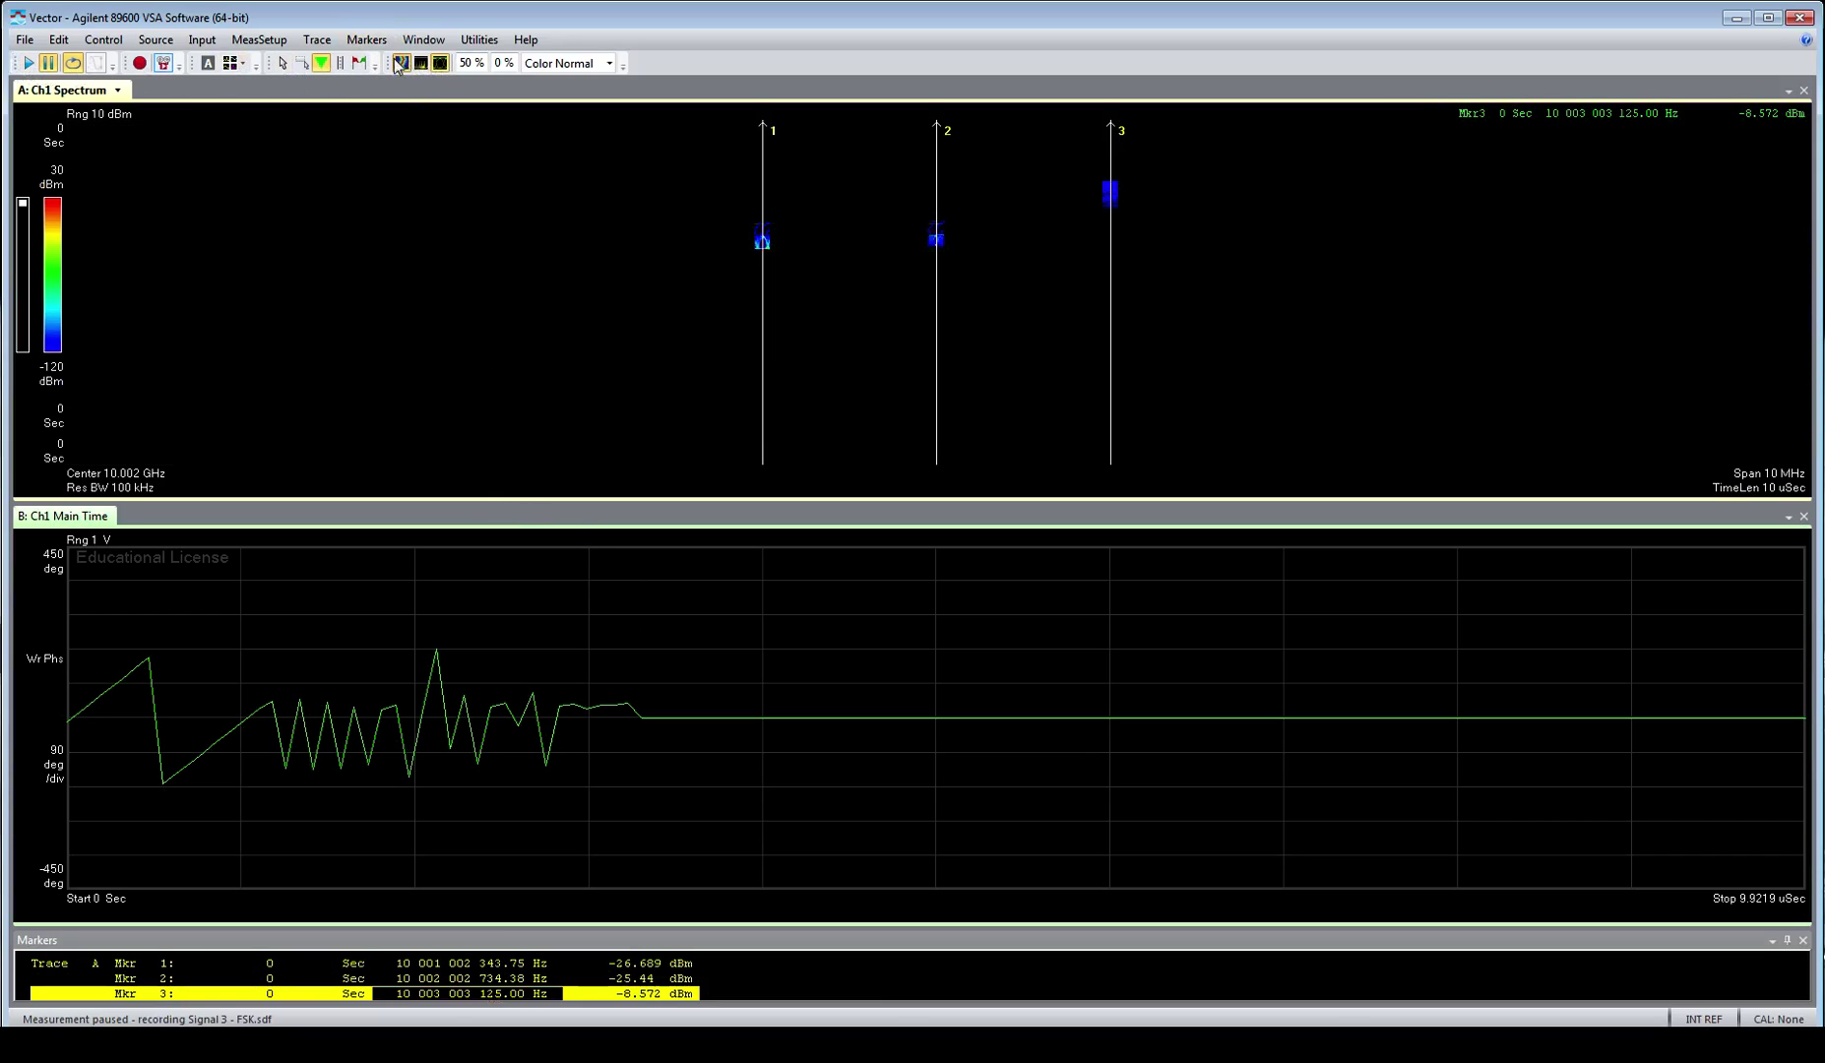
pyautogui.click(22, 64)
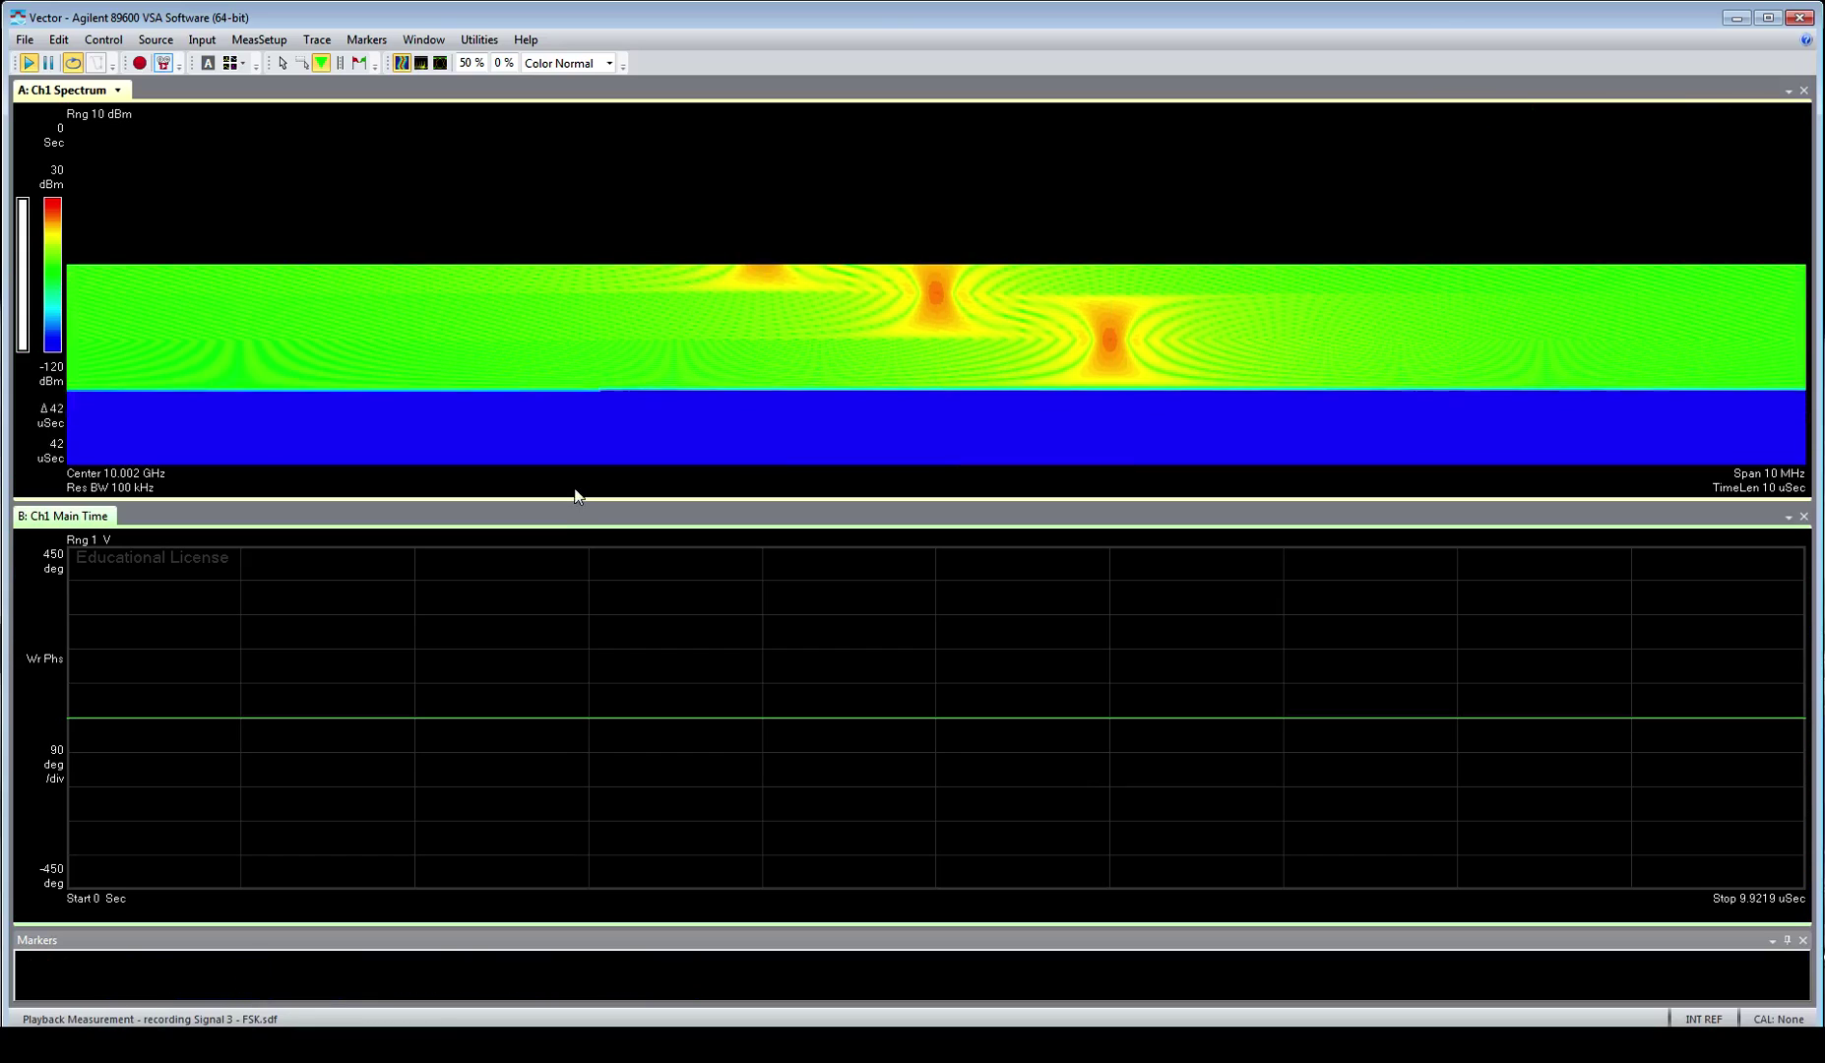
pyautogui.click(251, 42)
pyautogui.click(317, 127)
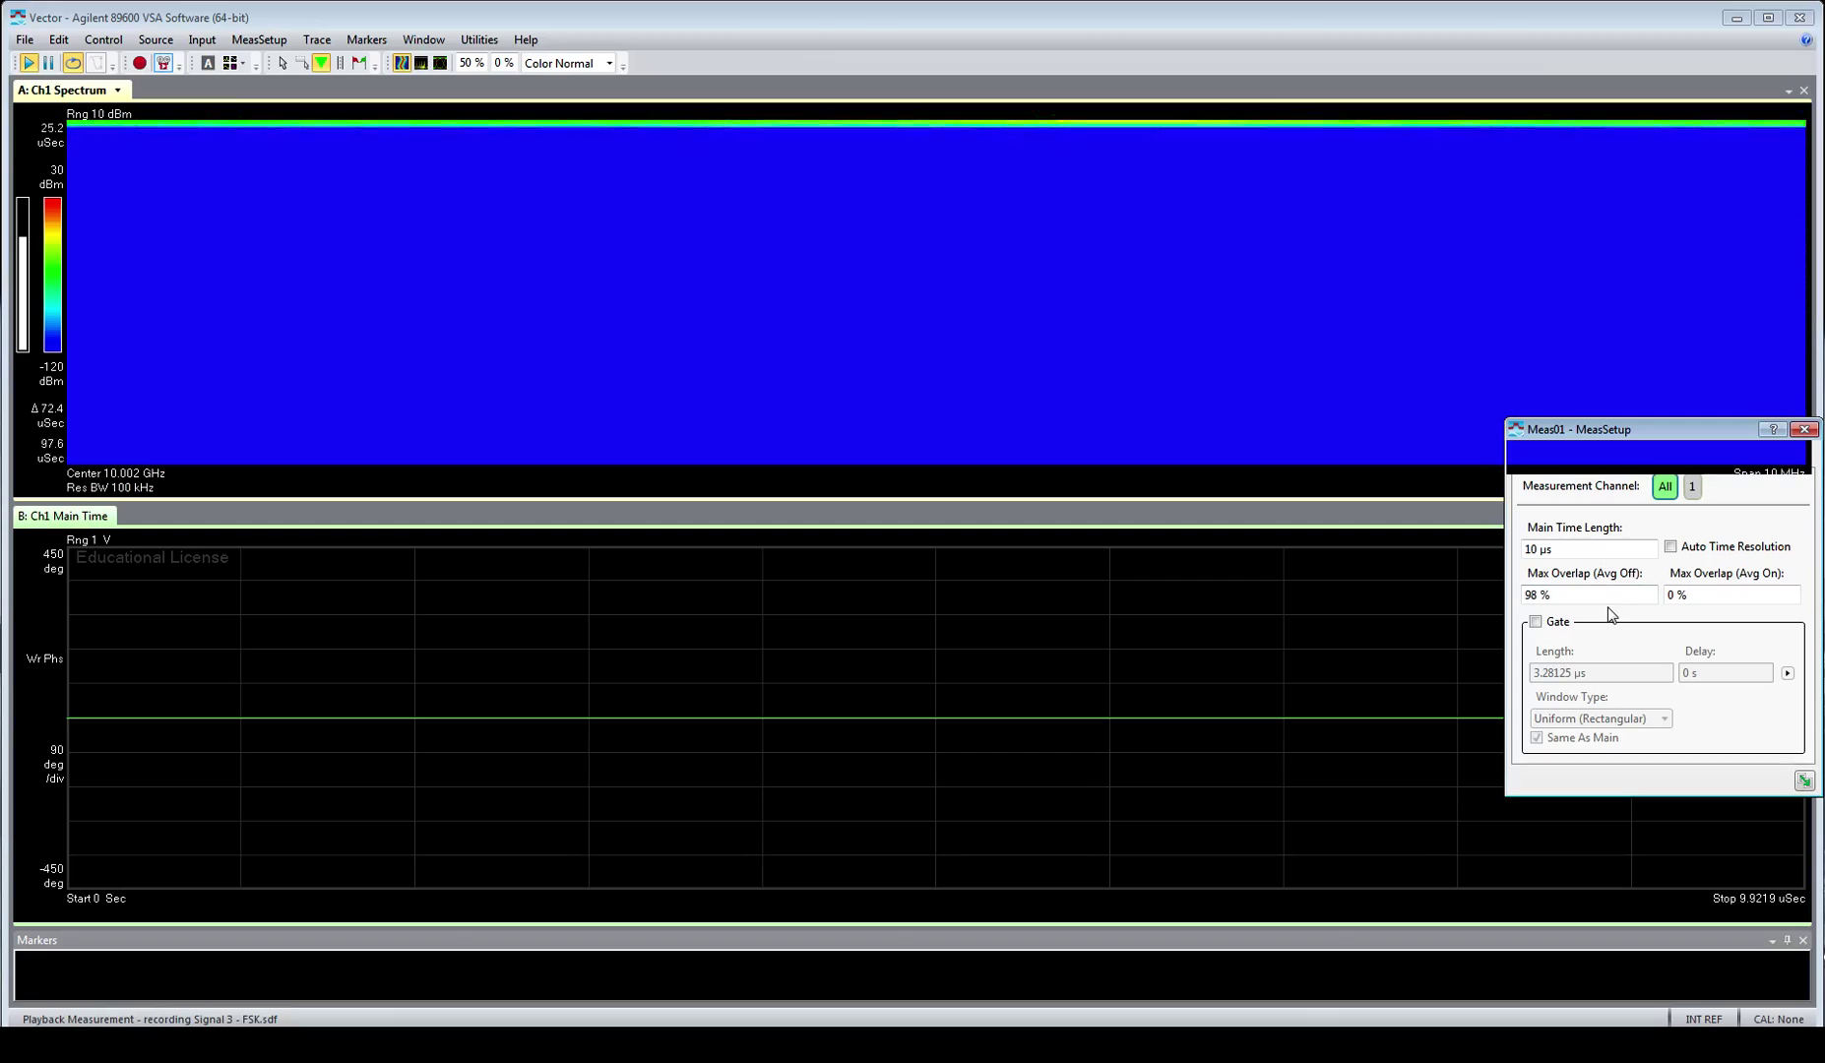
pyautogui.doubleClick(1606, 594)
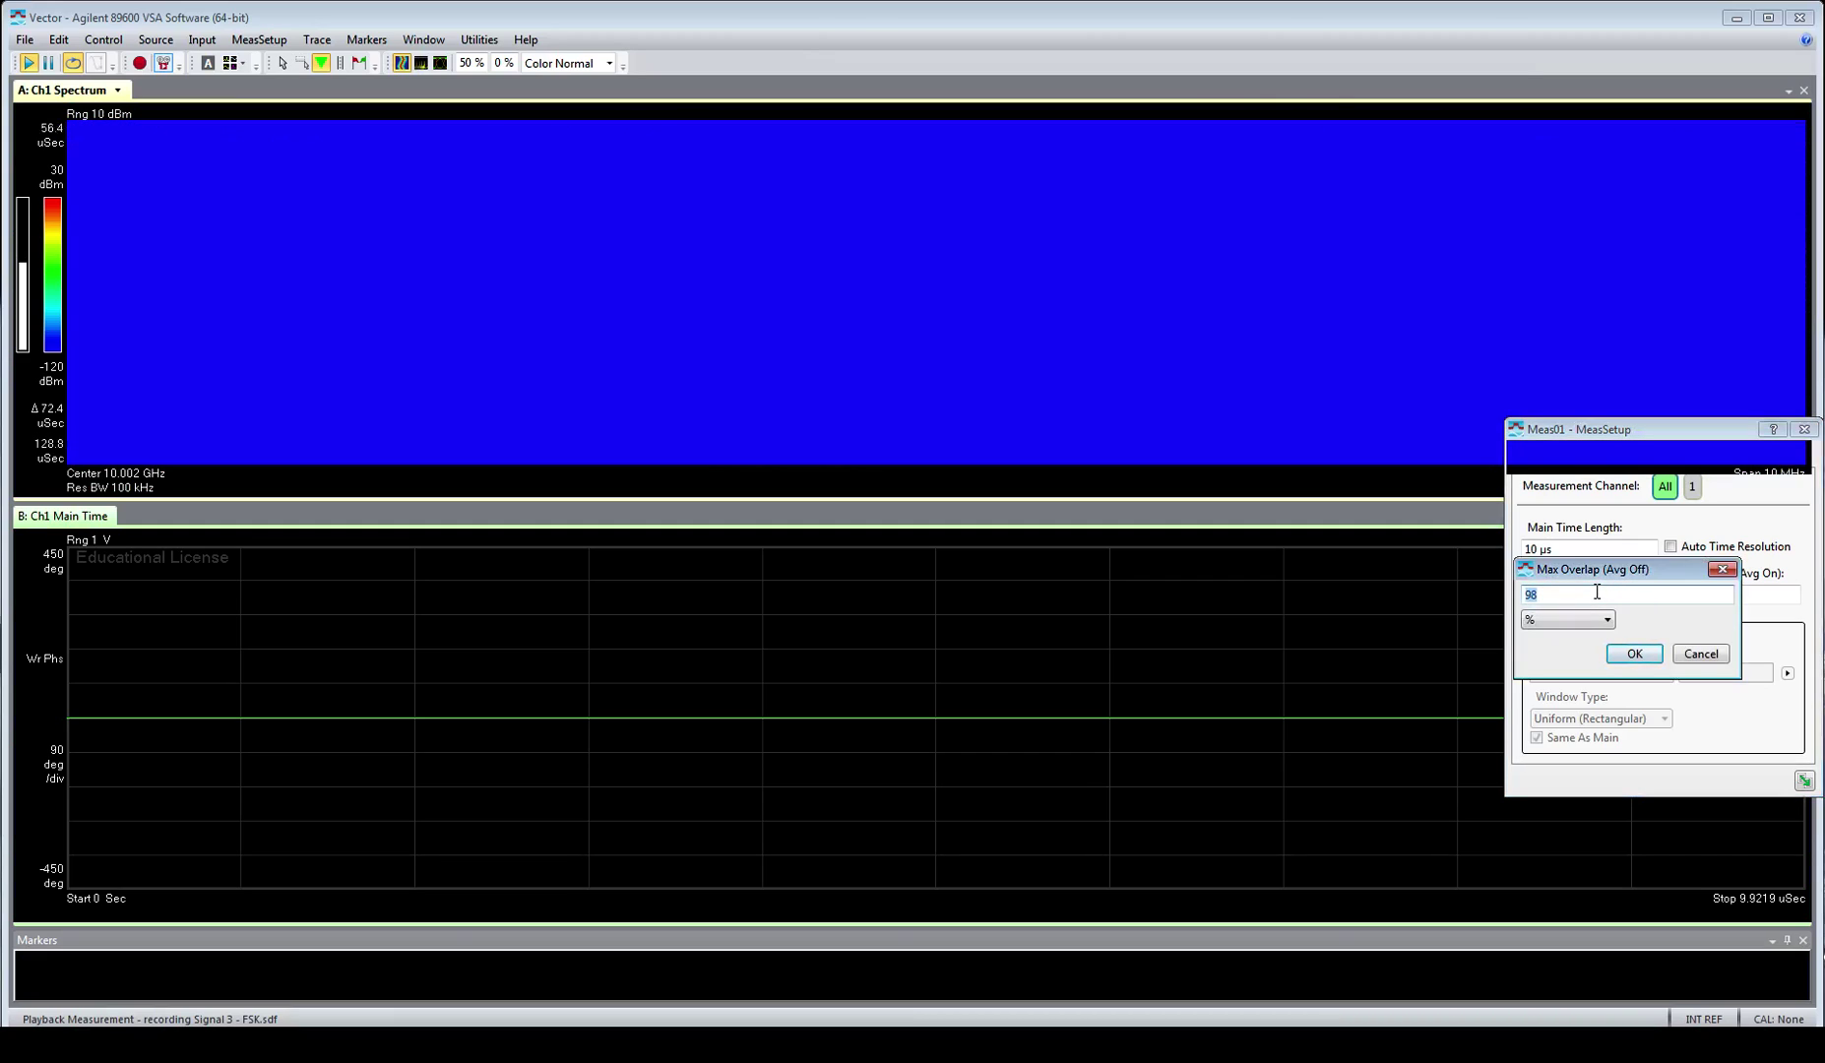
pyautogui.write('95')
pyautogui.press('Return')
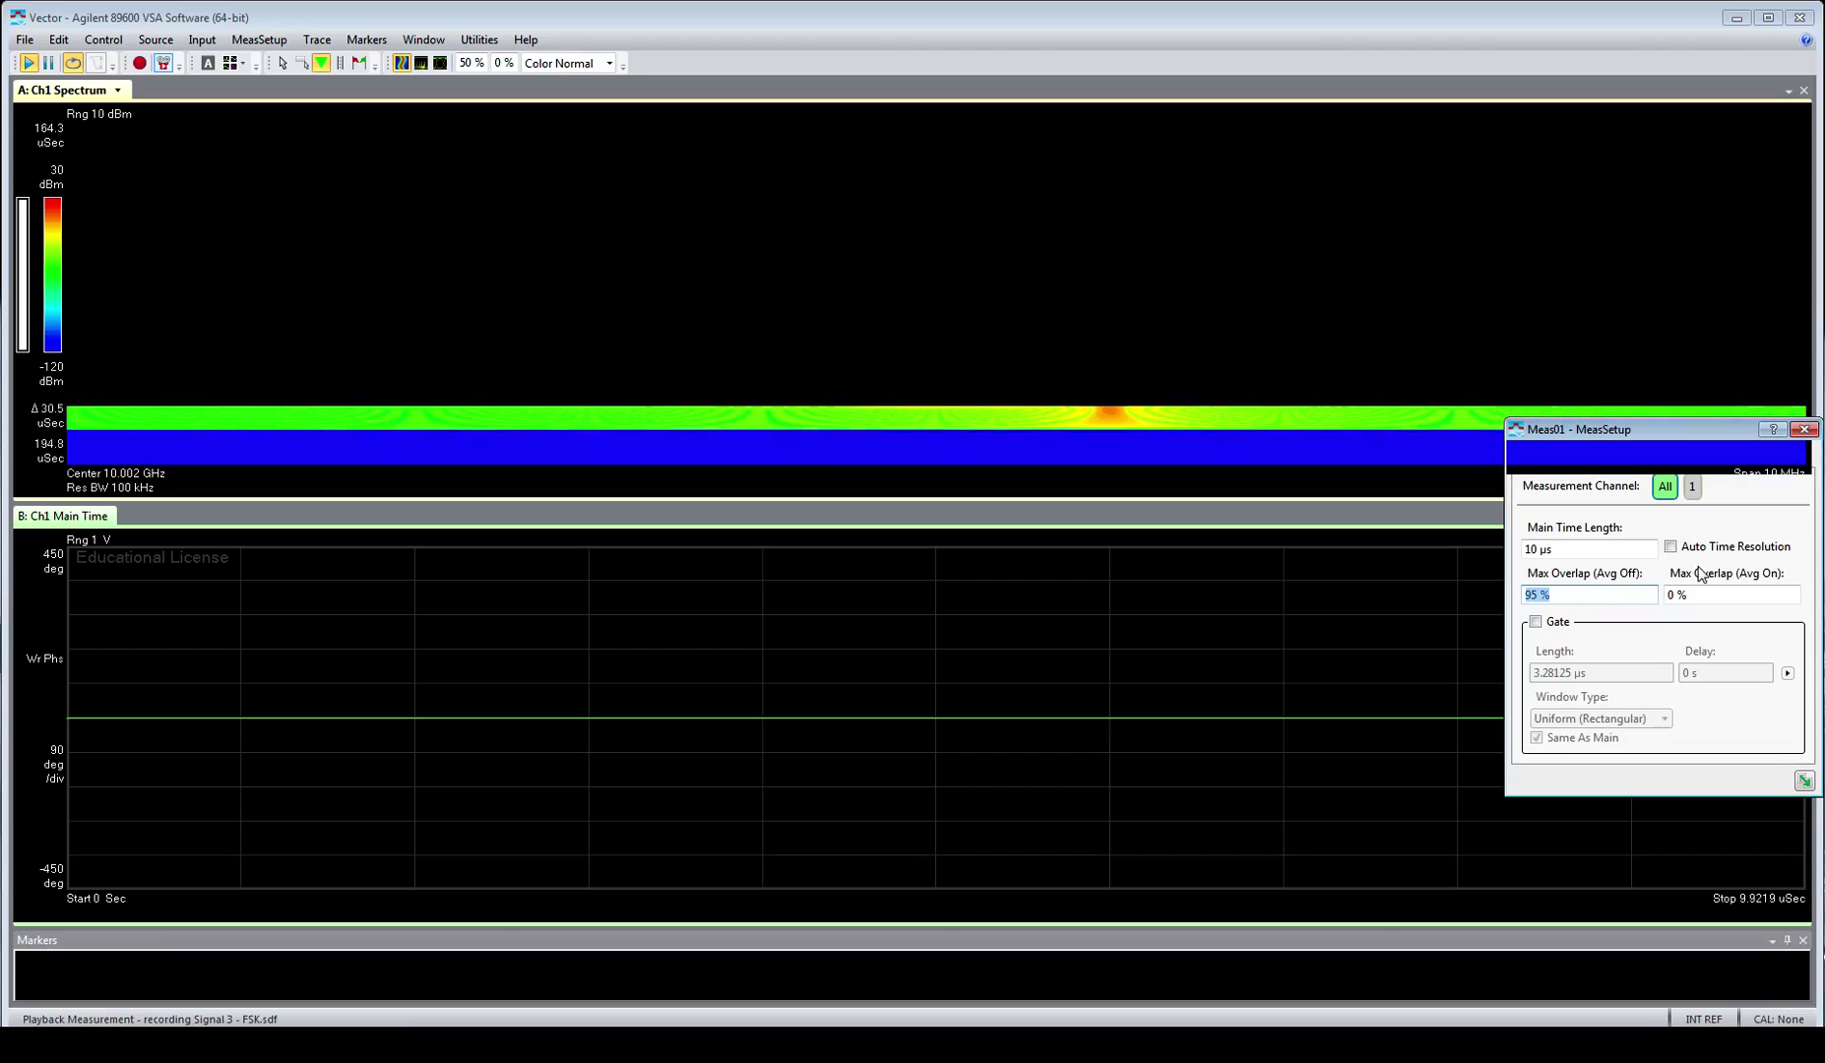
pyautogui.click(1804, 429)
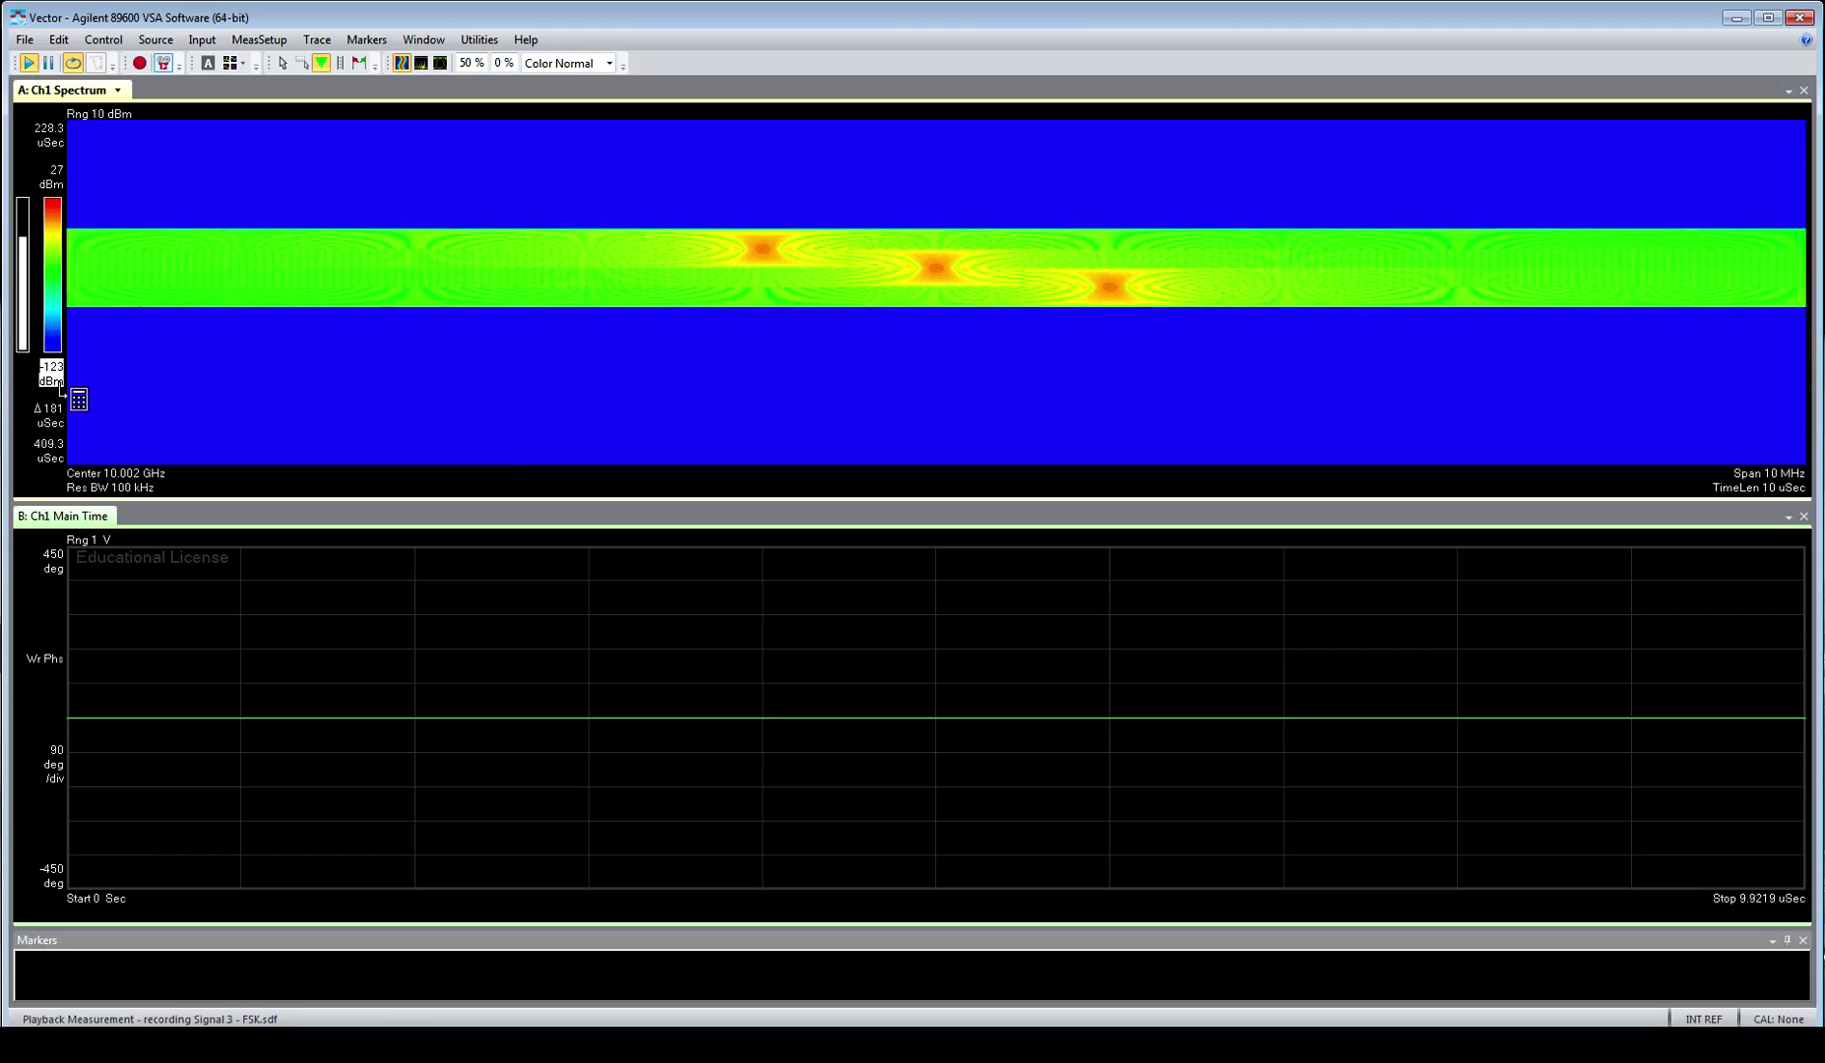
pyautogui.moveTo(56, 366); pyautogui.dragTo(61, 387)
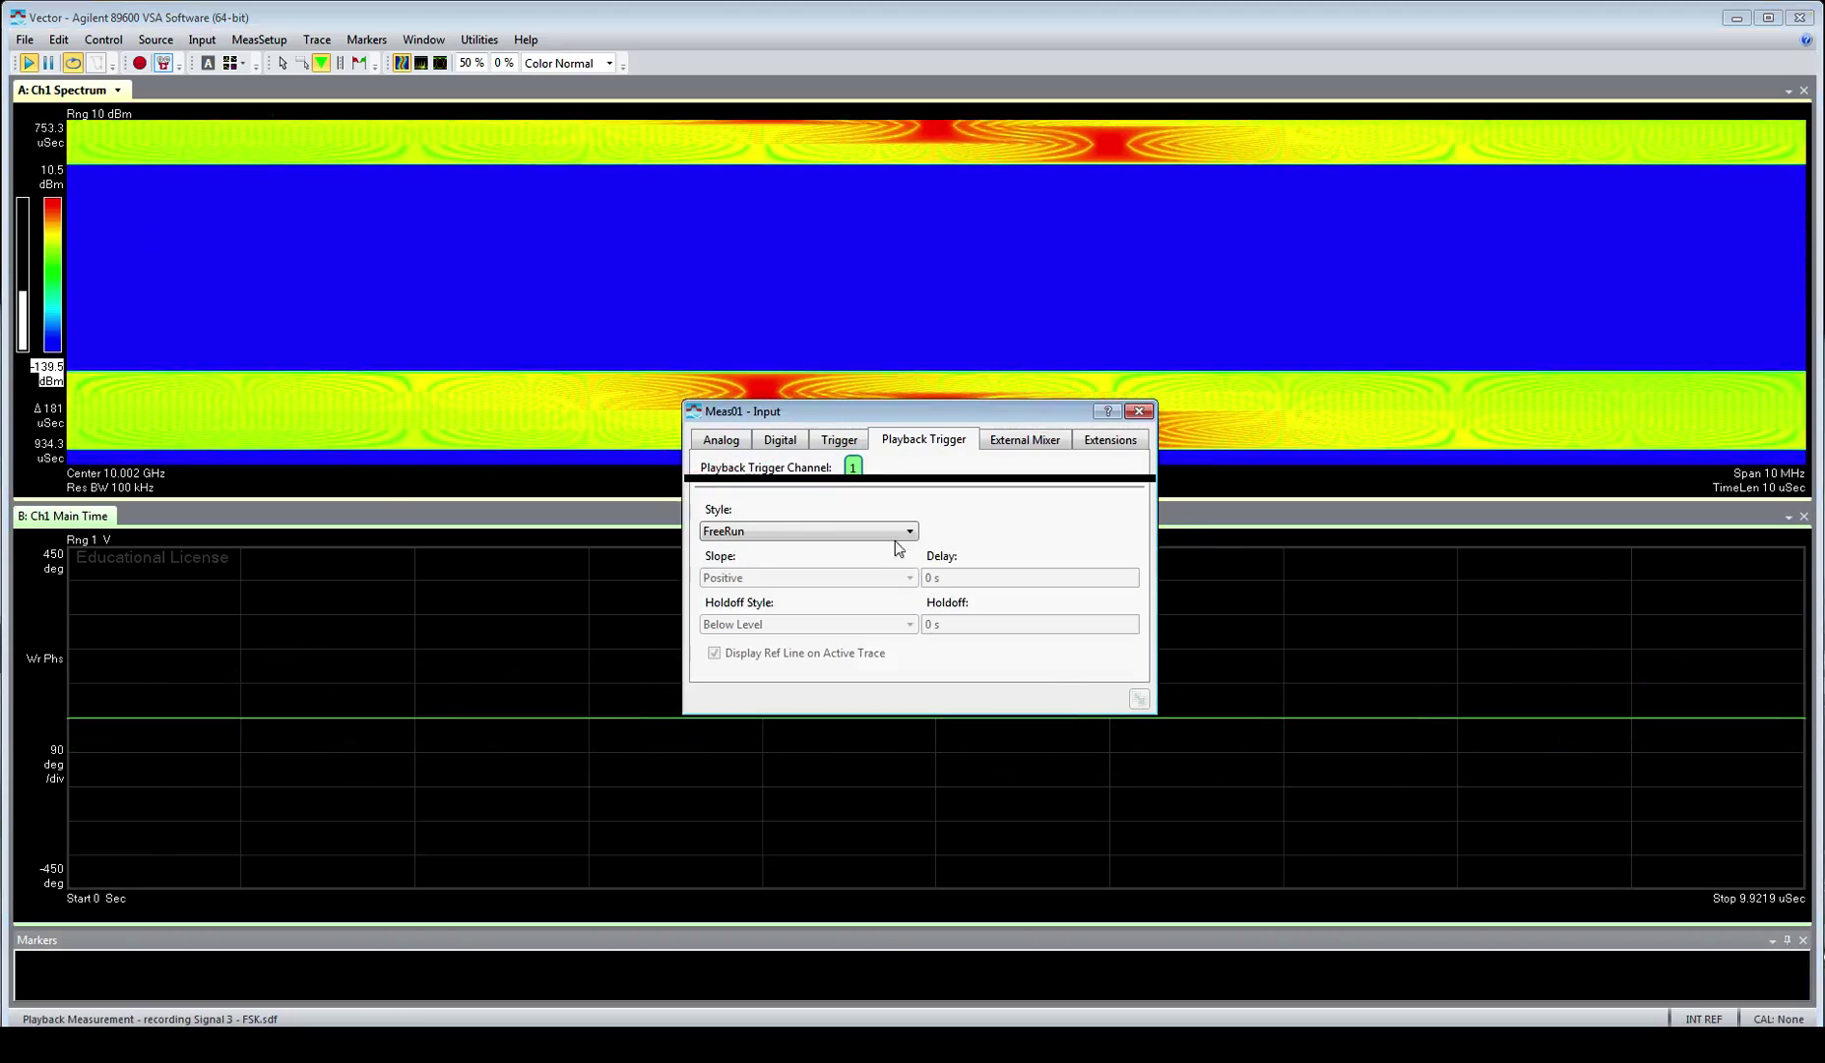
# Set the playback trigger style to Channel with a -10 µs trigger delay.
pyautogui.click(835, 536)
pyautogui.click(815, 567)
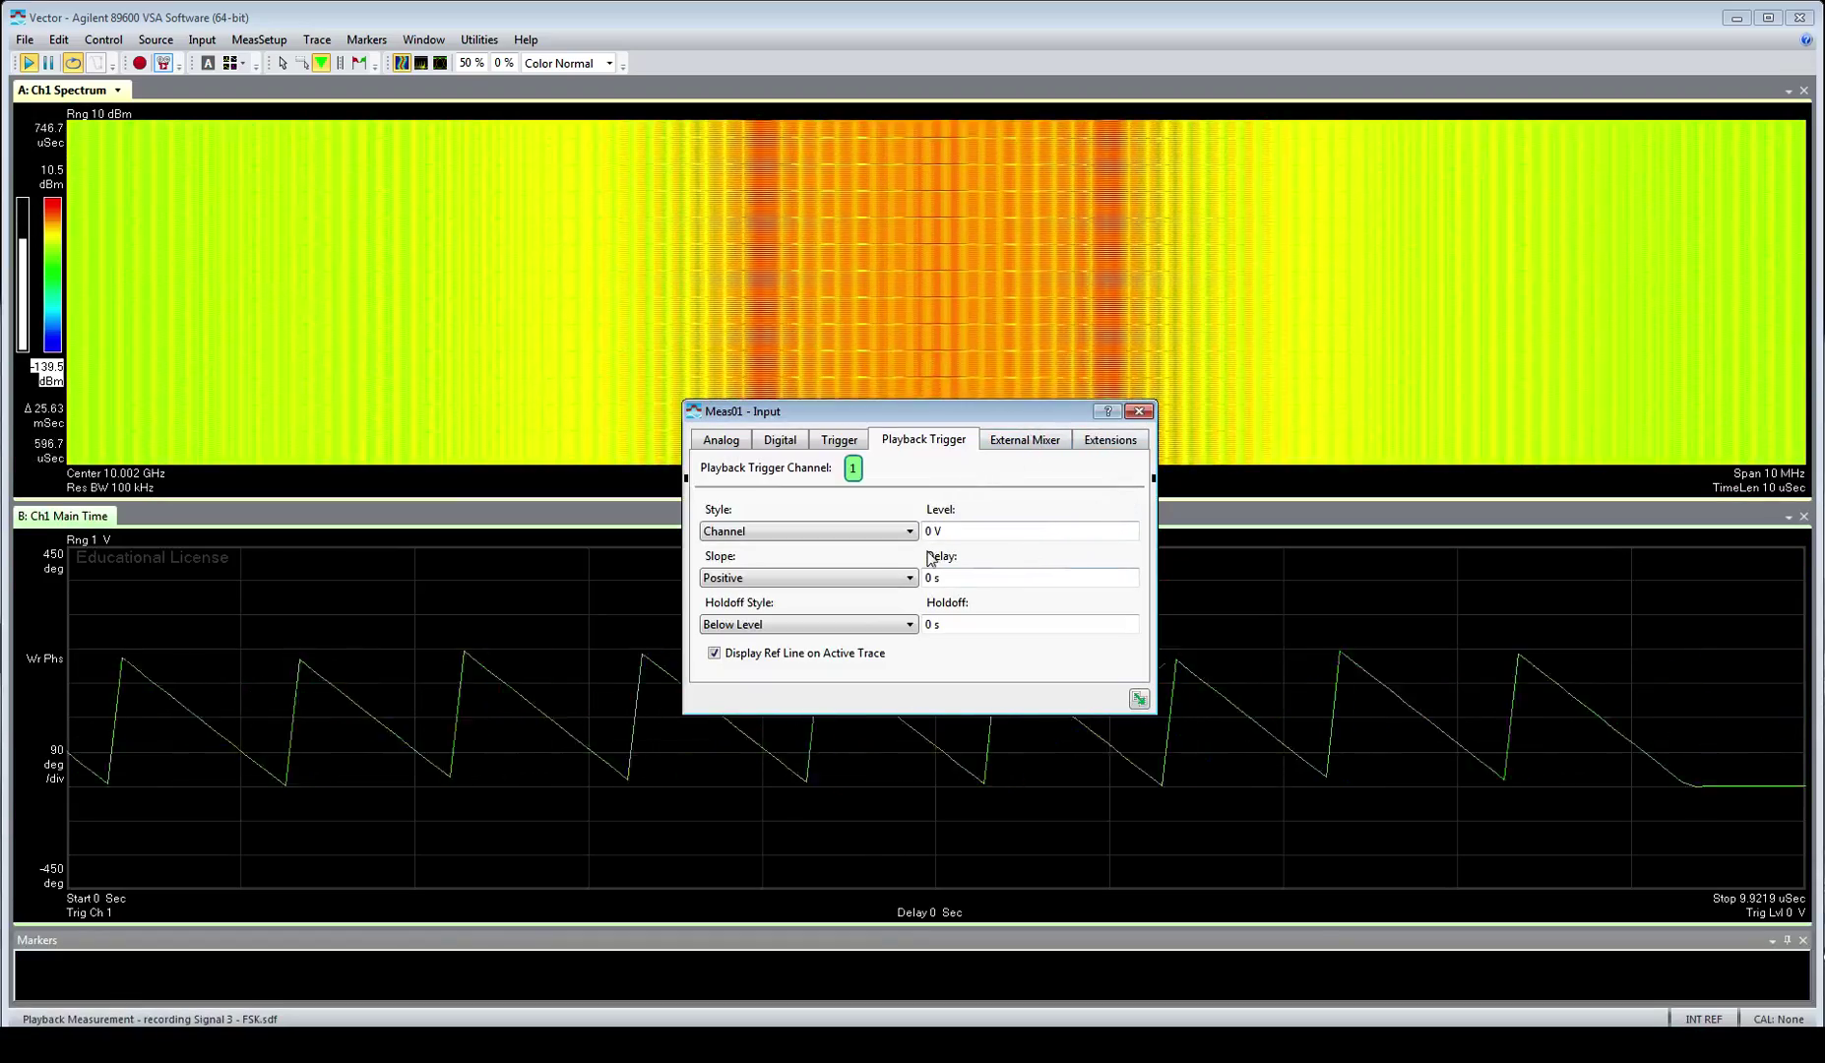
pyautogui.click(995, 581)
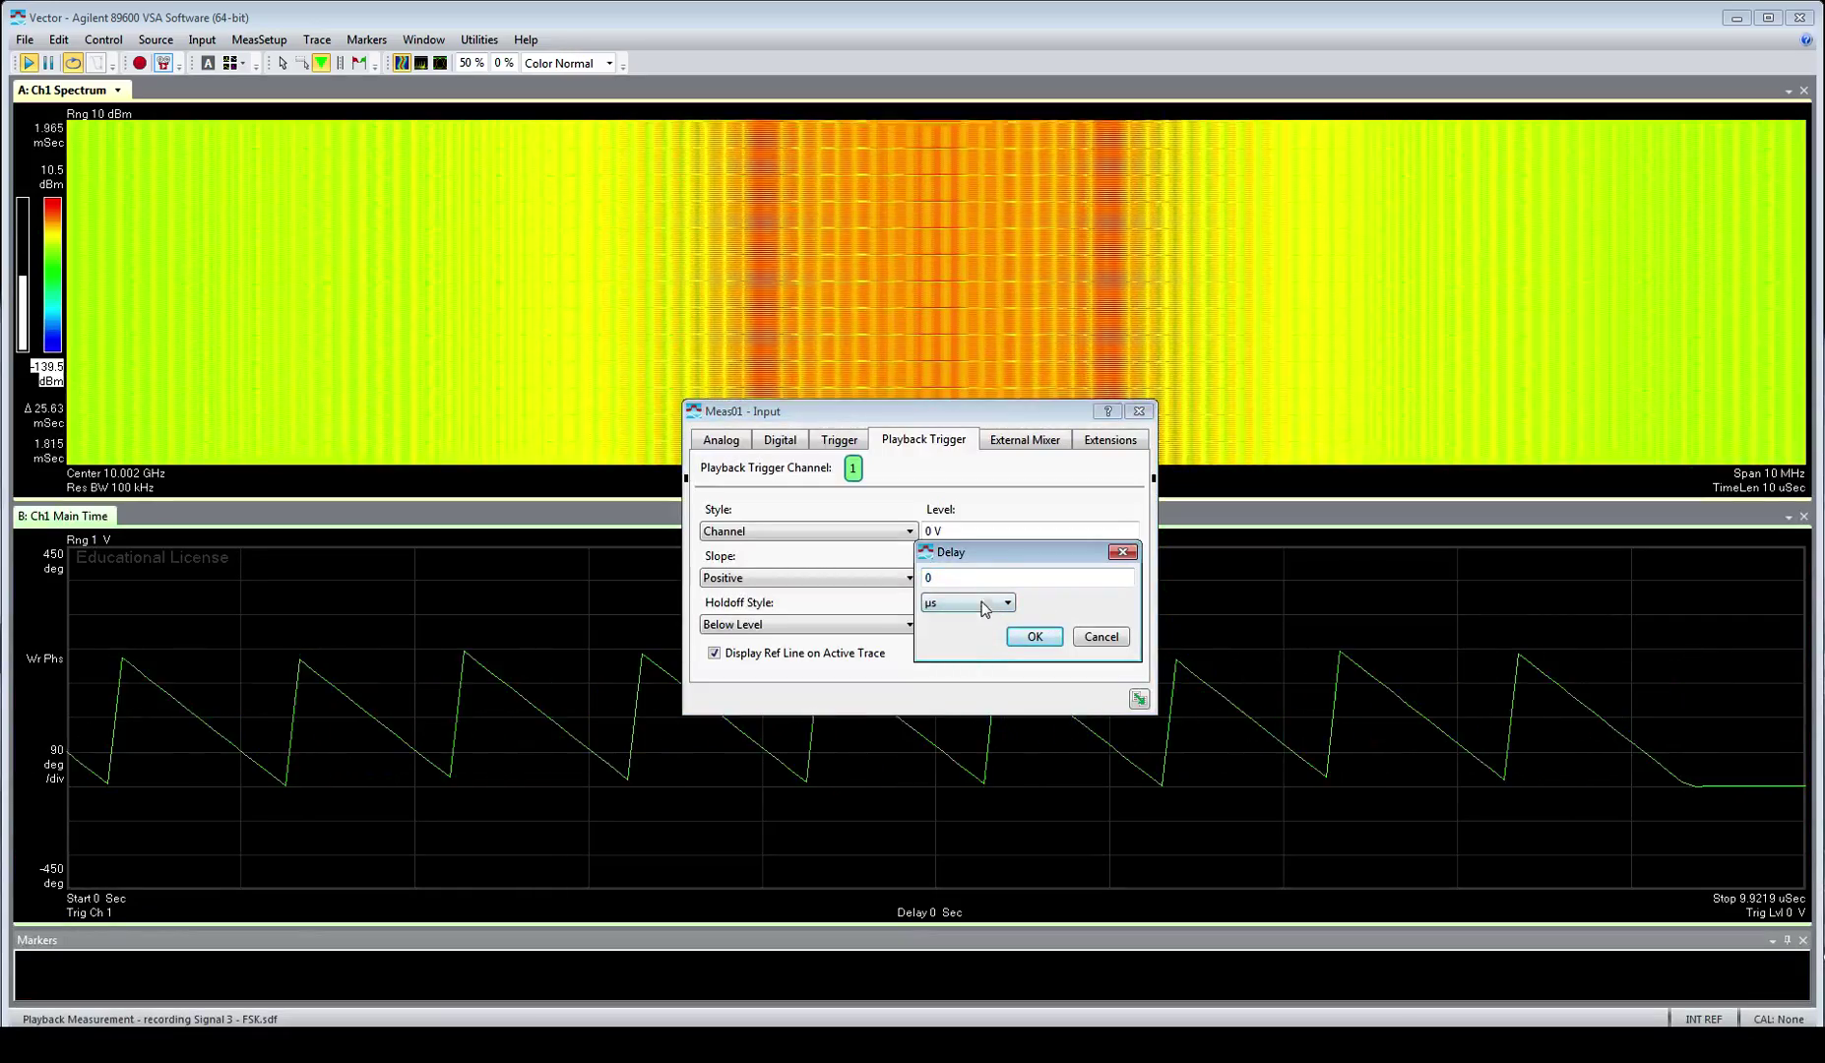
pyautogui.doubleClick(978, 577)
pyautogui.write('-1')
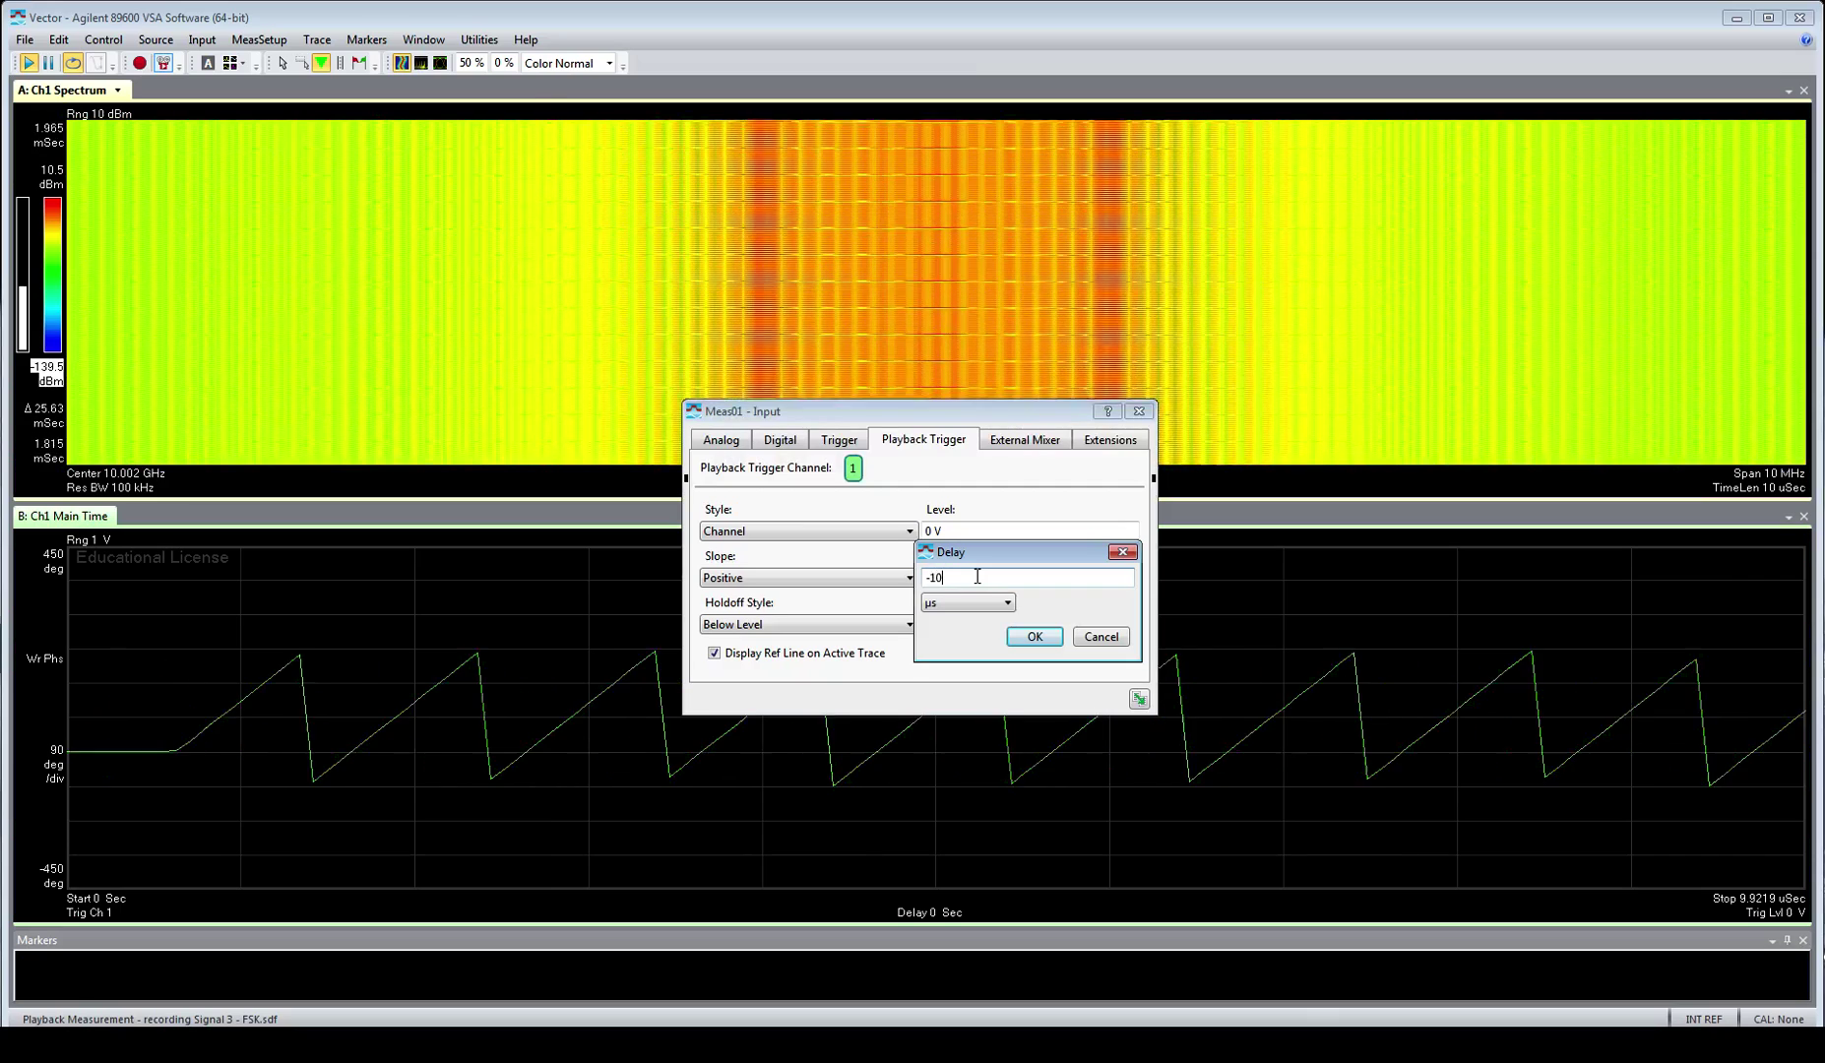
pyautogui.press('Return')
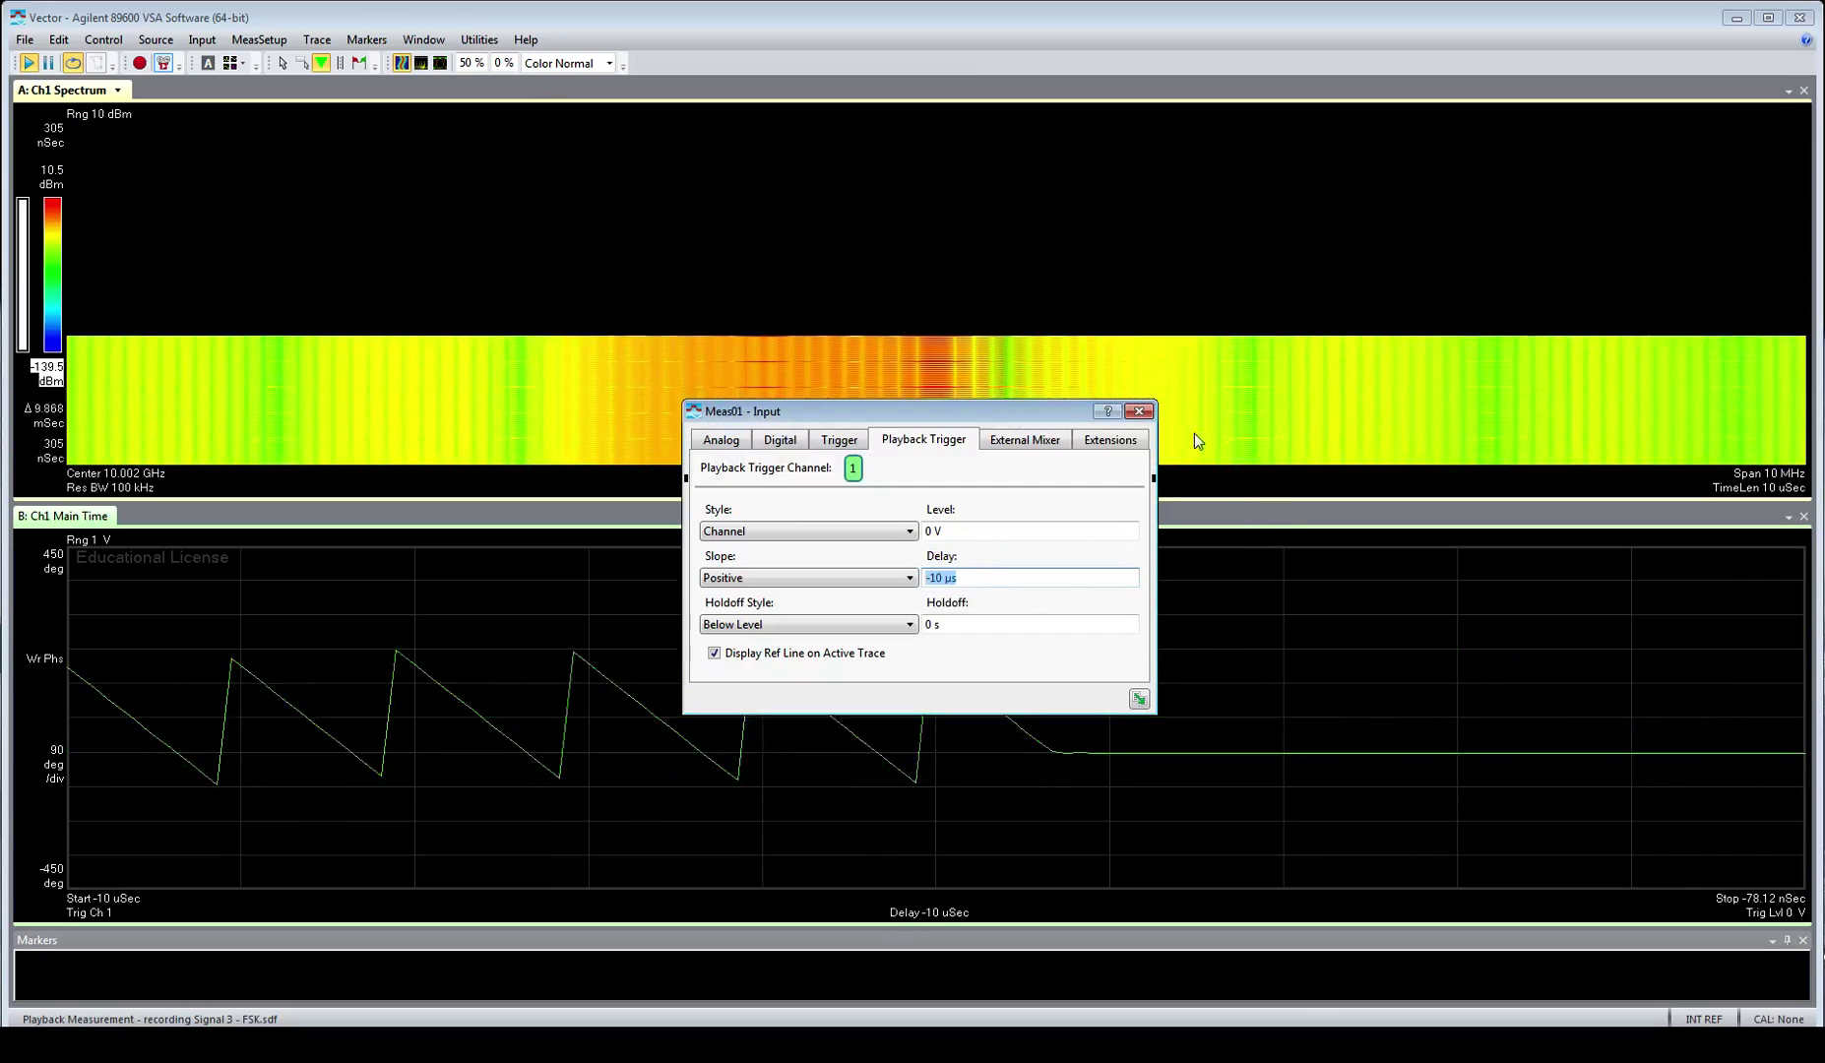
pyautogui.press('Escape')
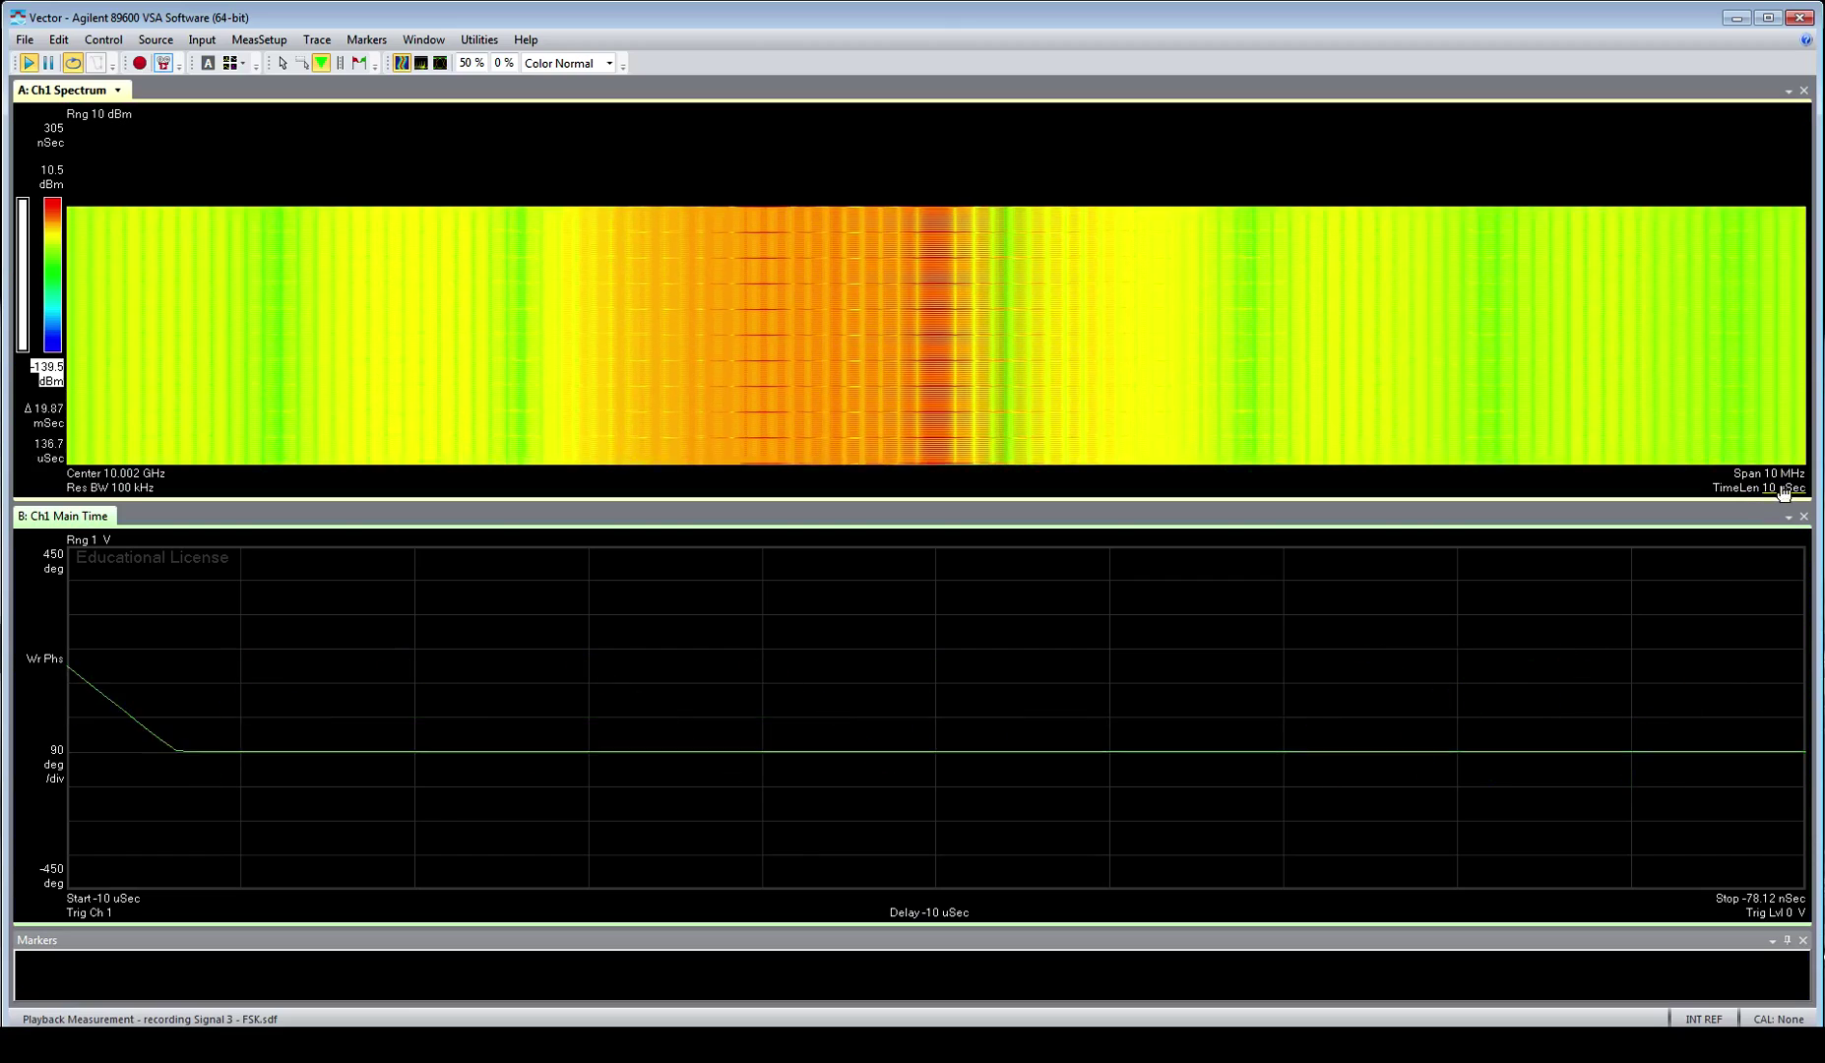
# Shorten the main time length to 1.25 µs.
pyautogui.click(1784, 489)
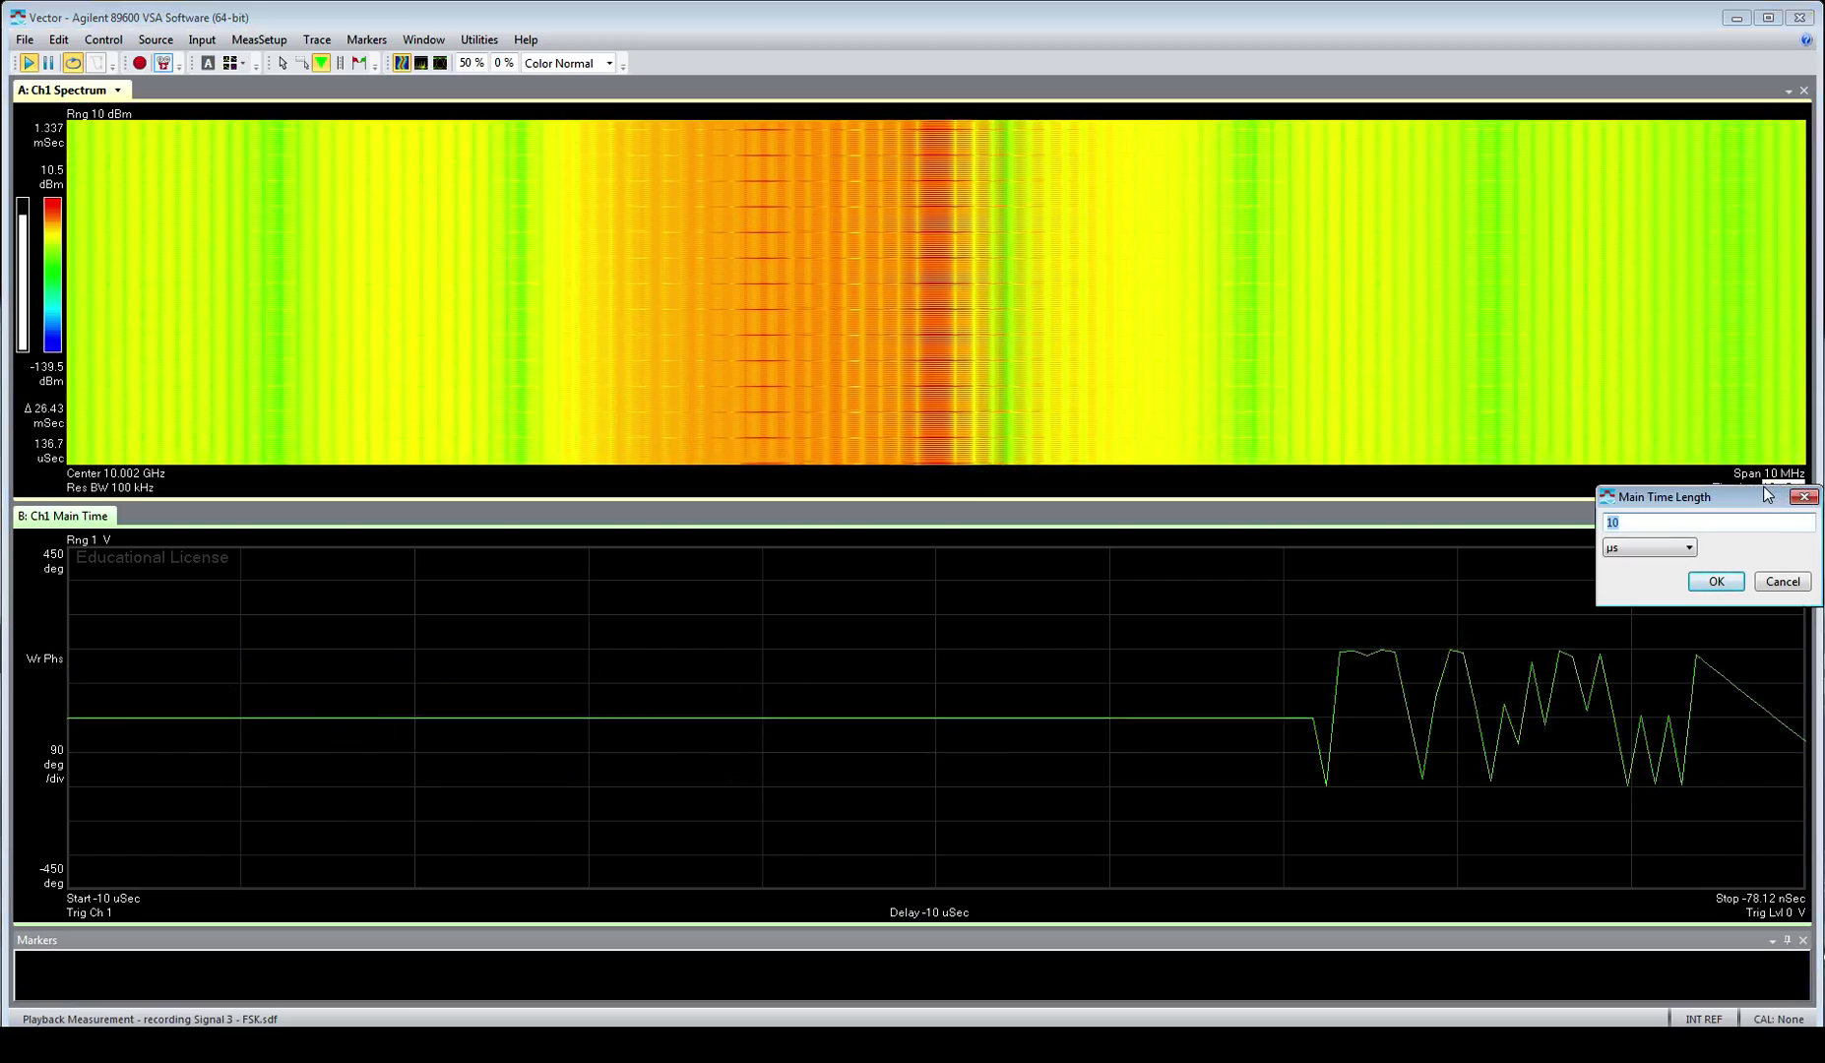
pyautogui.write('50')
pyautogui.press('Return')
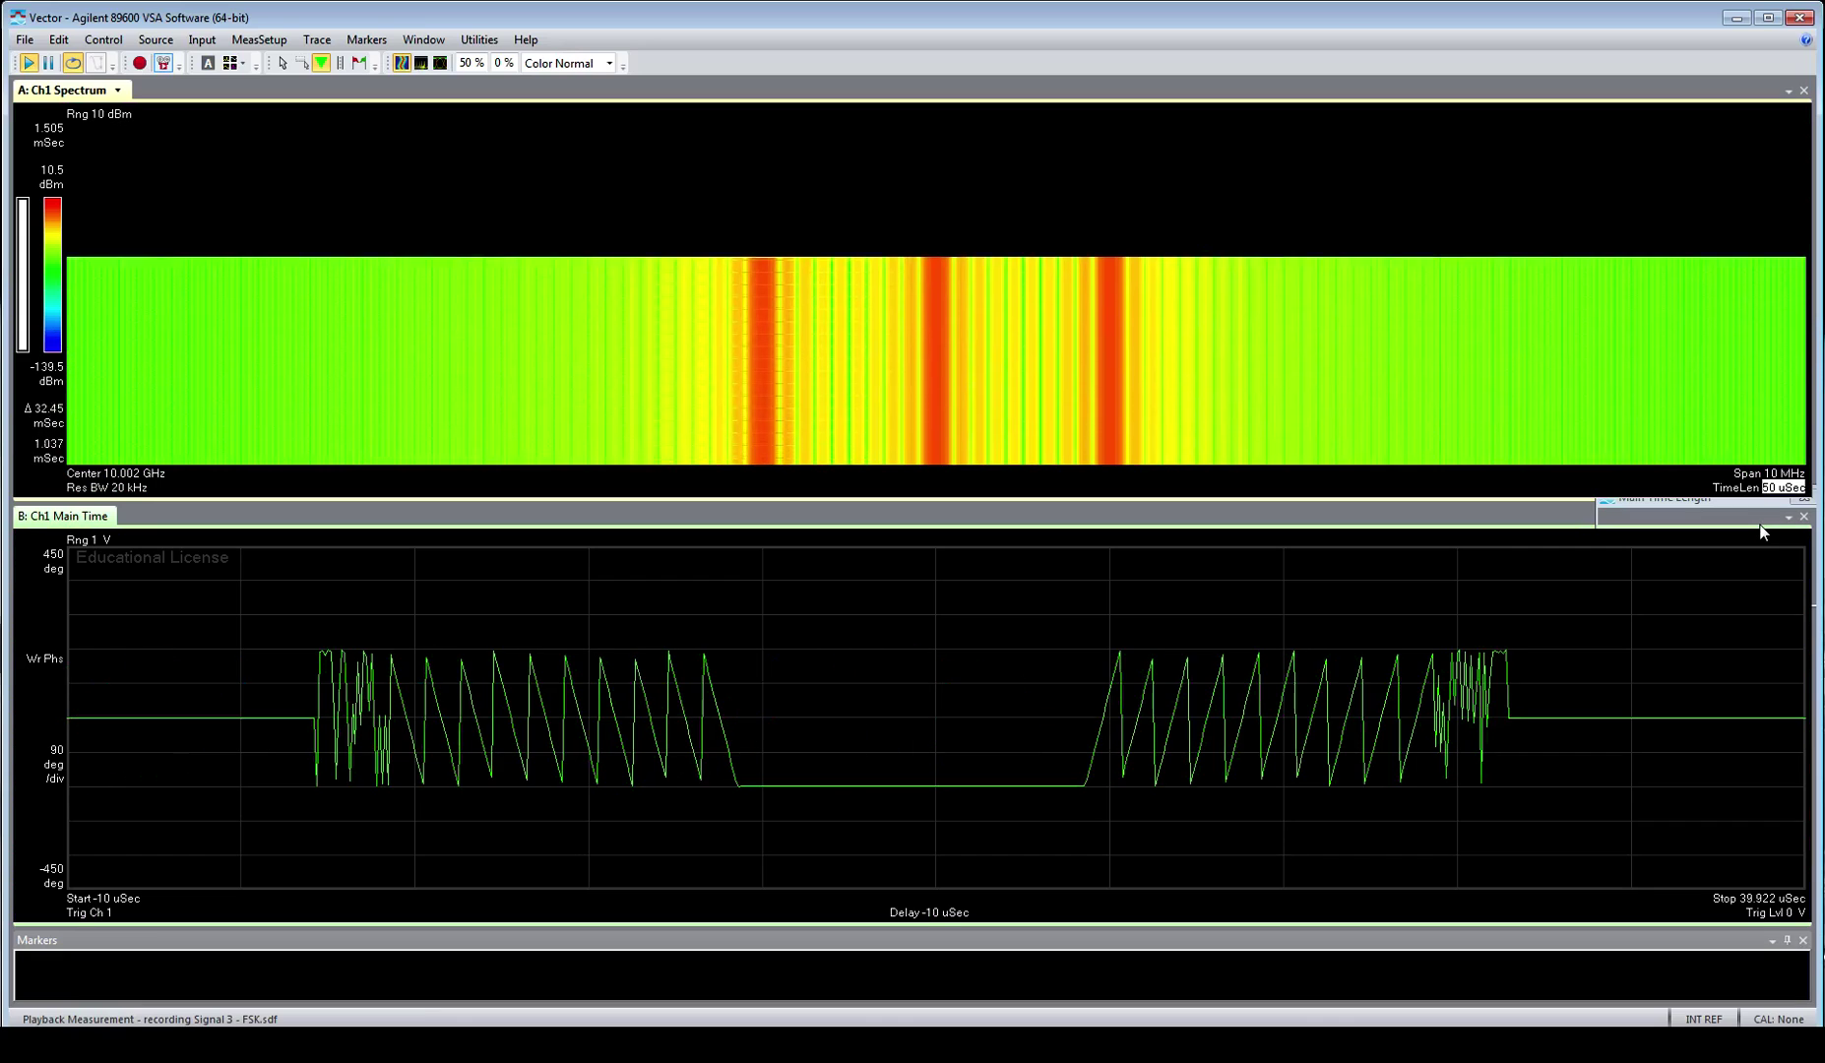
pyautogui.write('55')
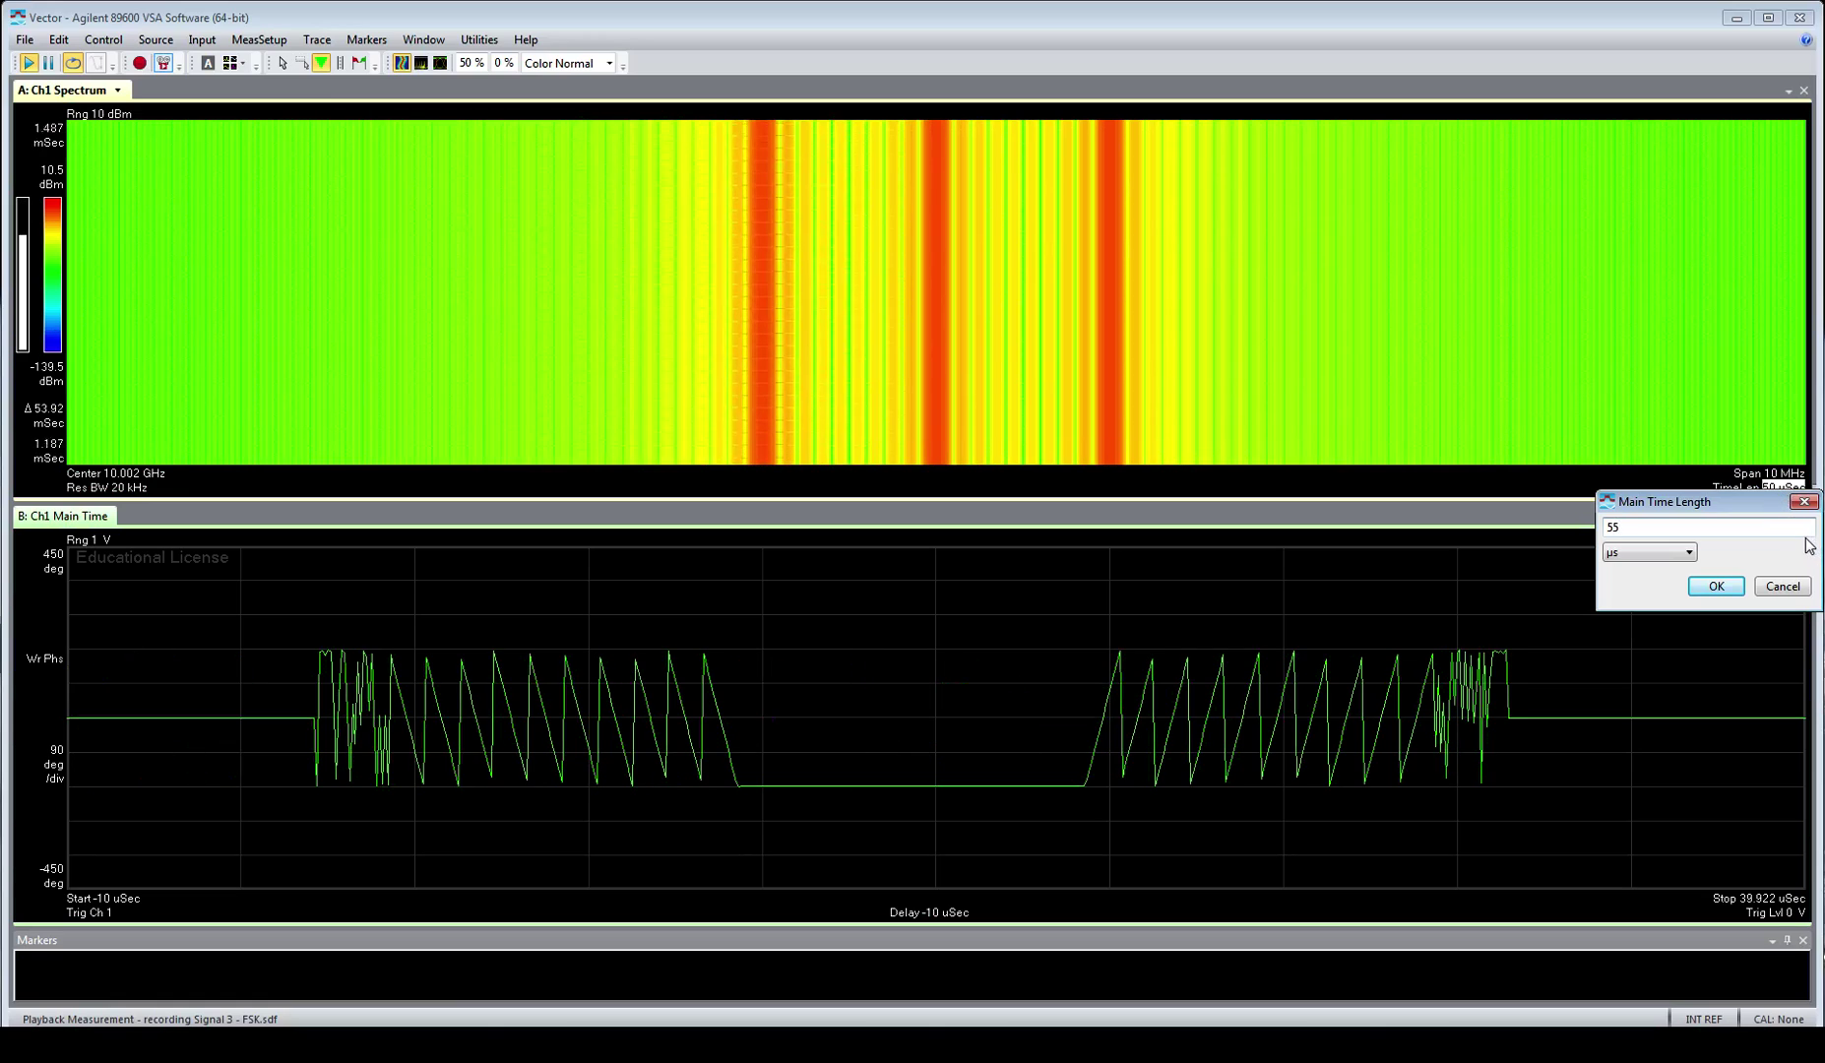
pyautogui.press('Return')
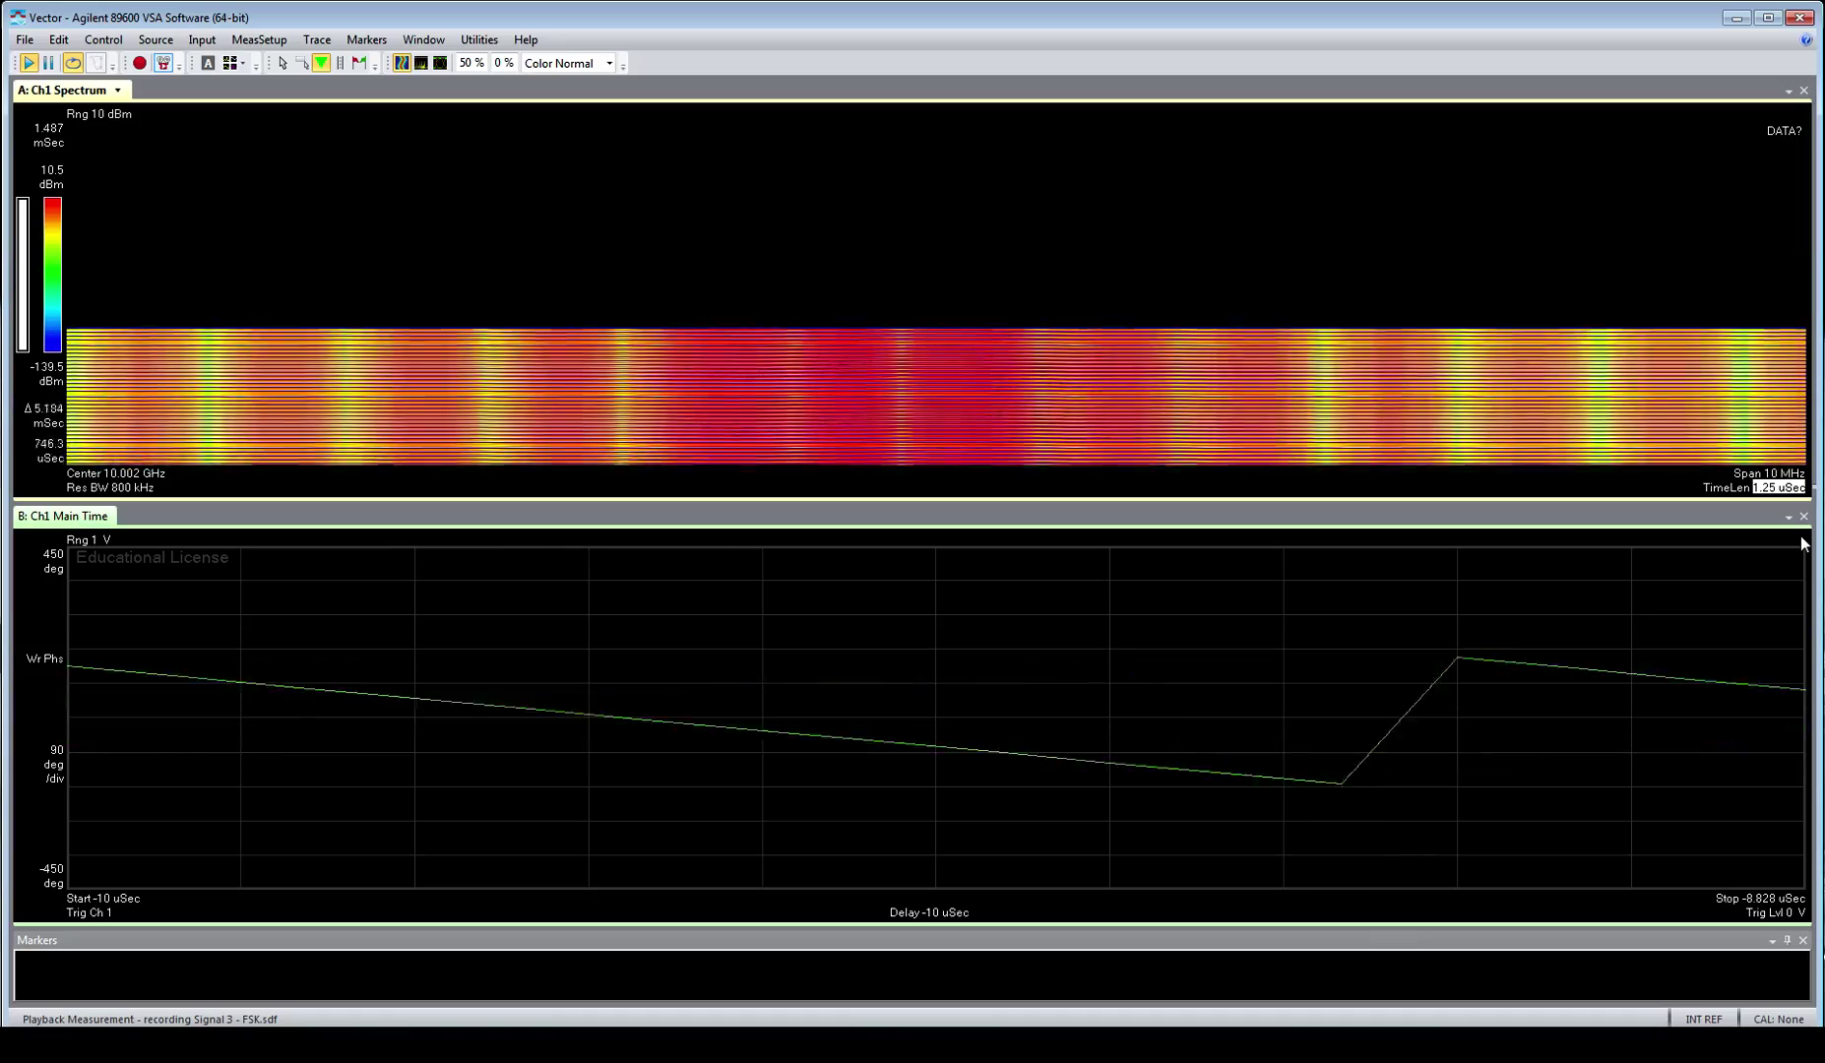
# Add a marker to the spectrogram and widen the span to 50 MHz.
pyautogui.click(1781, 450)
pyautogui.doubleClick(1780, 473)
pyautogui.write('50')
pyautogui.press('Return')
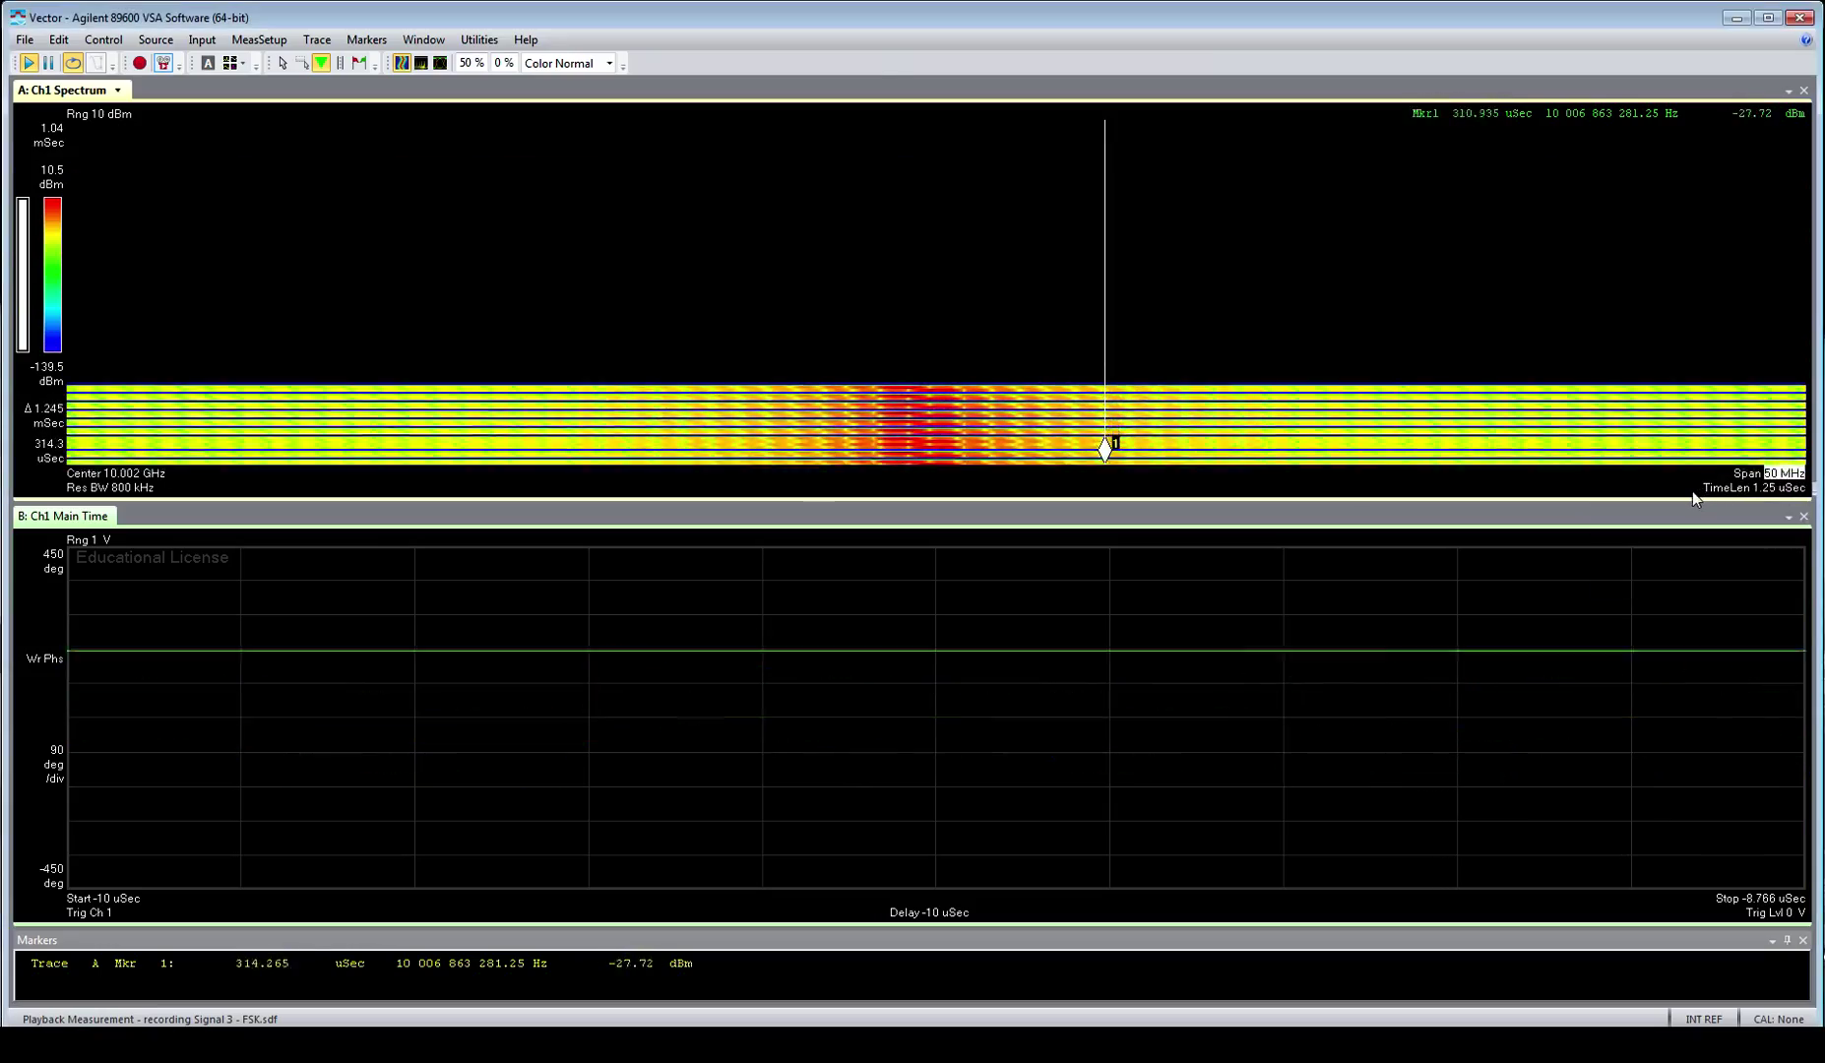
pyautogui.doubleClick(1778, 487)
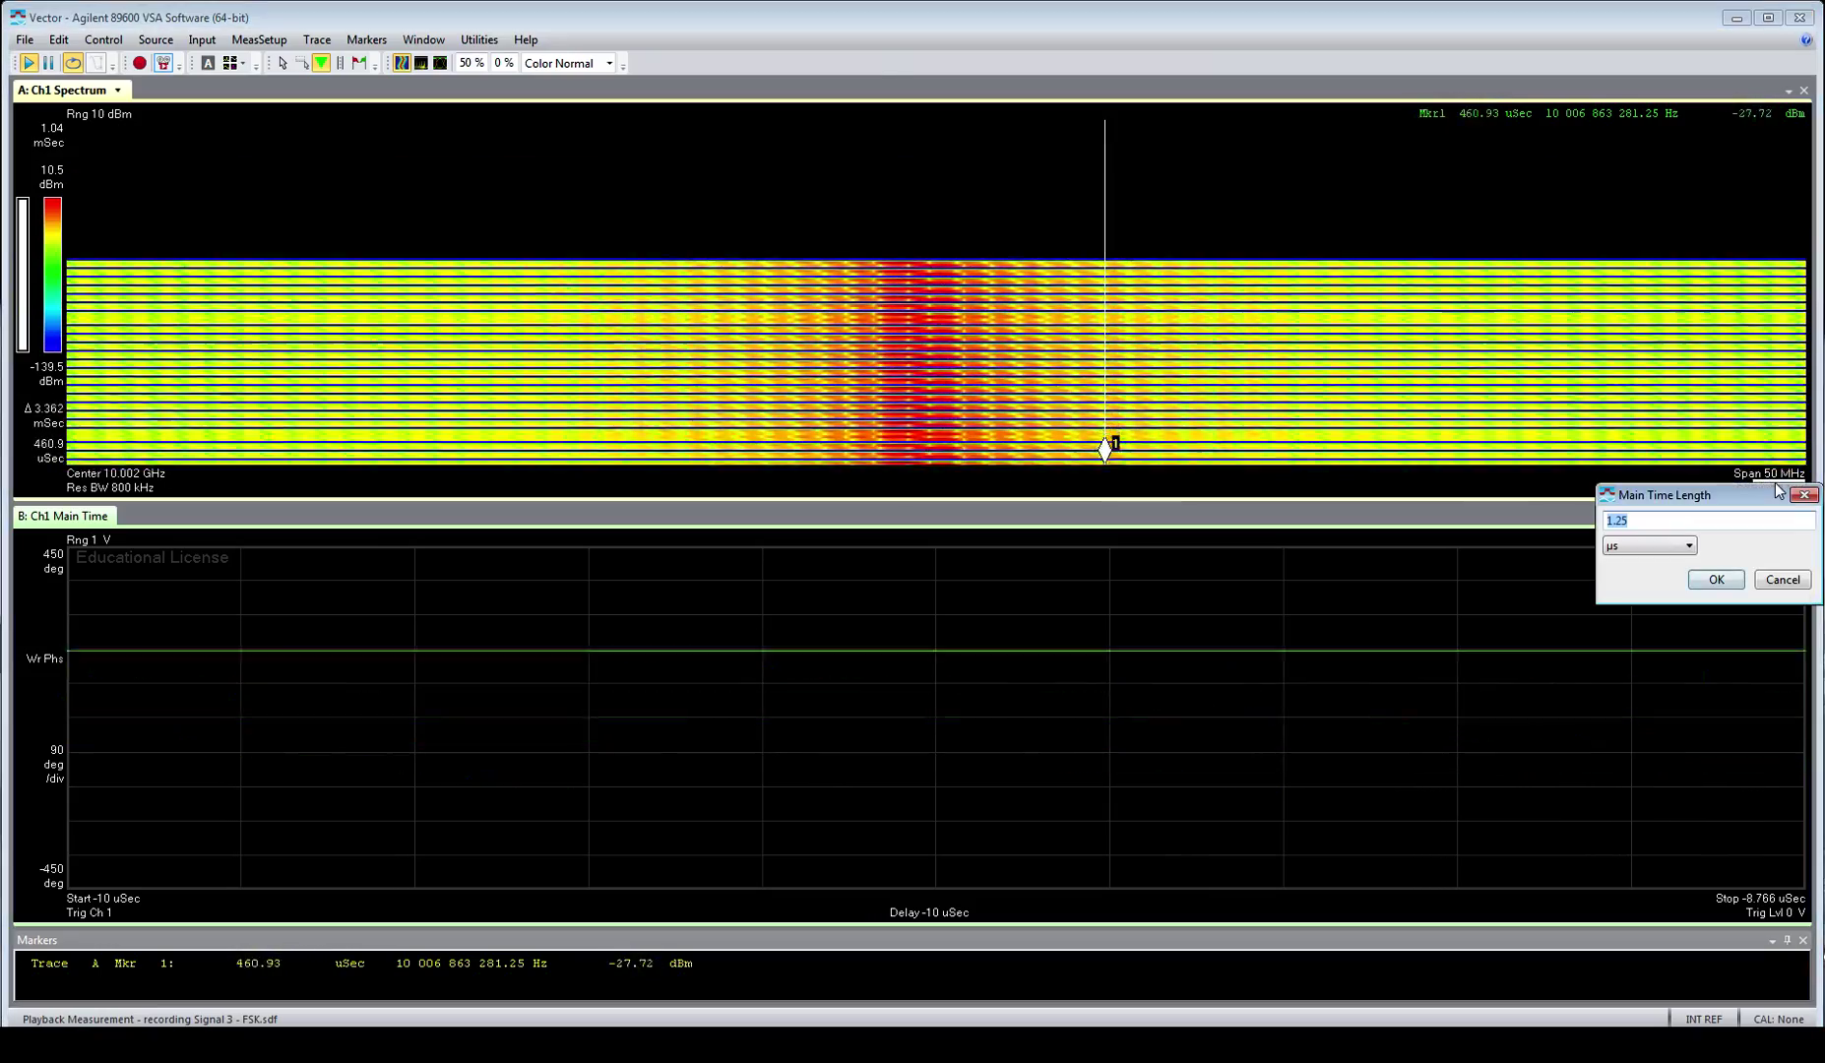
pyautogui.click(1803, 583)
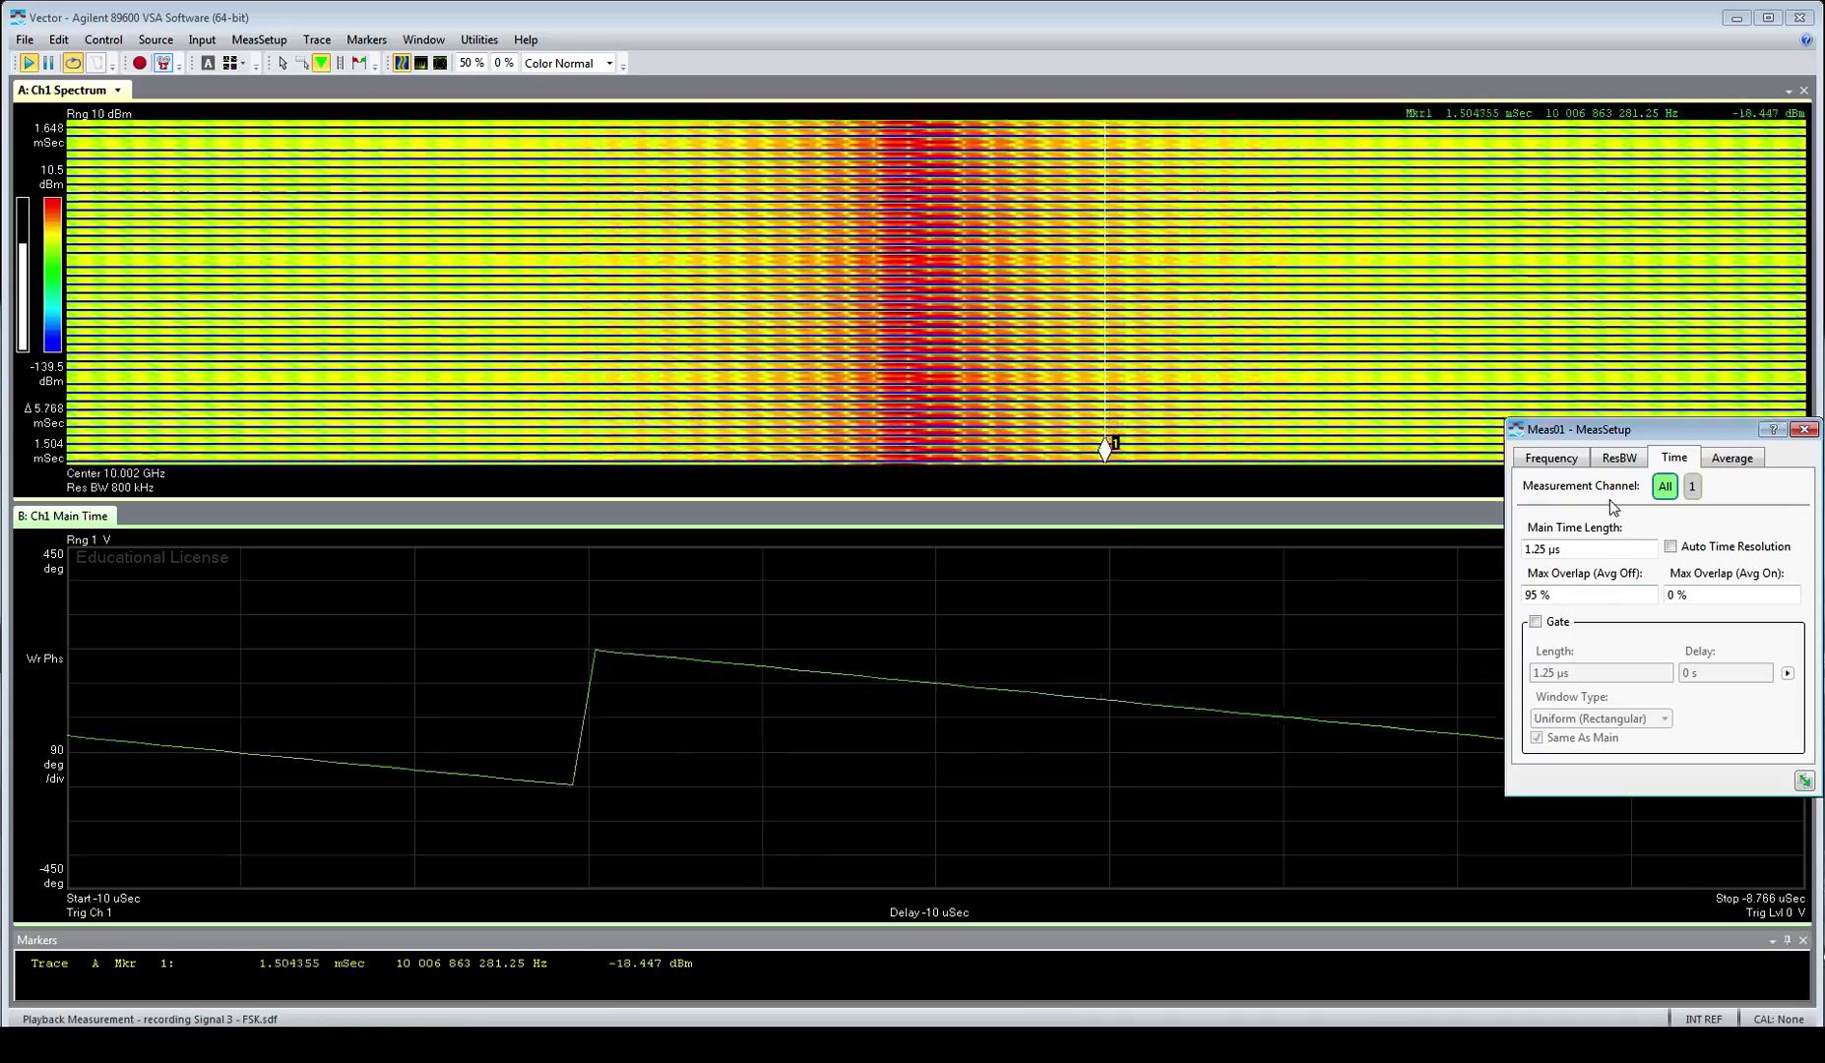
# Return Frequency Points to Auto (201) under ResBW and close MeasSetup.
pyautogui.click(1619, 458)
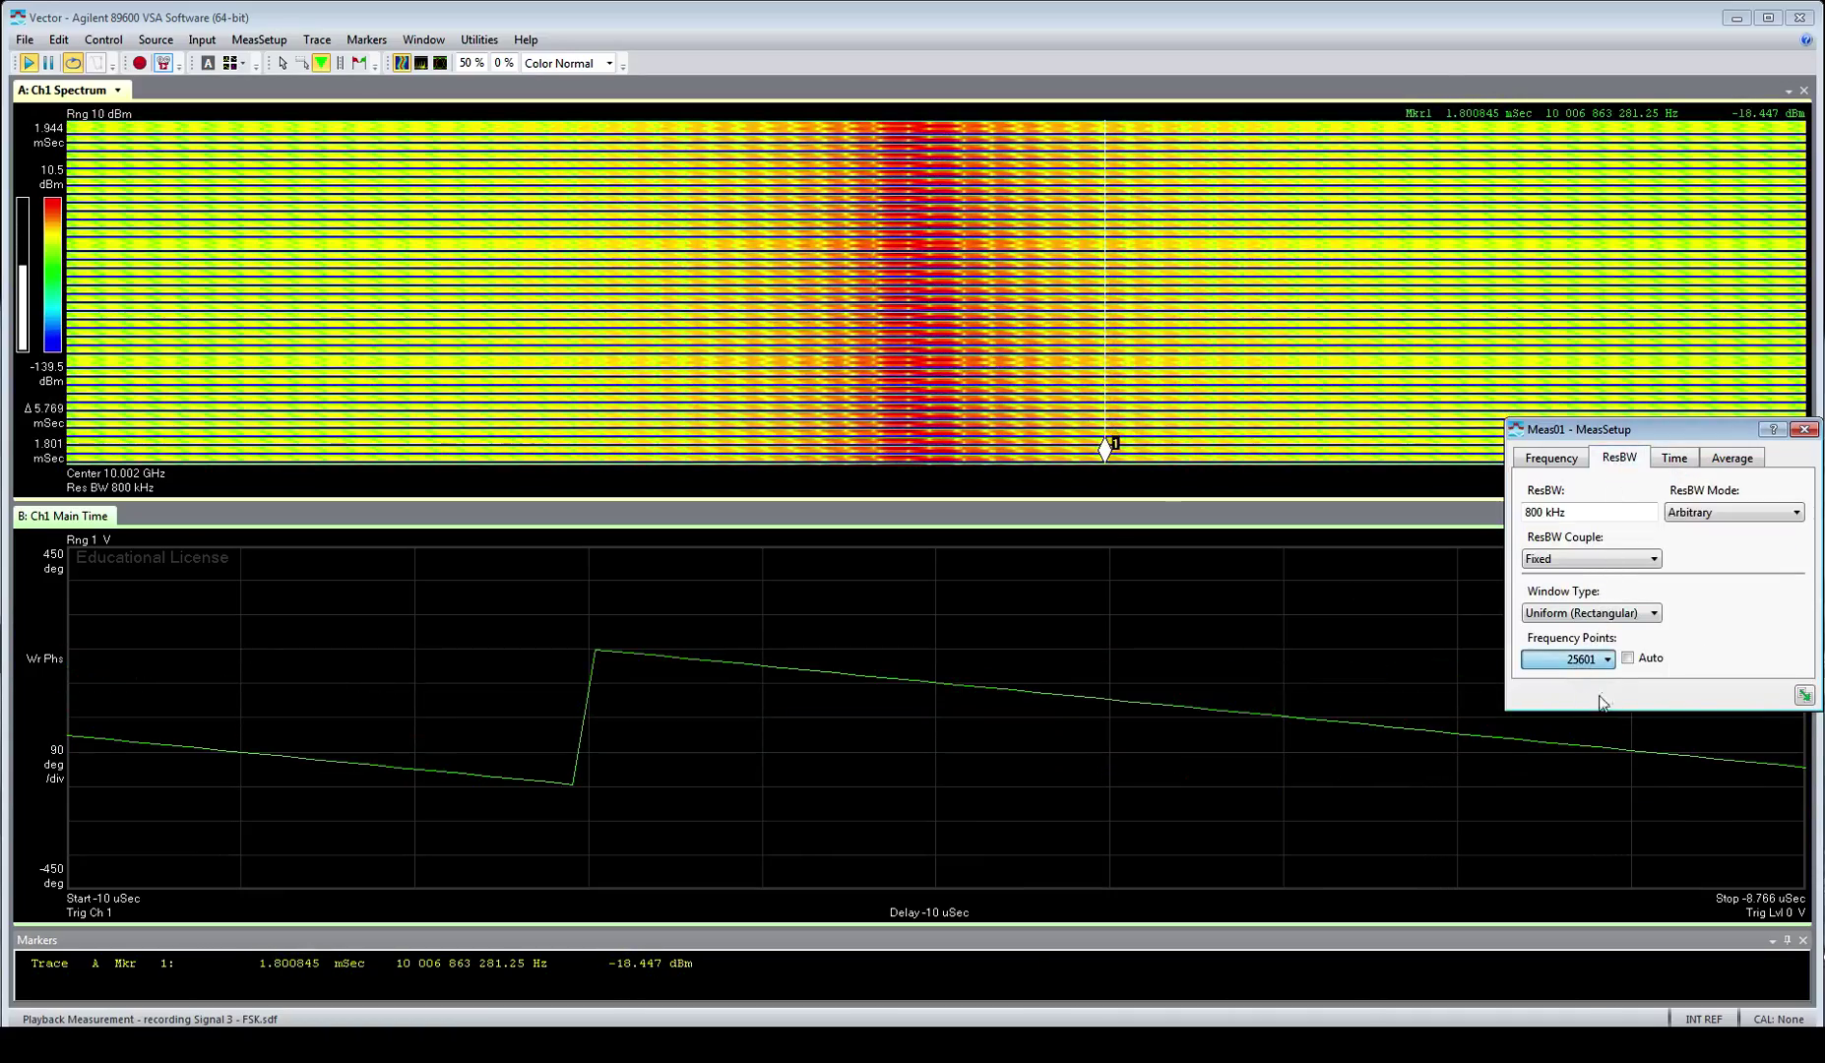
pyautogui.scroll(-2, 1622, 673)
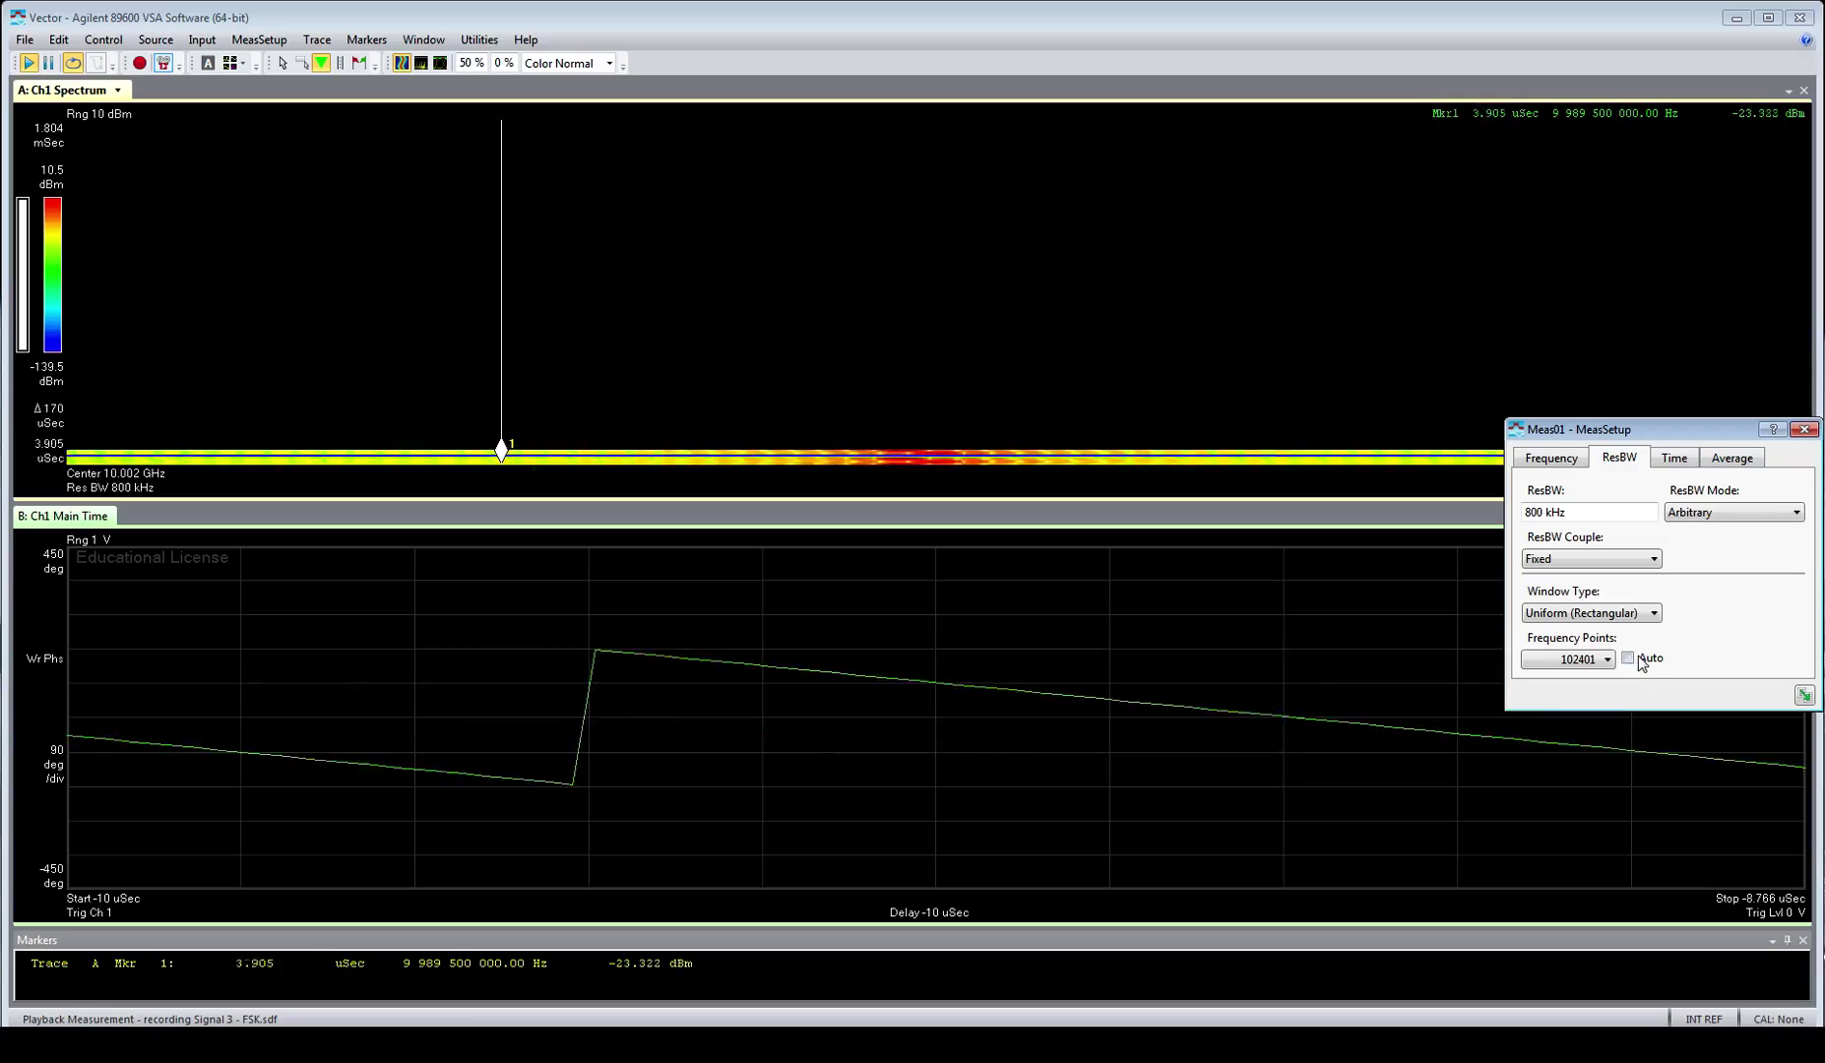
pyautogui.click(1807, 430)
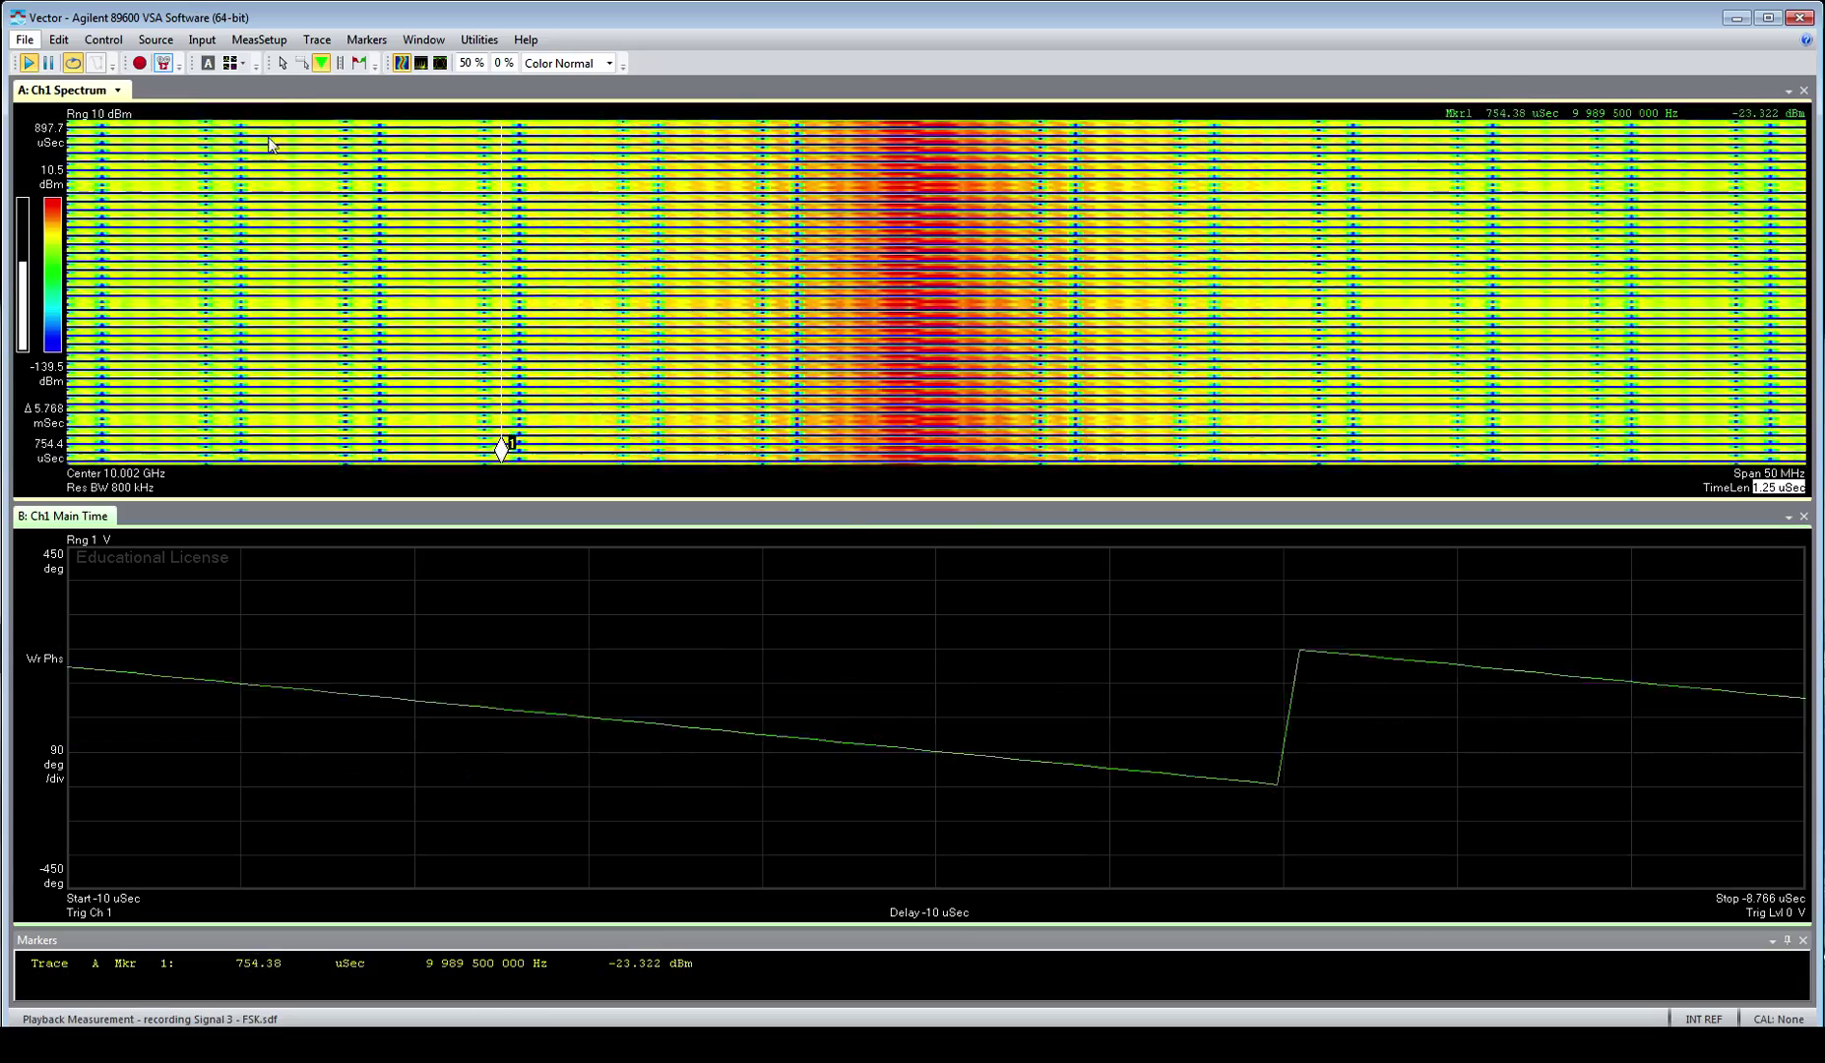
# Preset all settings, recall Signal 3 - FSK.sdf, and show trace A as a spectrogram.
pyautogui.hotkey('ctrl', 'shift', 'p')
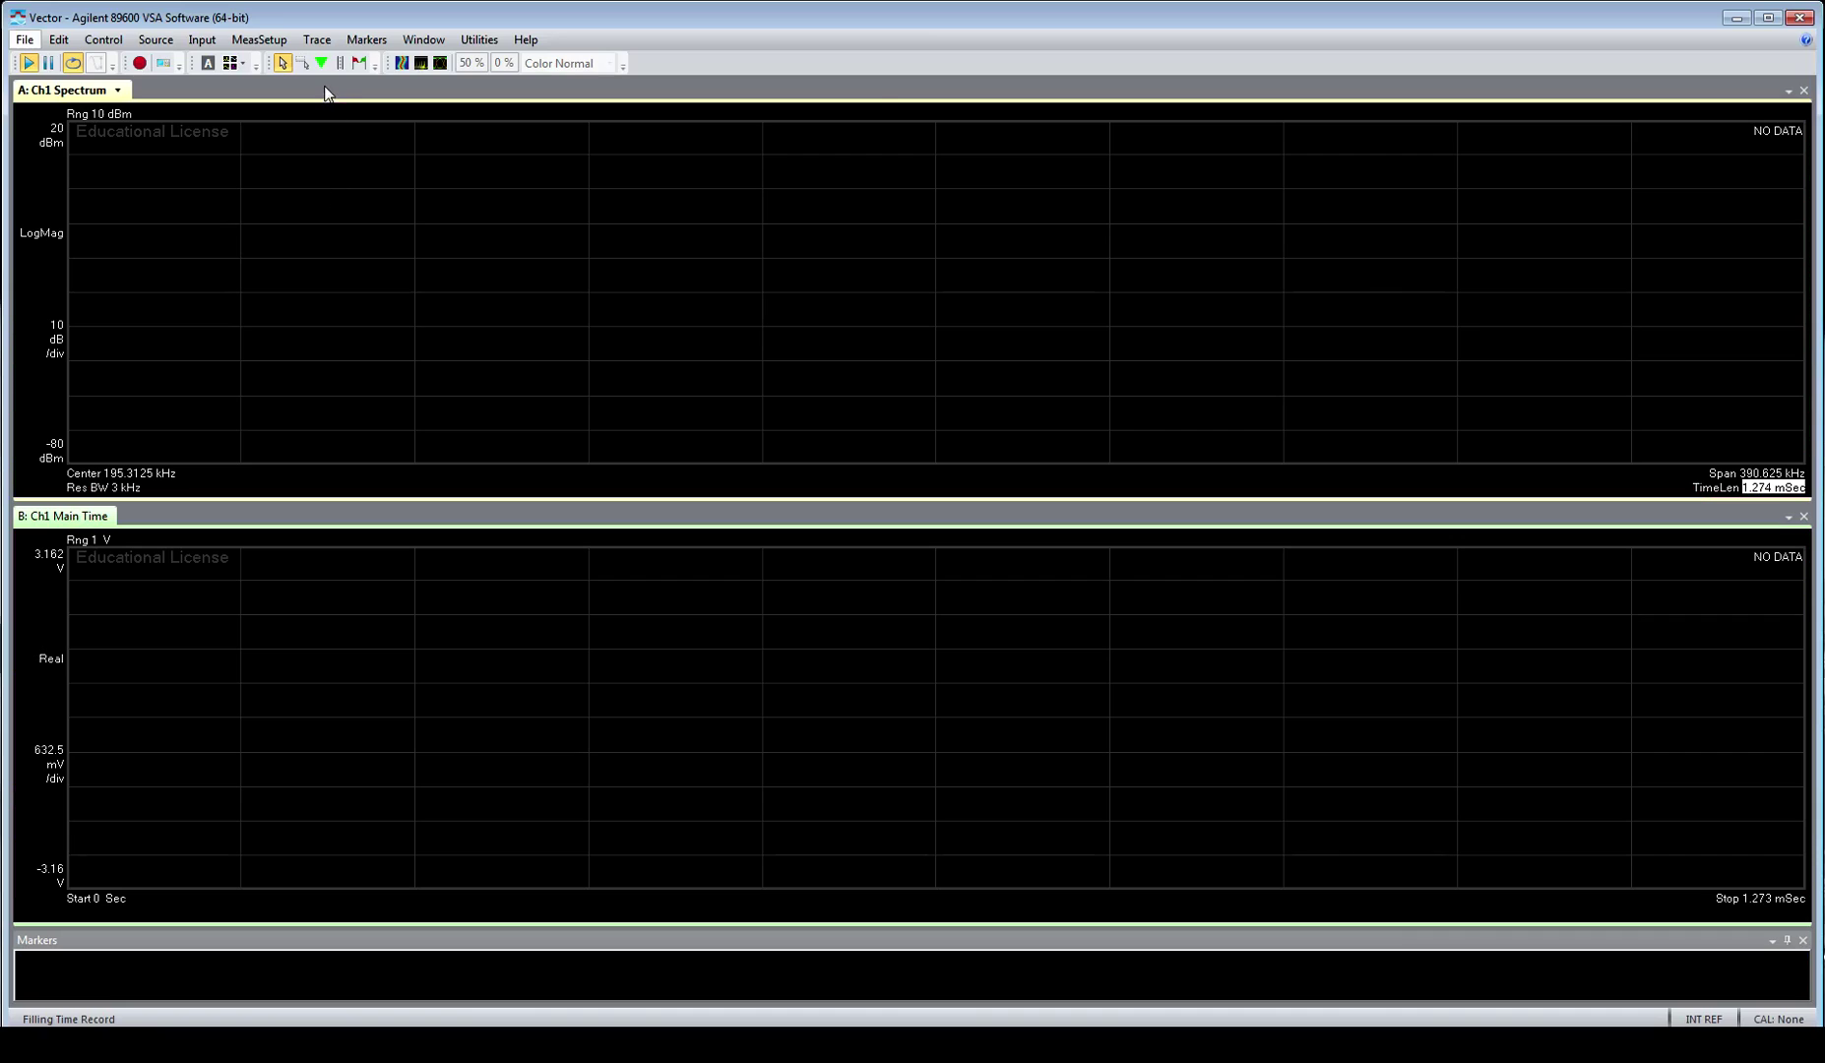
pyautogui.doubleClick(280, 284)
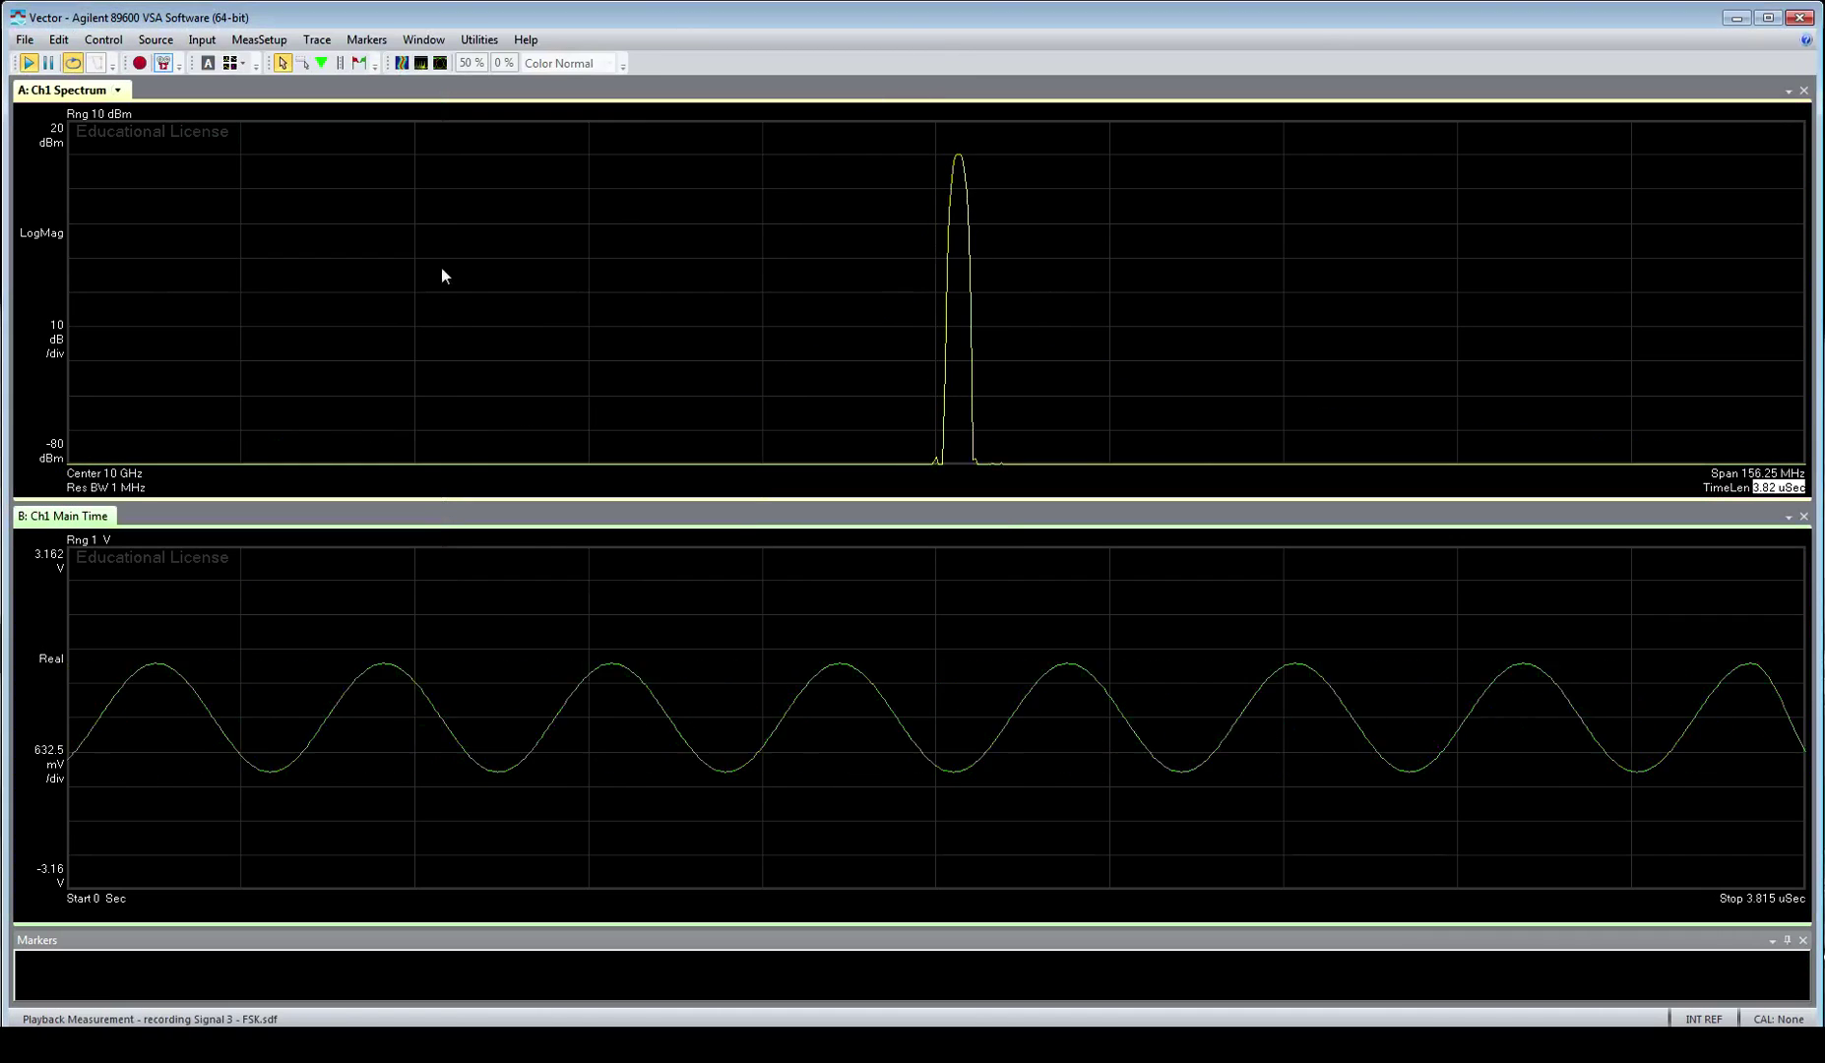
pyautogui.click(401, 64)
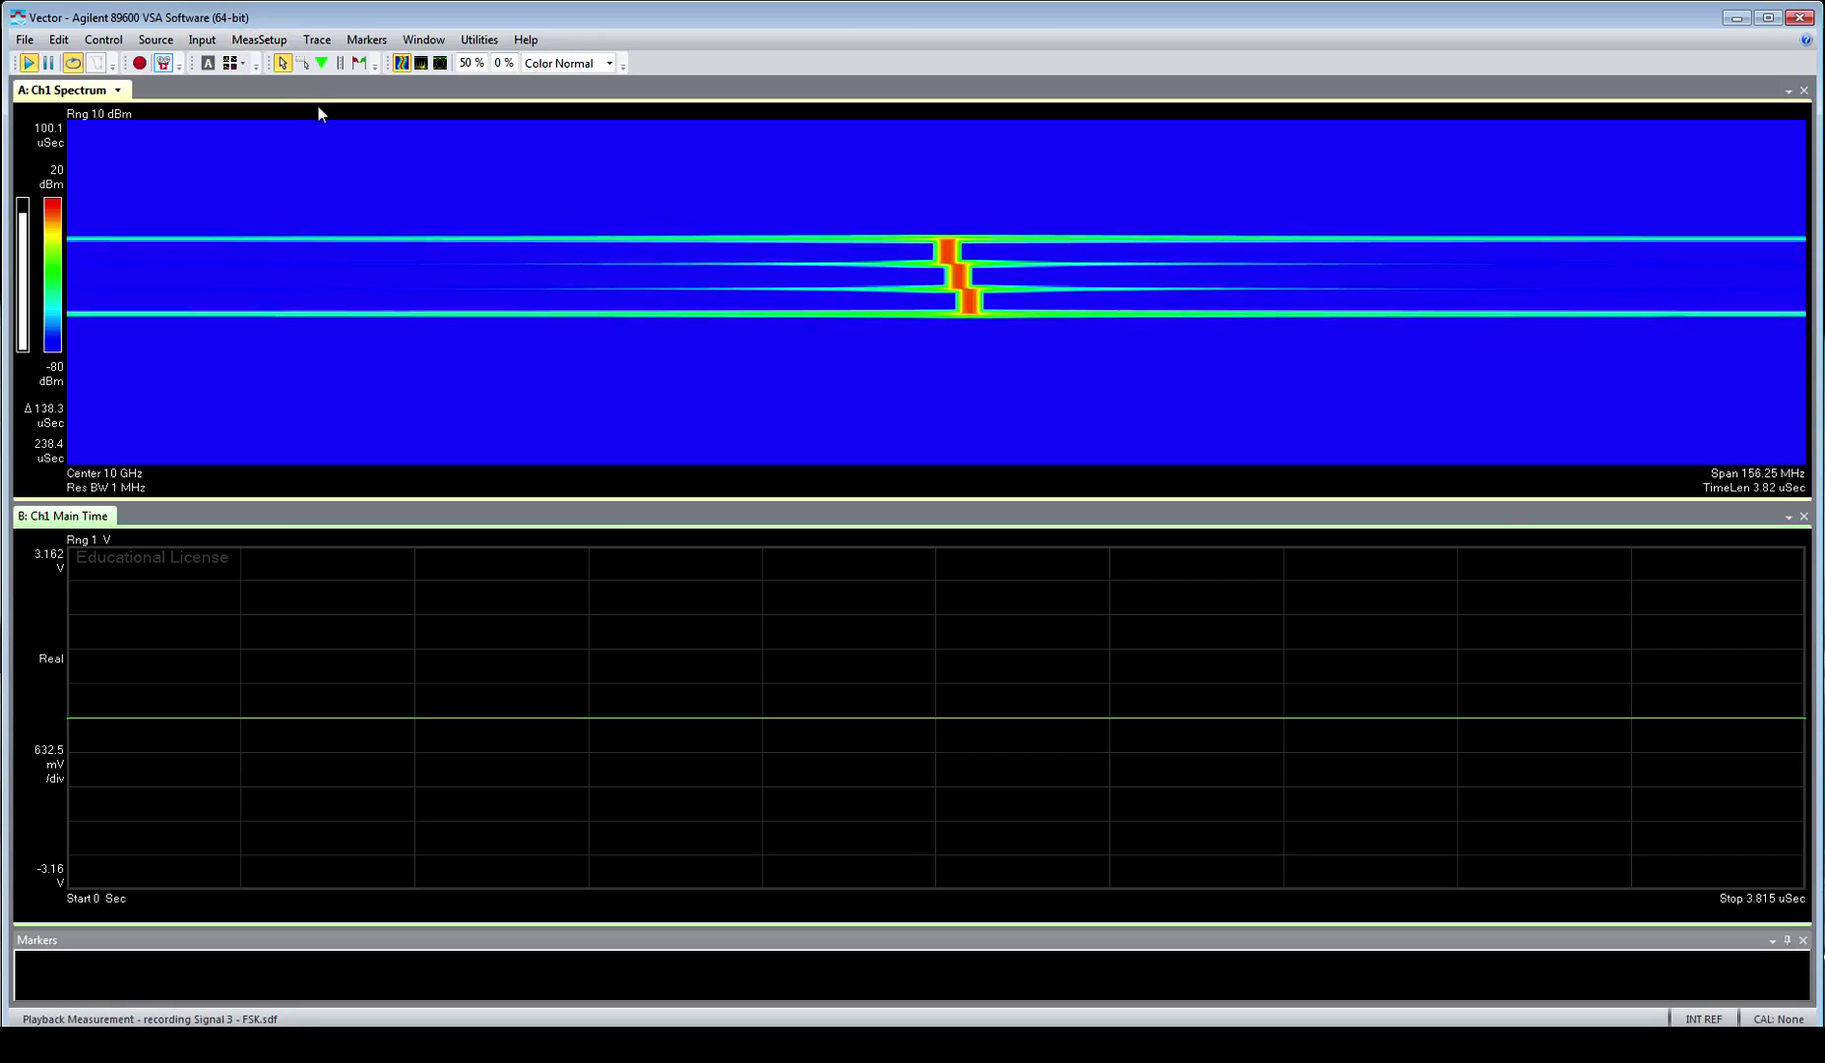
# Set the spectrum window type to Uniform in MeasSetup's ResBW settings.
pyautogui.press('Down')
pyautogui.press('Down')
pyautogui.press('Down')
pyautogui.press('Return')
pyautogui.click(1619, 458)
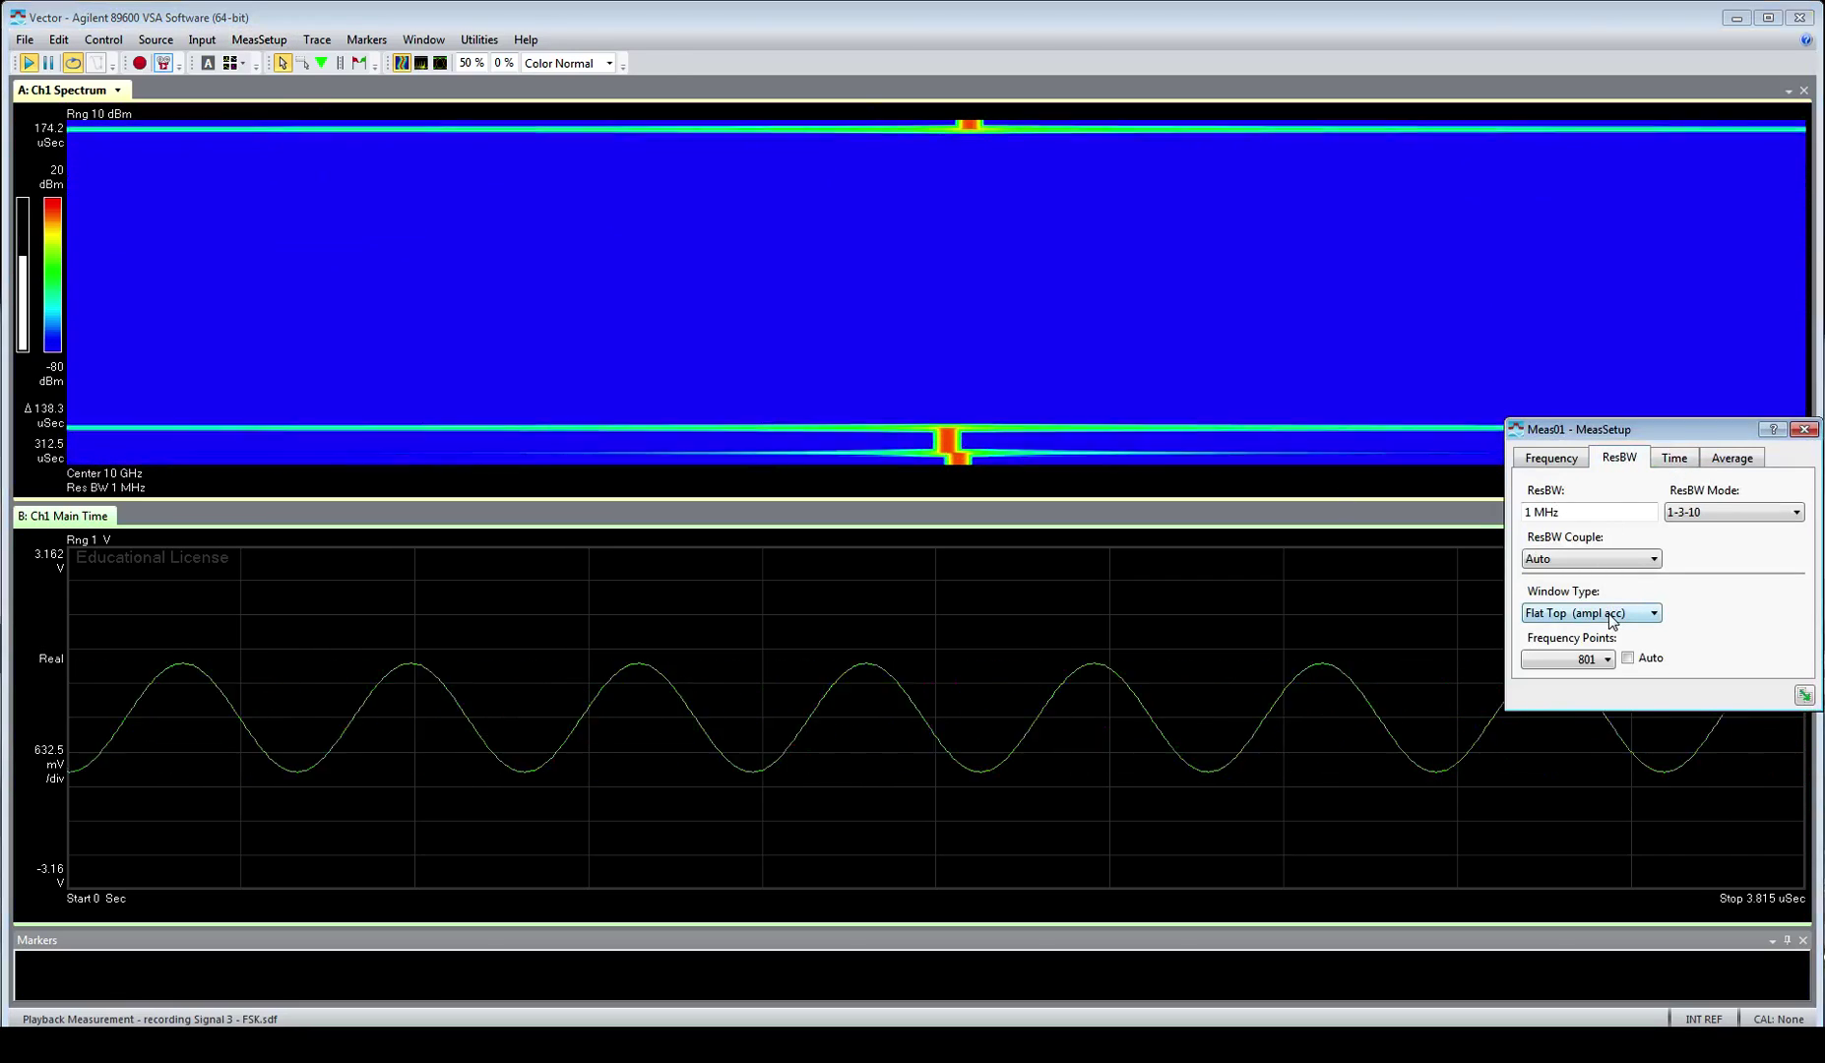
pyautogui.press('Down')
pyautogui.press('Down')
pyautogui.press('Down')
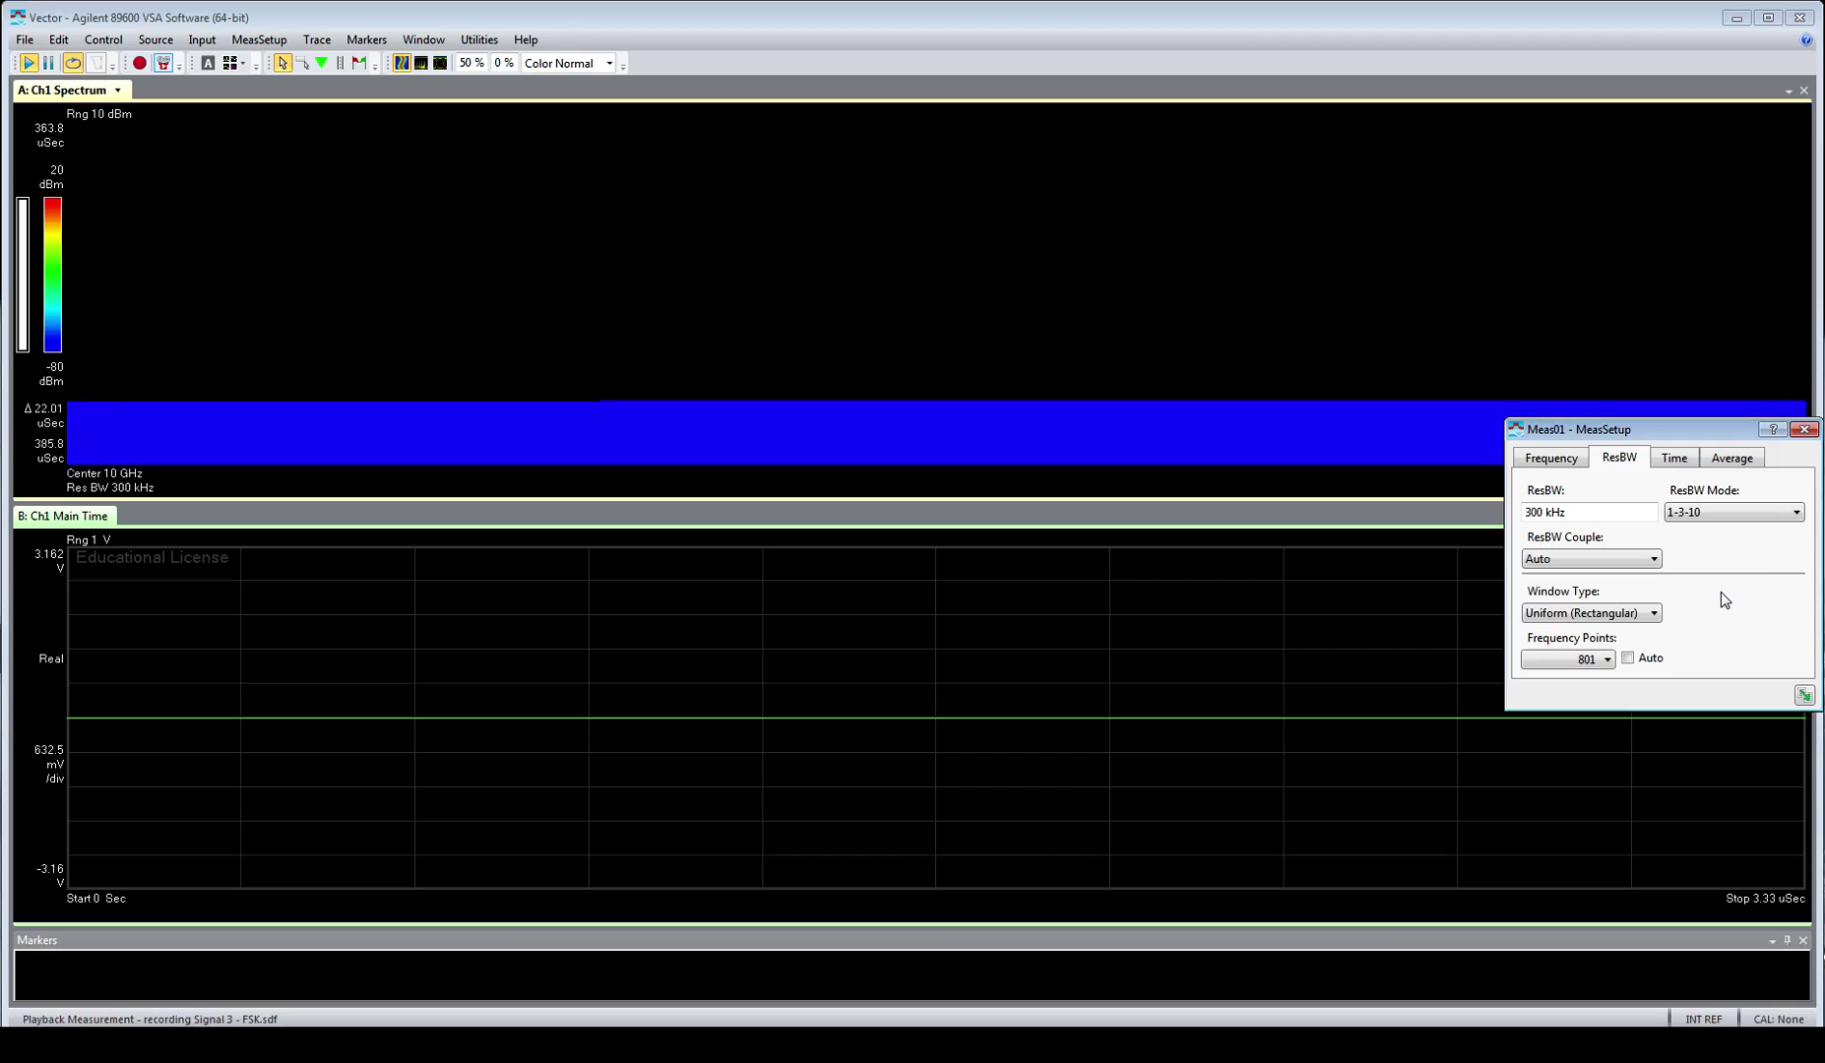
pyautogui.click(1804, 429)
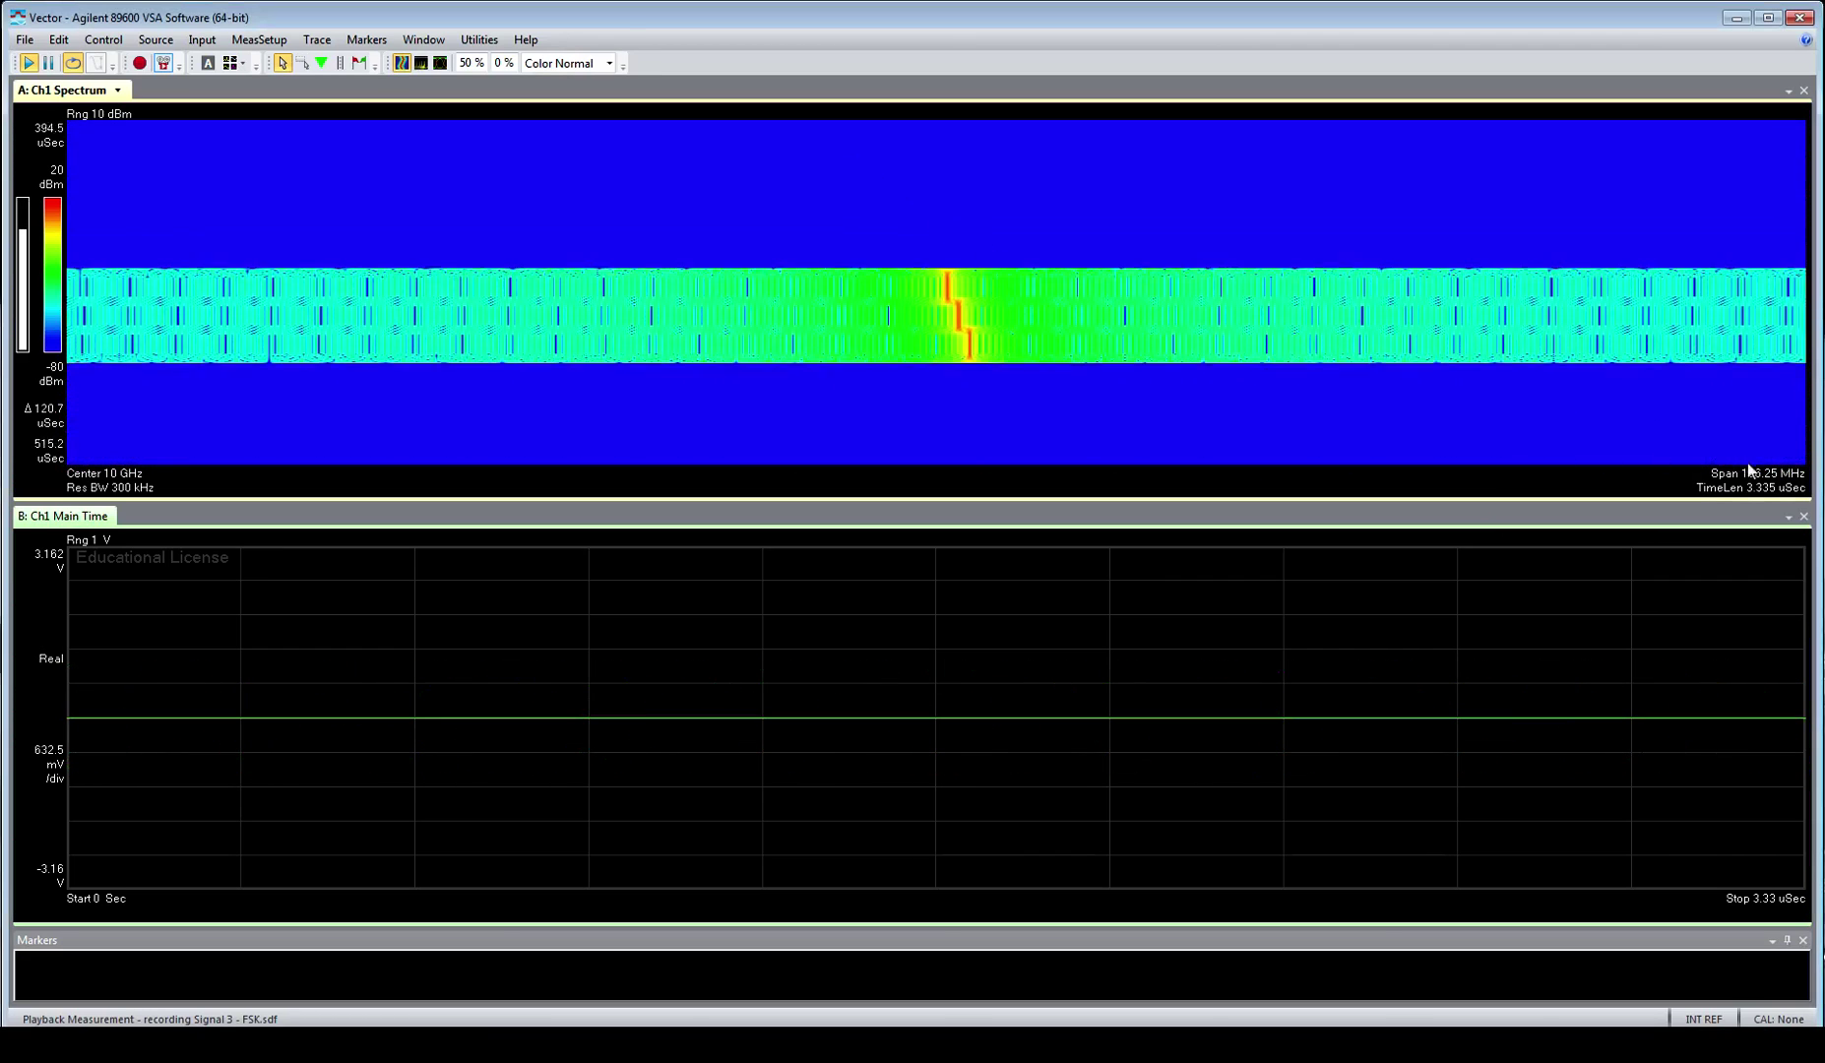
# Narrow the frequency span to 20 MHz.
pyautogui.click(1751, 470)
pyautogui.write('20')
pyautogui.press('Return')
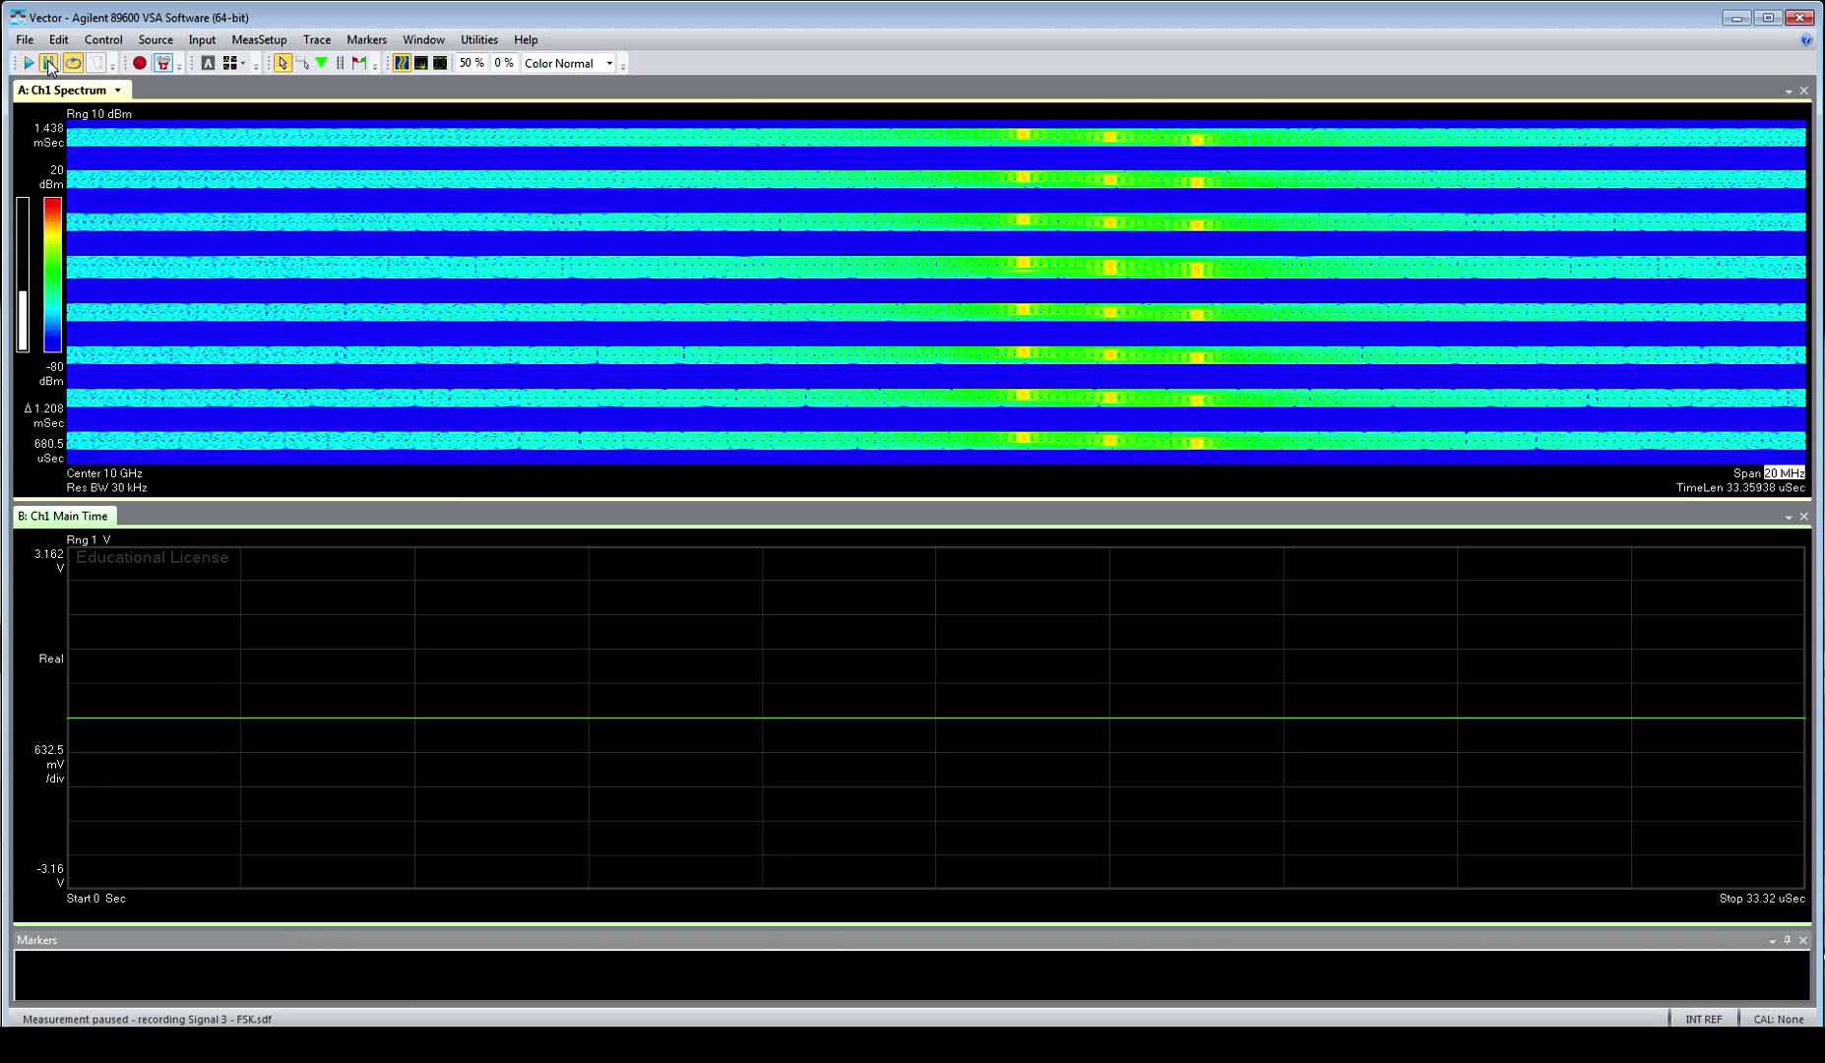
# Raise Max Overlap to 98 % in the Time settings, then replay and pause on an FSK burst.
pyautogui.click(50, 63)
pyautogui.click(49, 63)
pyautogui.click(49, 63)
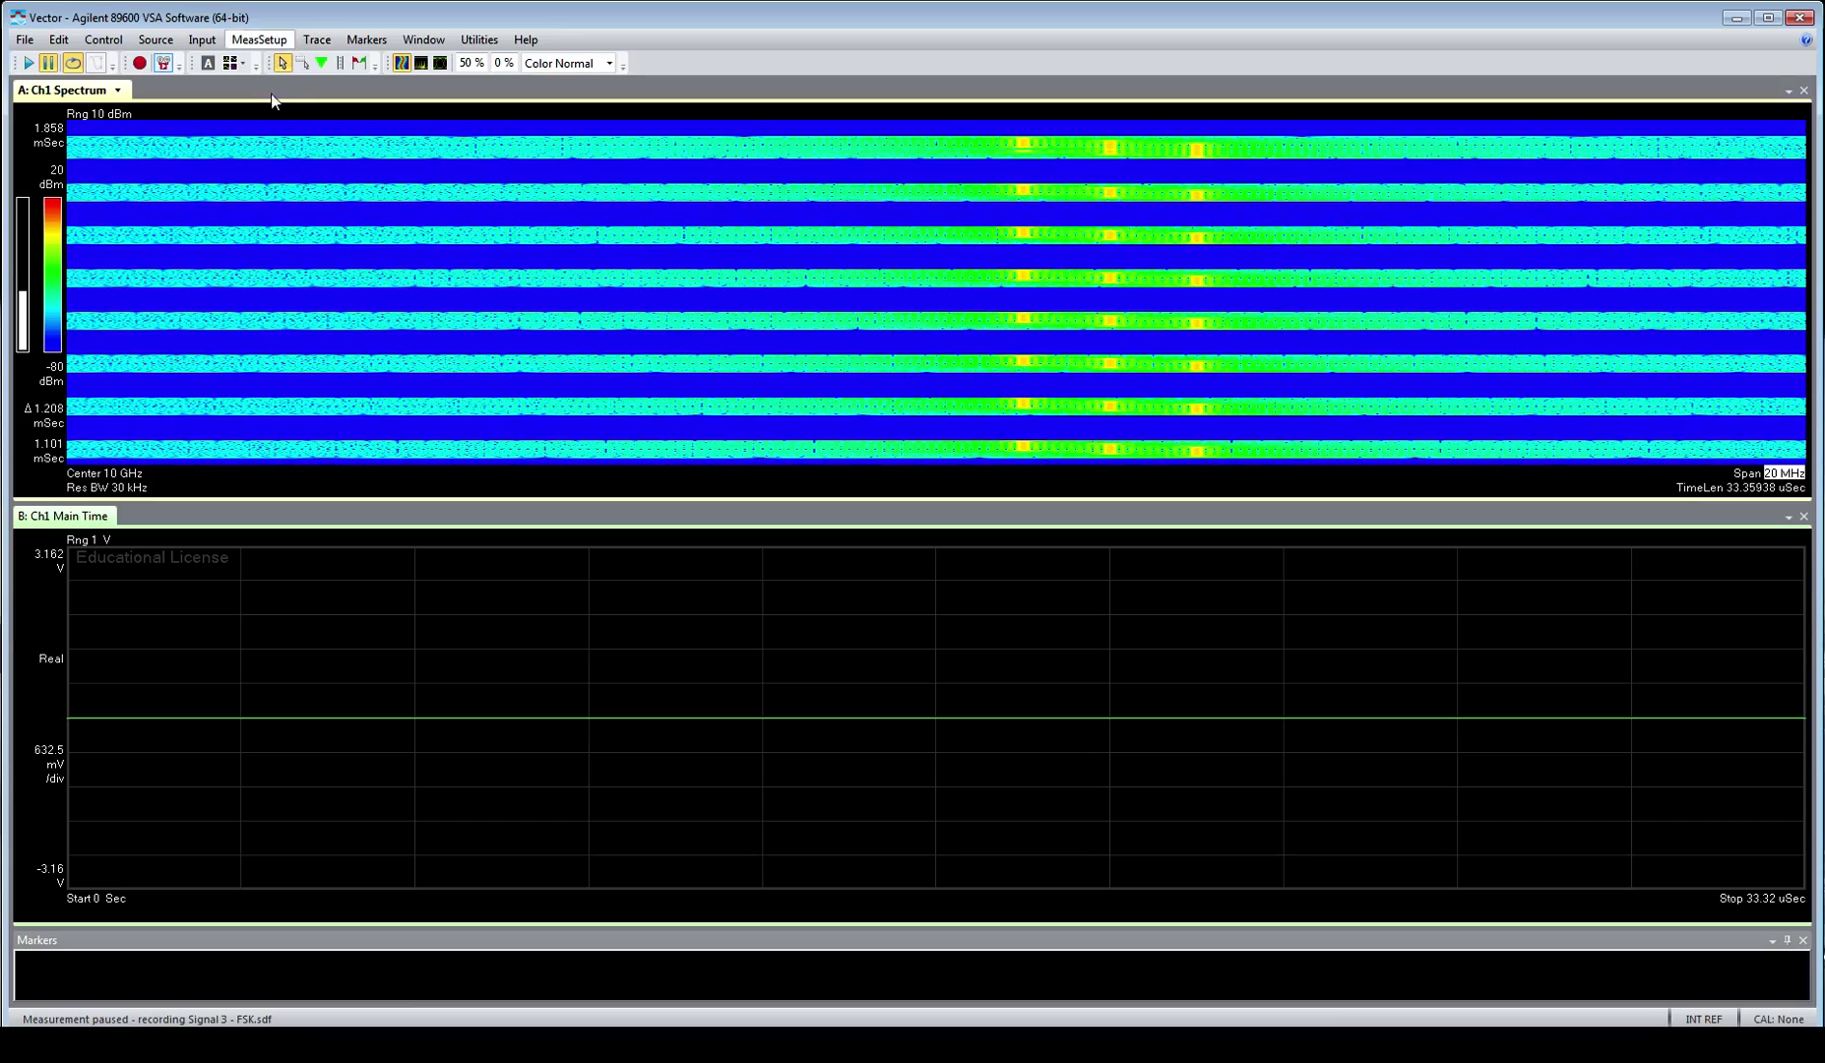
pyautogui.click(1585, 595)
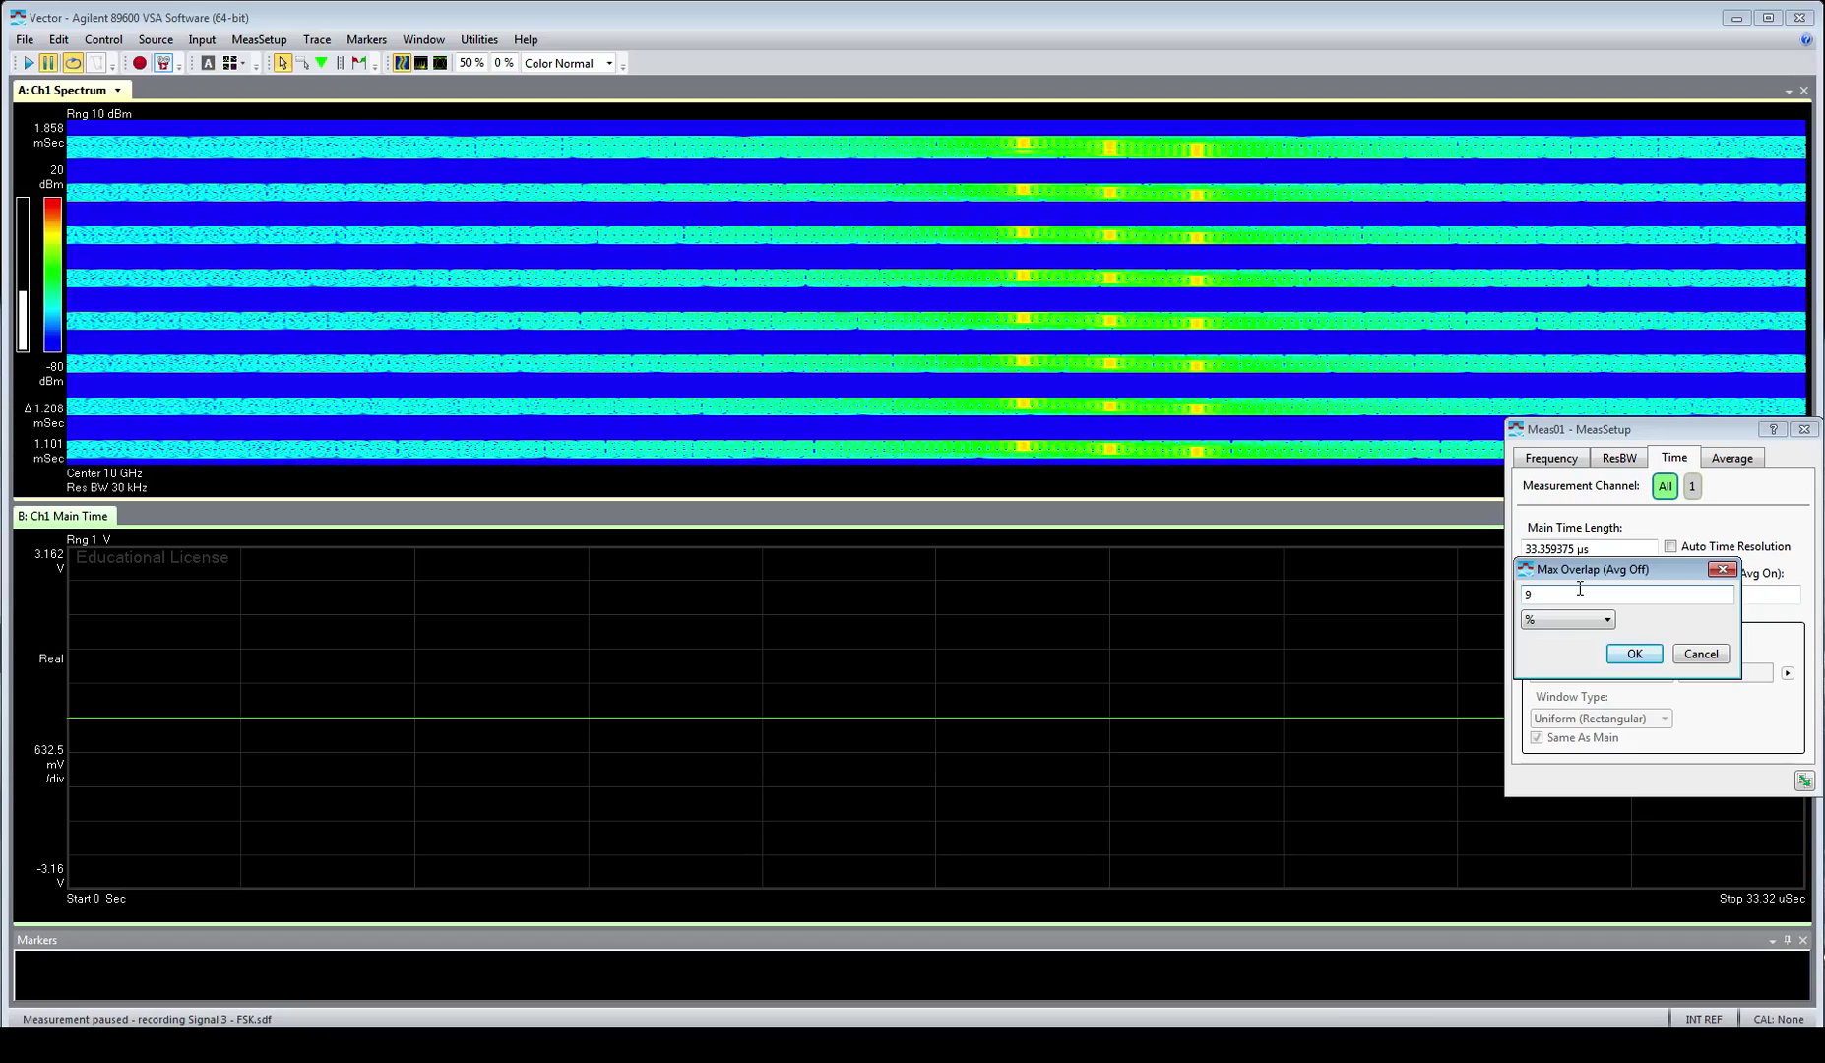
pyautogui.click(1631, 660)
pyautogui.click(1804, 429)
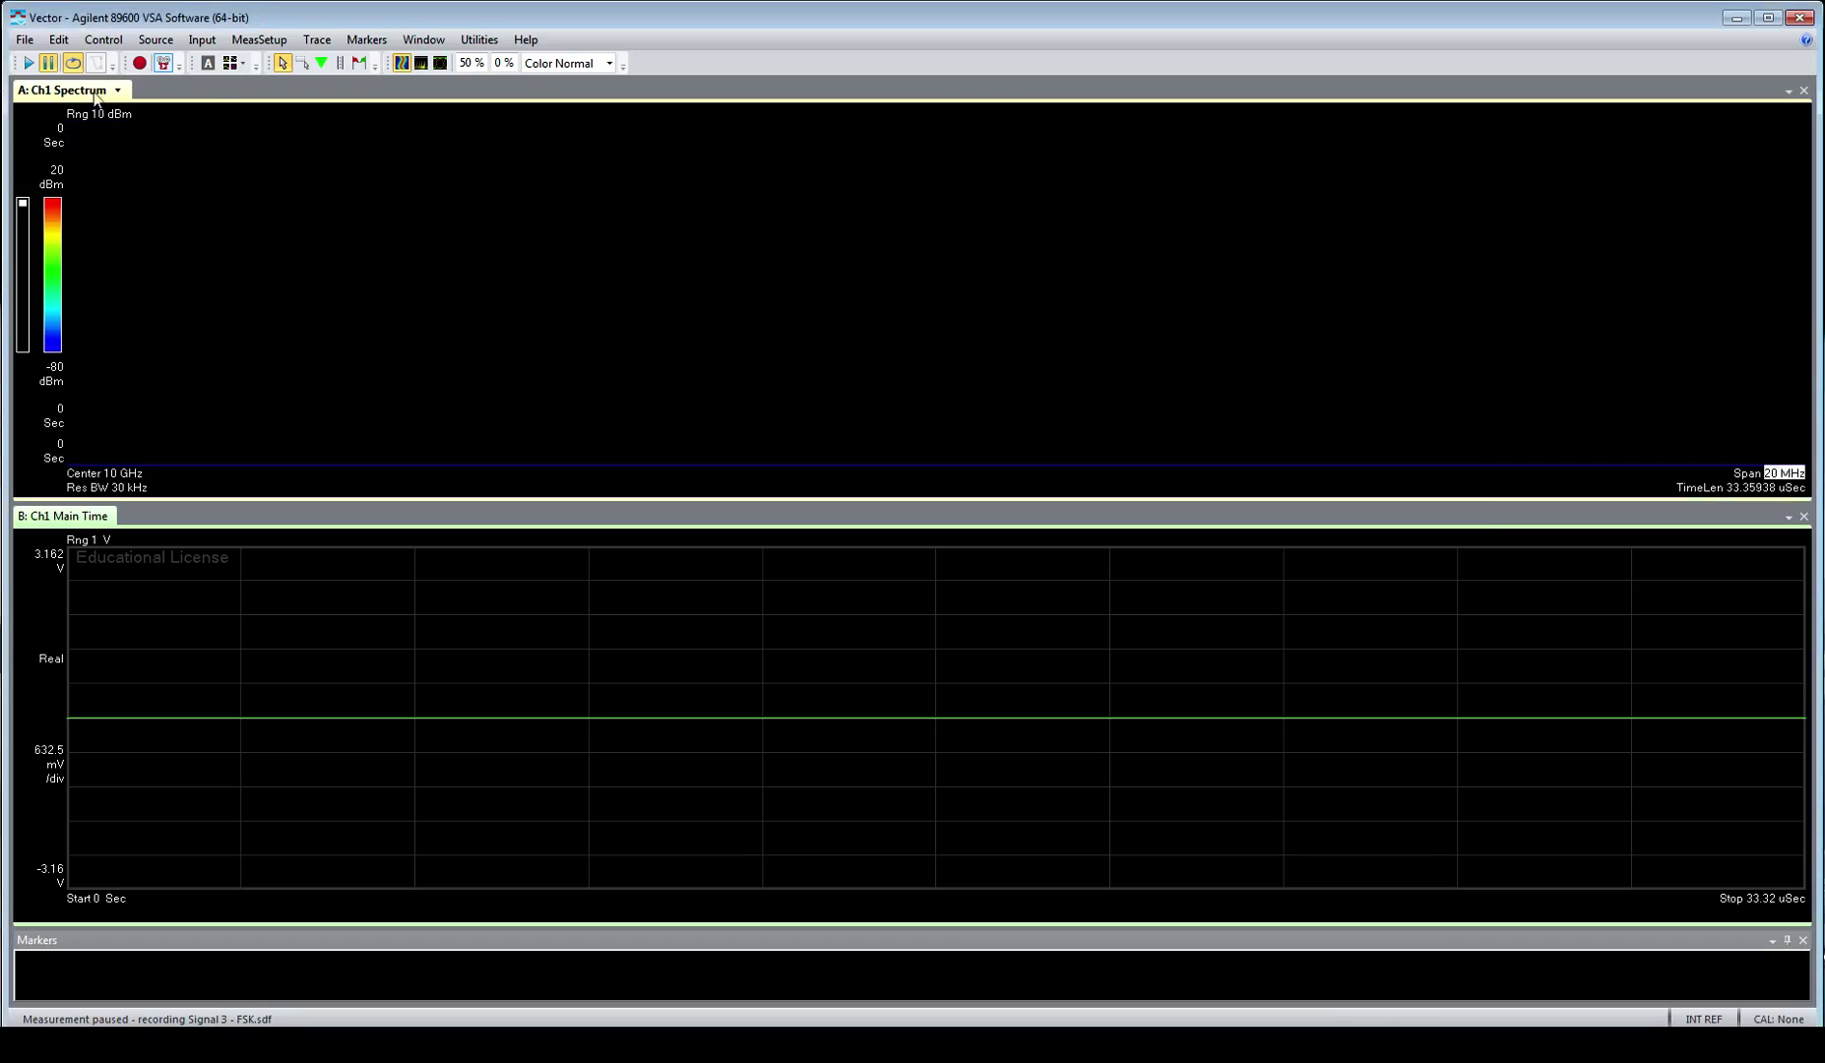
pyautogui.click(30, 63)
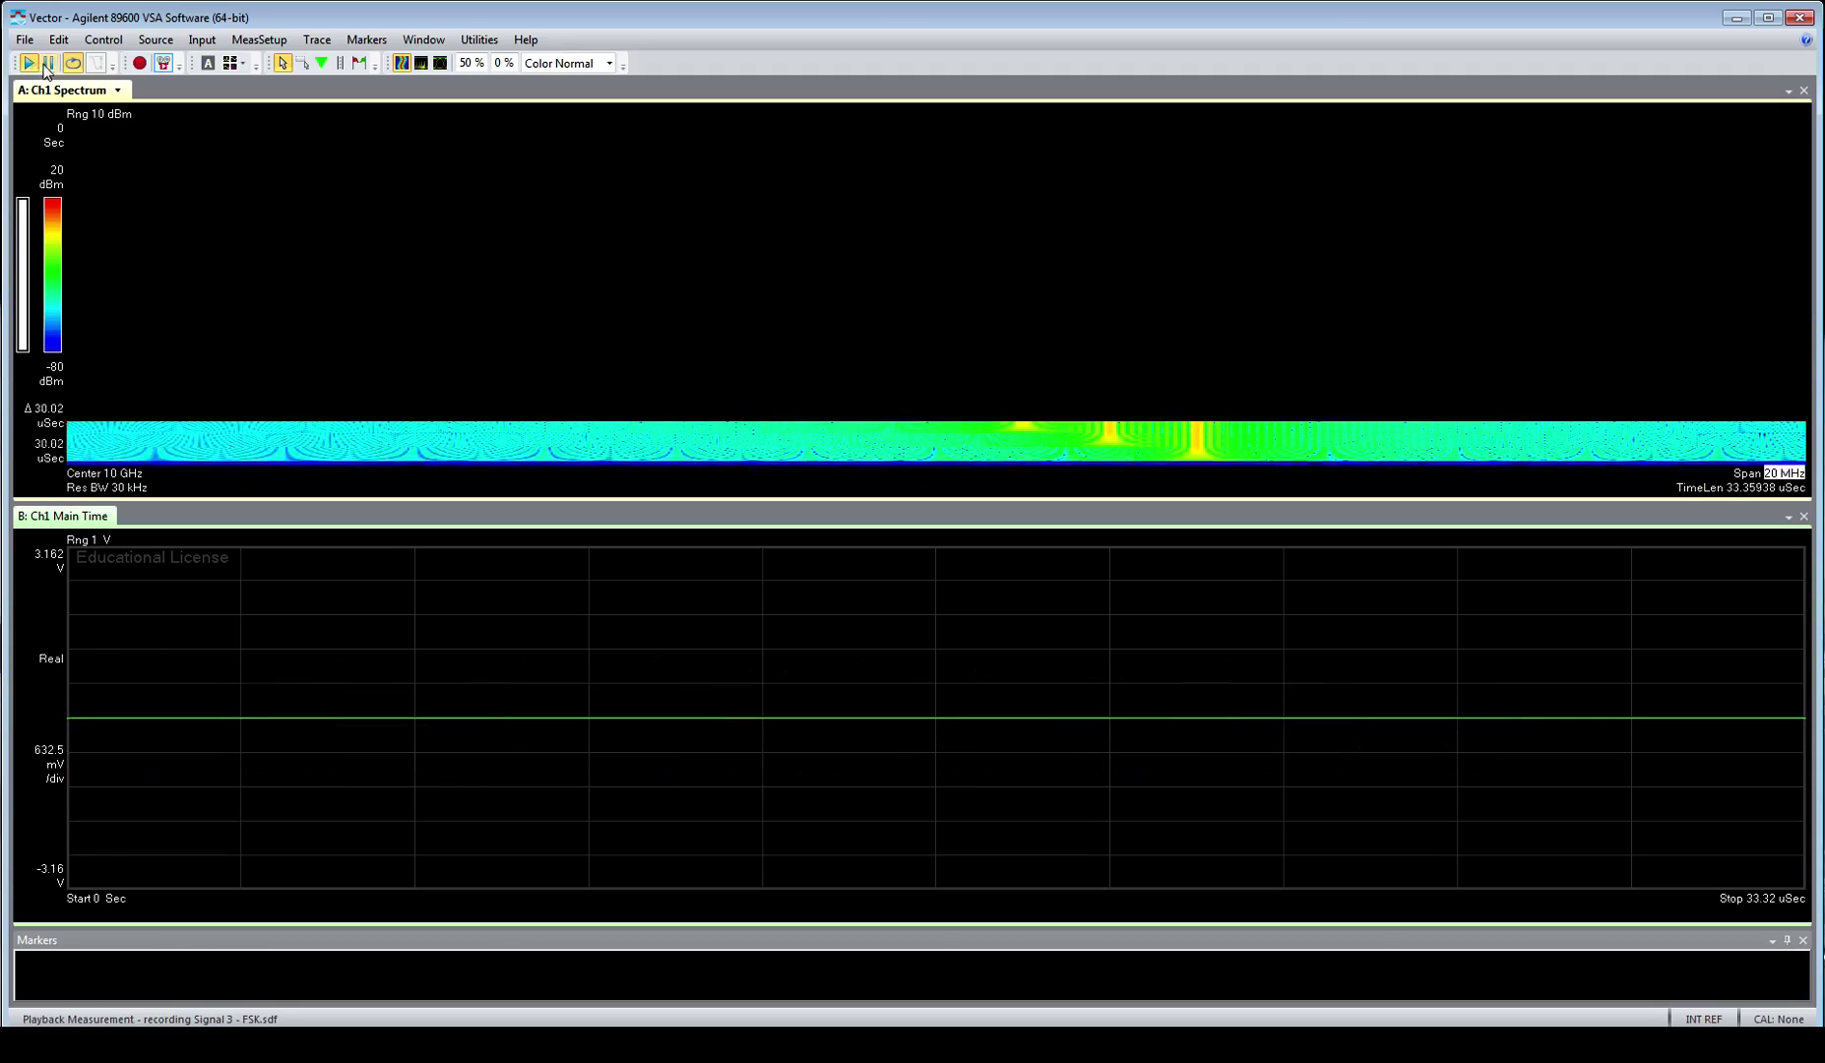
pyautogui.click(48, 65)
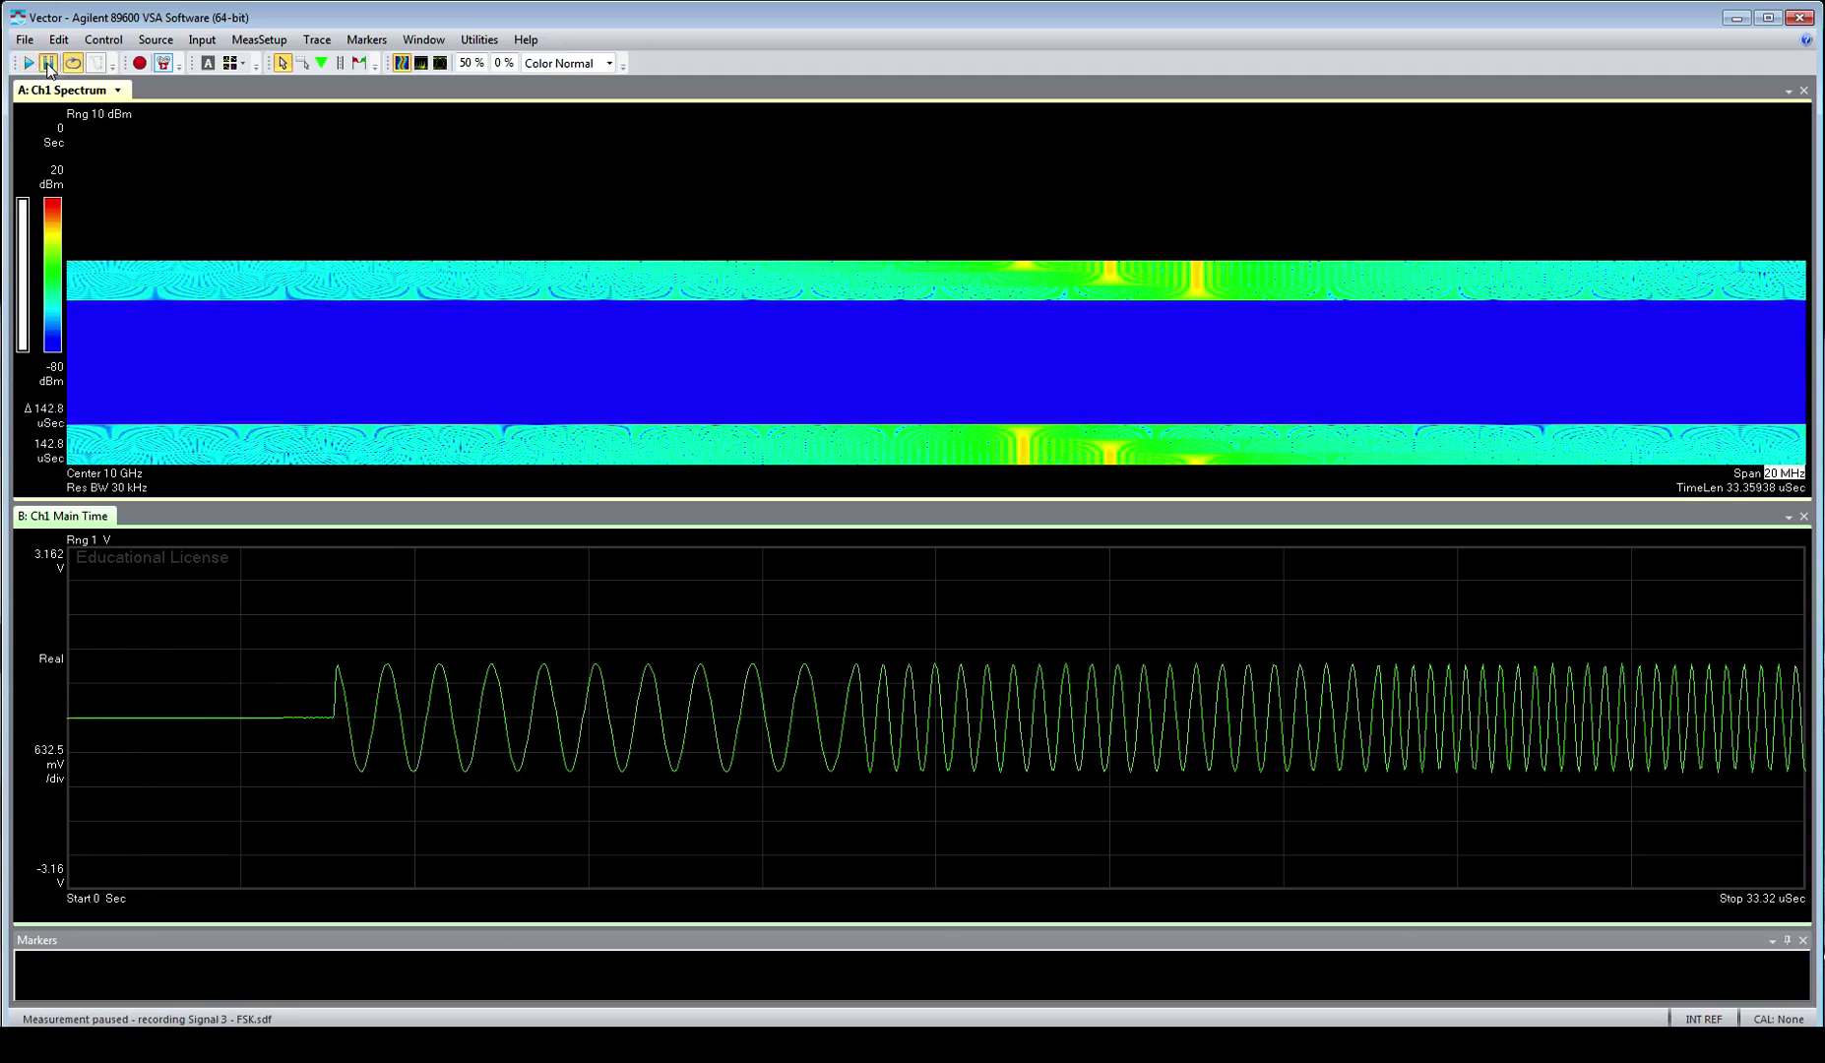
# Set the main time length to 40 µs, then replay and pause on one full FSK burst.
pyautogui.click(1773, 490)
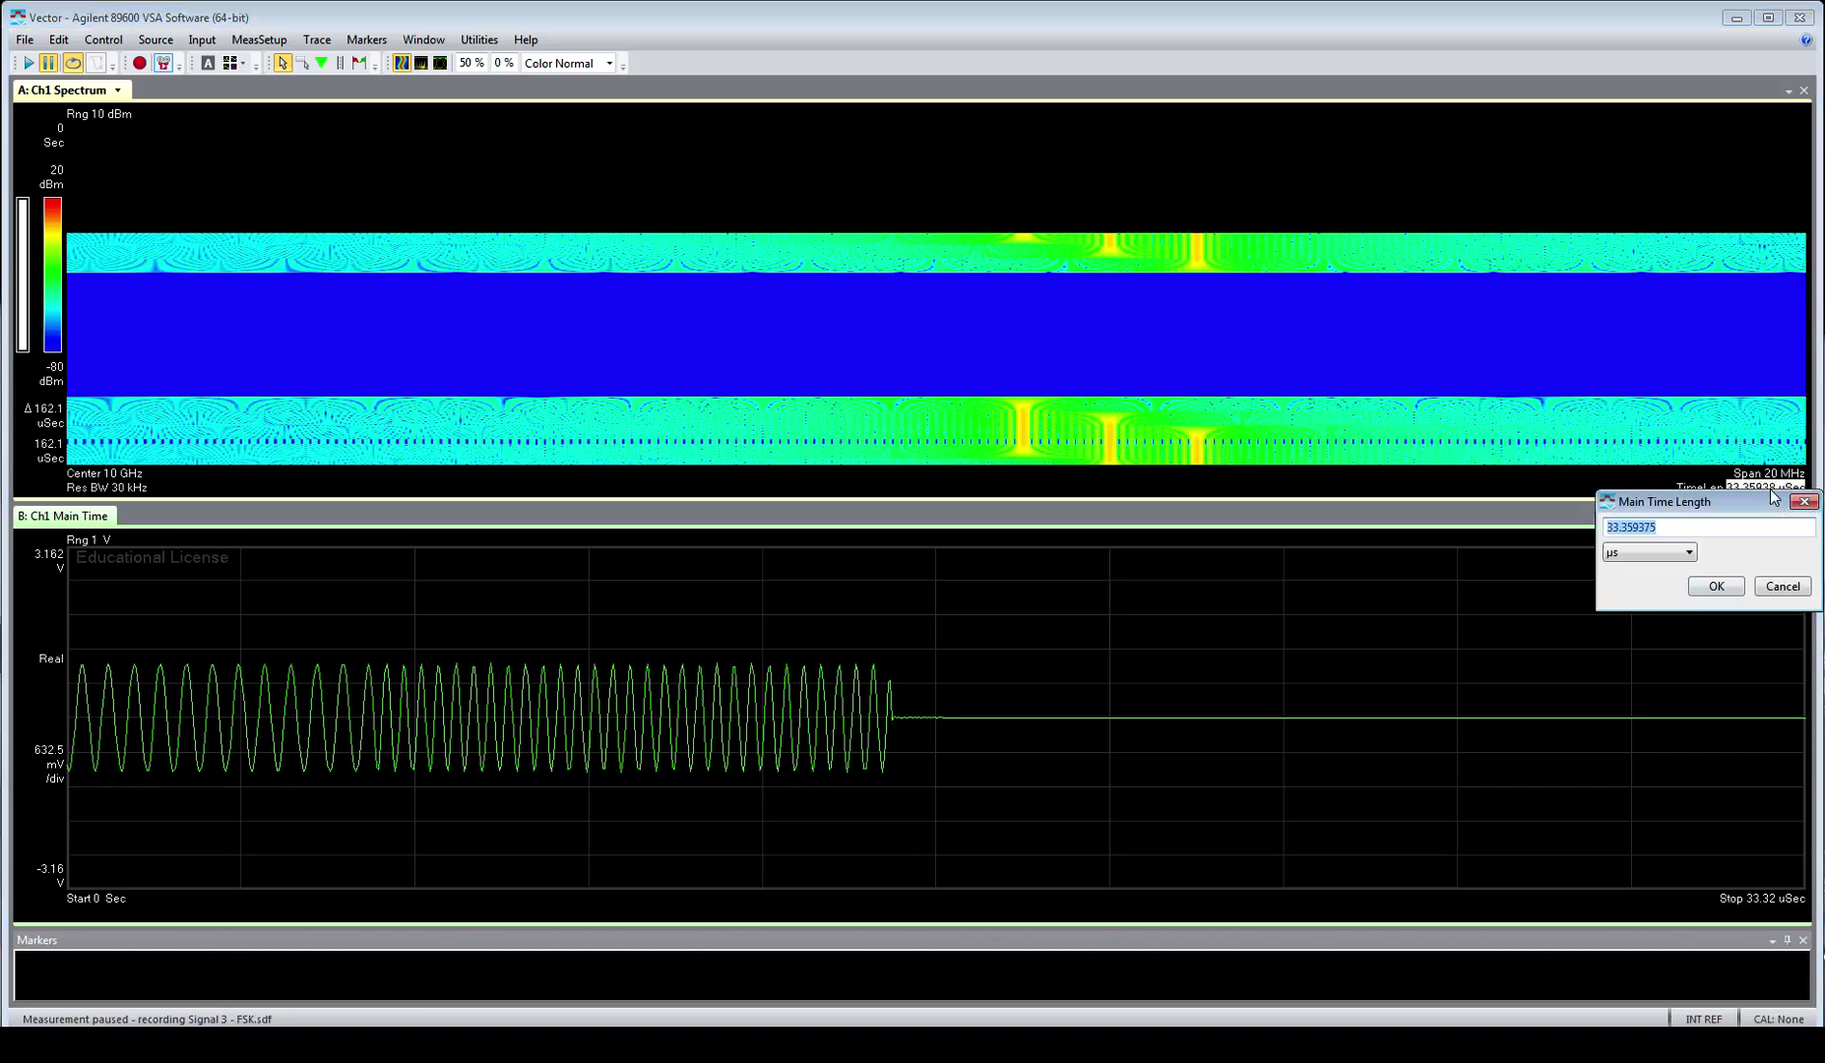
pyautogui.press('Return')
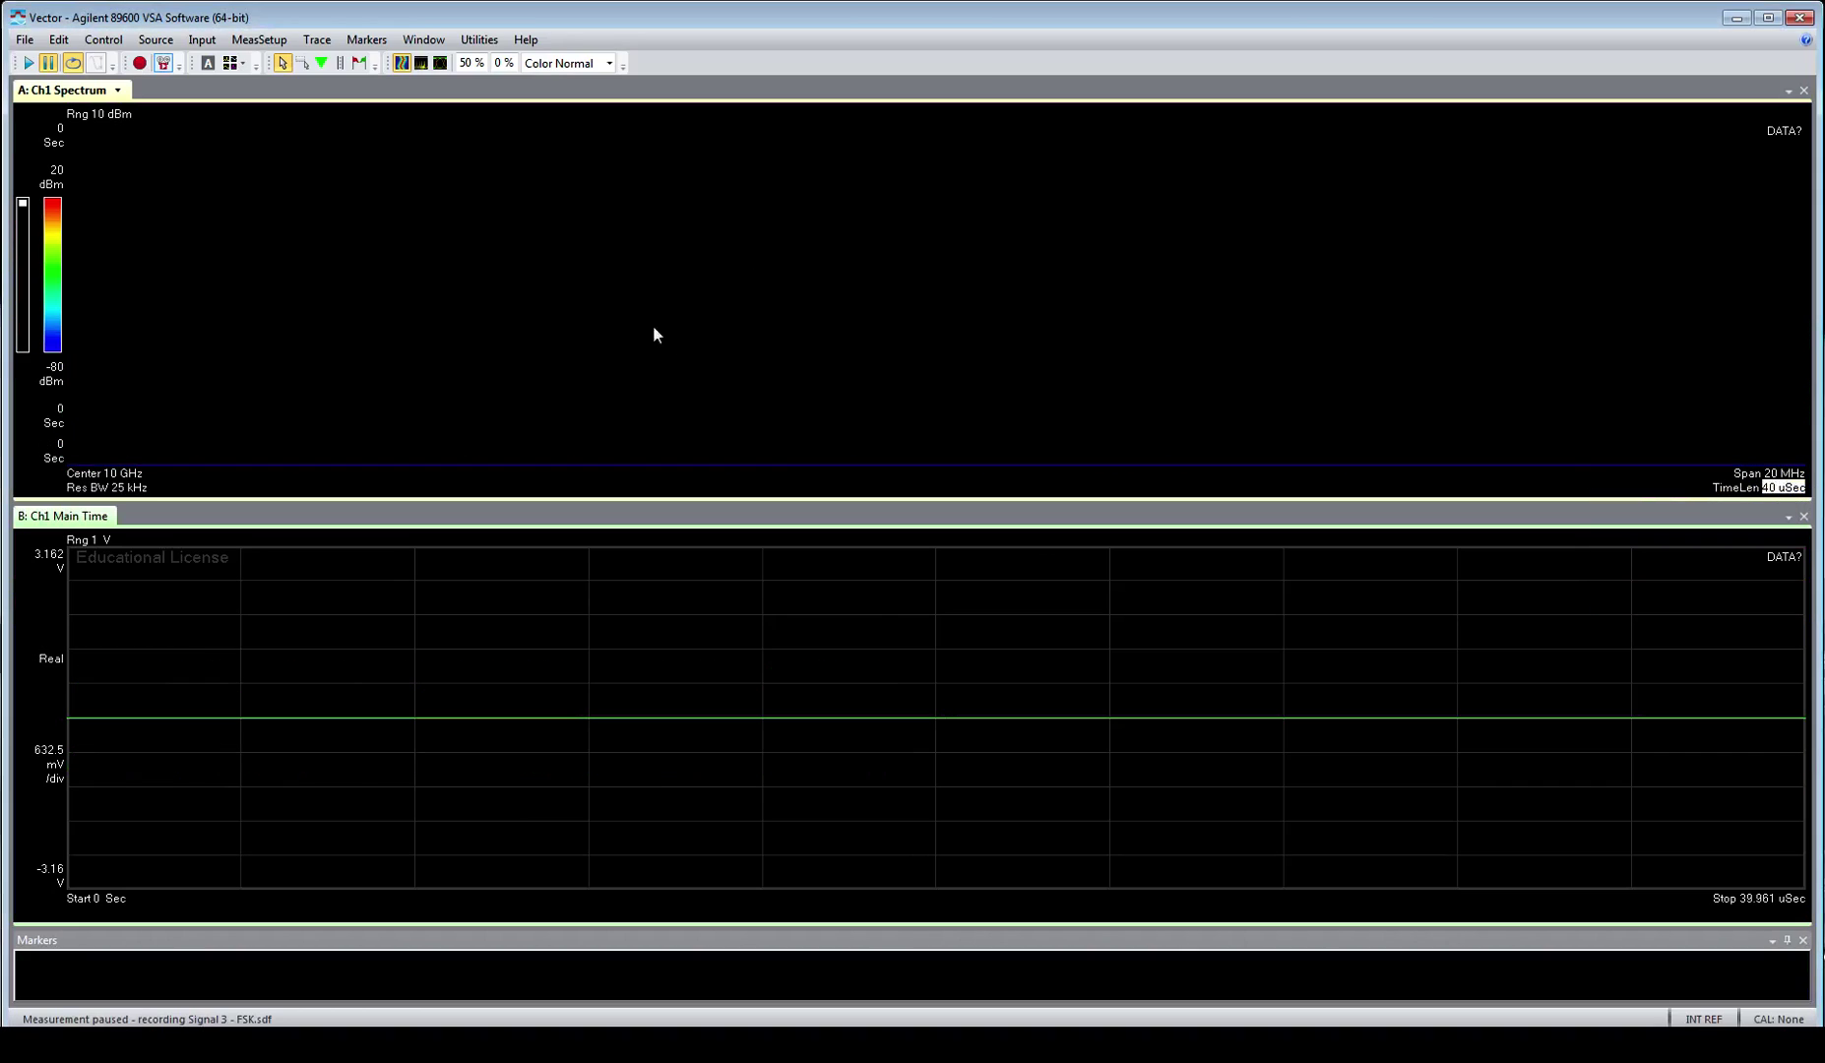
pyautogui.click(23, 63)
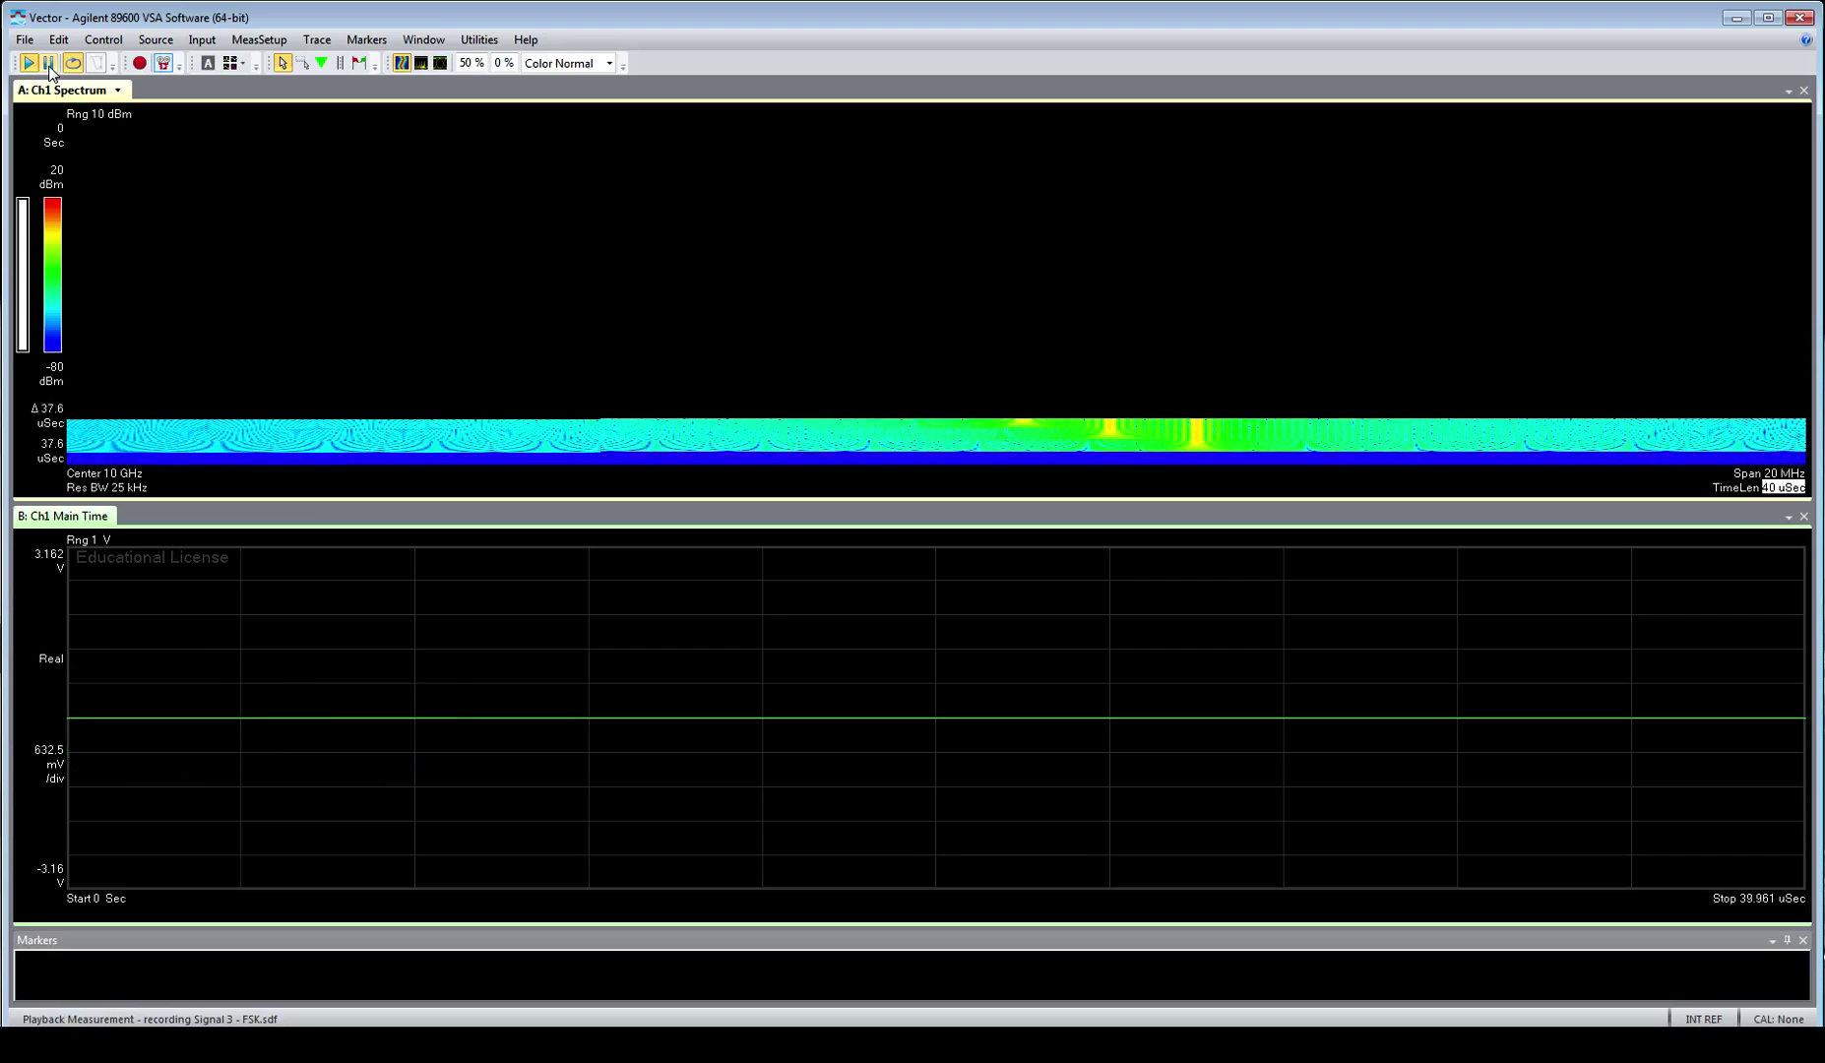
pyautogui.click(50, 69)
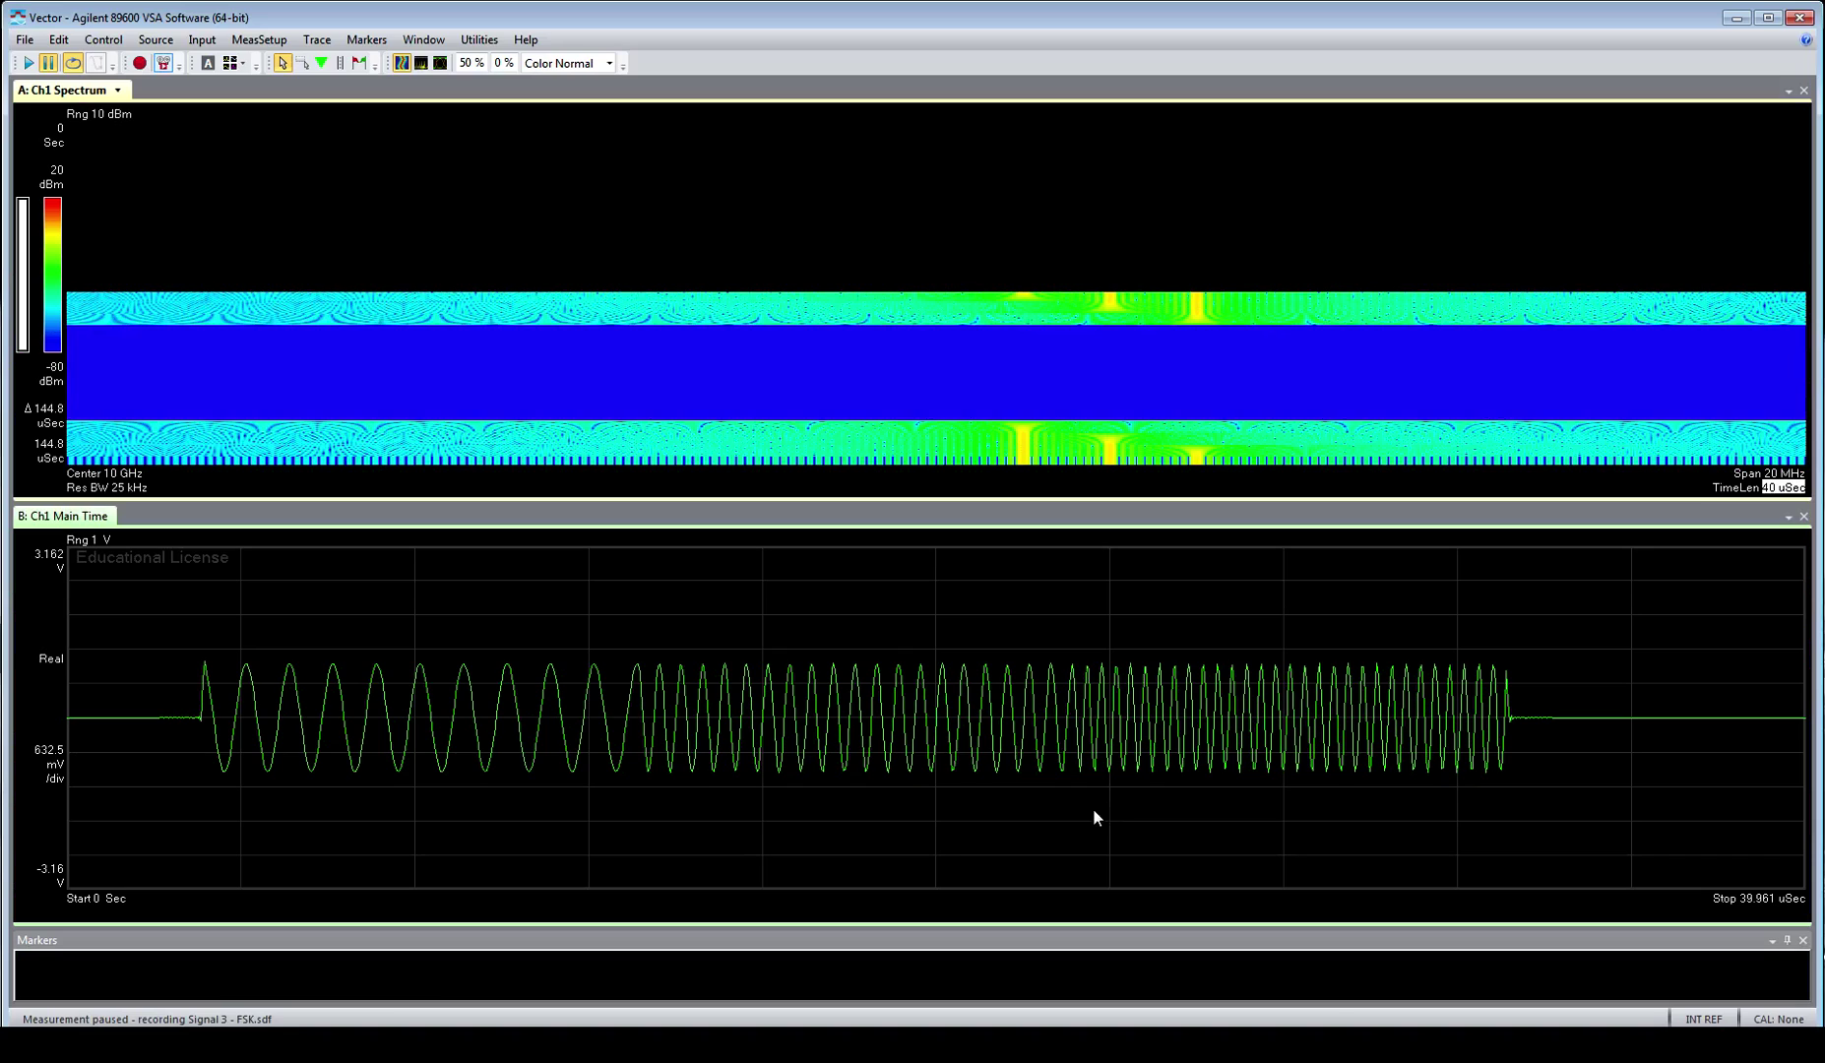
# Select trace B and scroll its format to Delay.
pyautogui.click(49, 657)
pyautogui.scroll(-3, 168, 732)
pyautogui.scroll(-4, 169, 726)
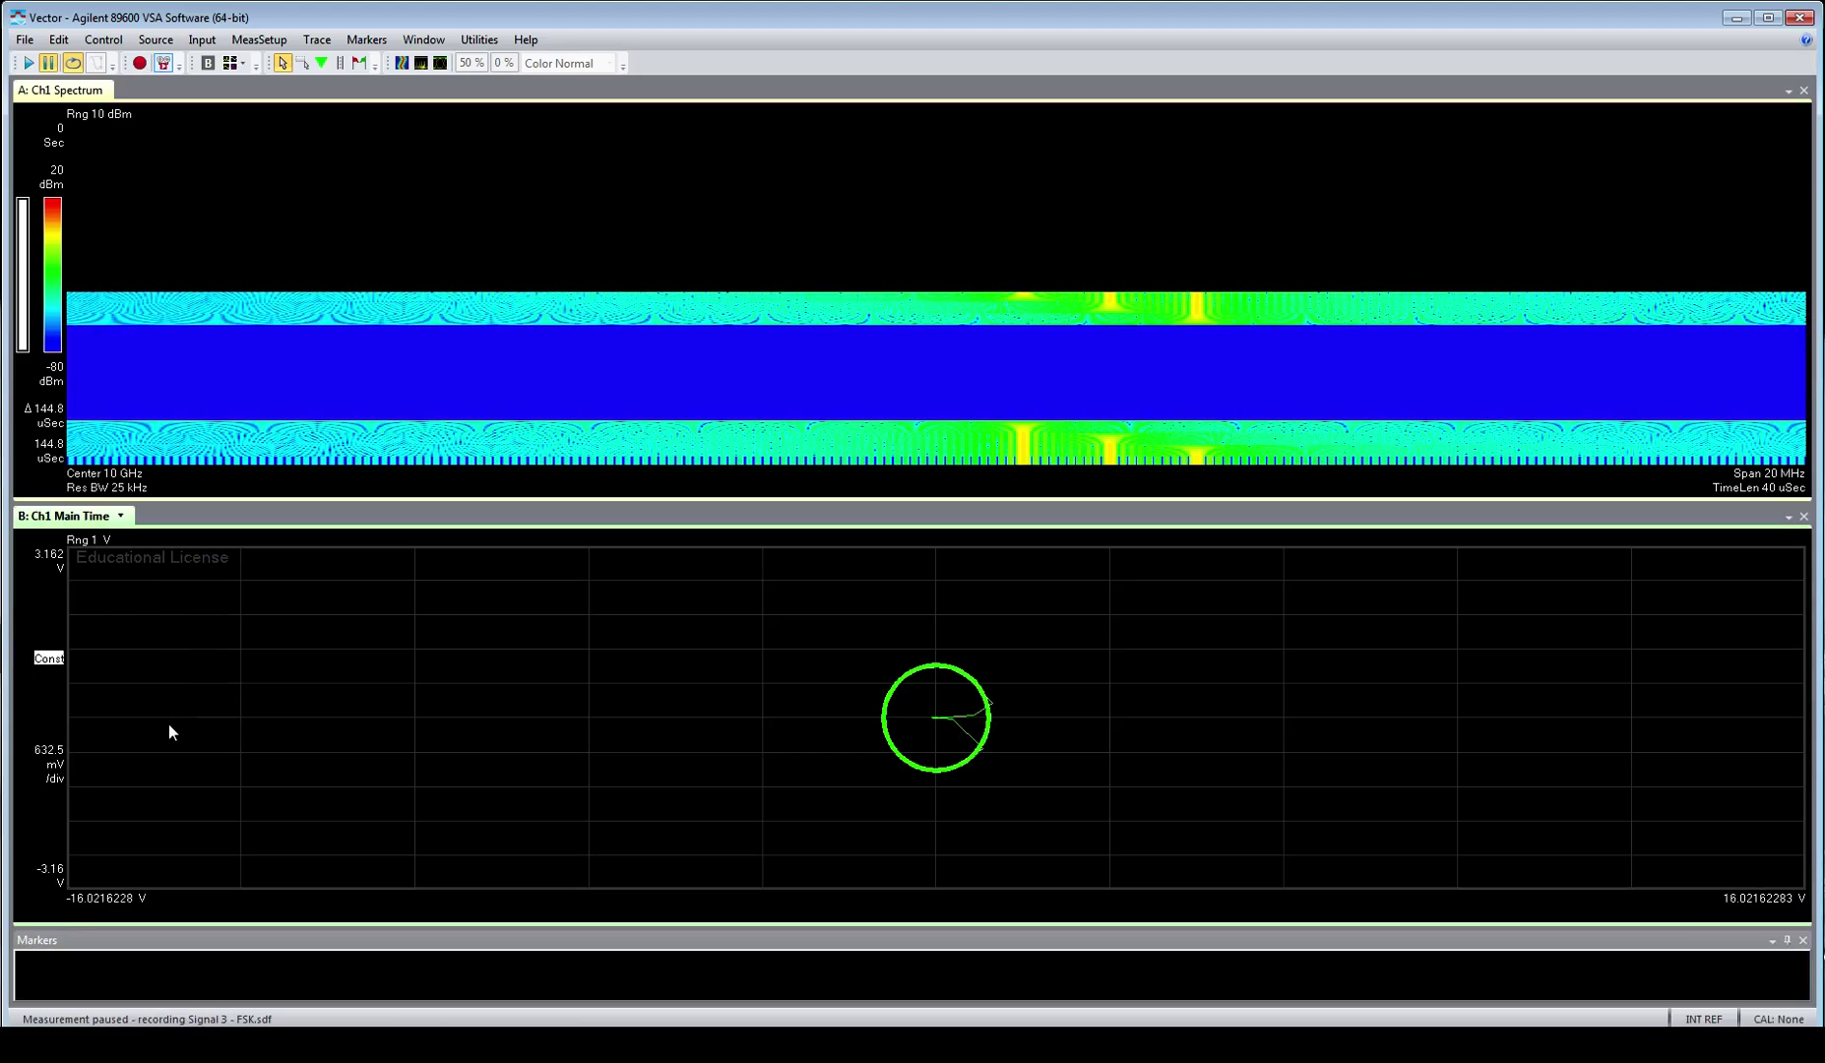
pyautogui.scroll(-4, 169, 722)
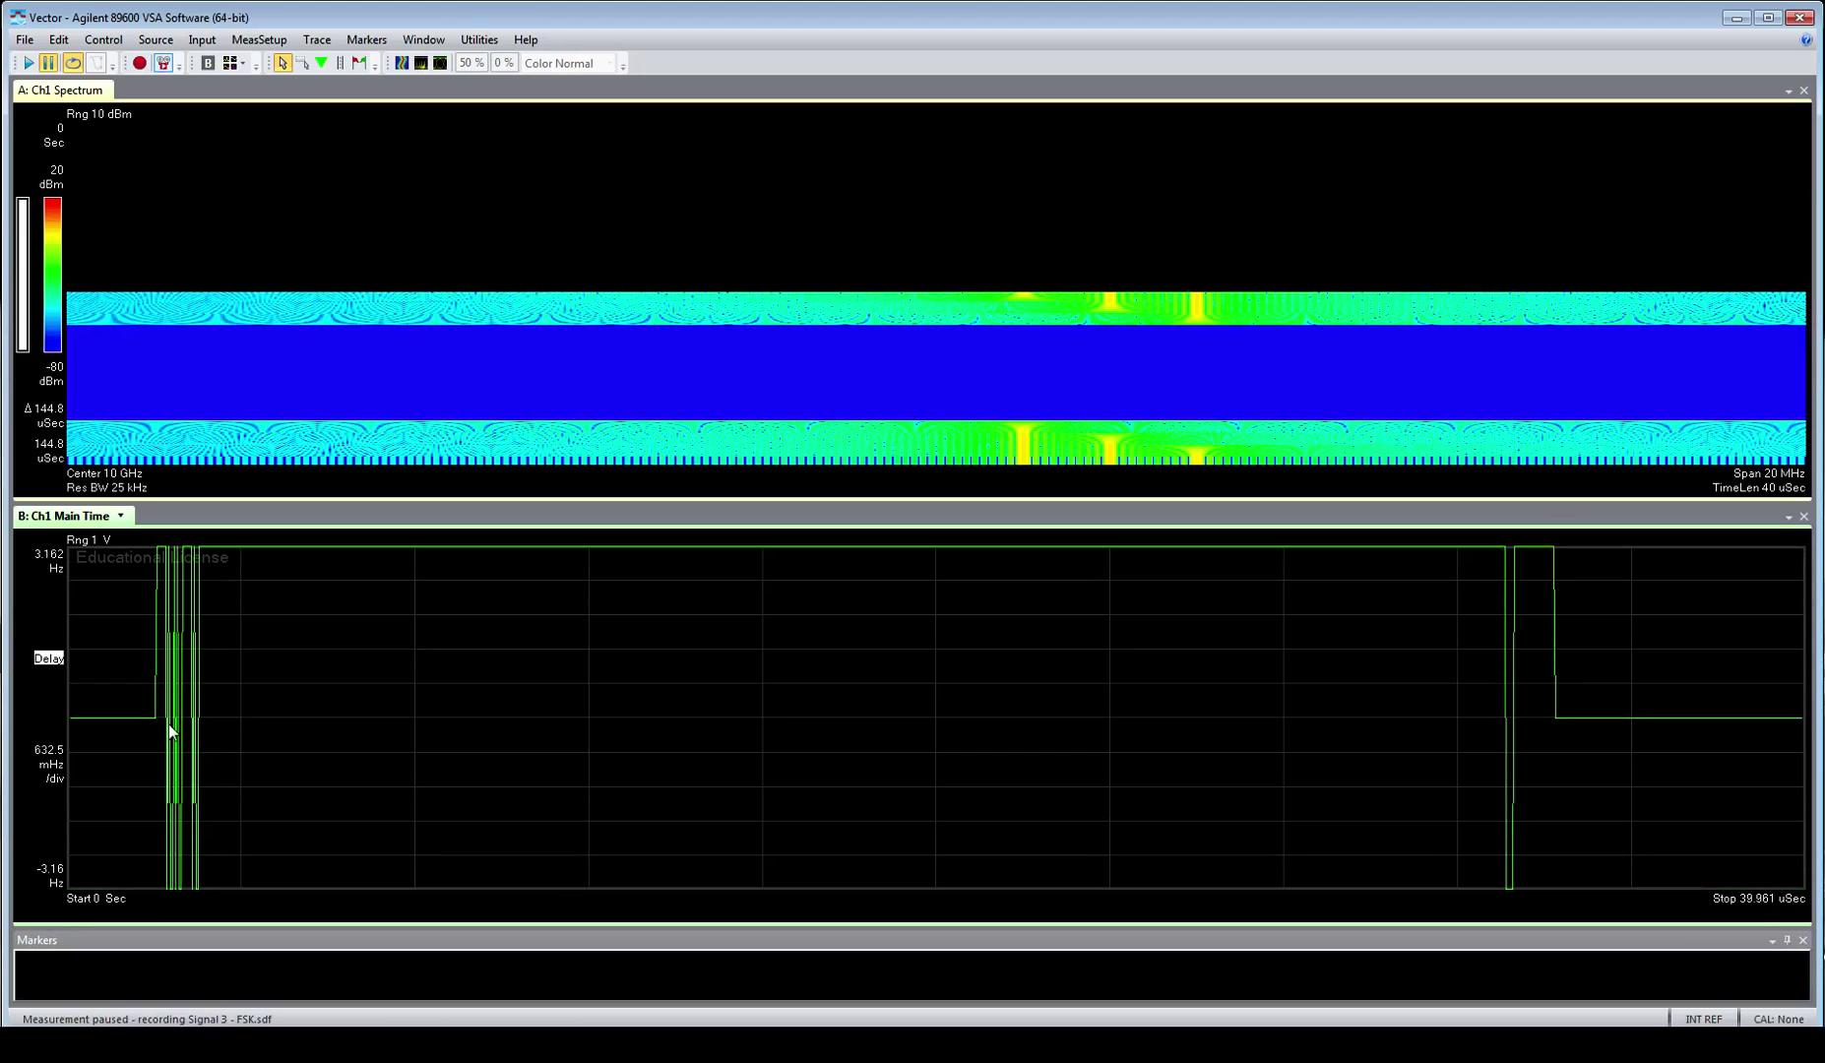
# Set trace B to 1 MHz per division, then switch its format to wrapped phase.
pyautogui.click(55, 779)
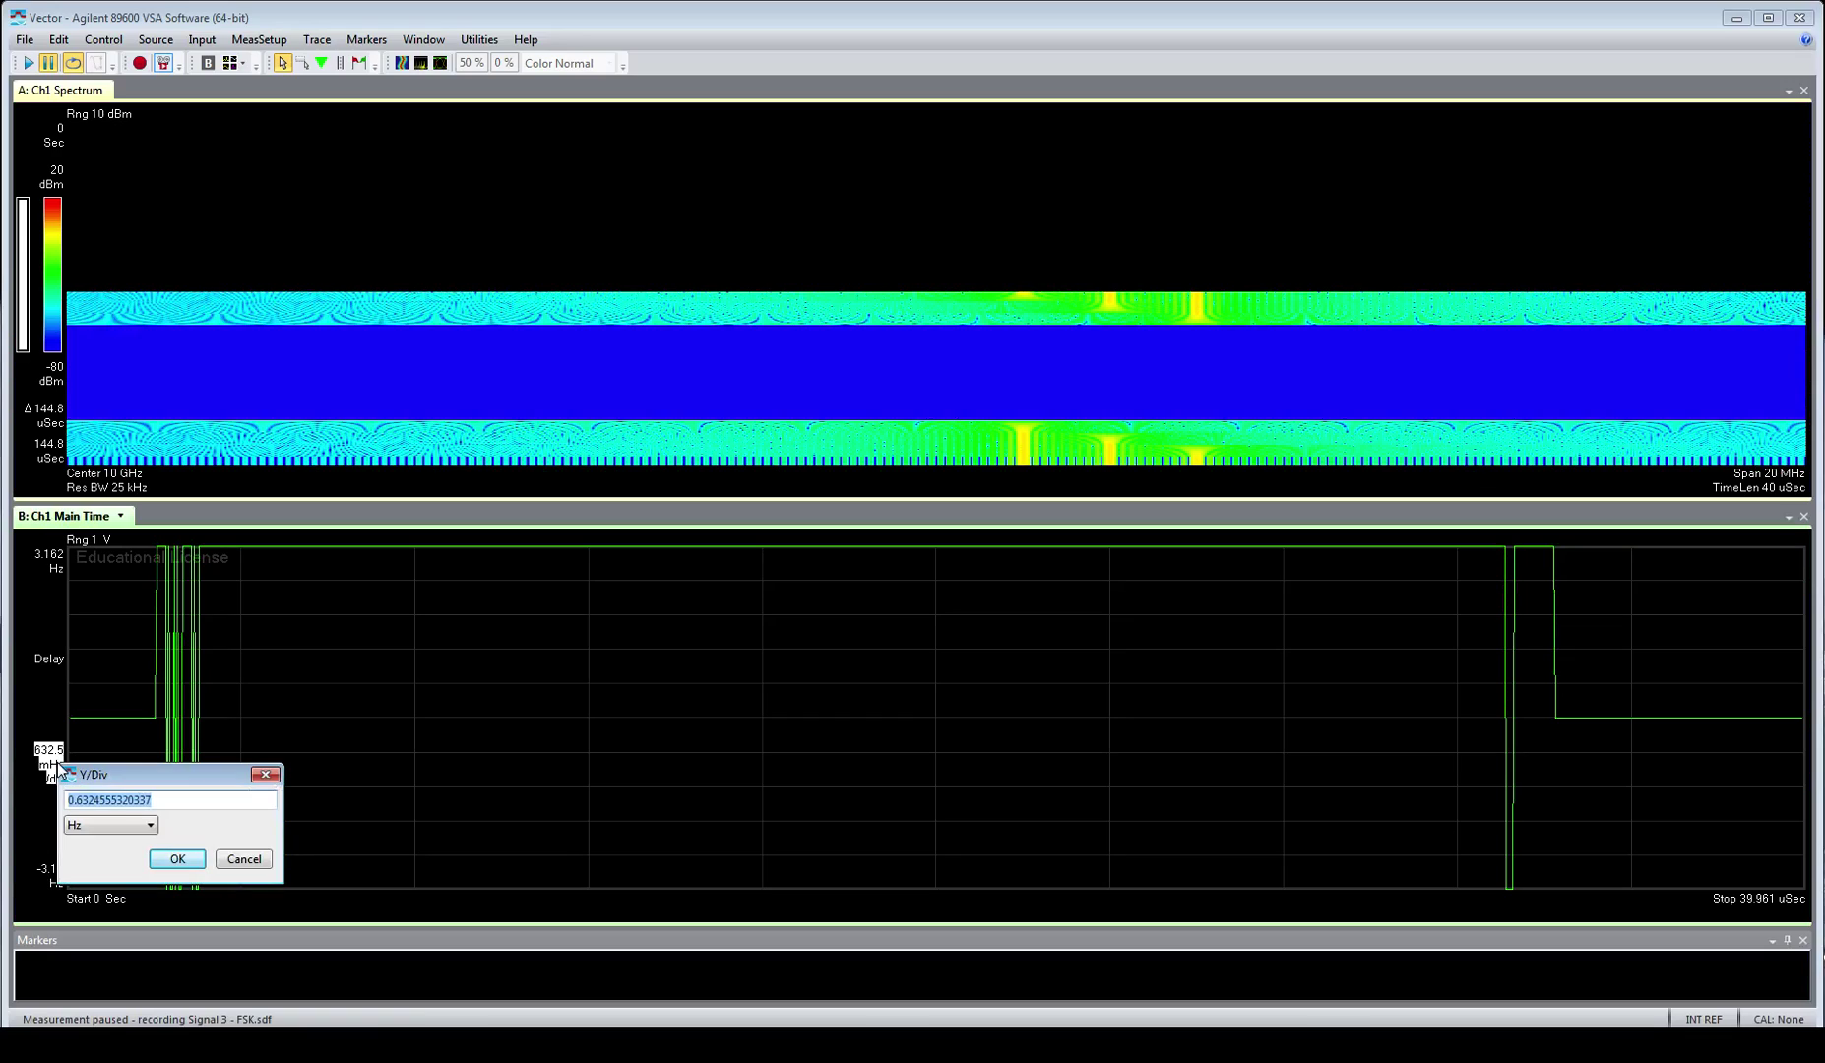
pyautogui.write('1')
pyautogui.click(138, 825)
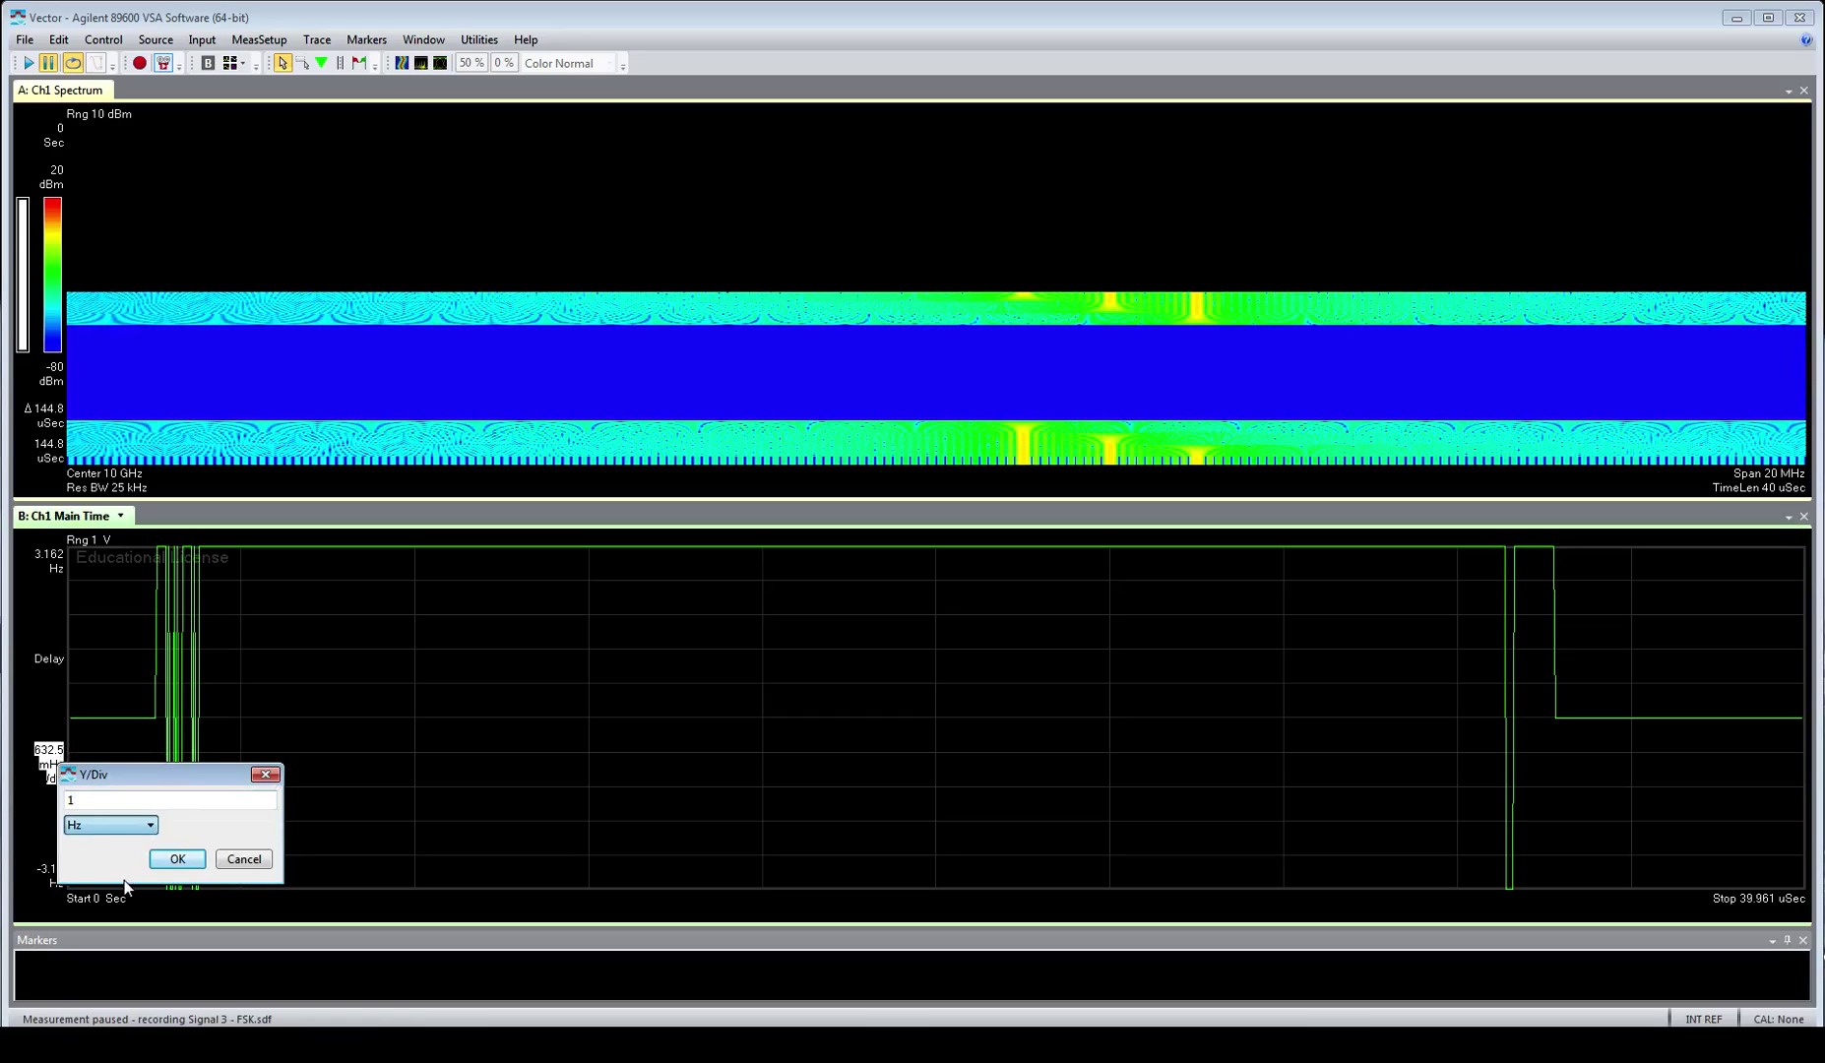
pyautogui.click(124, 880)
pyautogui.click(168, 859)
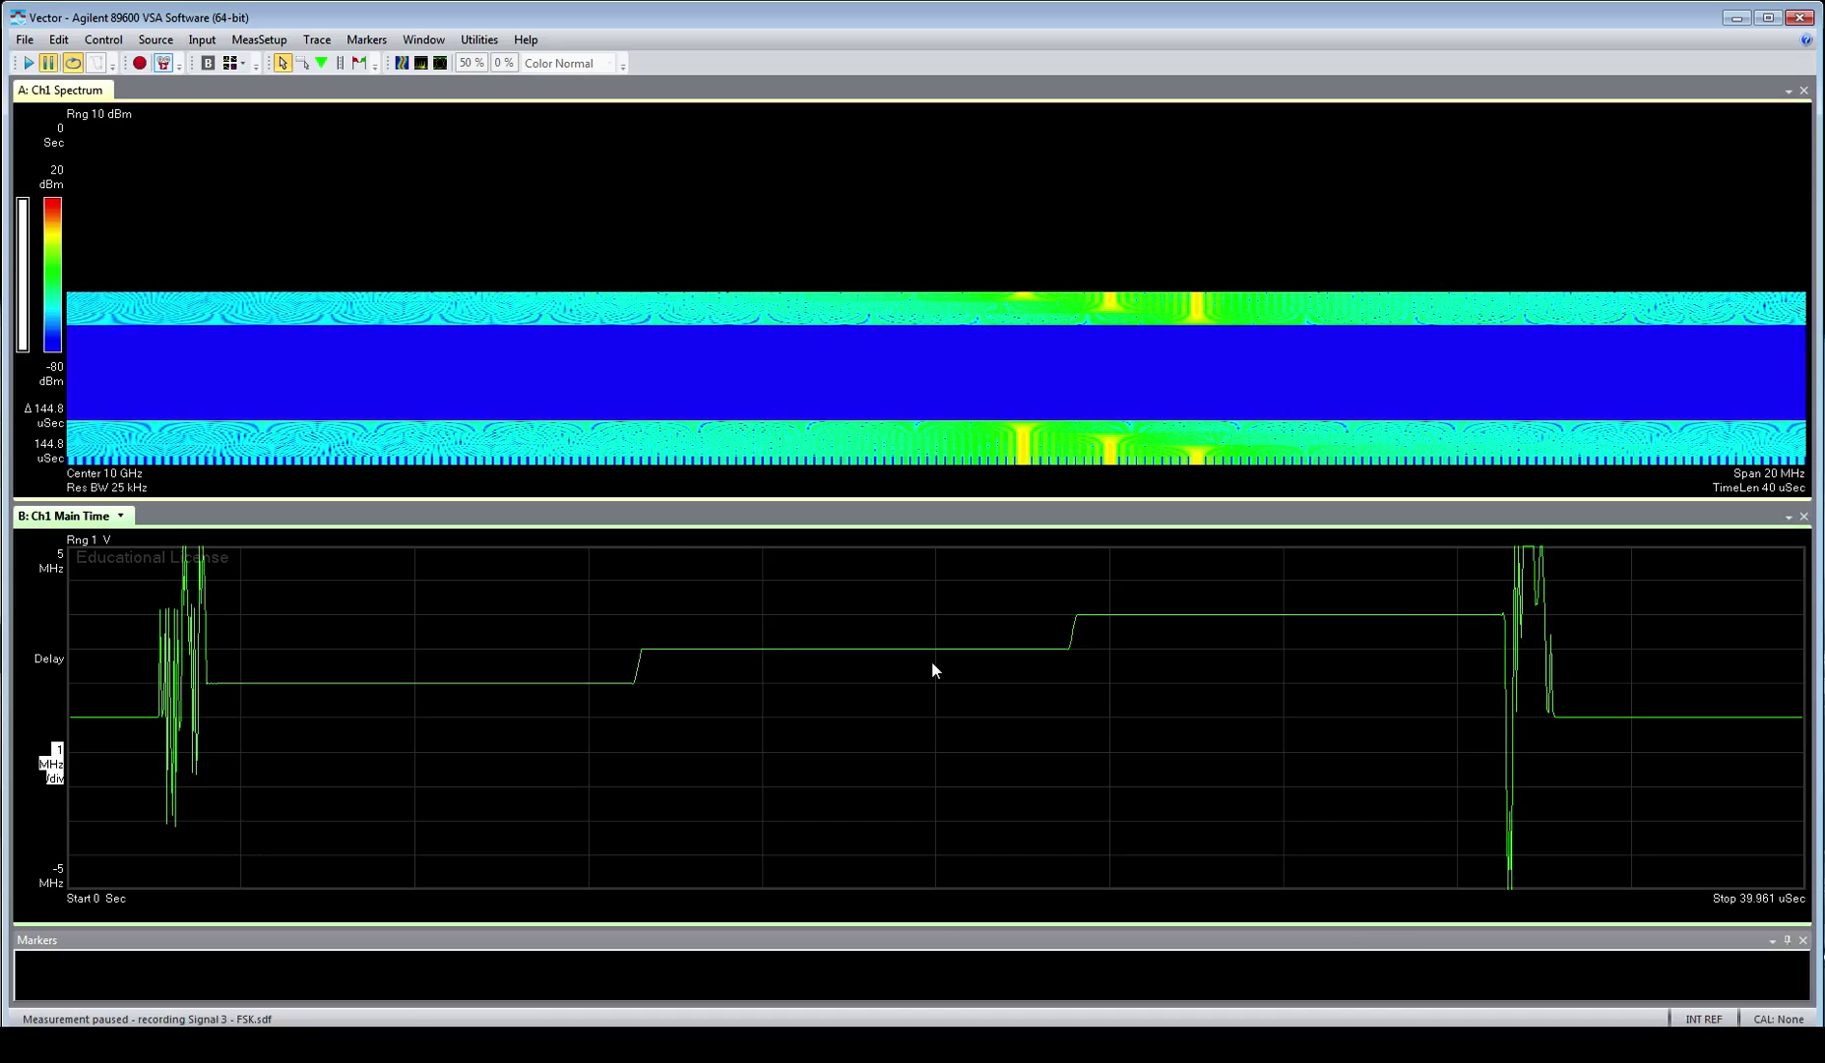
pyautogui.click(63, 662)
pyautogui.press('Up')
pyautogui.press('Up')
pyautogui.press('Up')
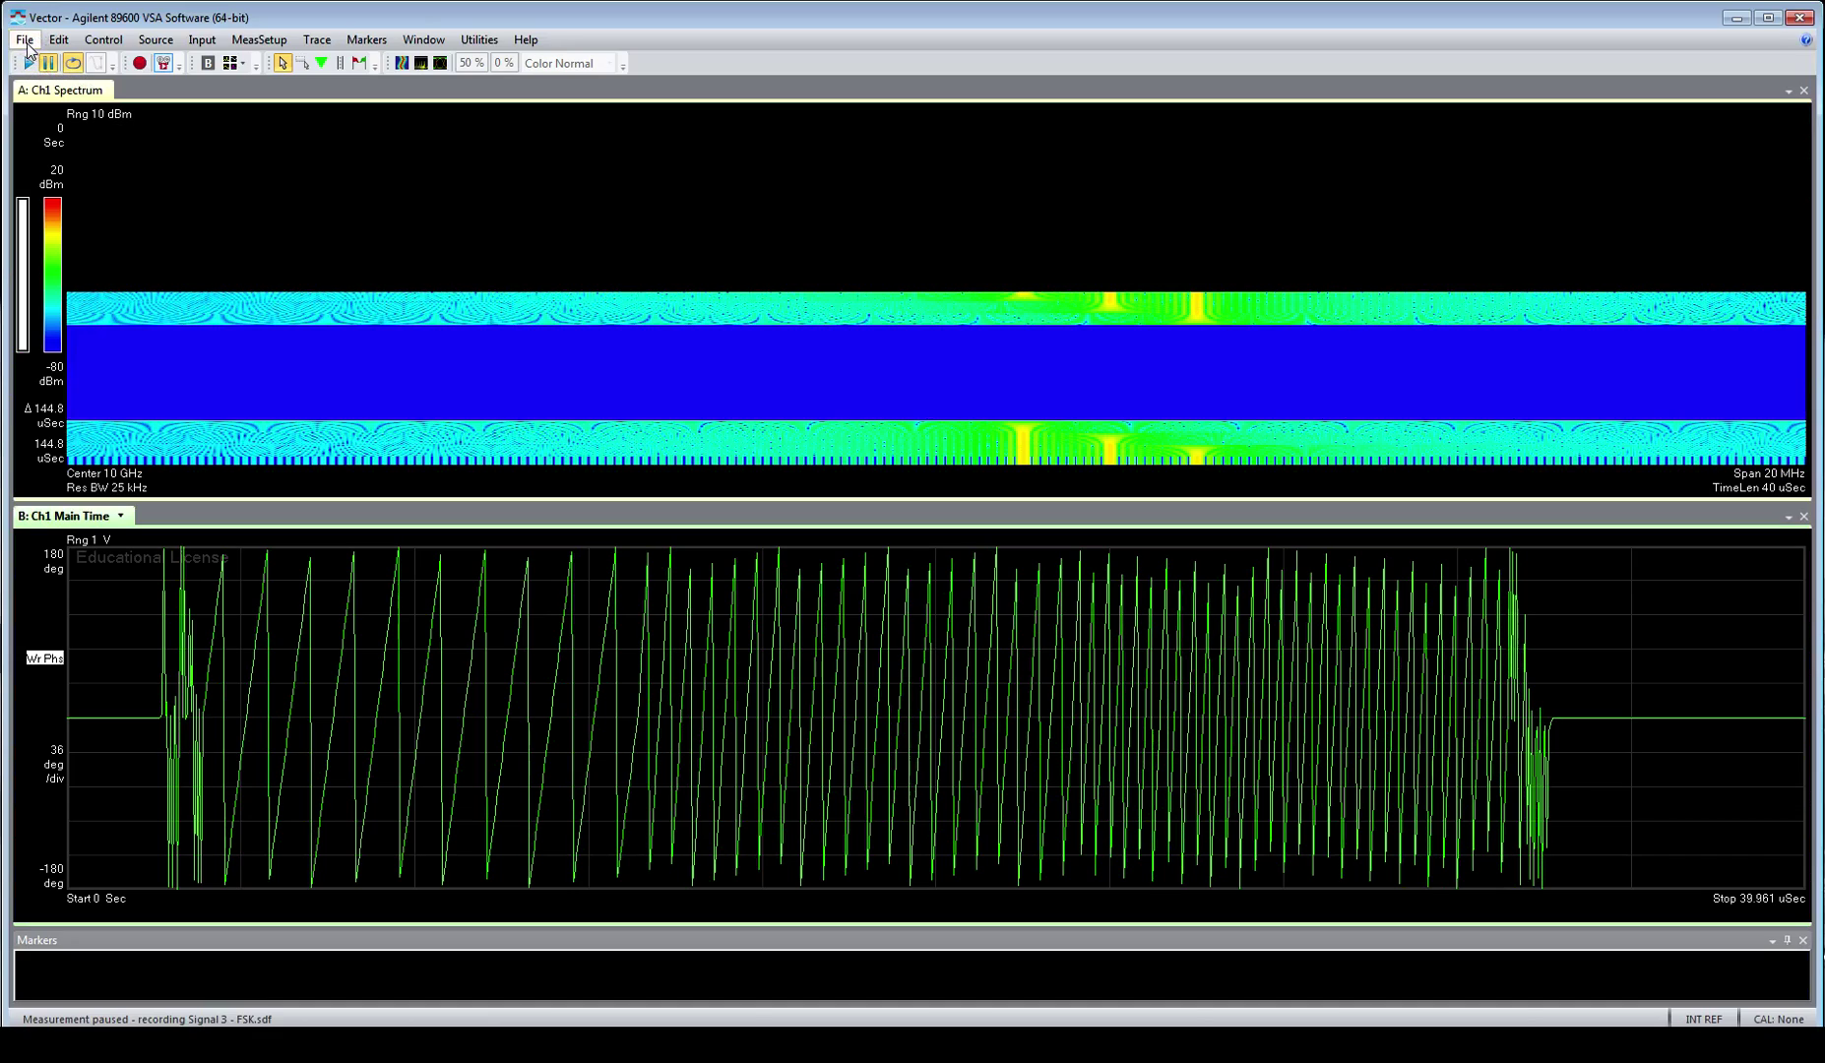
# Recall and play Signal 4 - Costas Code.sdf, scrolling trace B's format to Delay.
pyautogui.hotkey('ctrl', 'o')
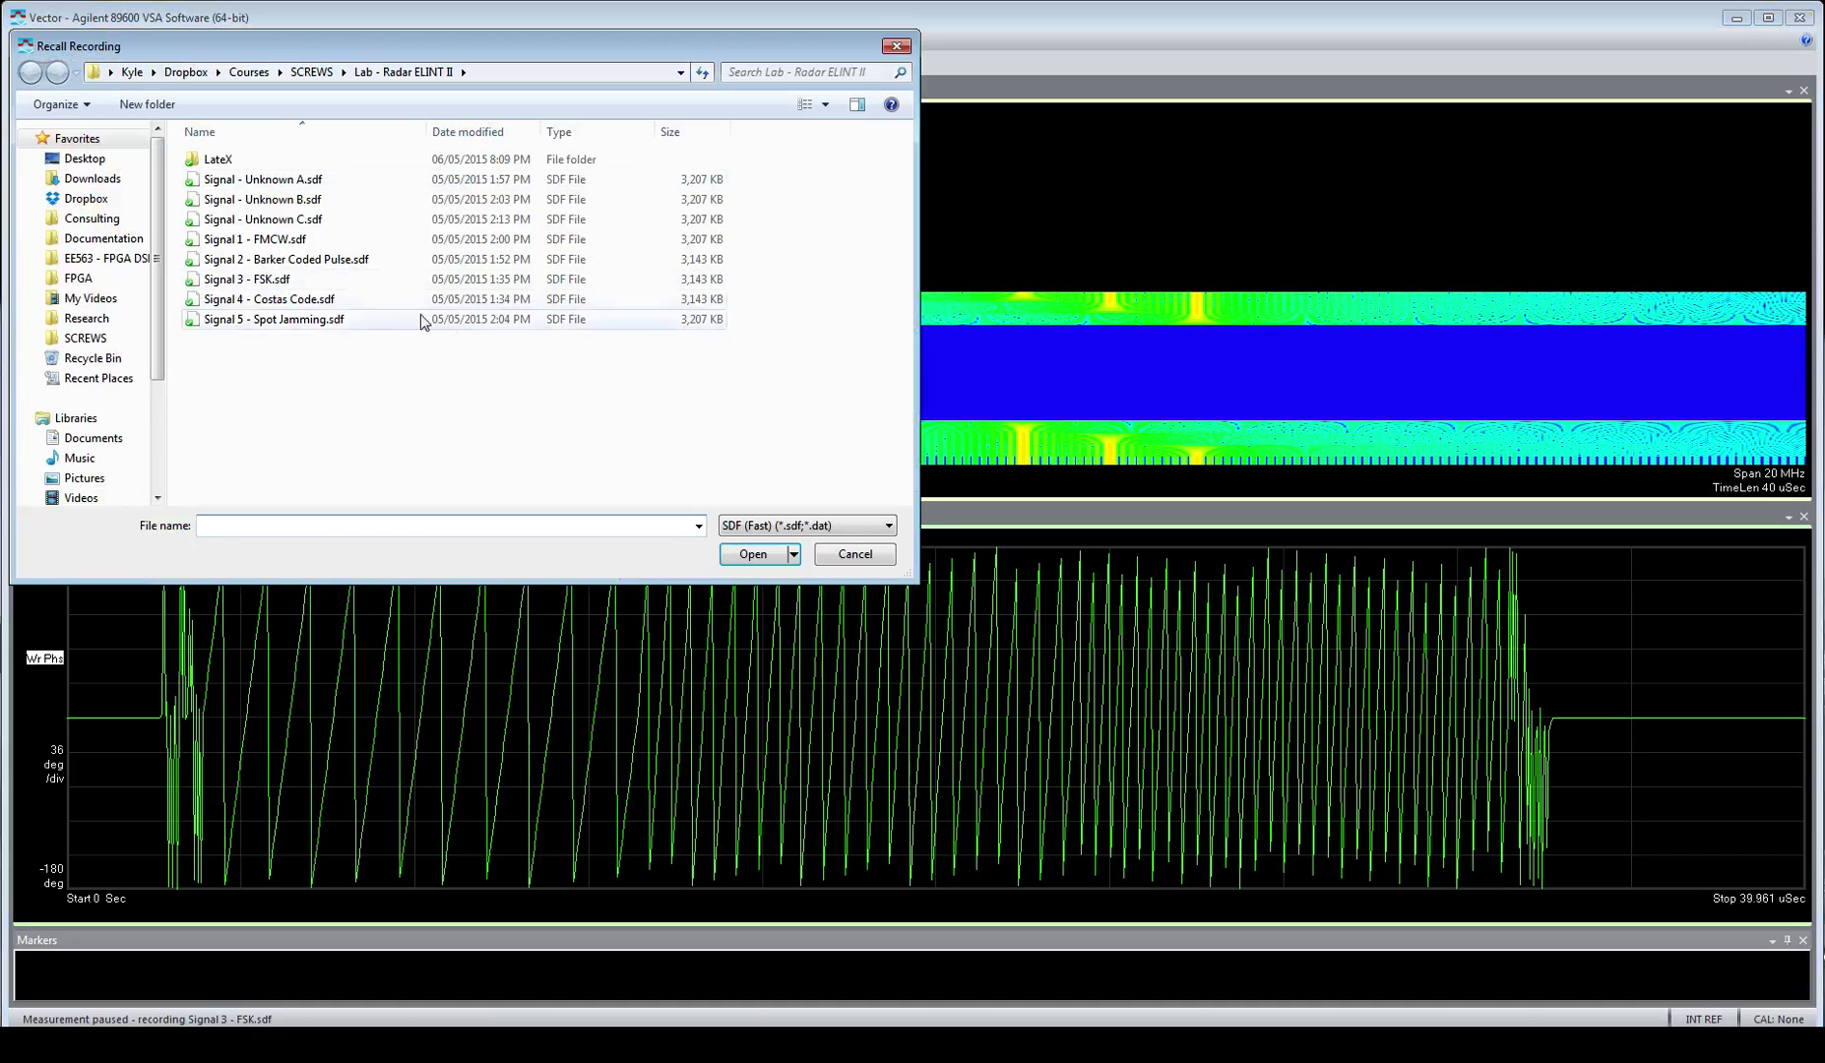
pyautogui.doubleClick(308, 307)
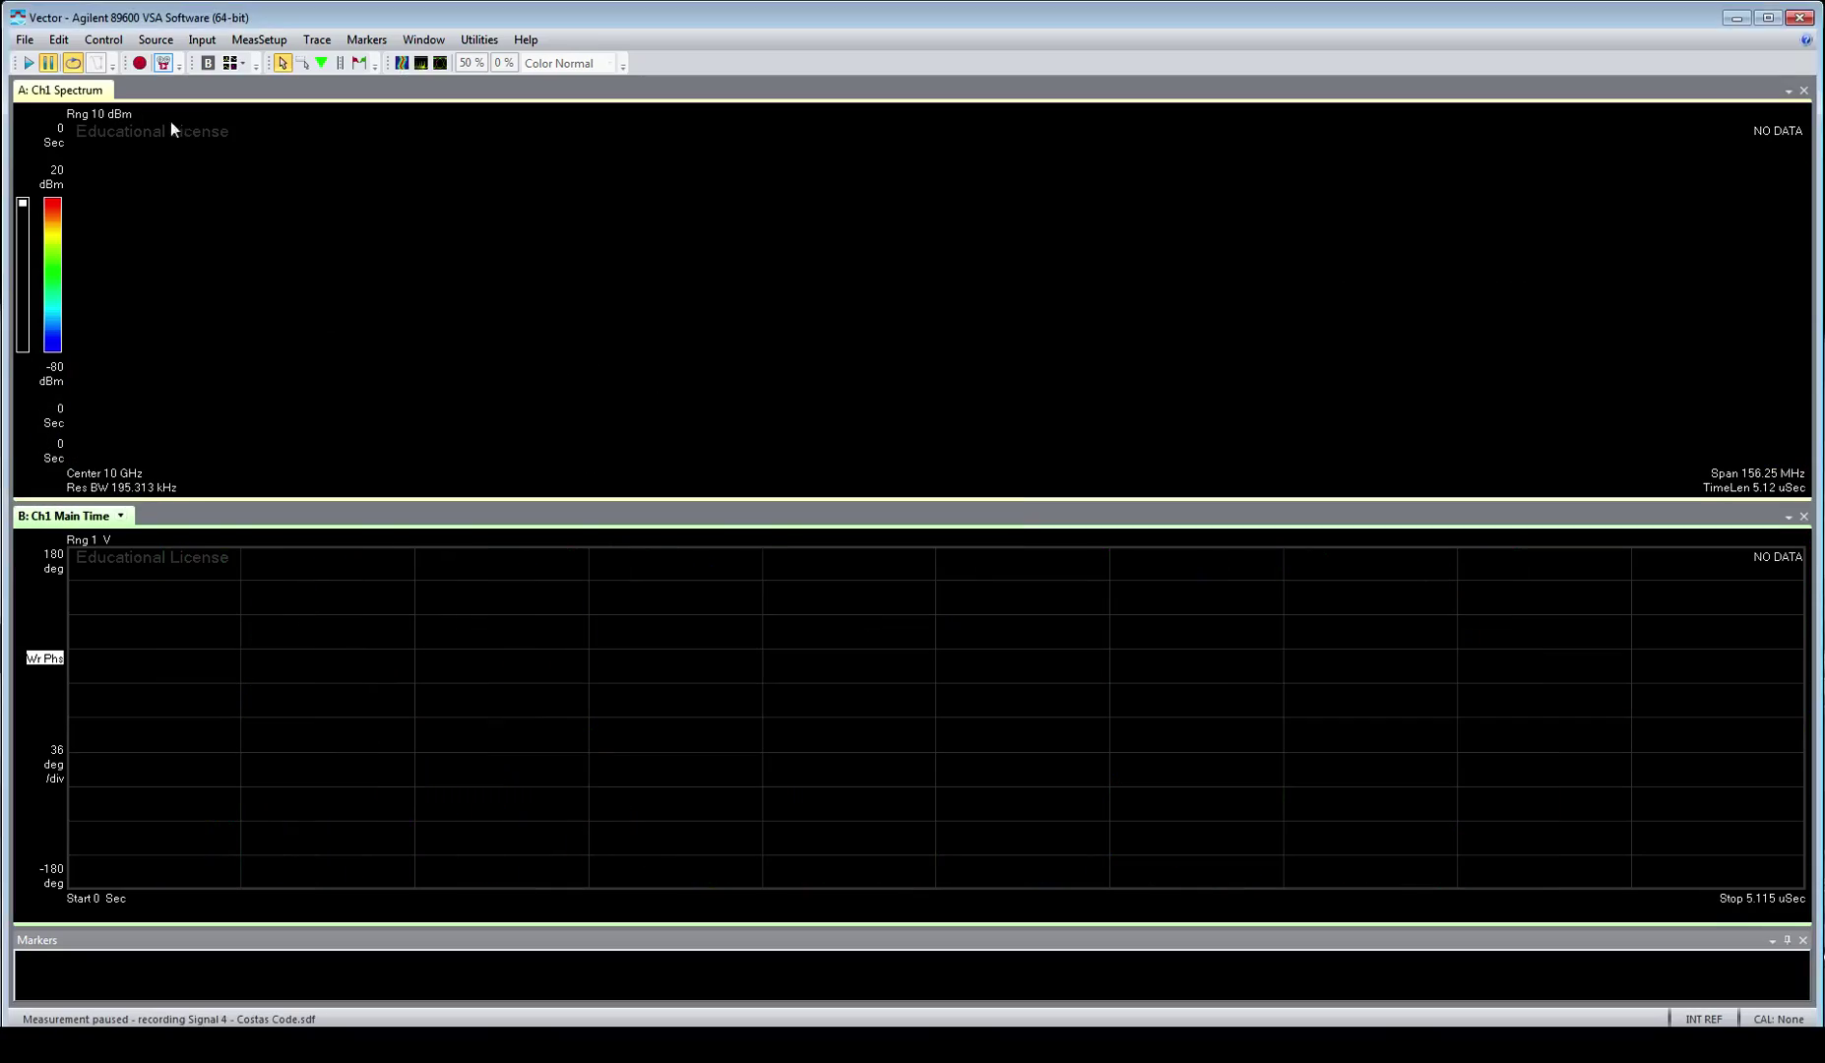
pyautogui.click(29, 67)
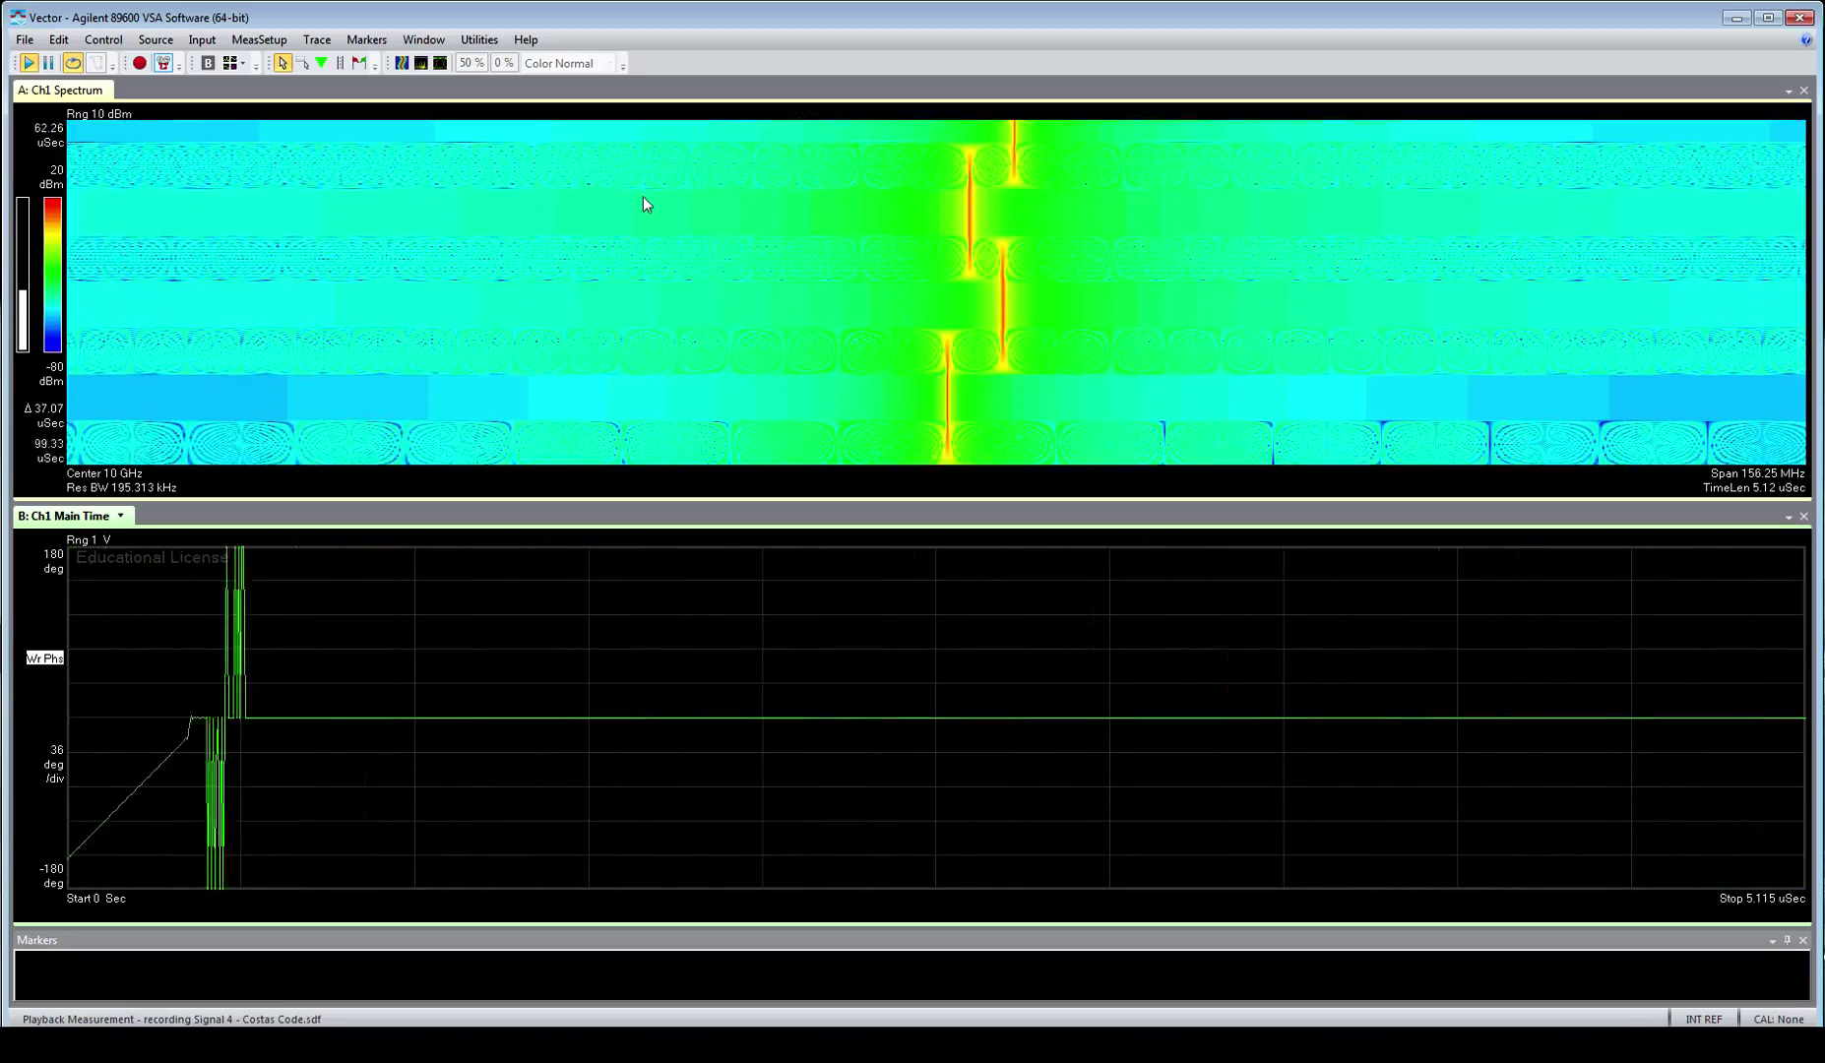
pyautogui.scroll(-3, 51, 658)
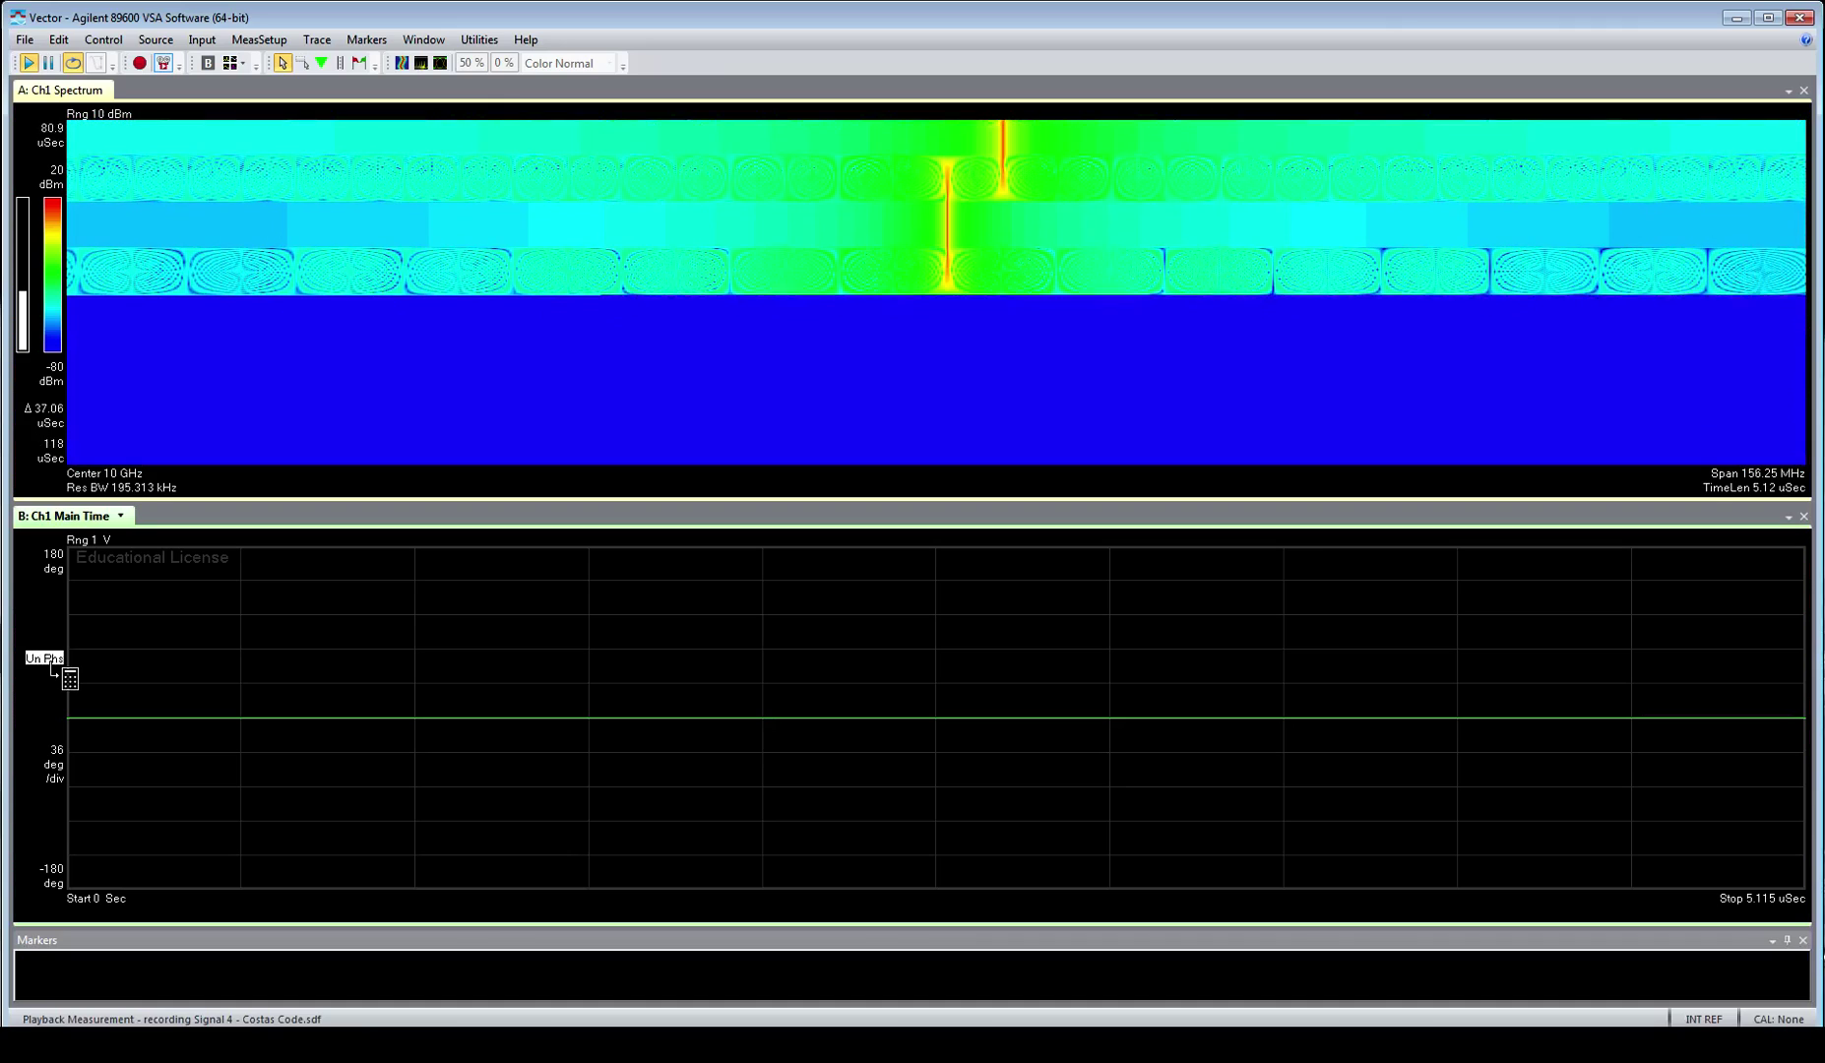
pyautogui.scroll(7, 51, 658)
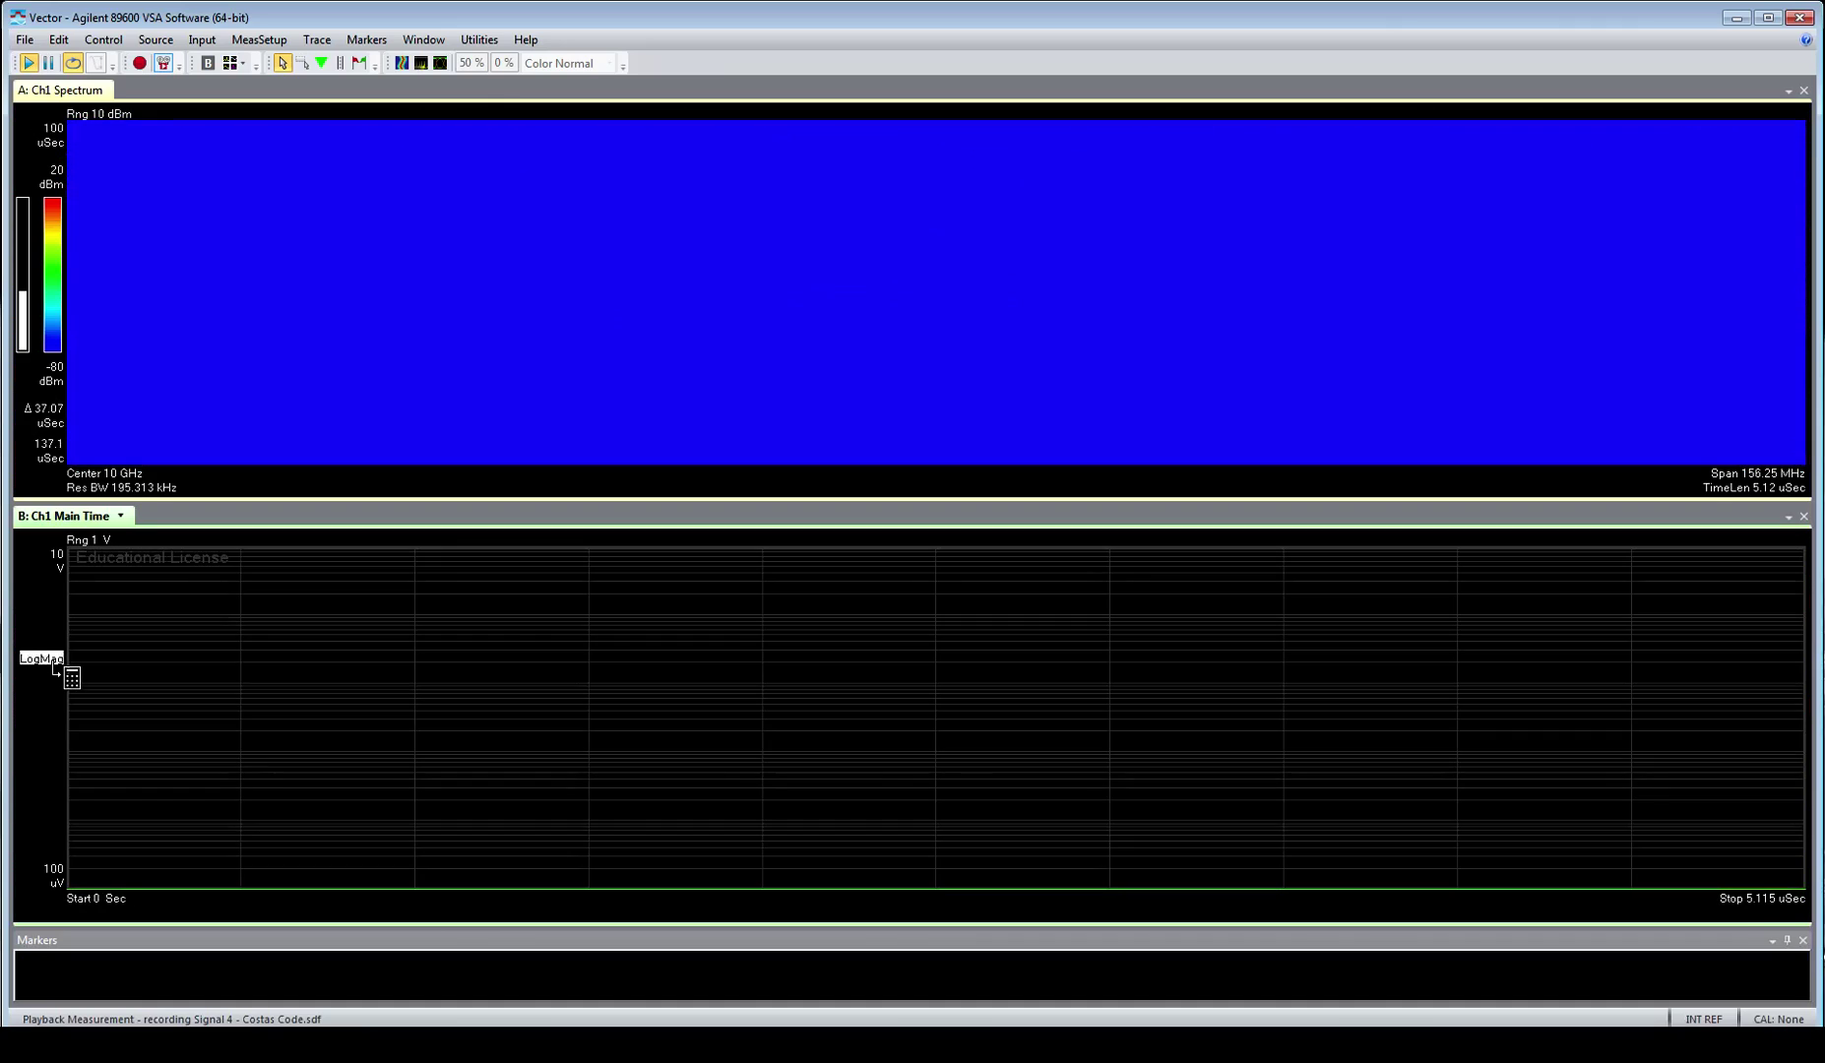
pyautogui.scroll(2, 51, 657)
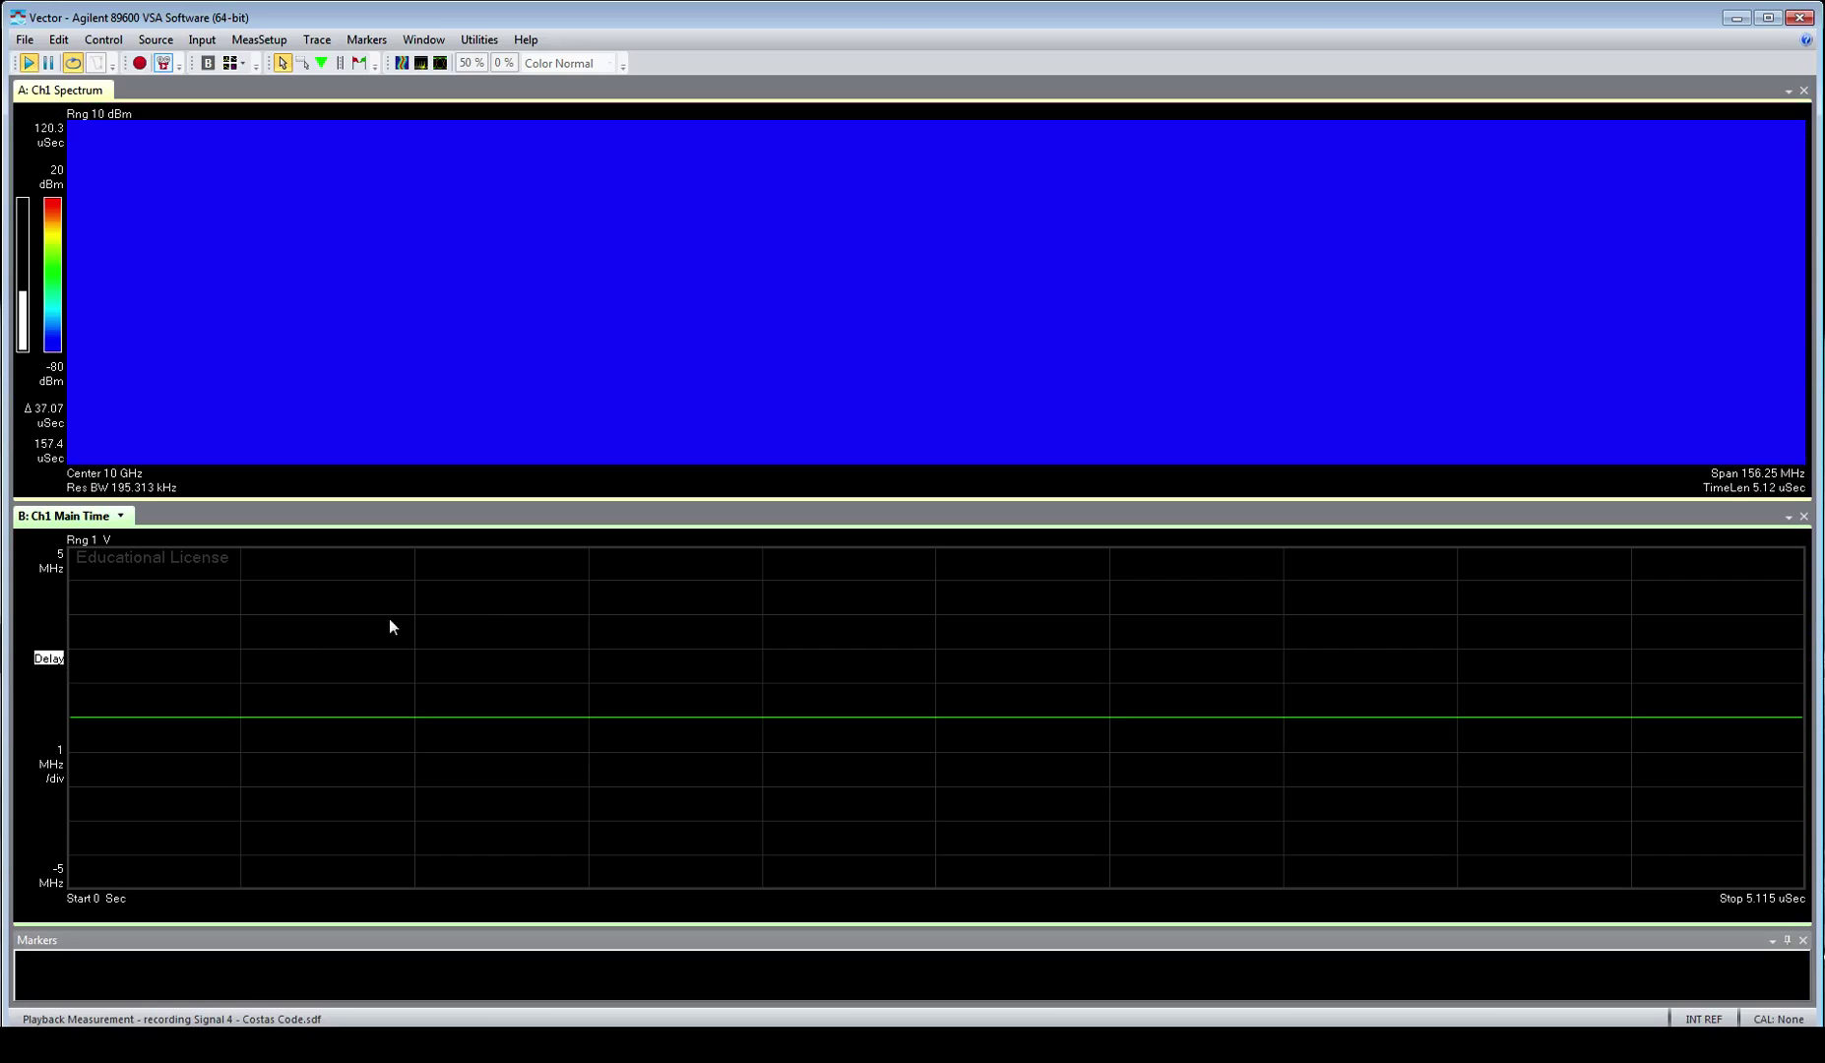
# Set Max Overlap (Avg Off) to 90 % in MeasSetup's Time settings and close the dialog.
pyautogui.doubleClick(279, 102)
pyautogui.click(1620, 594)
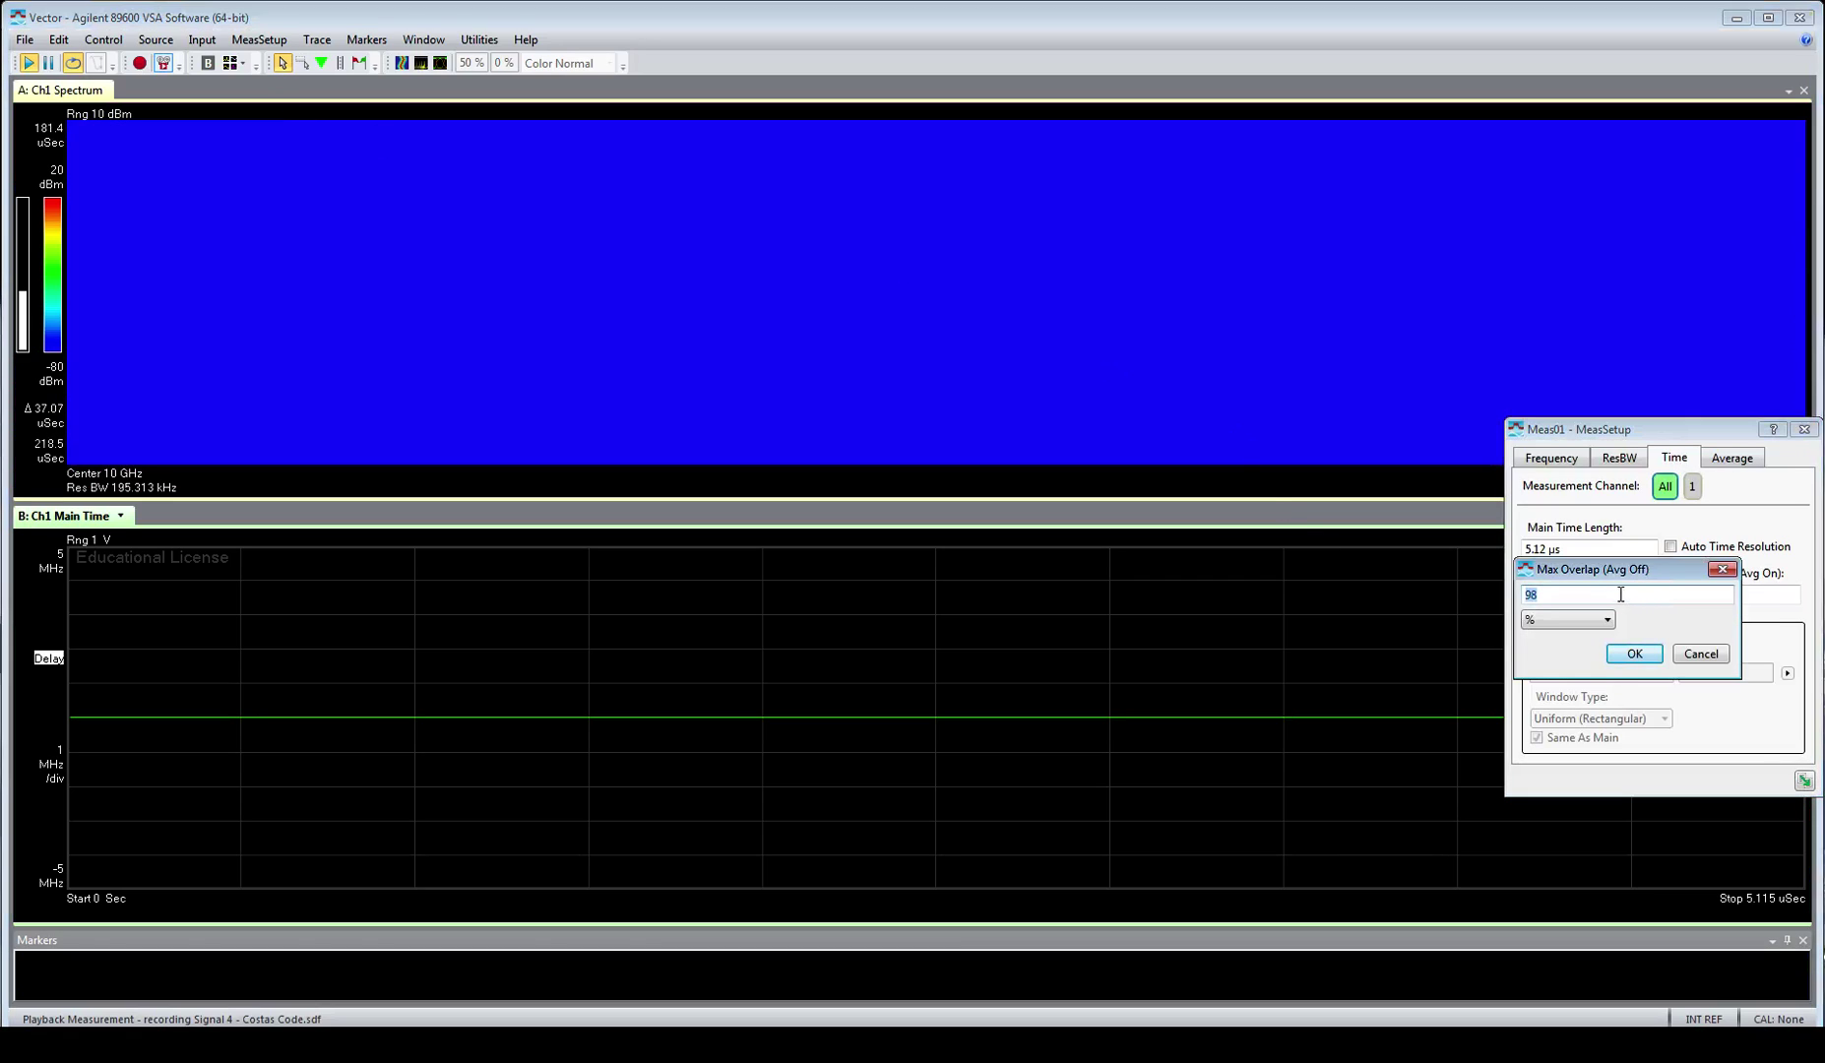
pyautogui.write('90')
pyautogui.press('Return')
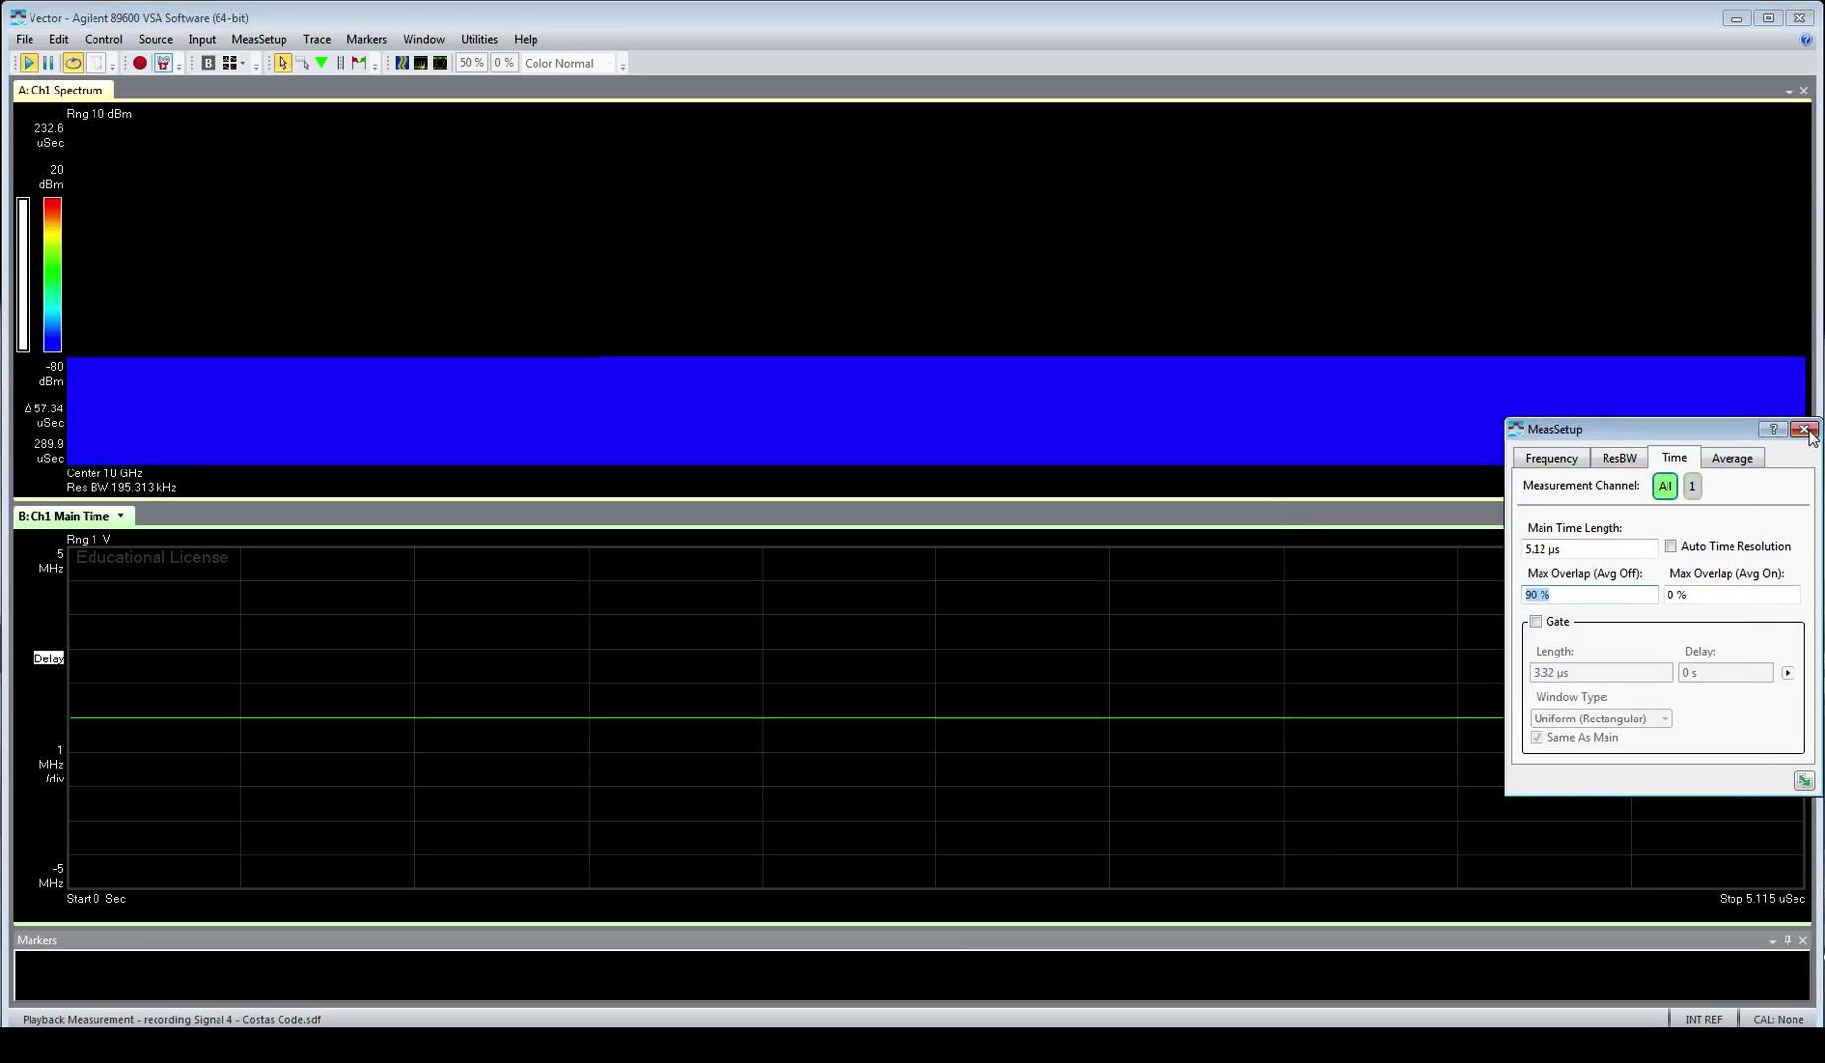
pyautogui.click(1805, 430)
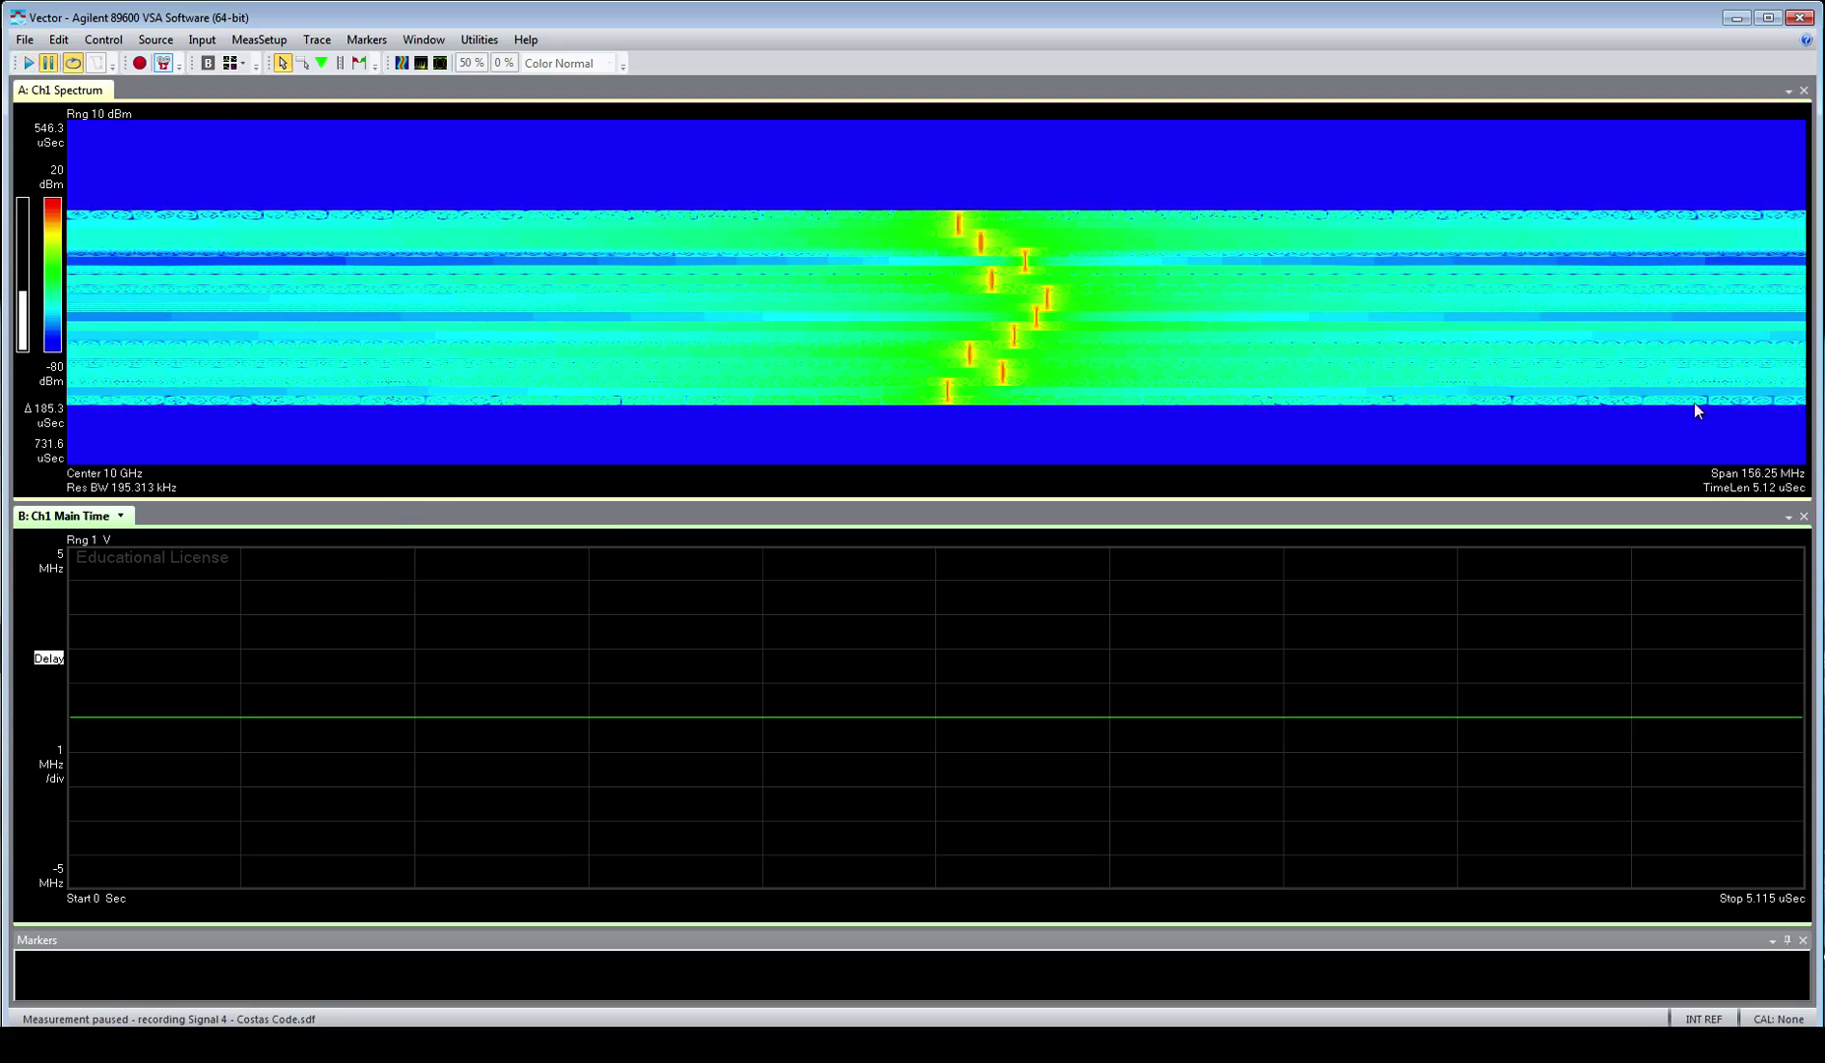
# Resume playback and set the lower trace to 5 MHz per division.
pyautogui.click(1801, 487)
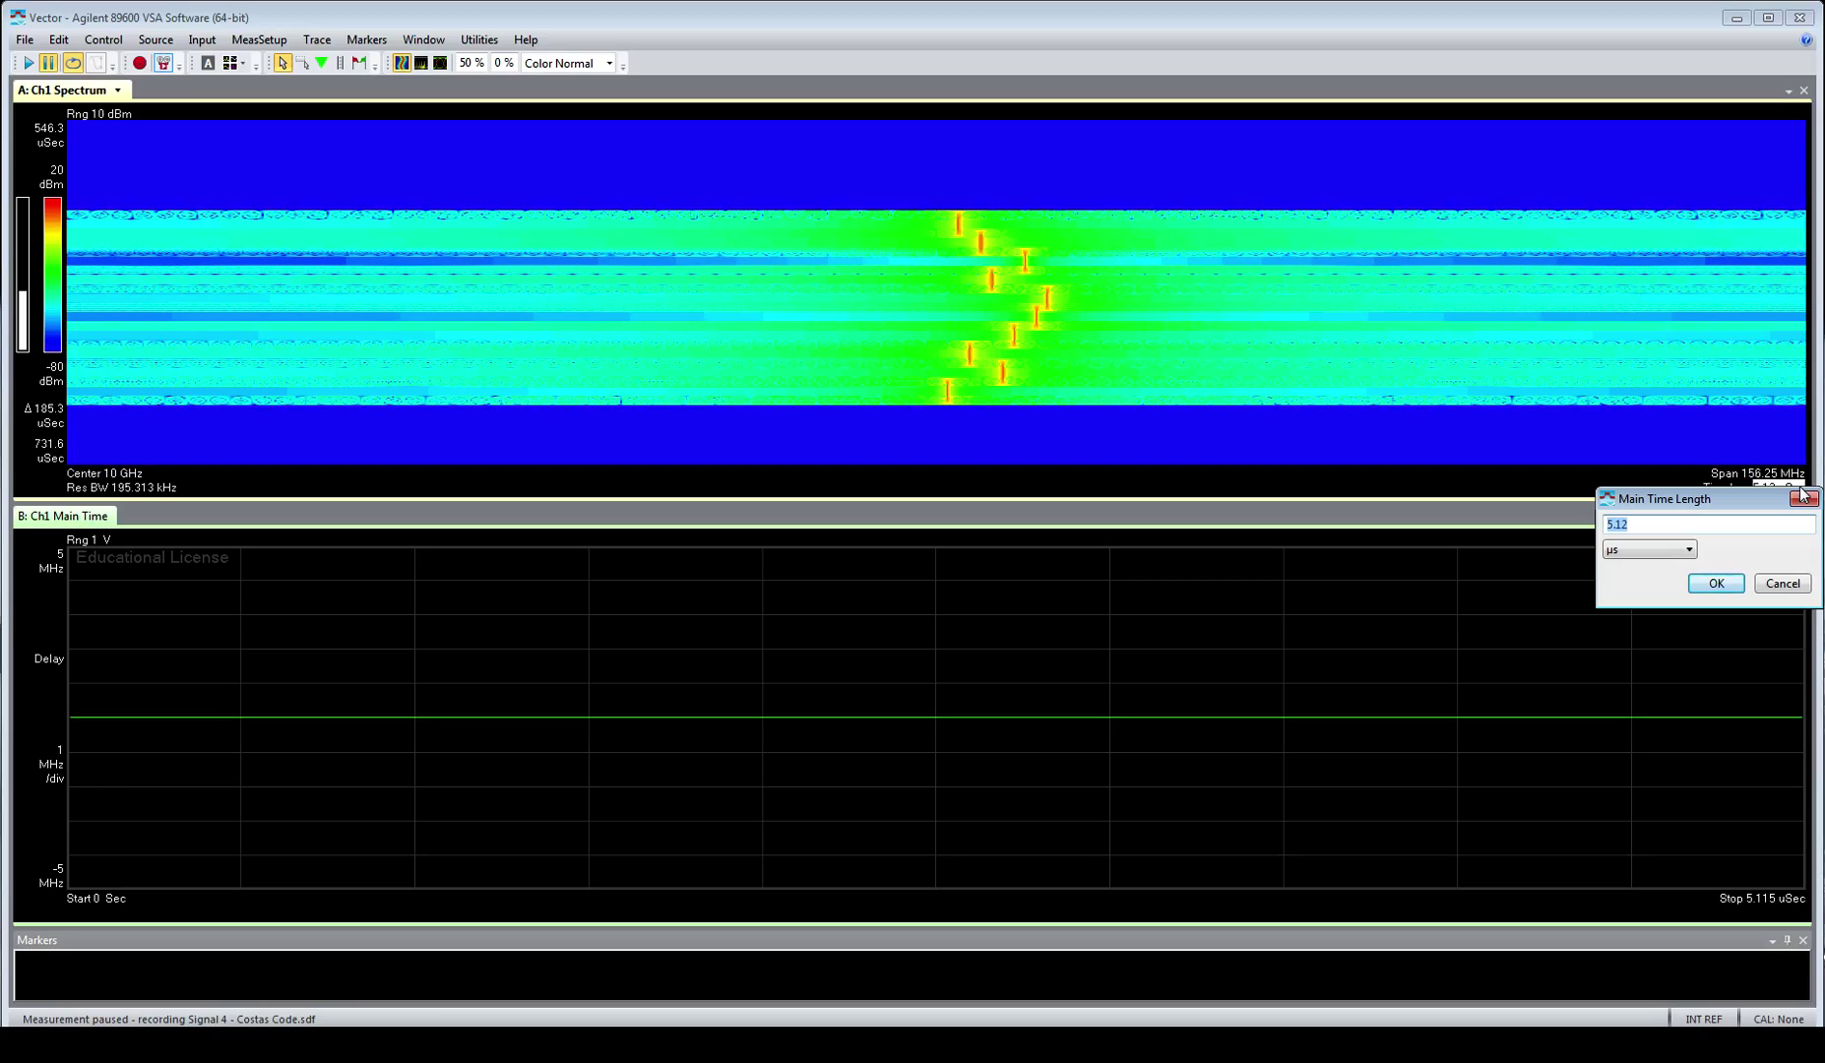
pyautogui.click(1804, 497)
pyautogui.click(27, 63)
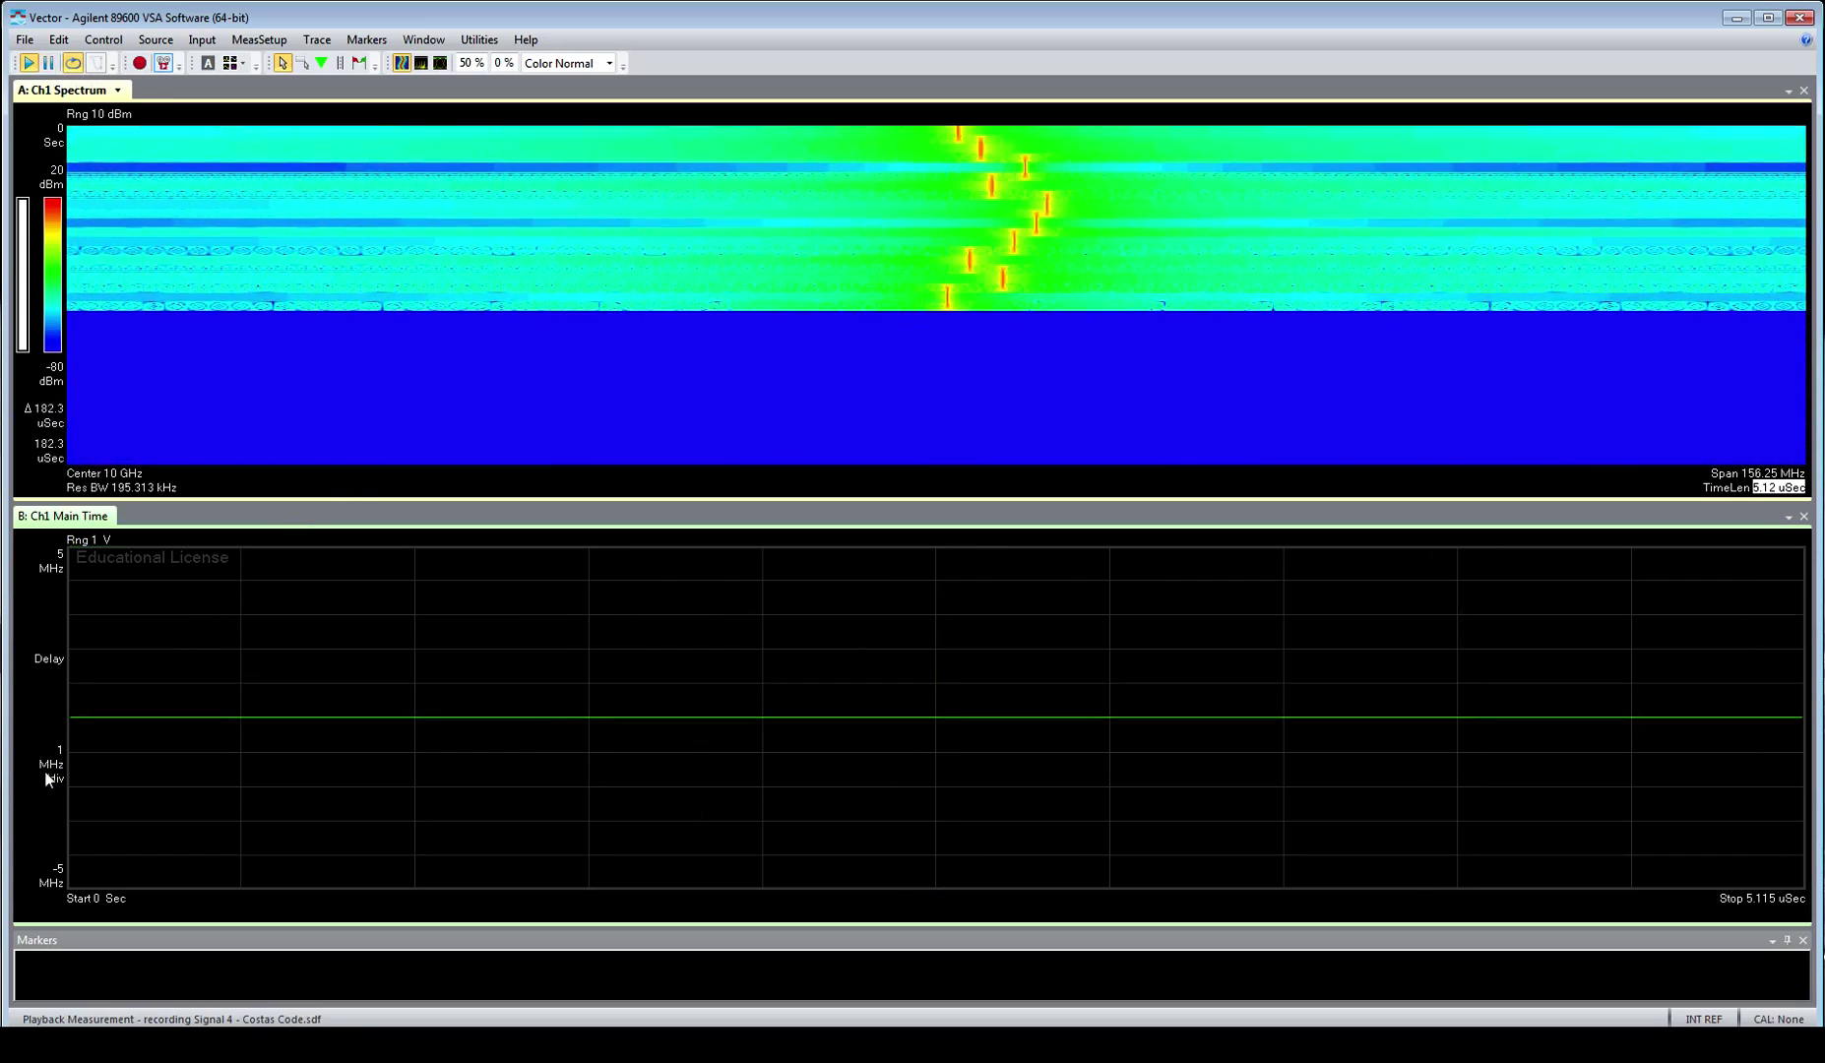
pyautogui.doubleClick(52, 764)
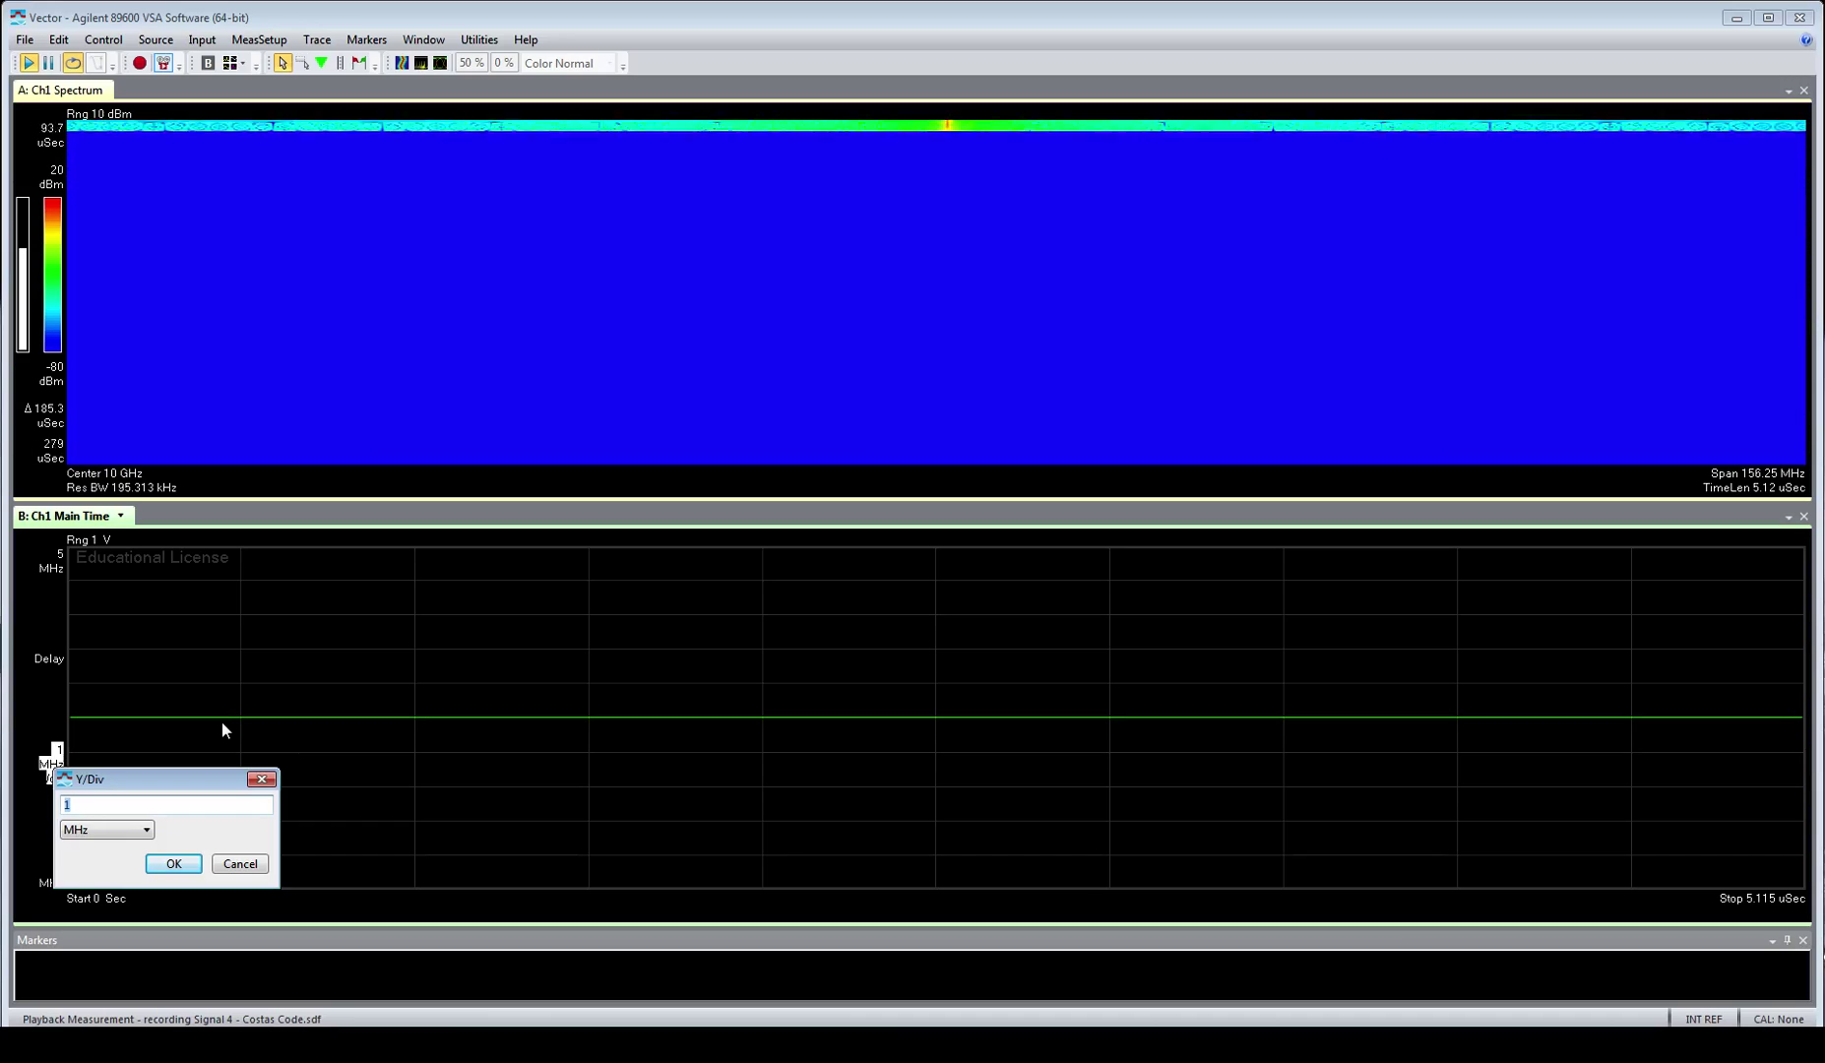
pyautogui.write('5')
pyautogui.press('Return')
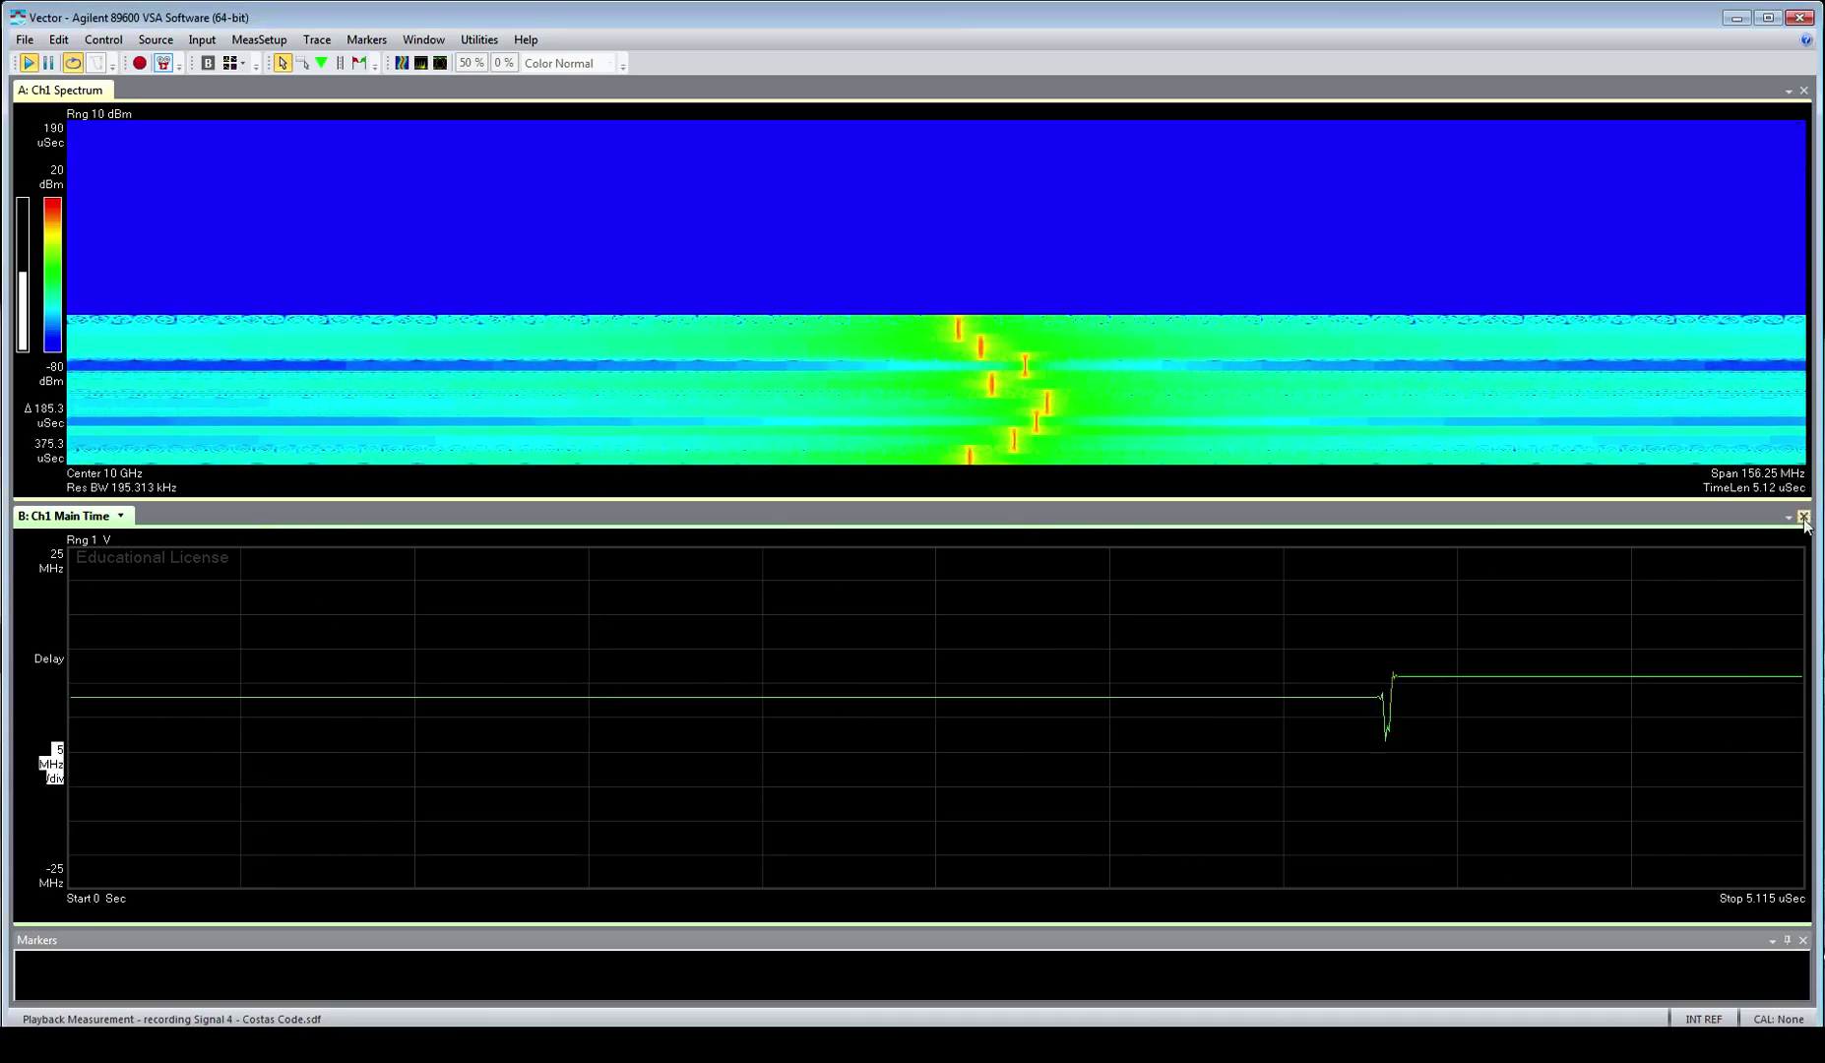
# Set the main time length to 100 µs.
pyautogui.doubleClick(1754, 488)
pyautogui.click(1767, 580)
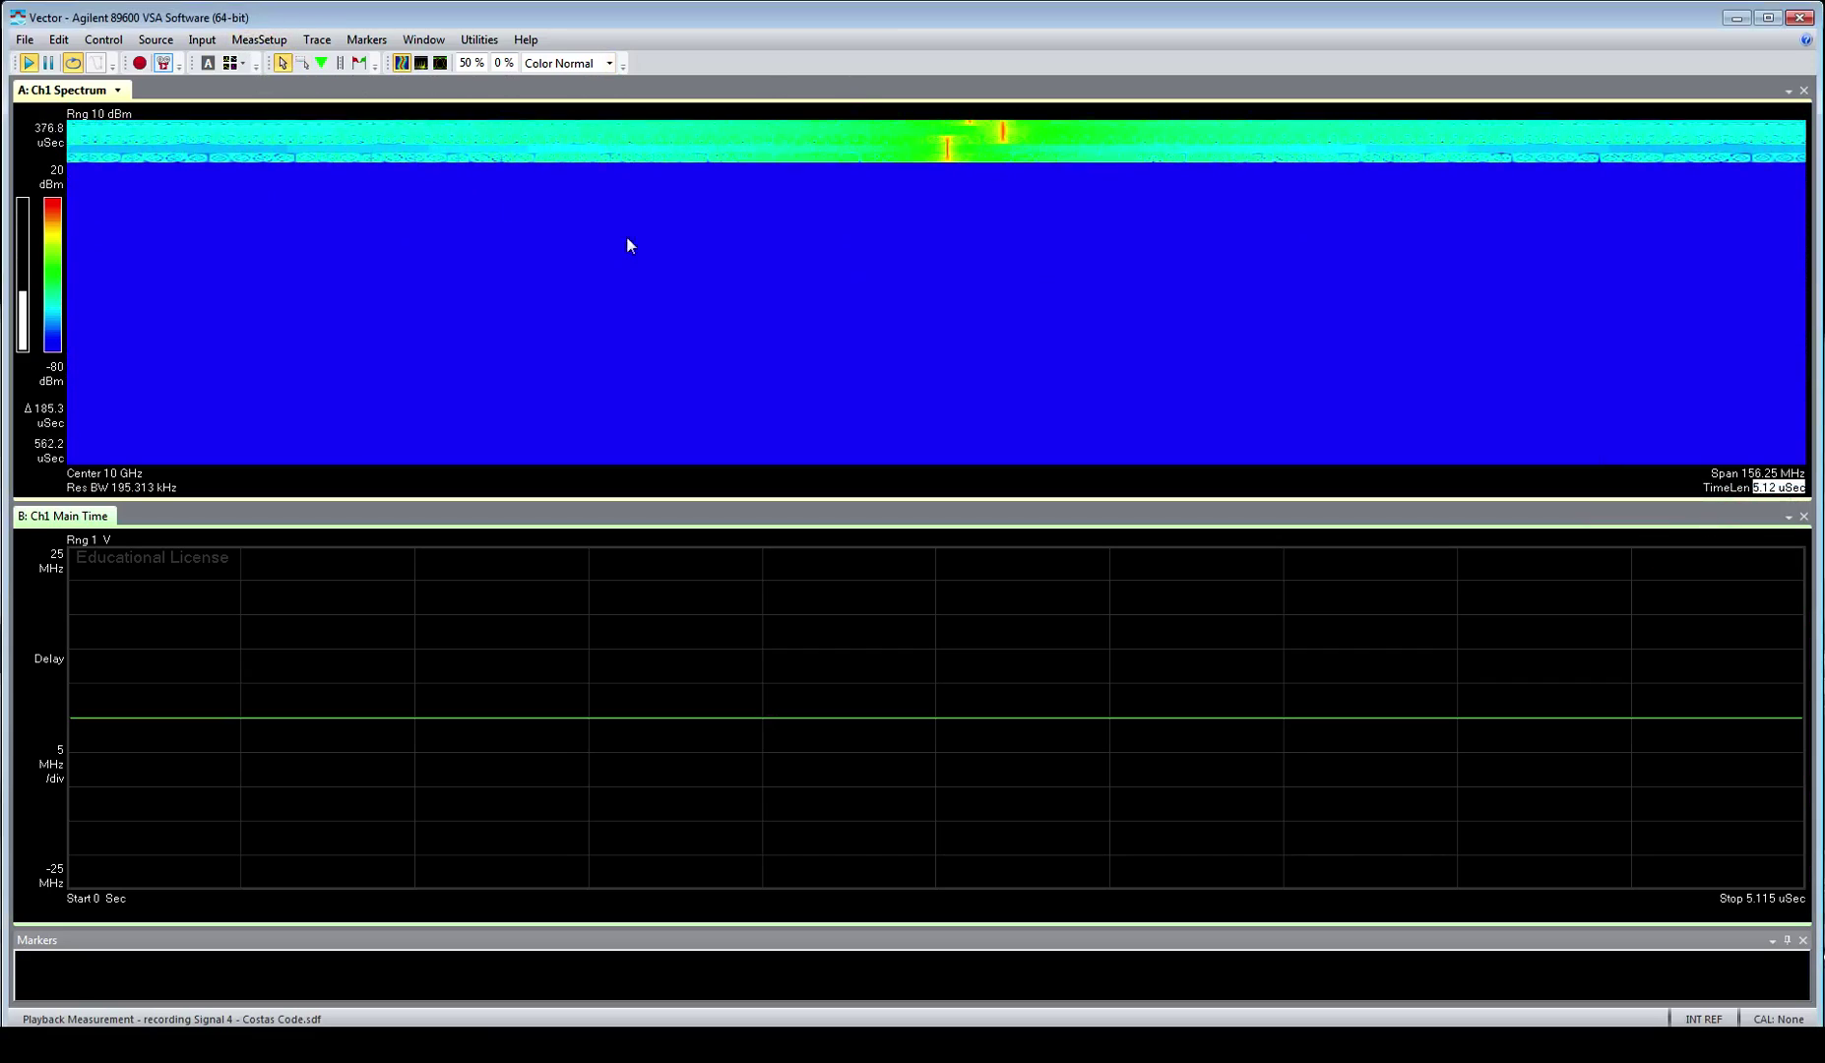
pyautogui.click(1619, 458)
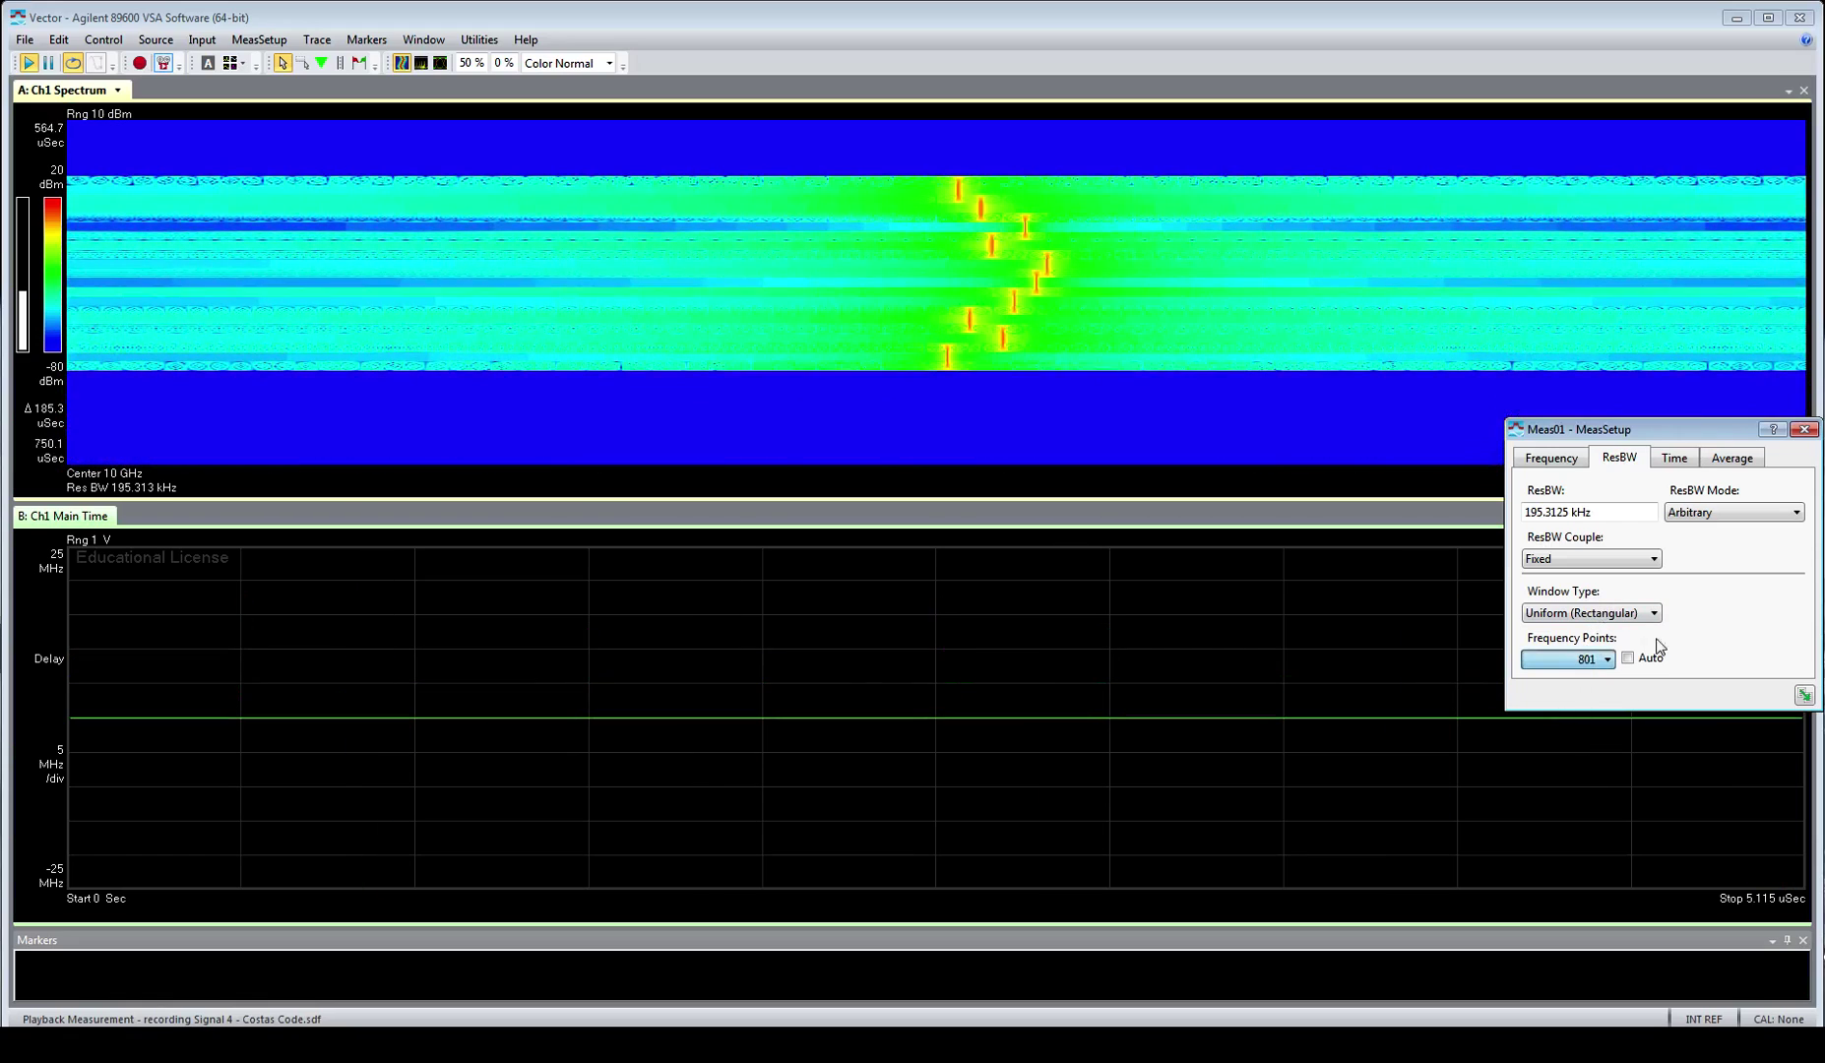
pyautogui.click(1804, 429)
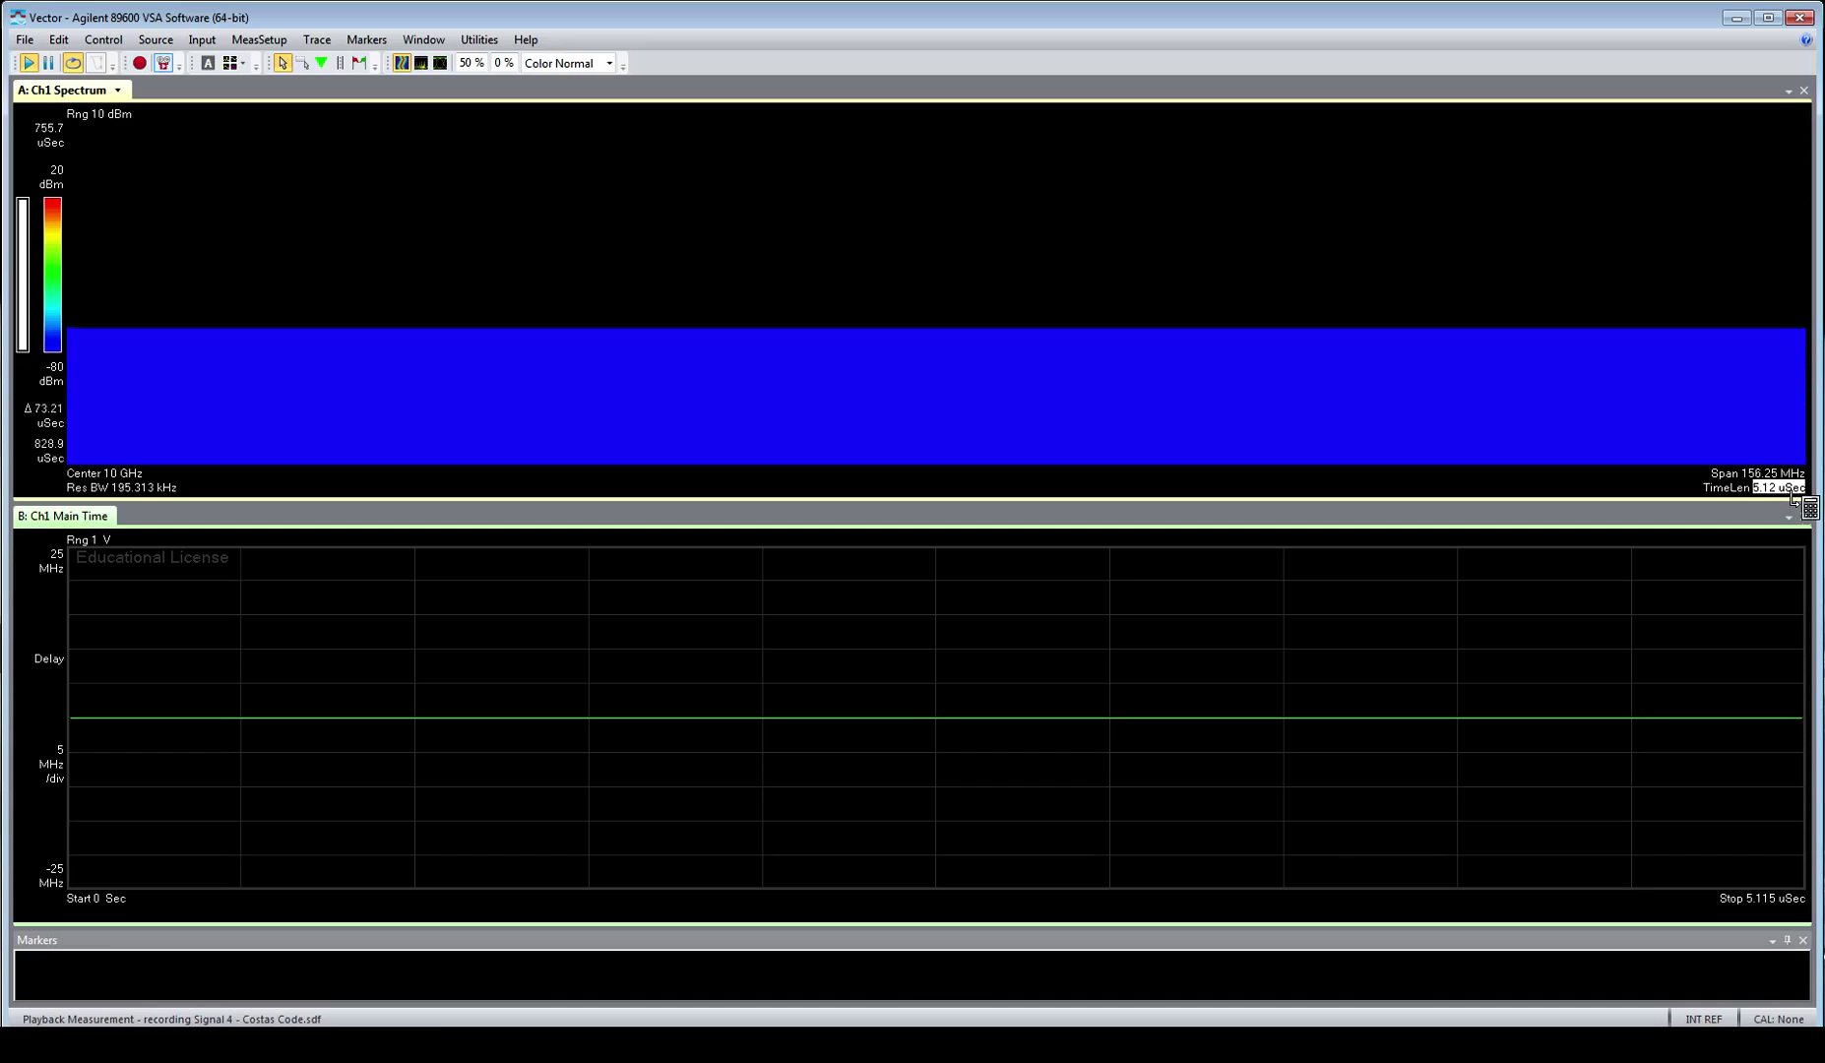
pyautogui.click(1811, 509)
pyautogui.write('100')
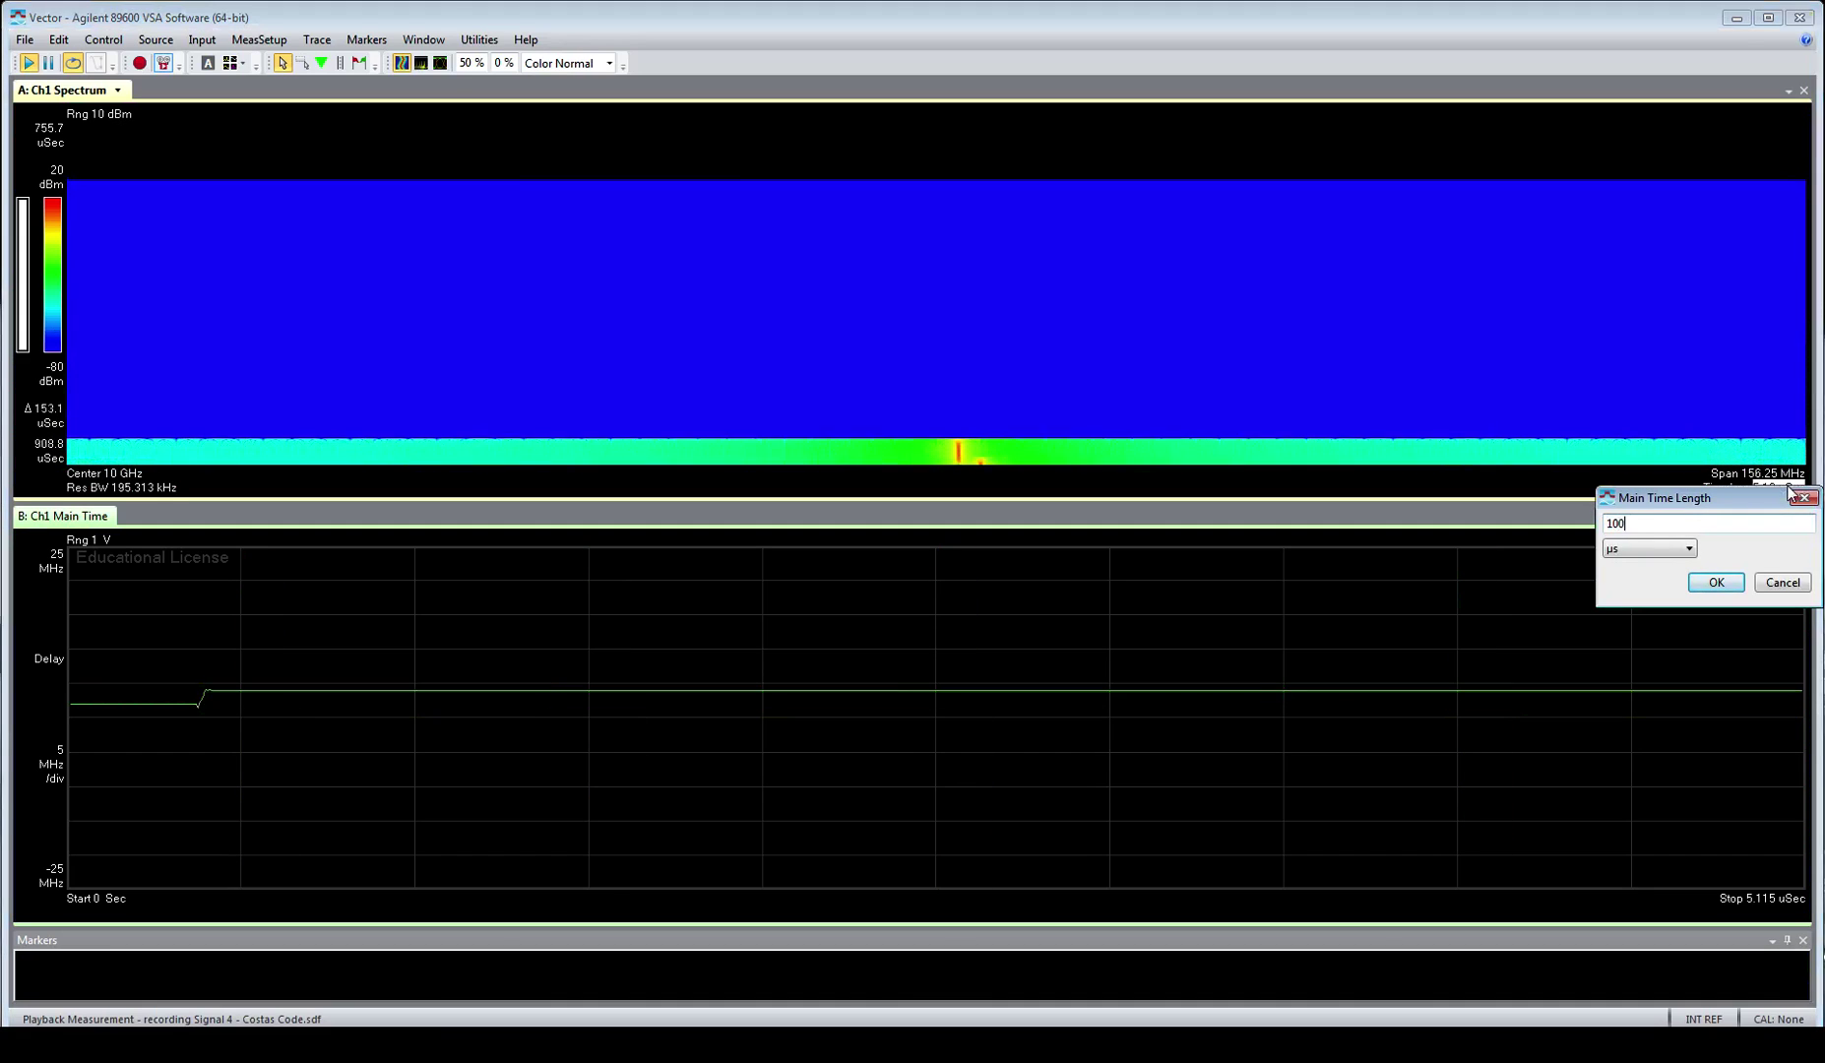
pyautogui.click(1715, 581)
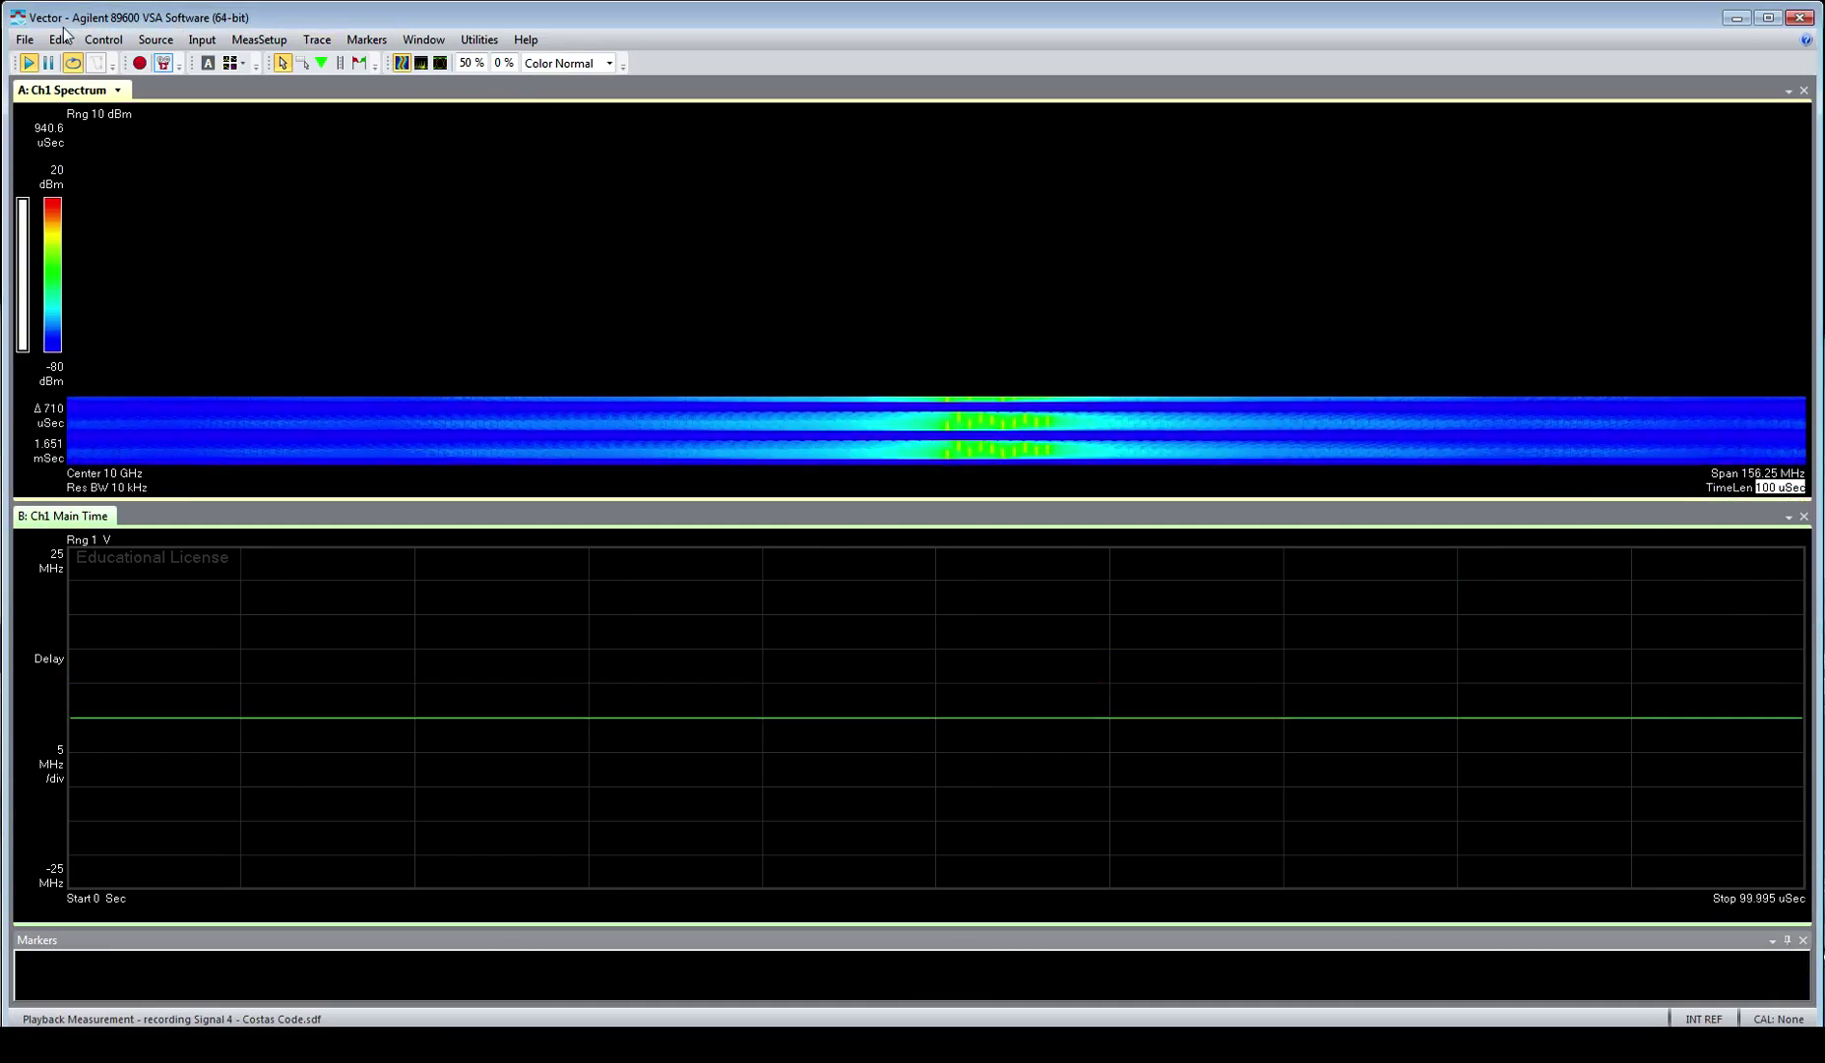
# Pause playback and increase the main time length to 150 µs.
pyautogui.click(49, 62)
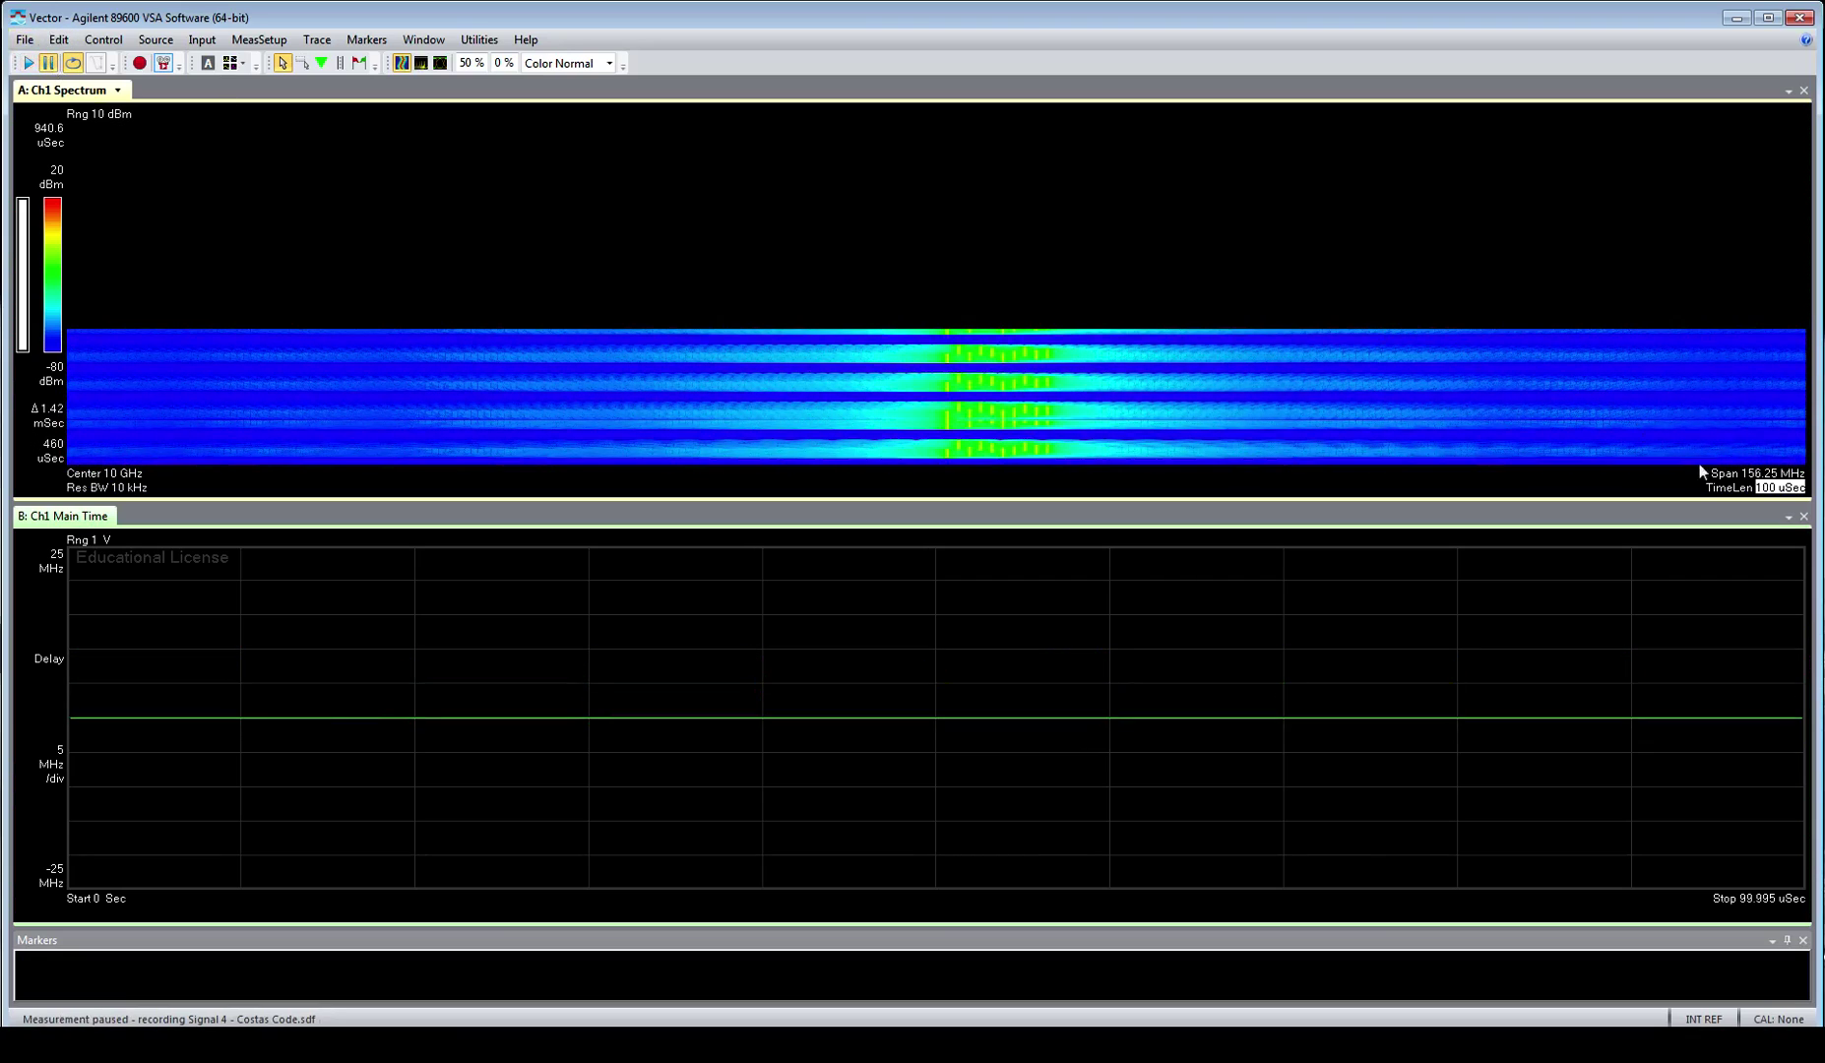
pyautogui.click(1768, 489)
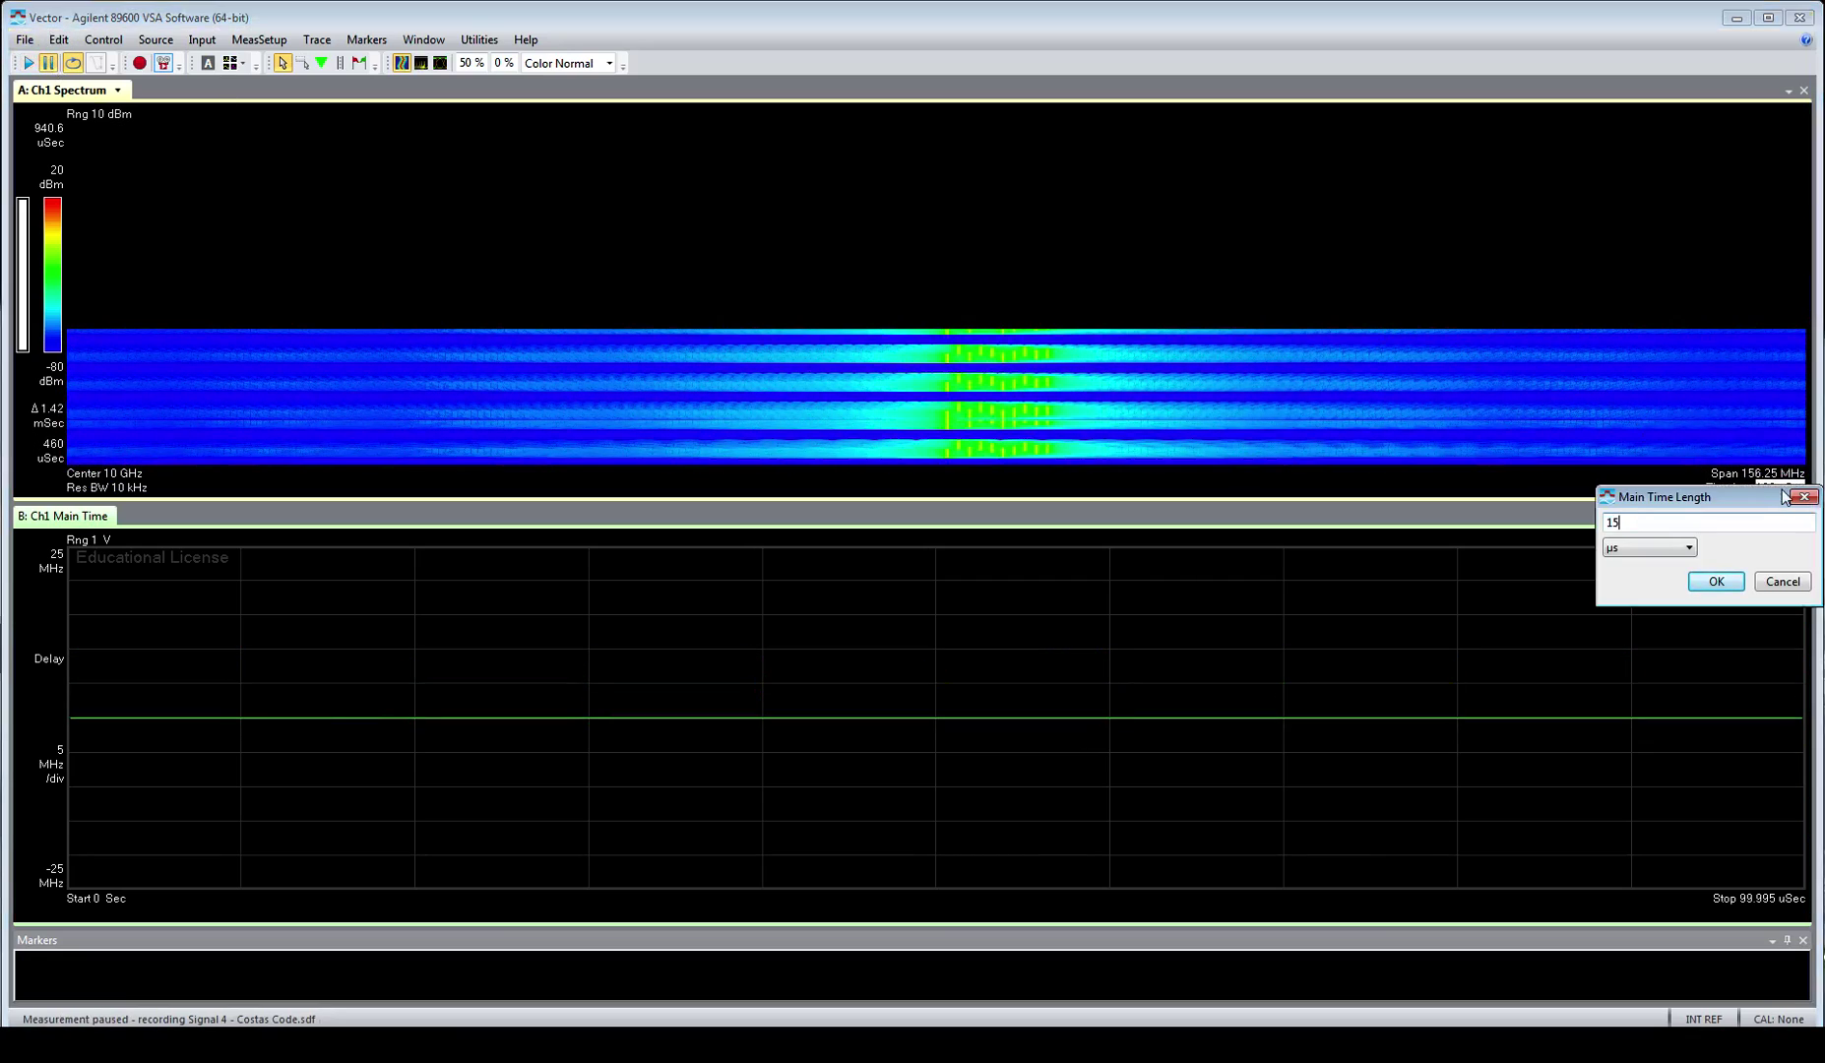
pyautogui.click(1713, 583)
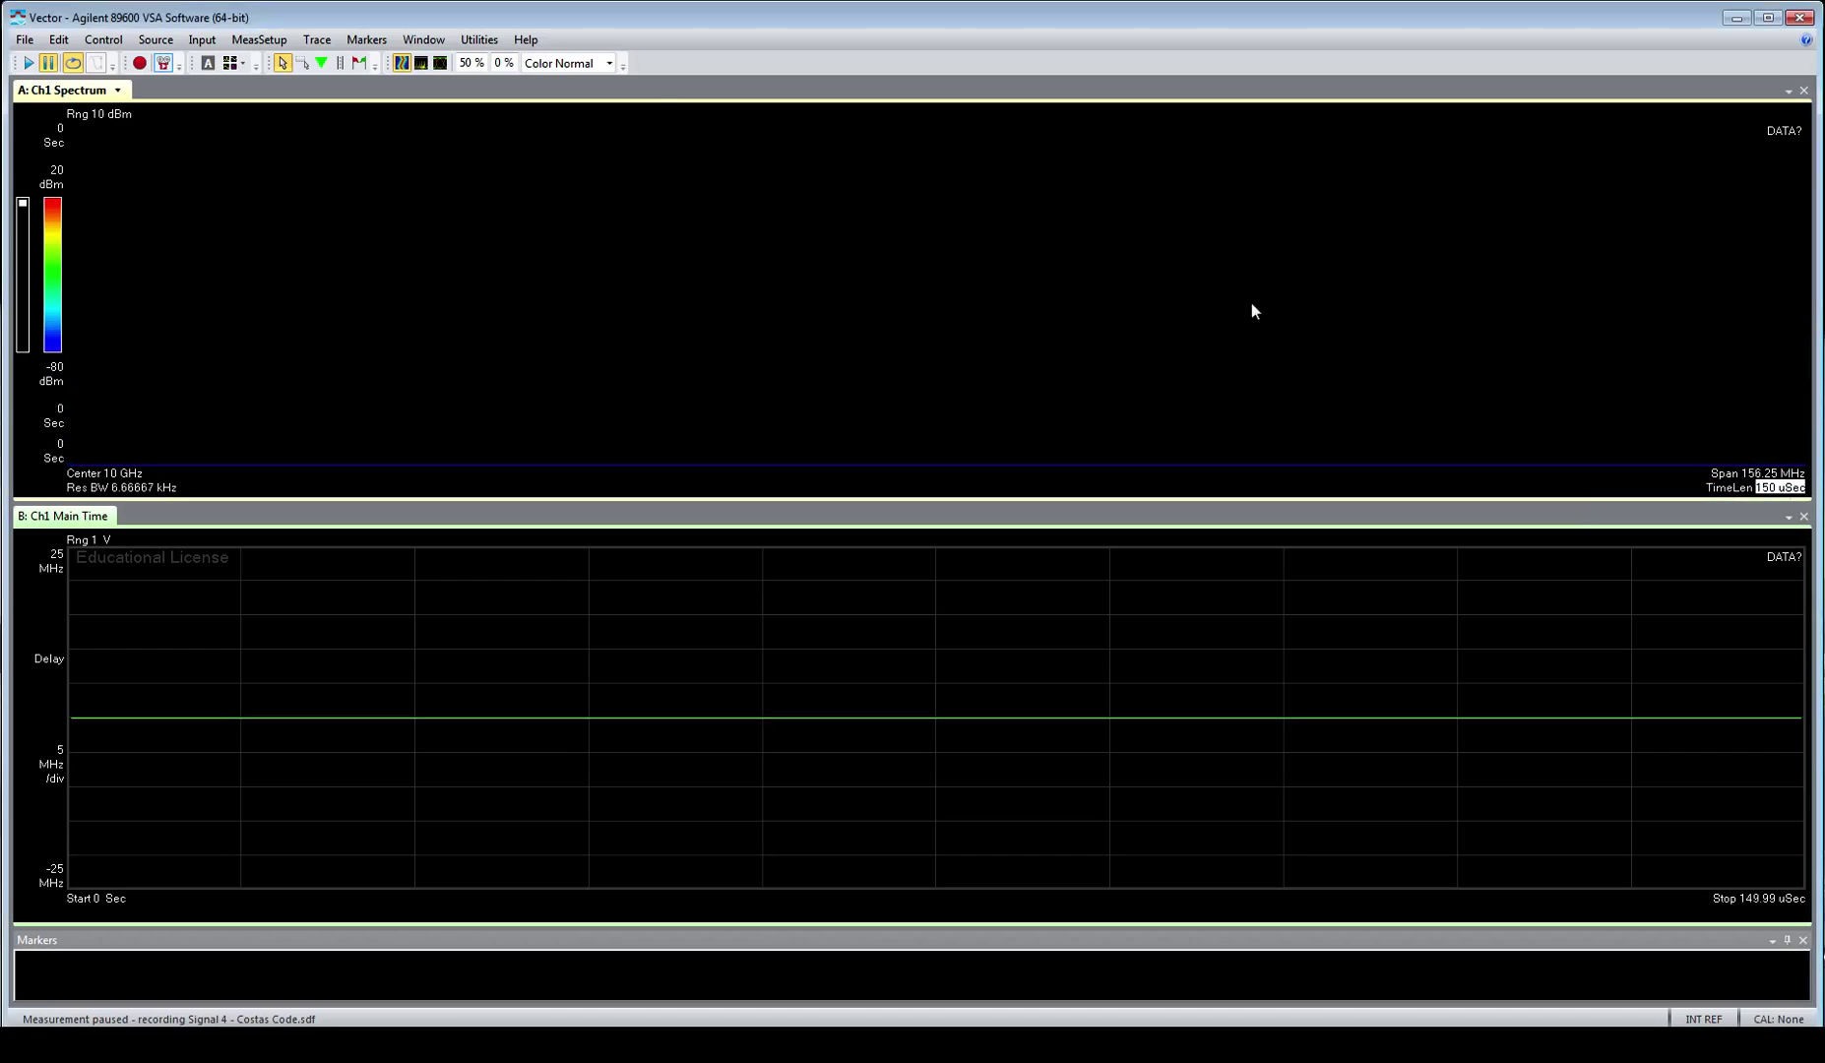
# Play the Costas Code recording at the 150 µs time length.
pyautogui.click(27, 63)
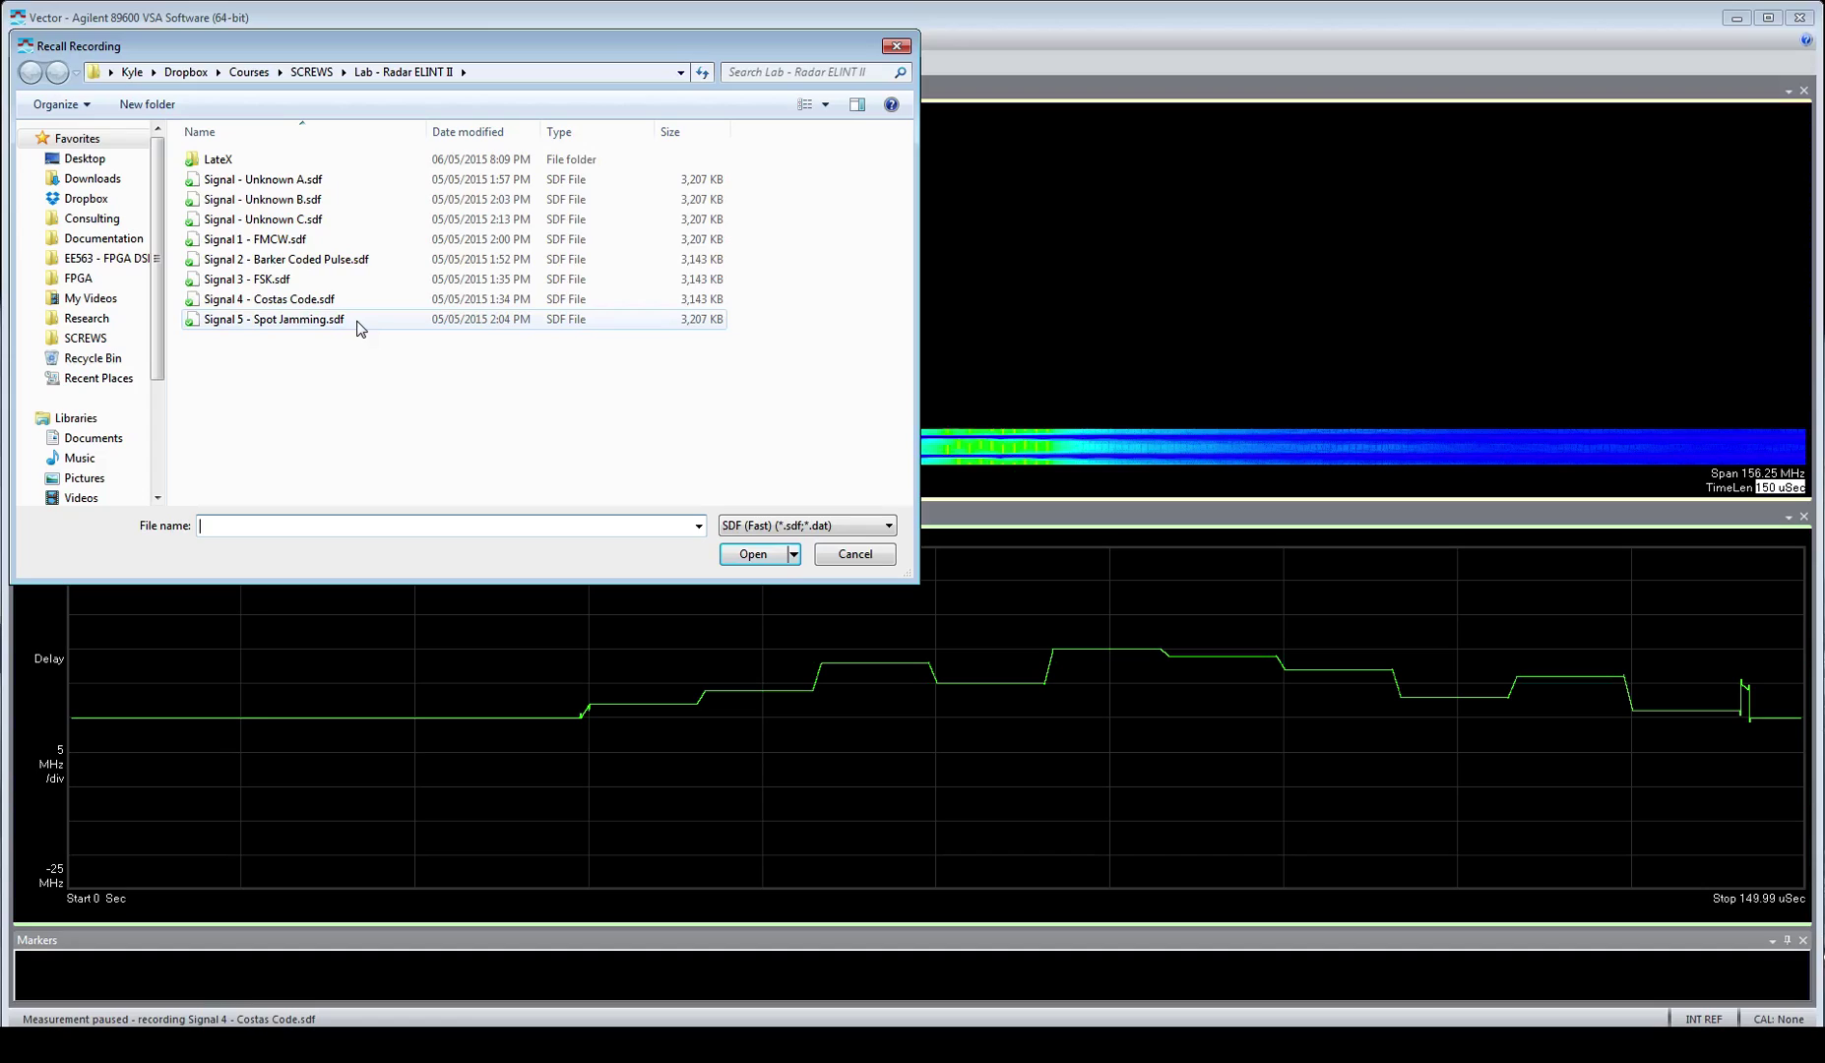
# Load and play Signal 5 - Spot Jamming.sdf.
pyautogui.click(356, 321)
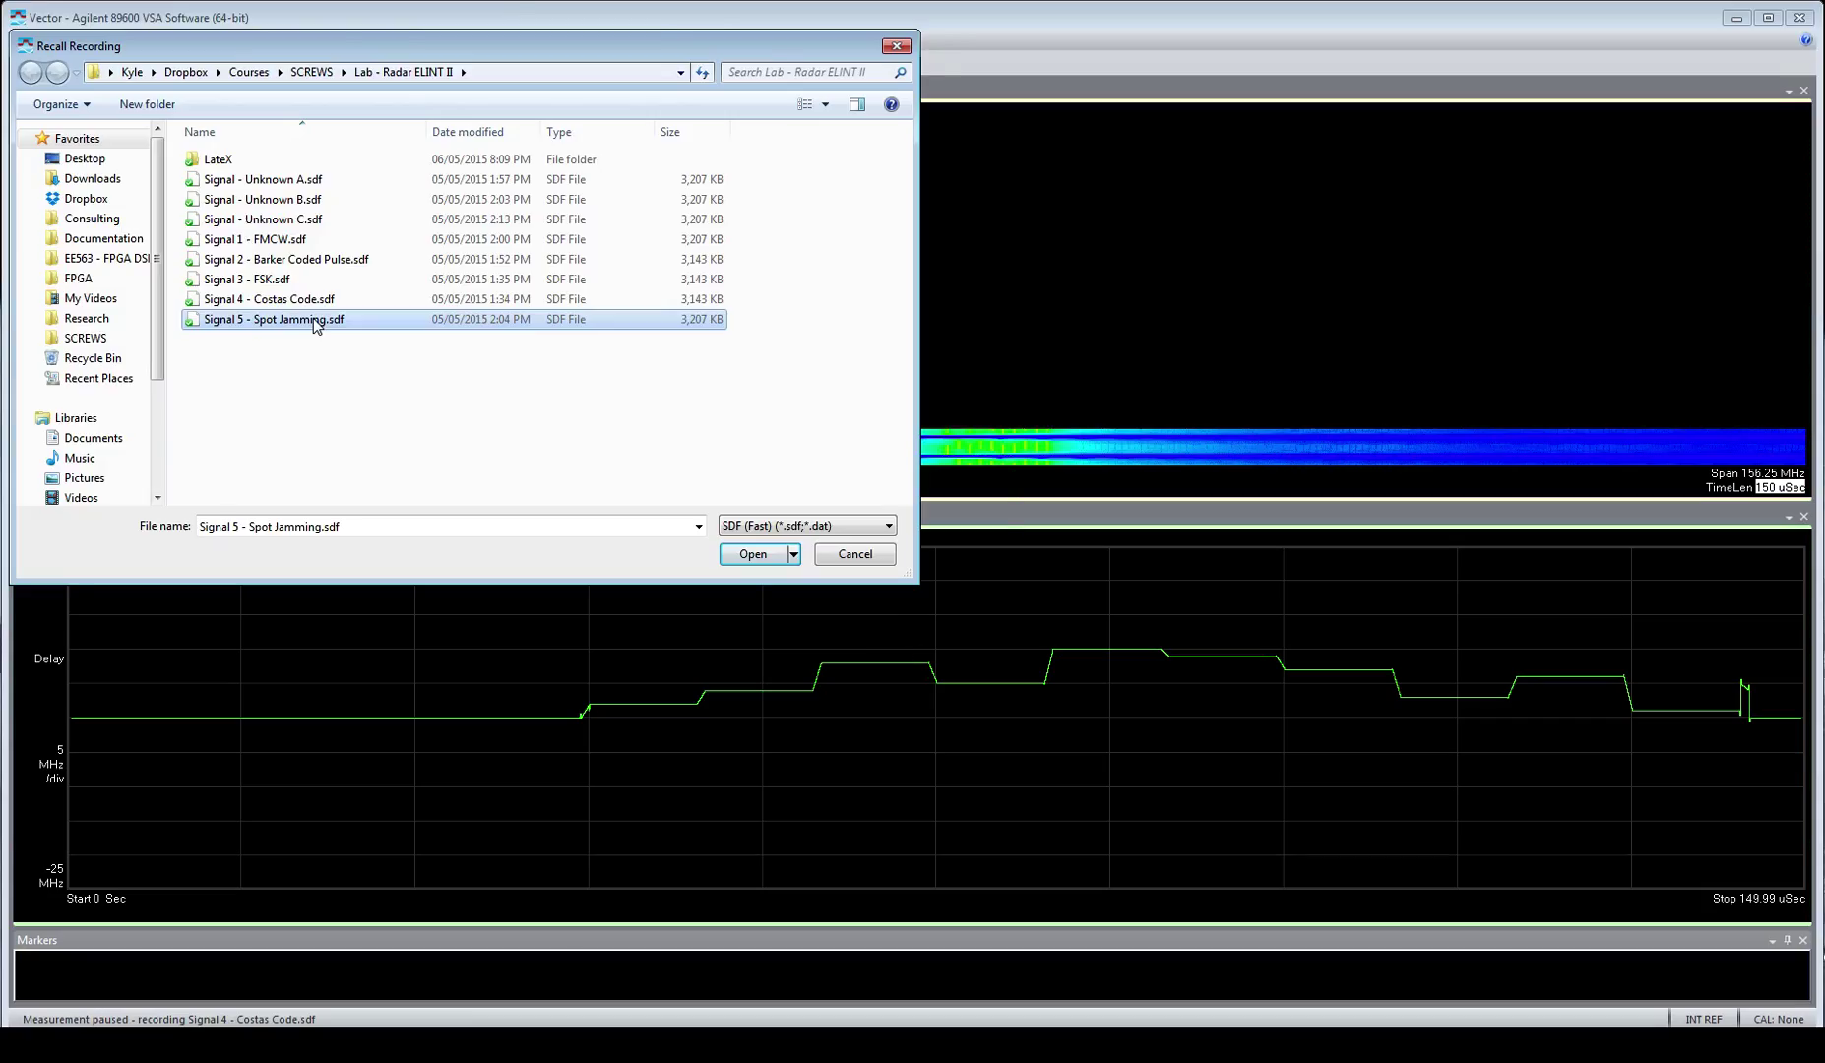
pyautogui.press('Return')
pyautogui.click(30, 63)
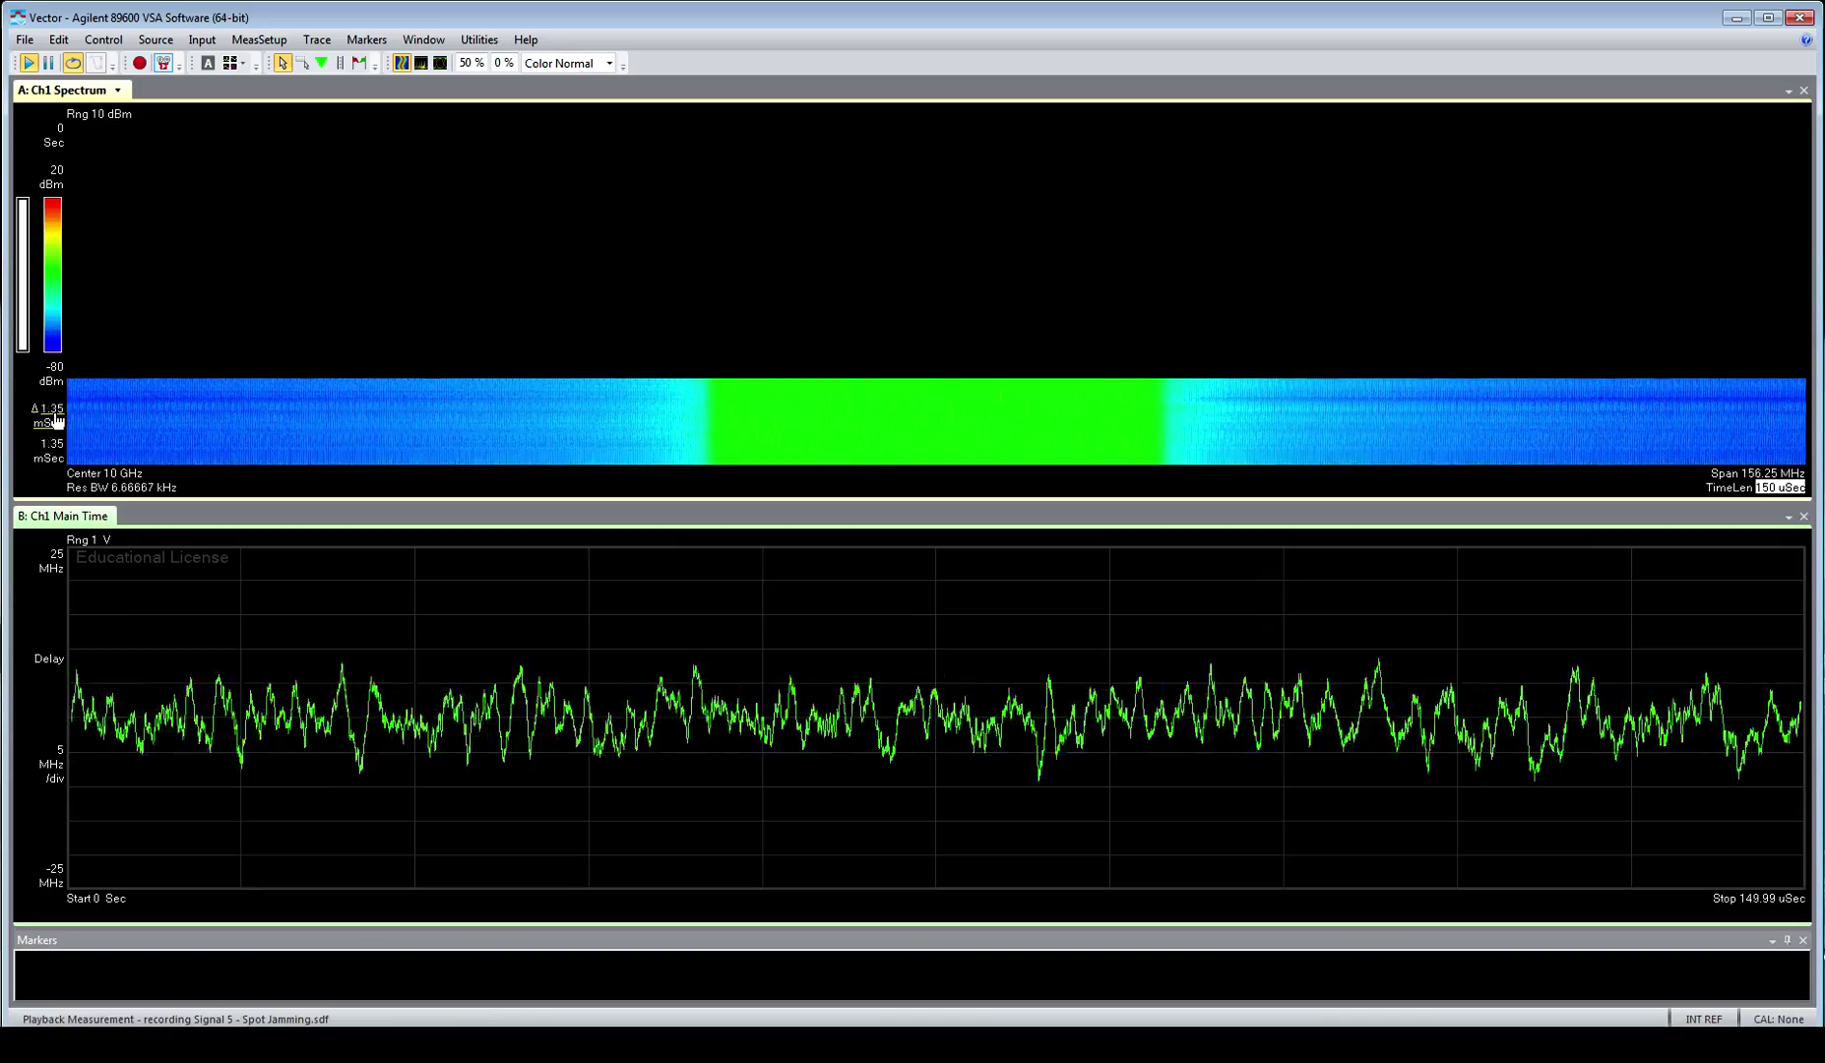
# Set the colour scale to 0/-100 dBm and show the spectrum as a persistence display.
pyautogui.scroll(-1, 59, 374)
pyautogui.scroll(-5, 65, 388)
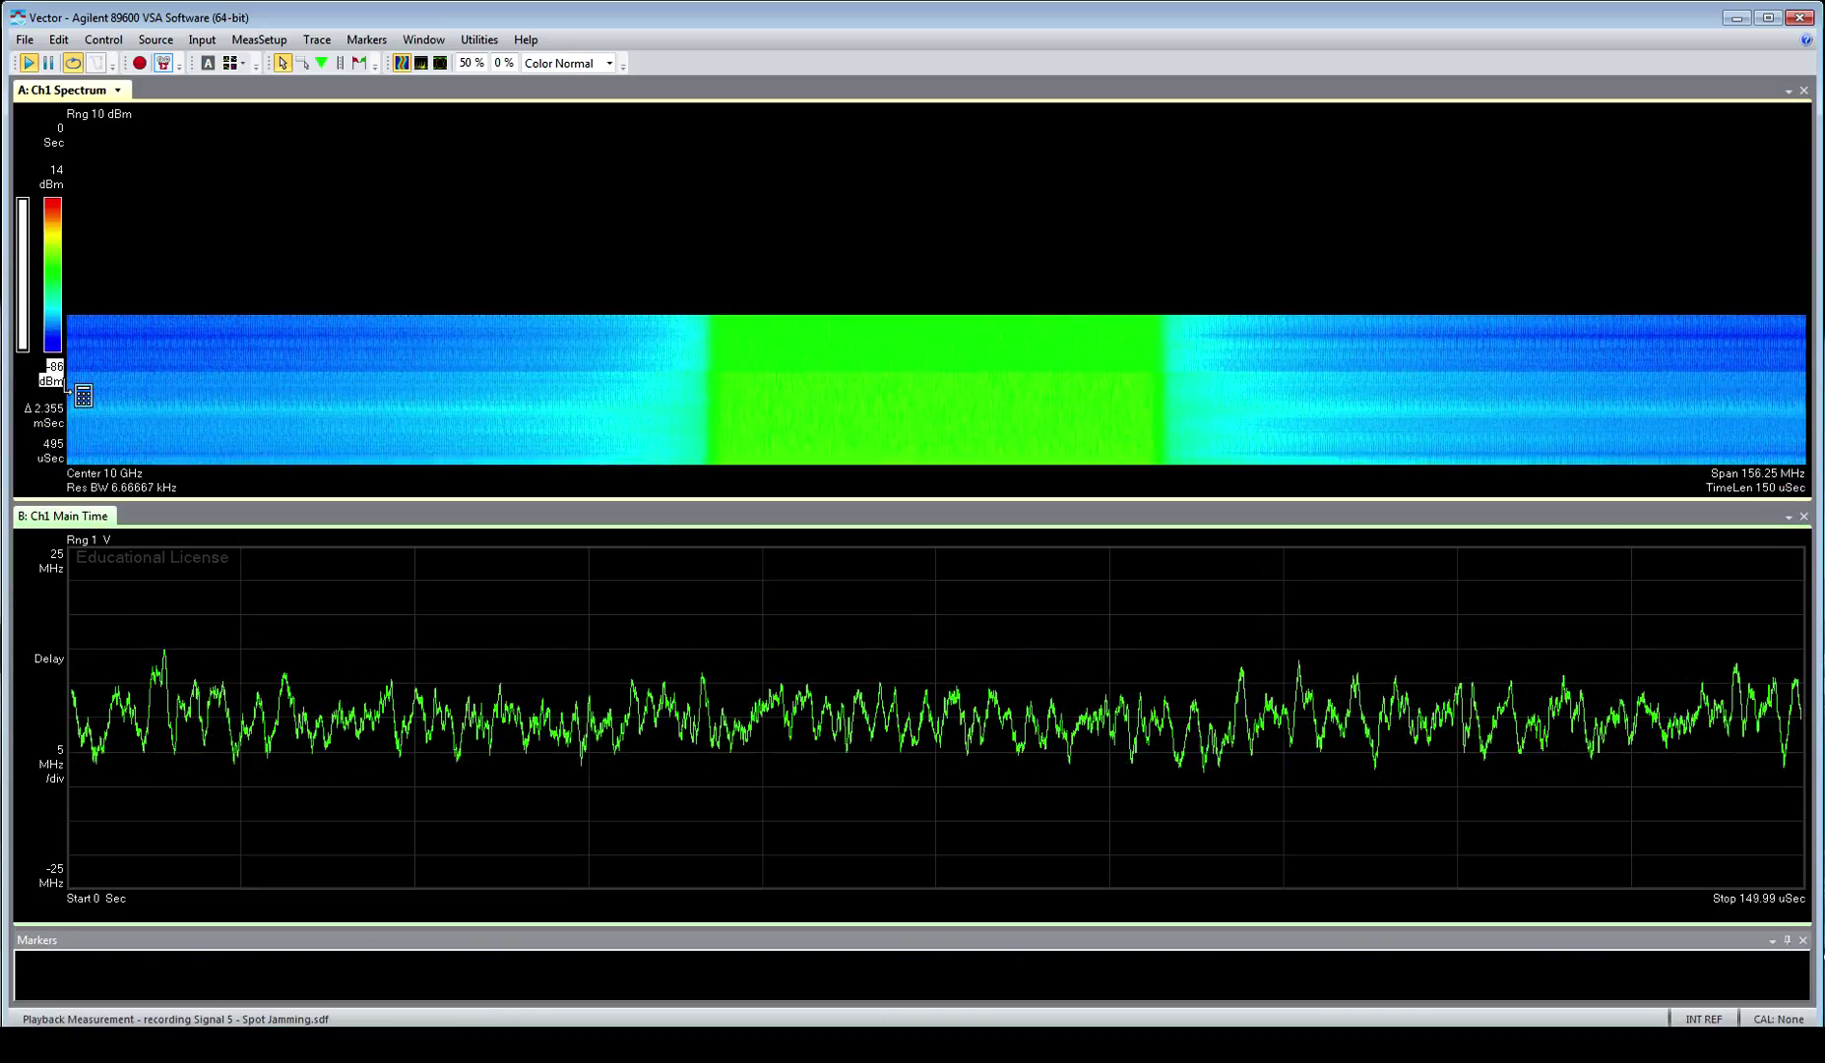
pyautogui.scroll(-4, 65, 388)
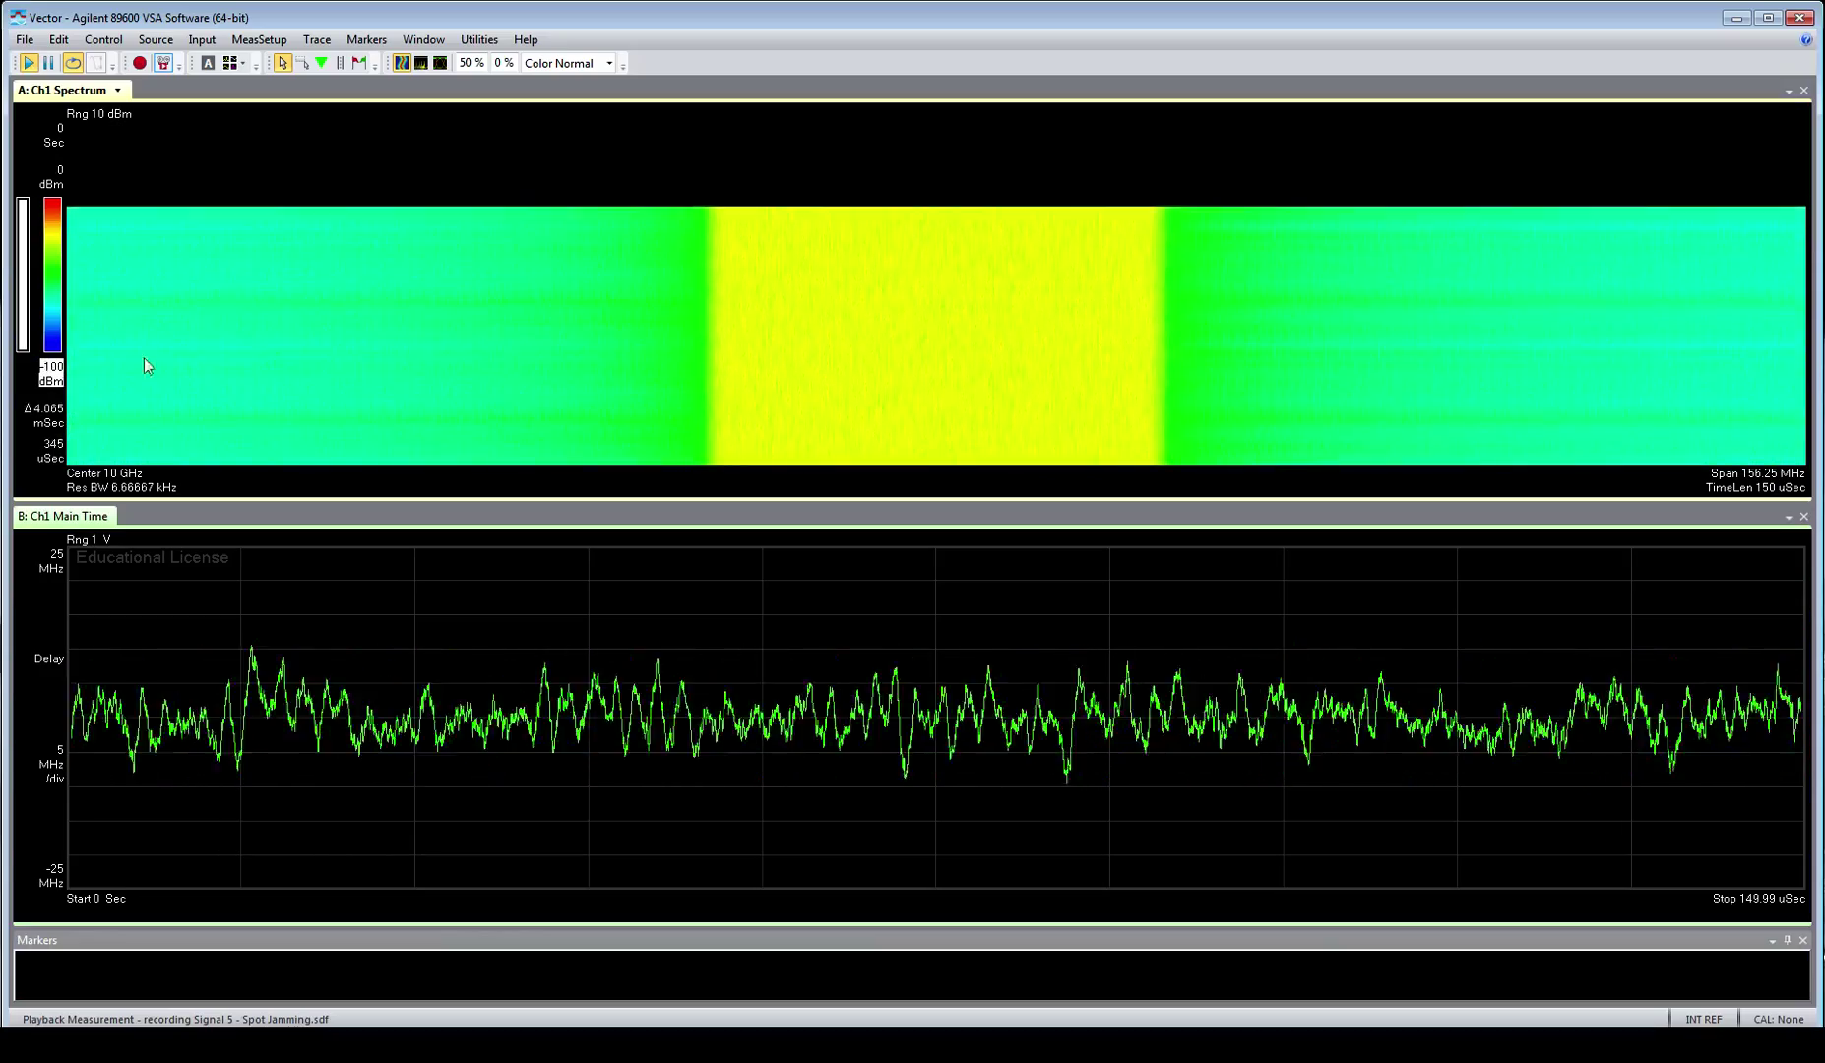
pyautogui.click(442, 63)
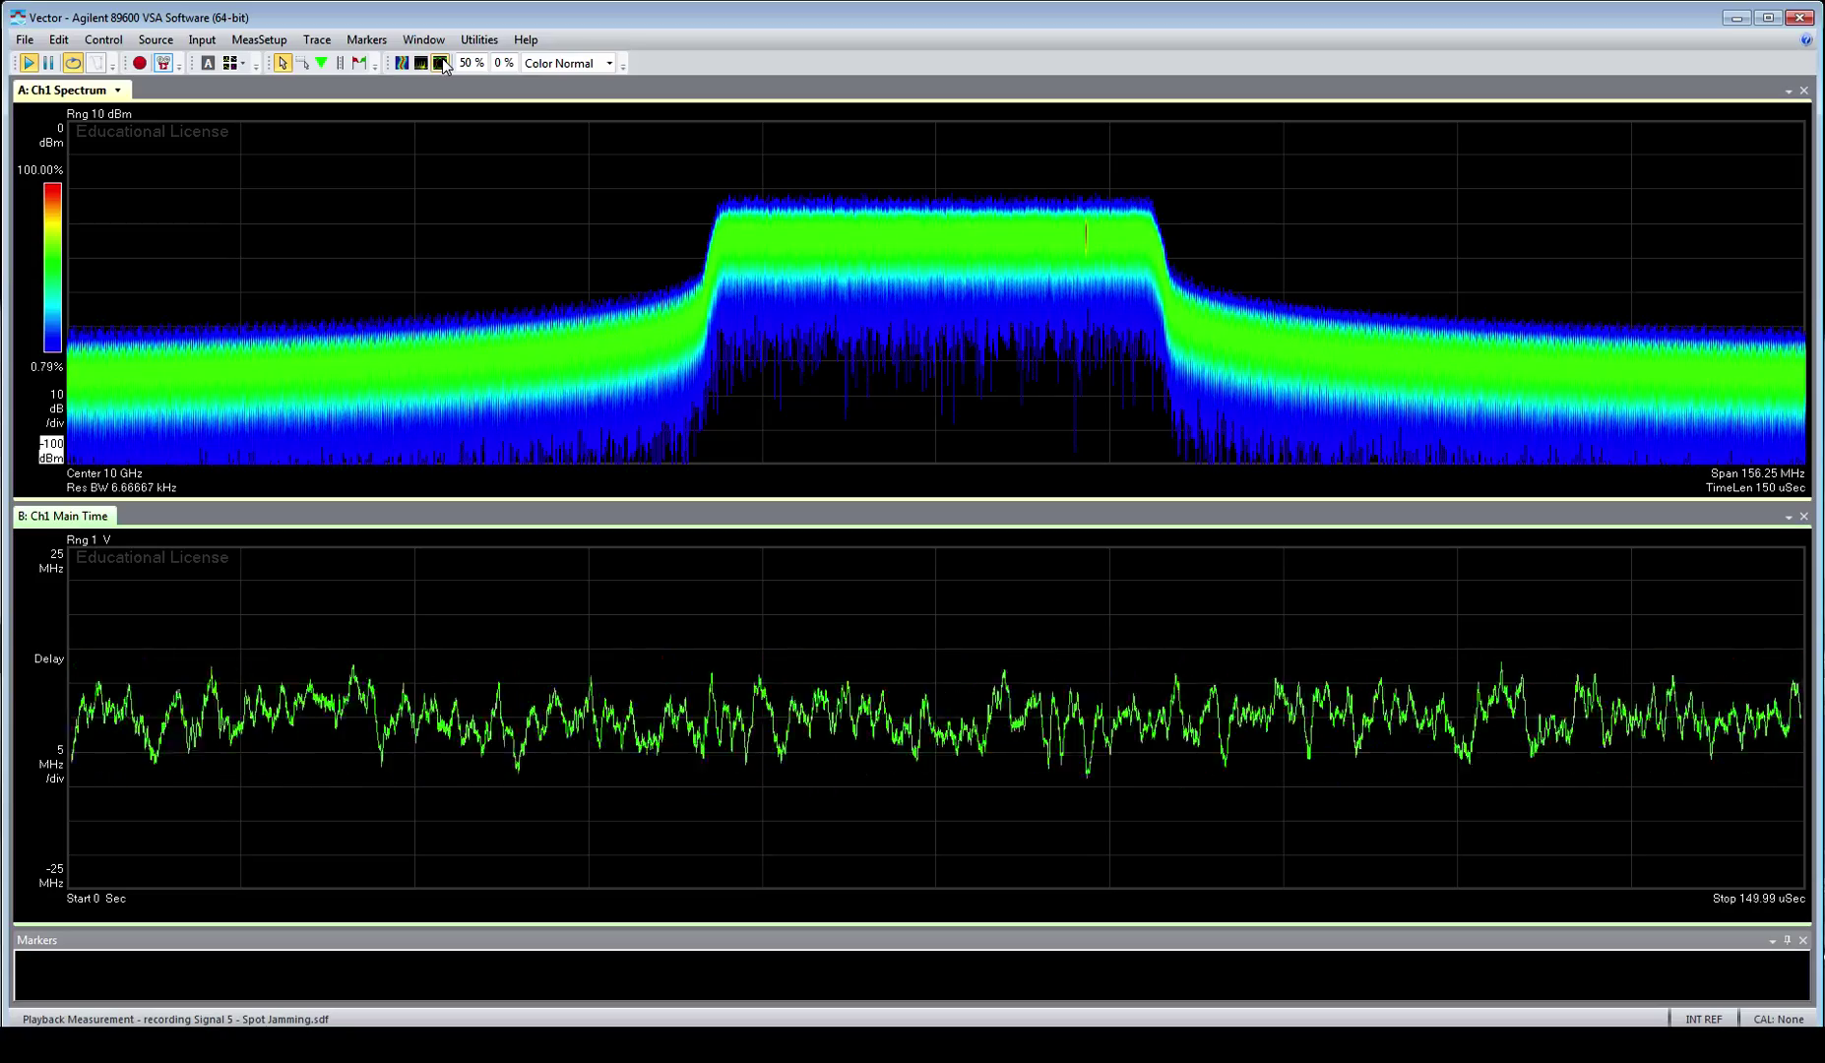
# Put marker 1 on the band's left edge, marker 2 on the right, and make marker 2 a delta (~39.8 MHz).
pyautogui.click(883, 203)
pyautogui.moveTo(883, 202); pyautogui.dragTo(729, 205)
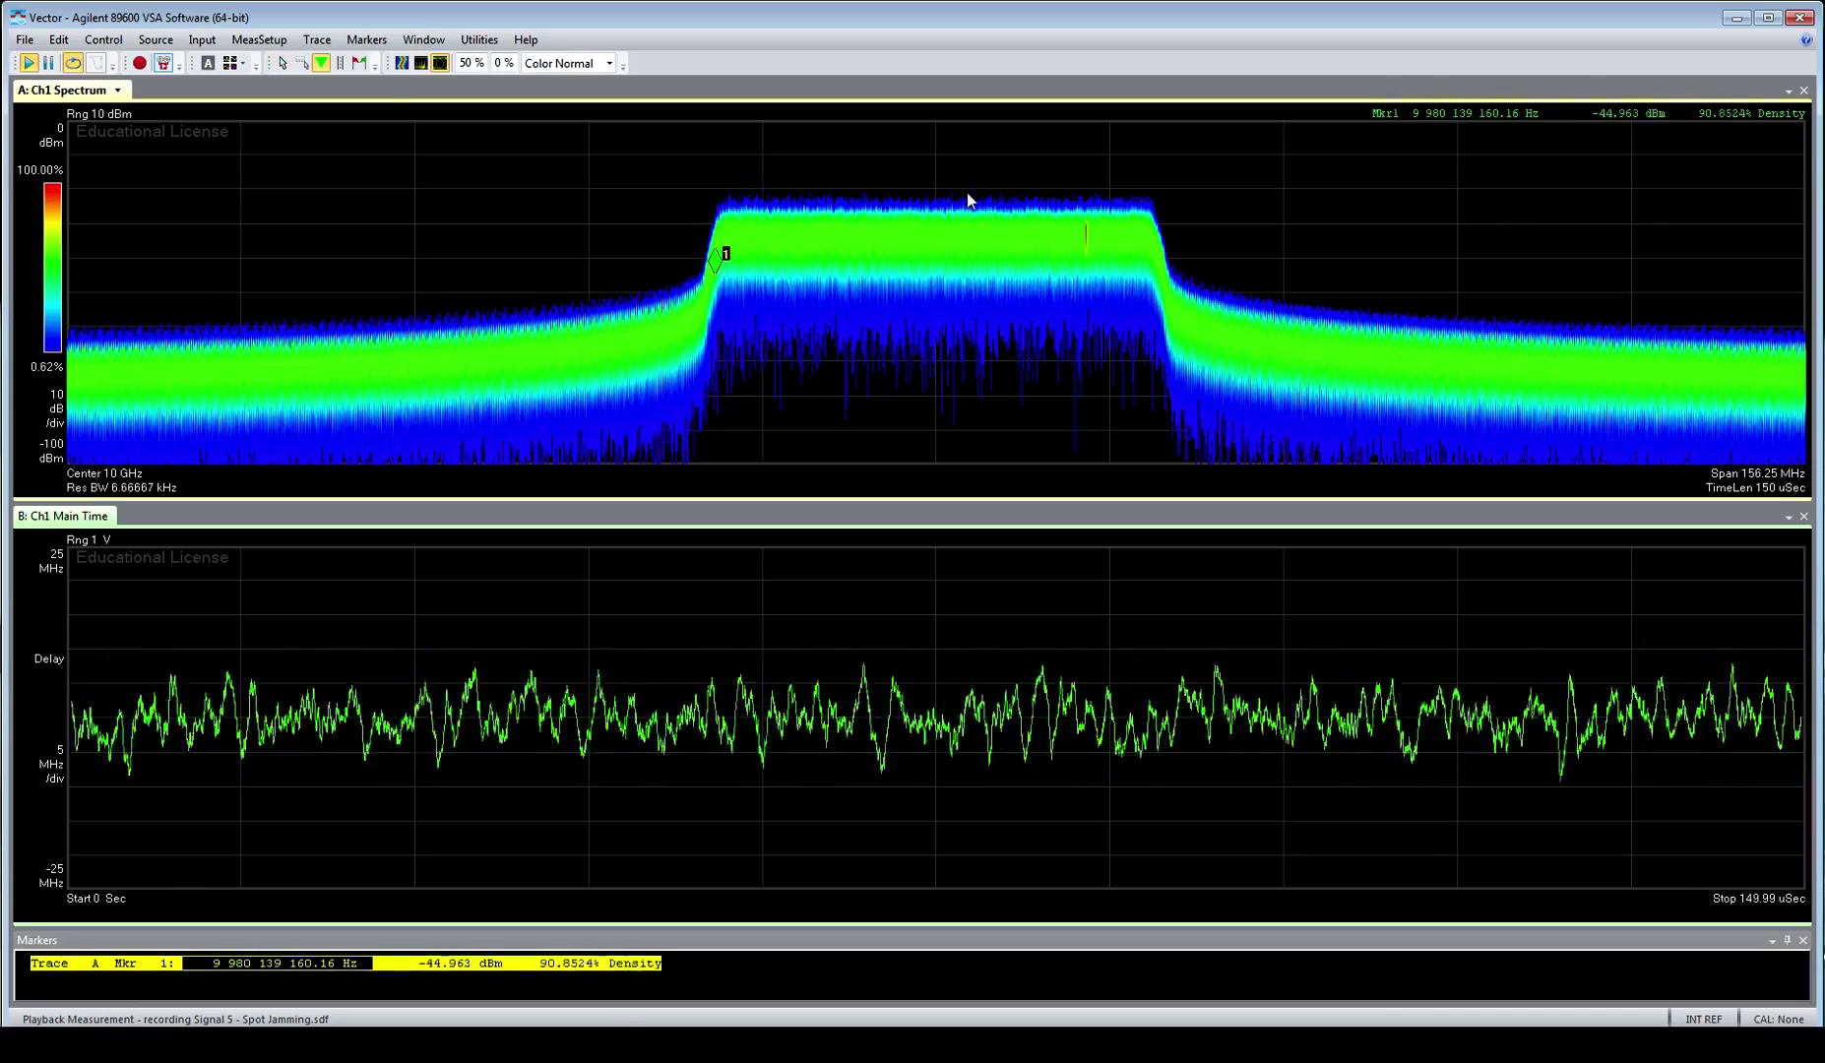
pyautogui.click(1122, 235)
pyautogui.moveTo(1122, 234)
pyautogui.mouseDown()
pyautogui.moveTo(1128, 212)
pyautogui.moveTo(1161, 218)
pyautogui.mouseUp()
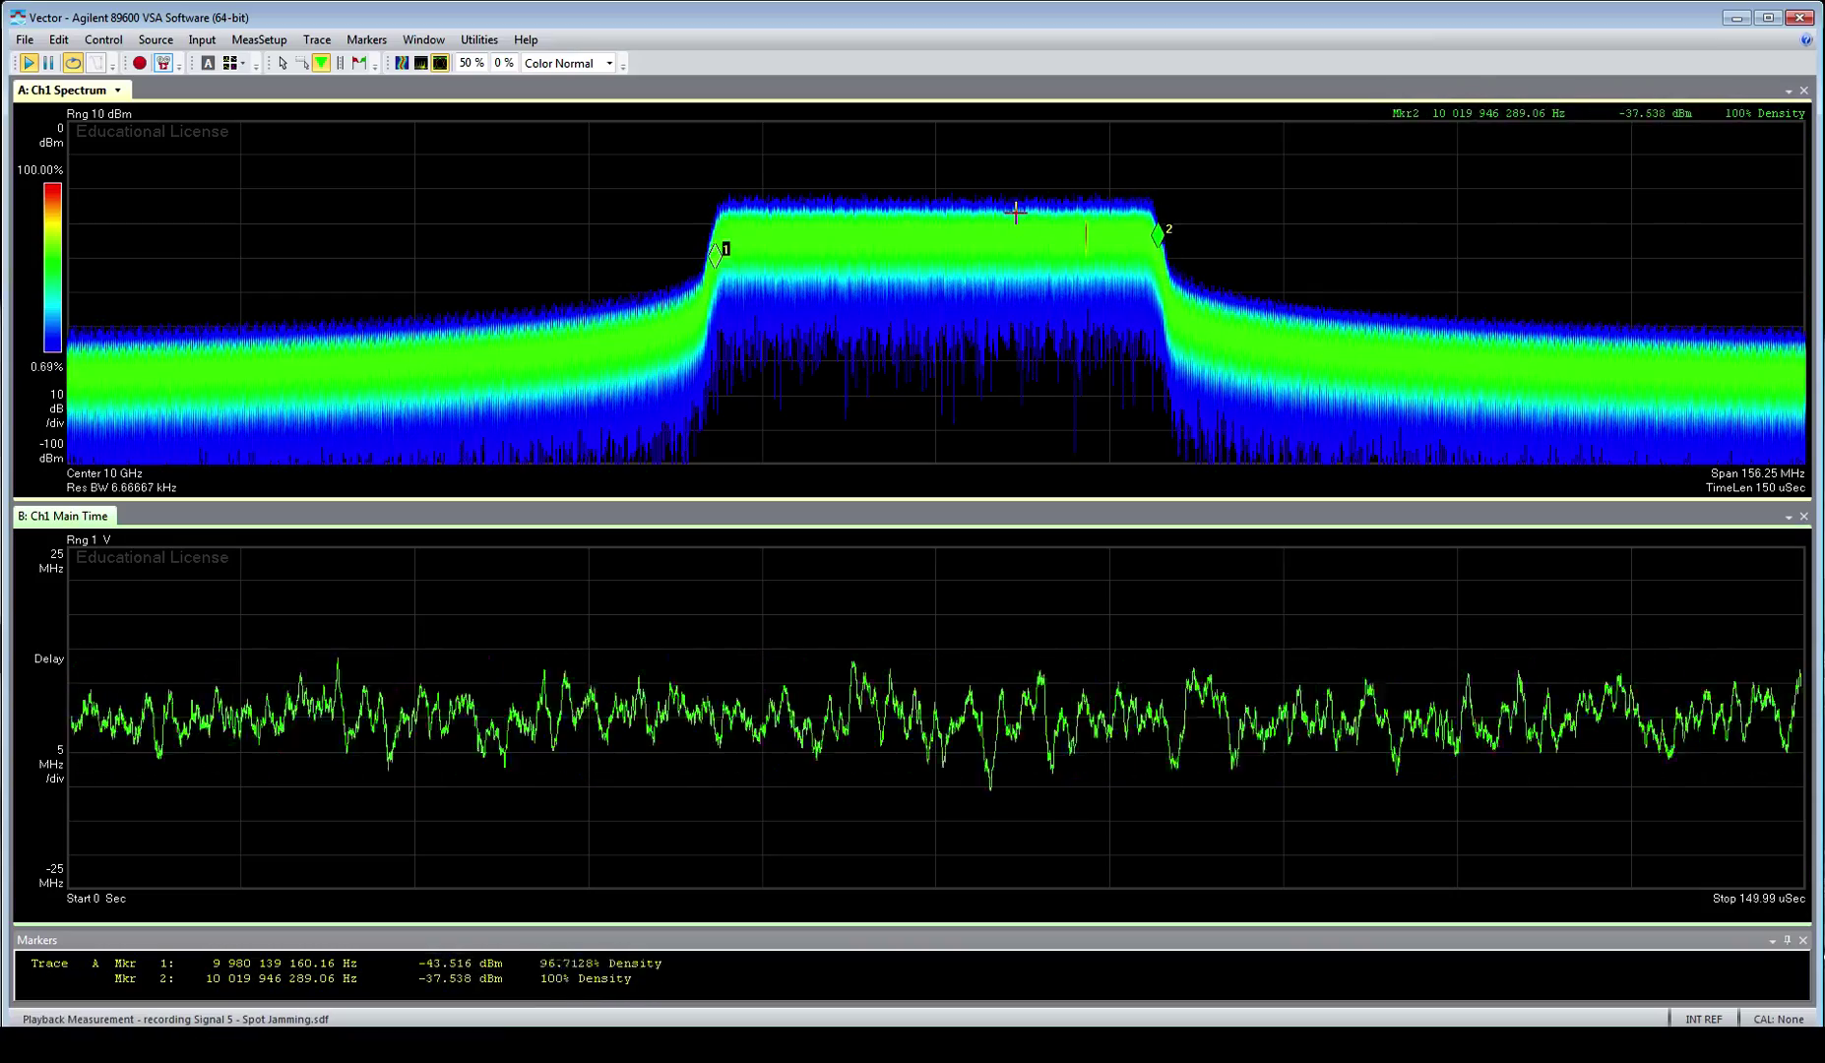
pyautogui.press('d')
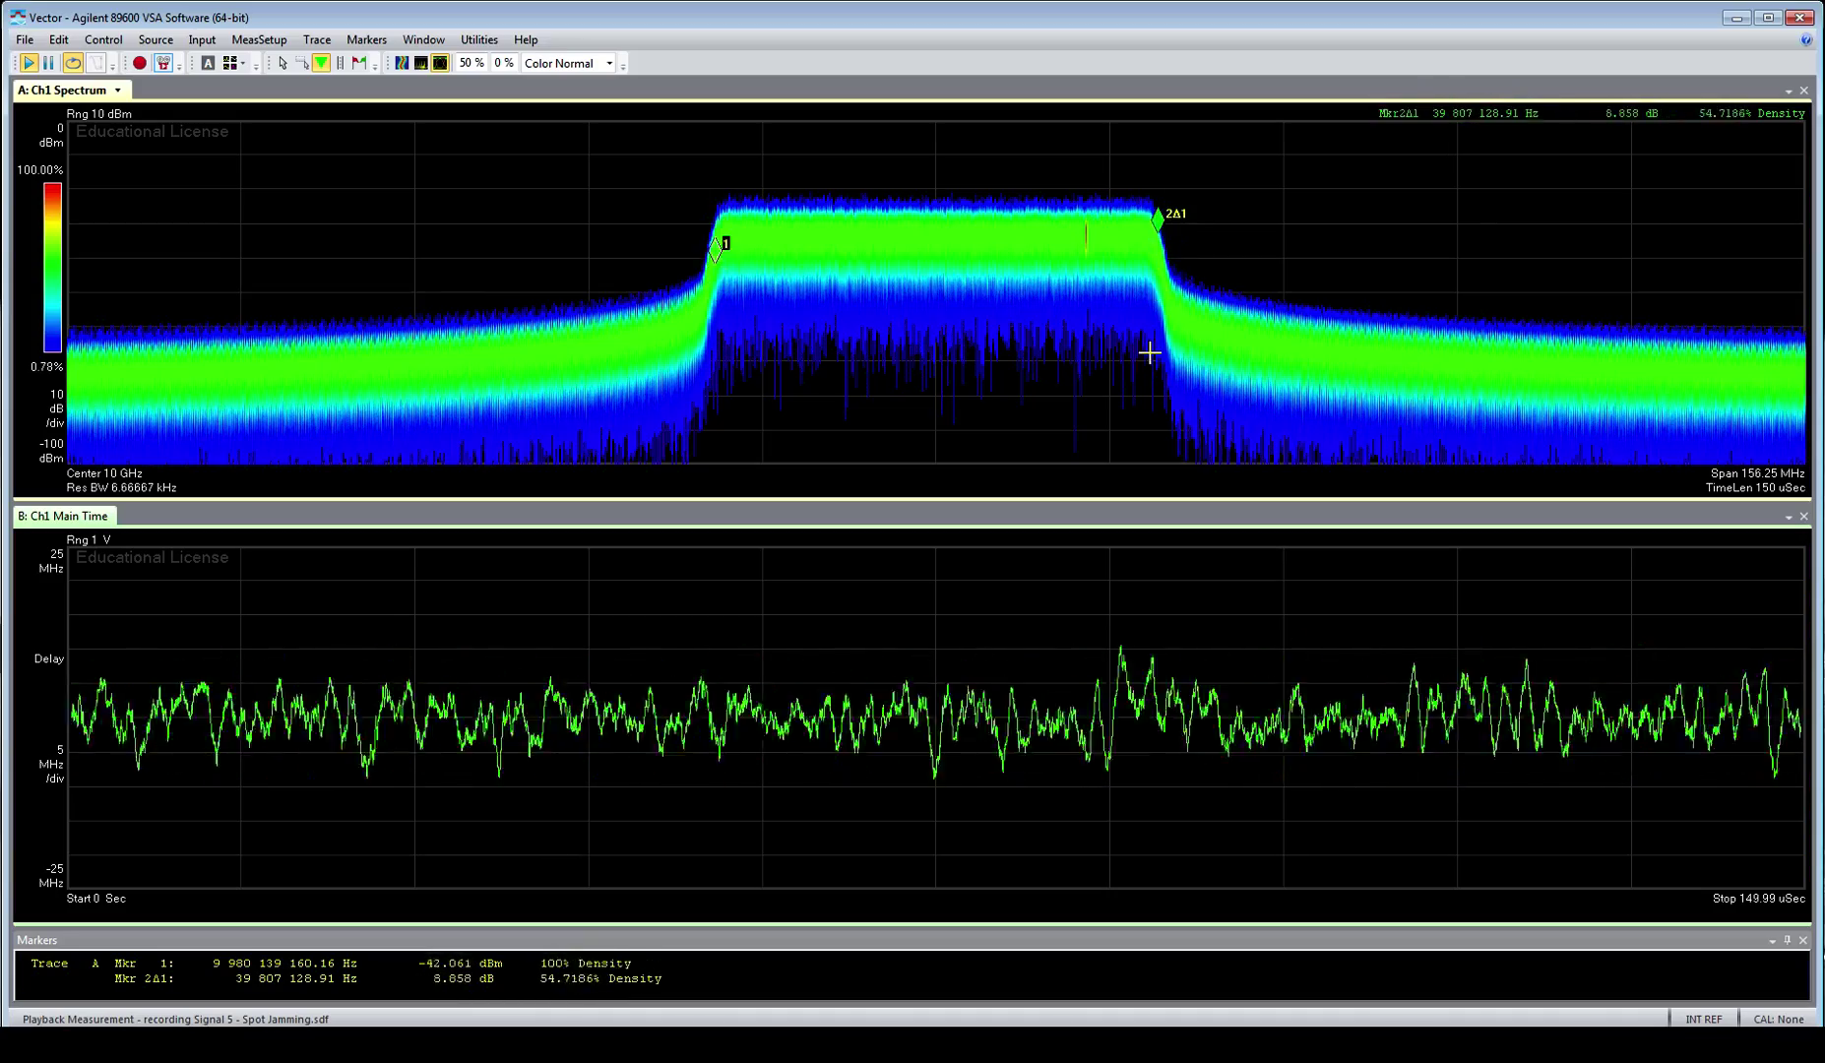
# Switch trace B's format to LogMag so the Spot Jamming signal shows at 10 dB/div.
pyautogui.click(47, 659)
pyautogui.scroll(-4, 51, 661)
pyautogui.scroll(-2, 54, 661)
pyautogui.scroll(1, 479, 665)
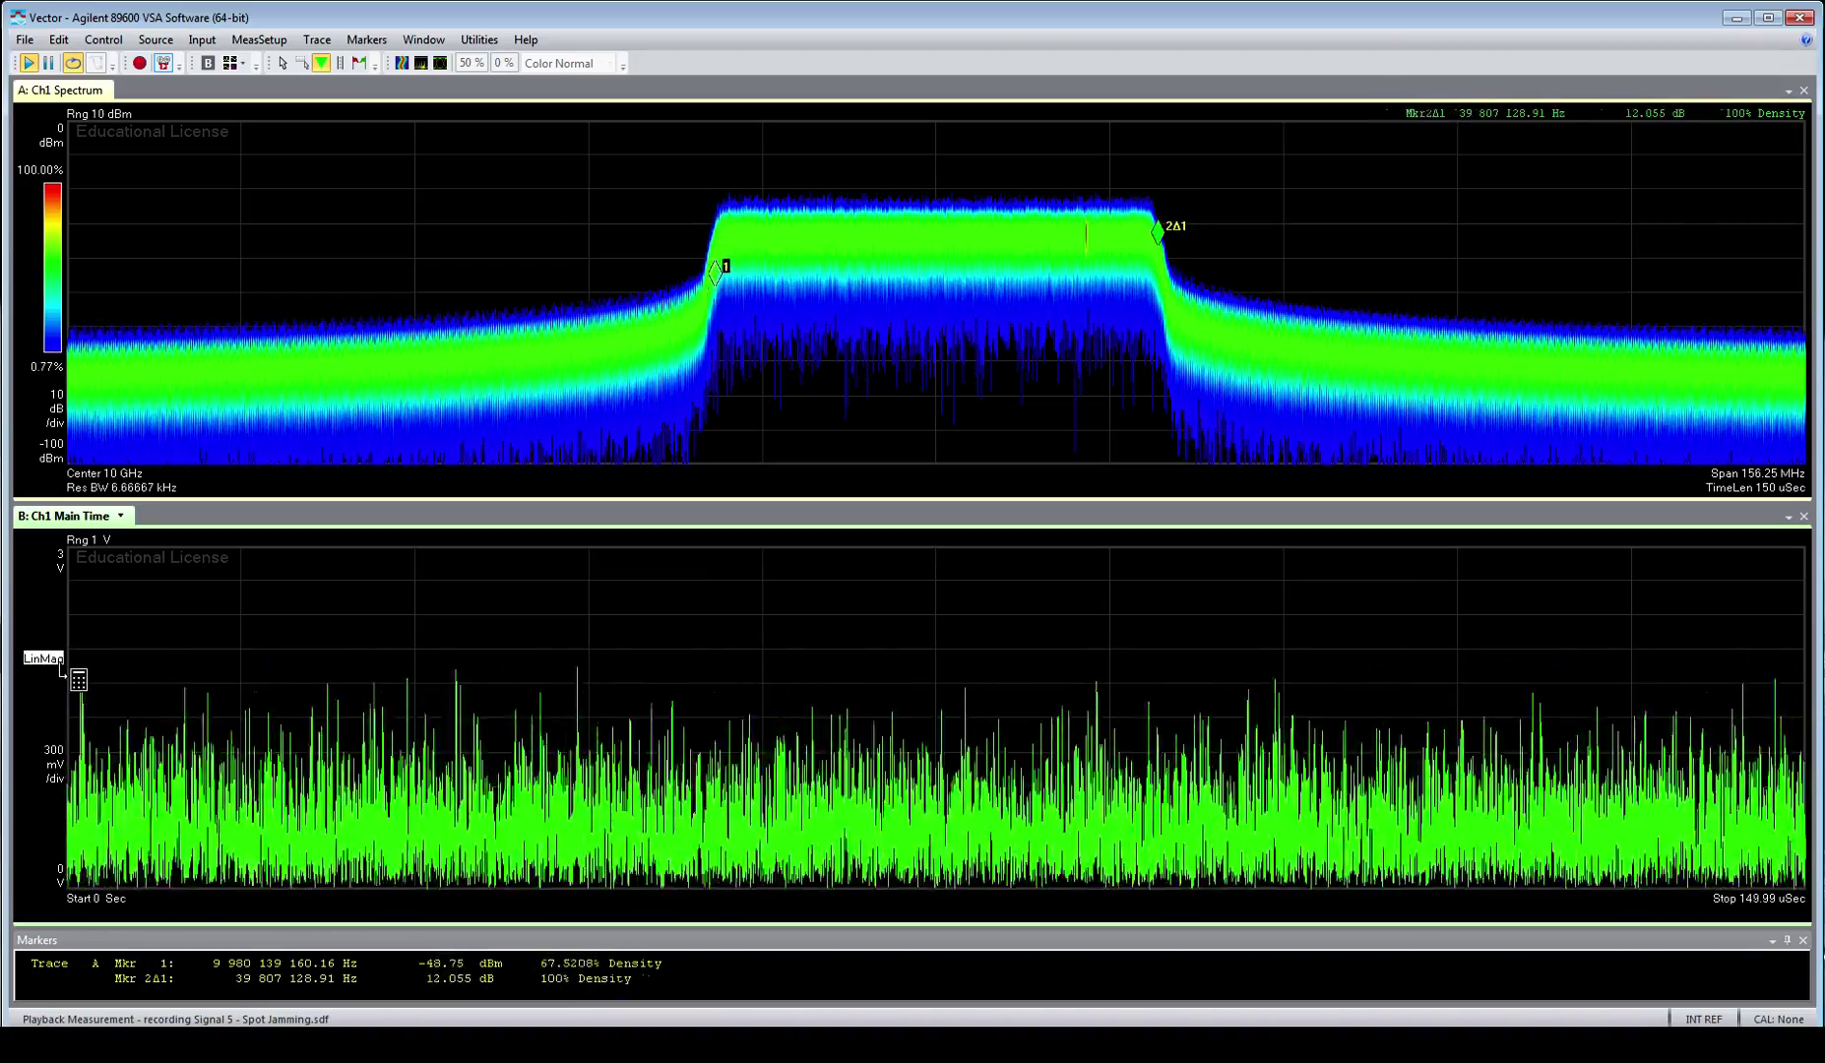
pyautogui.scroll(1, 61, 670)
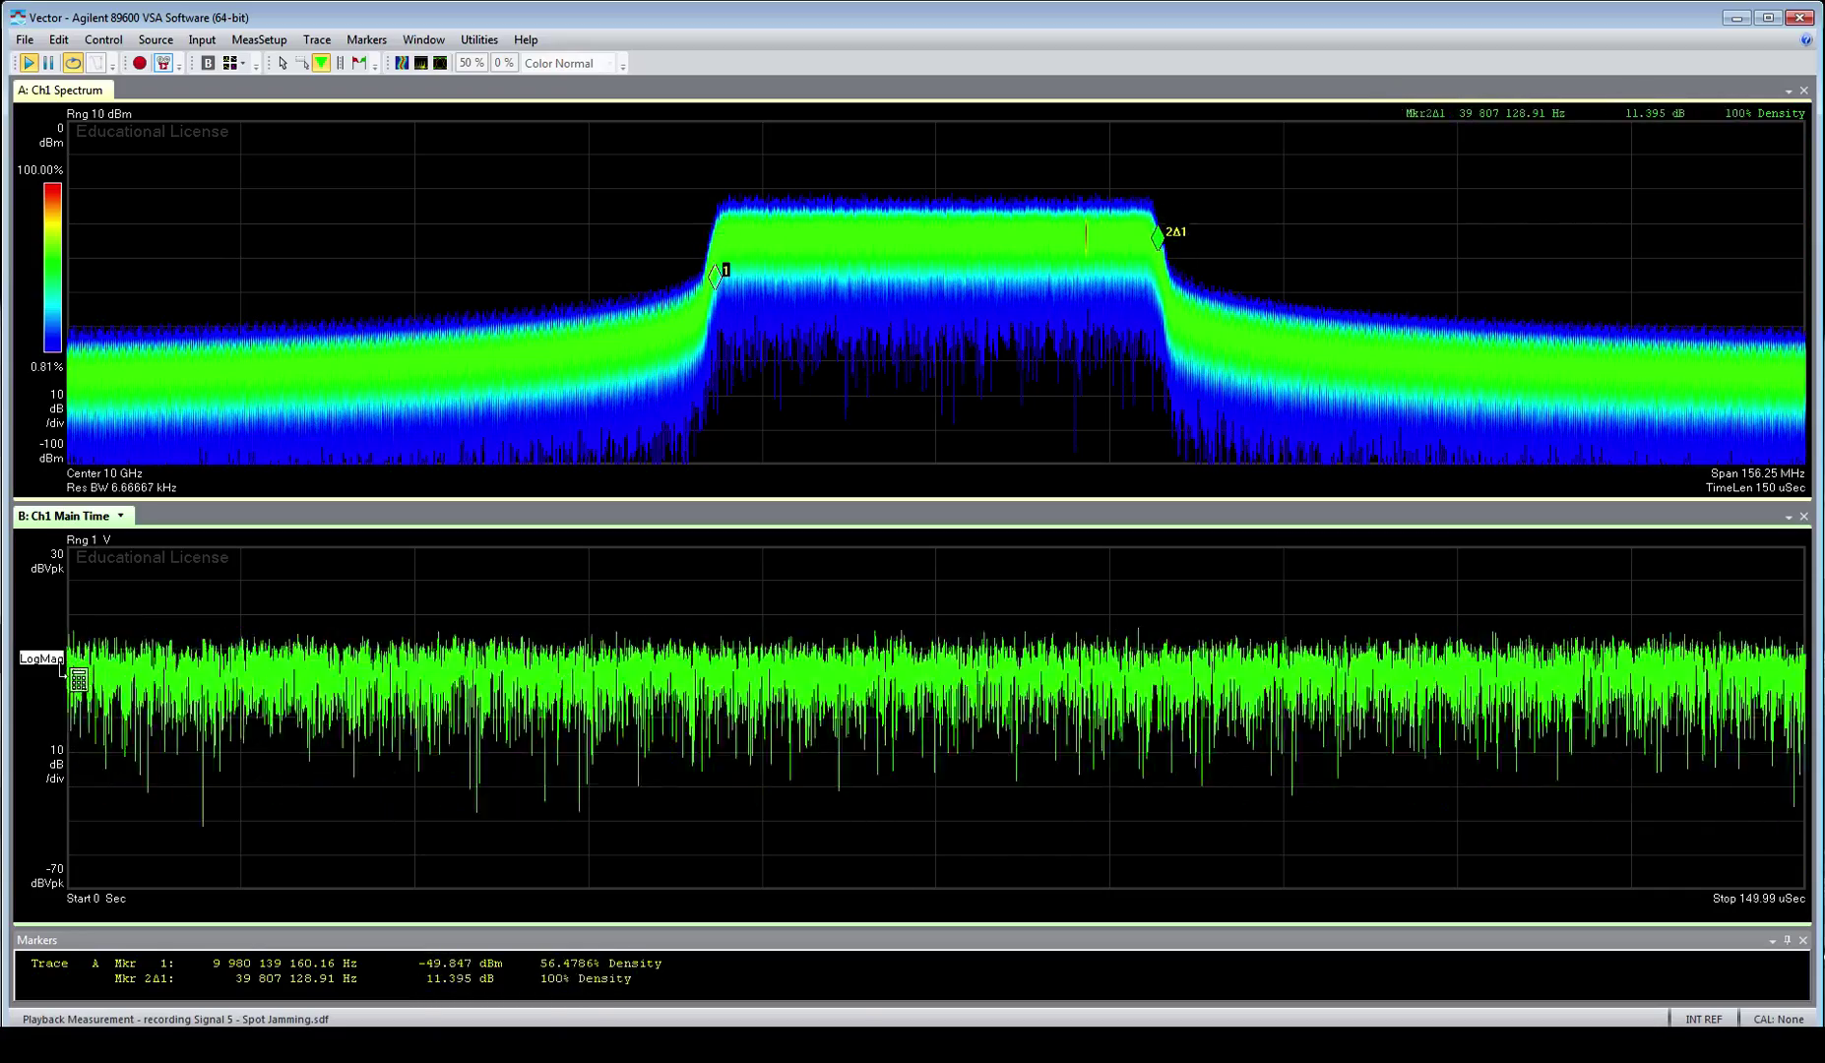
pyautogui.scroll(-2, 61, 671)
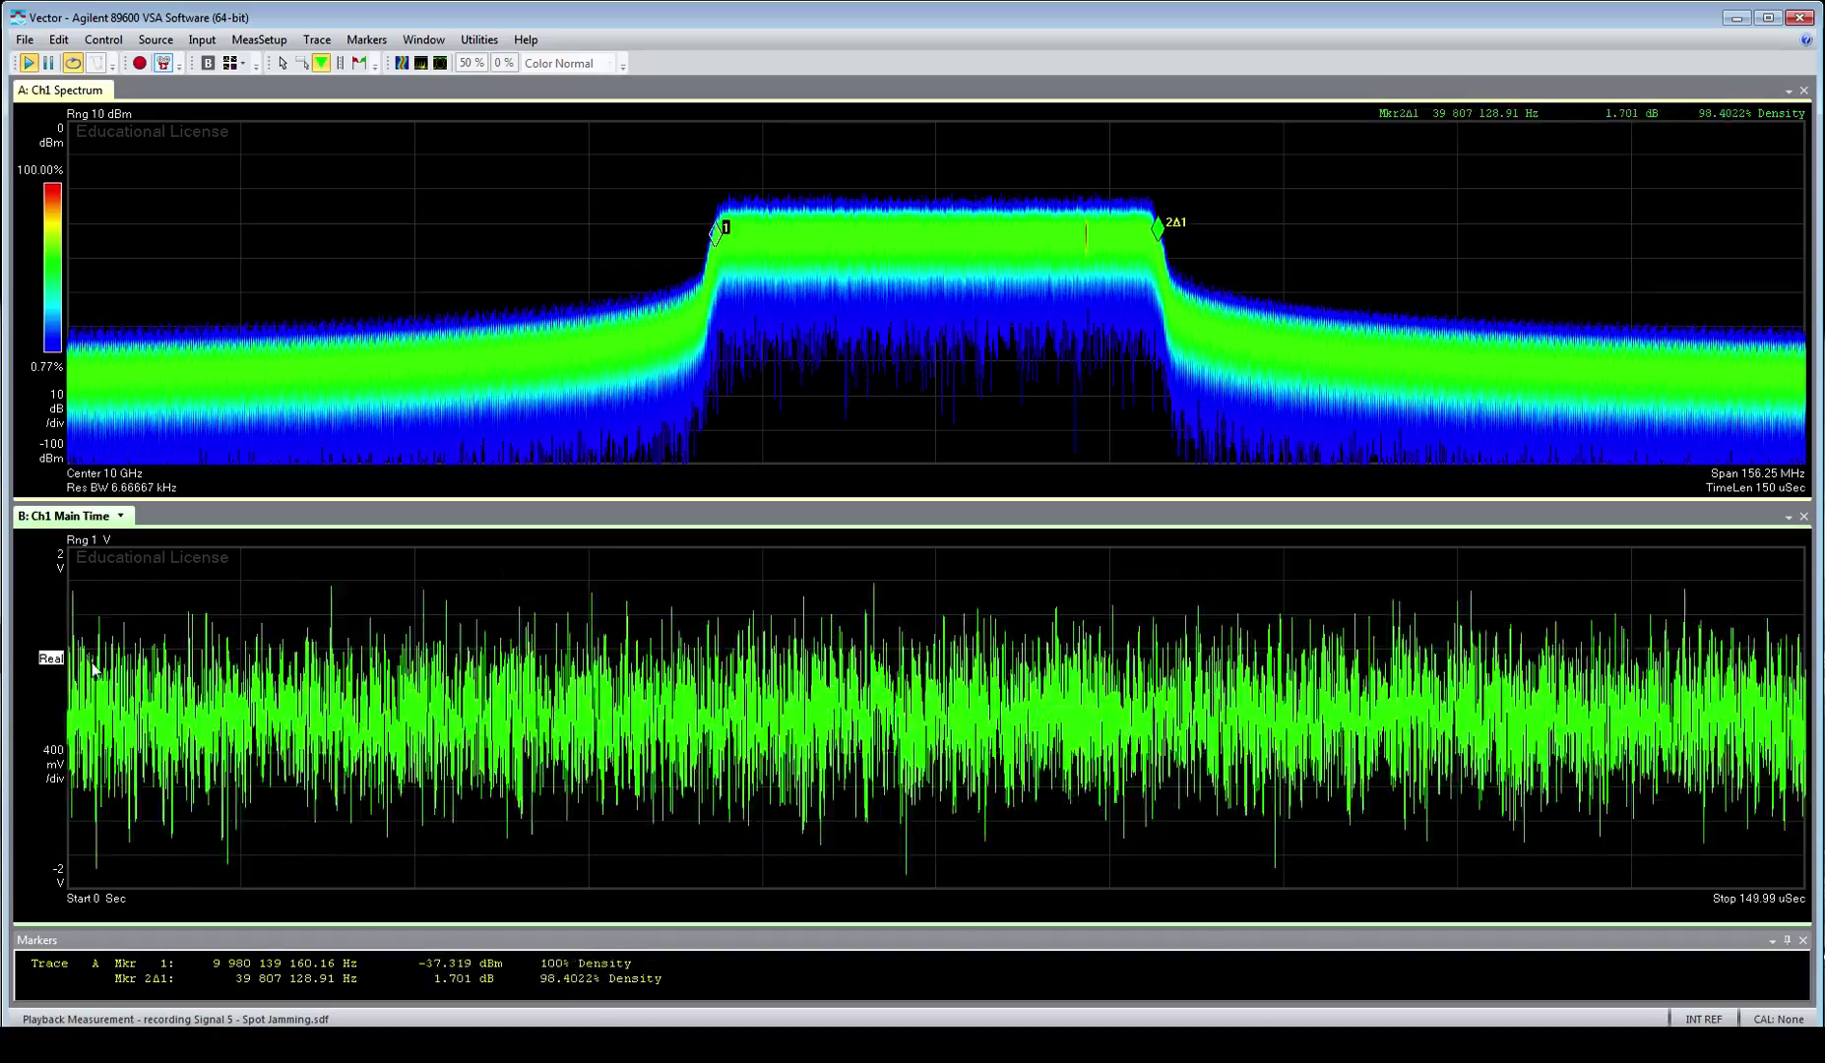
pyautogui.press('Down')
pyautogui.press('Down')
pyautogui.press('Down')
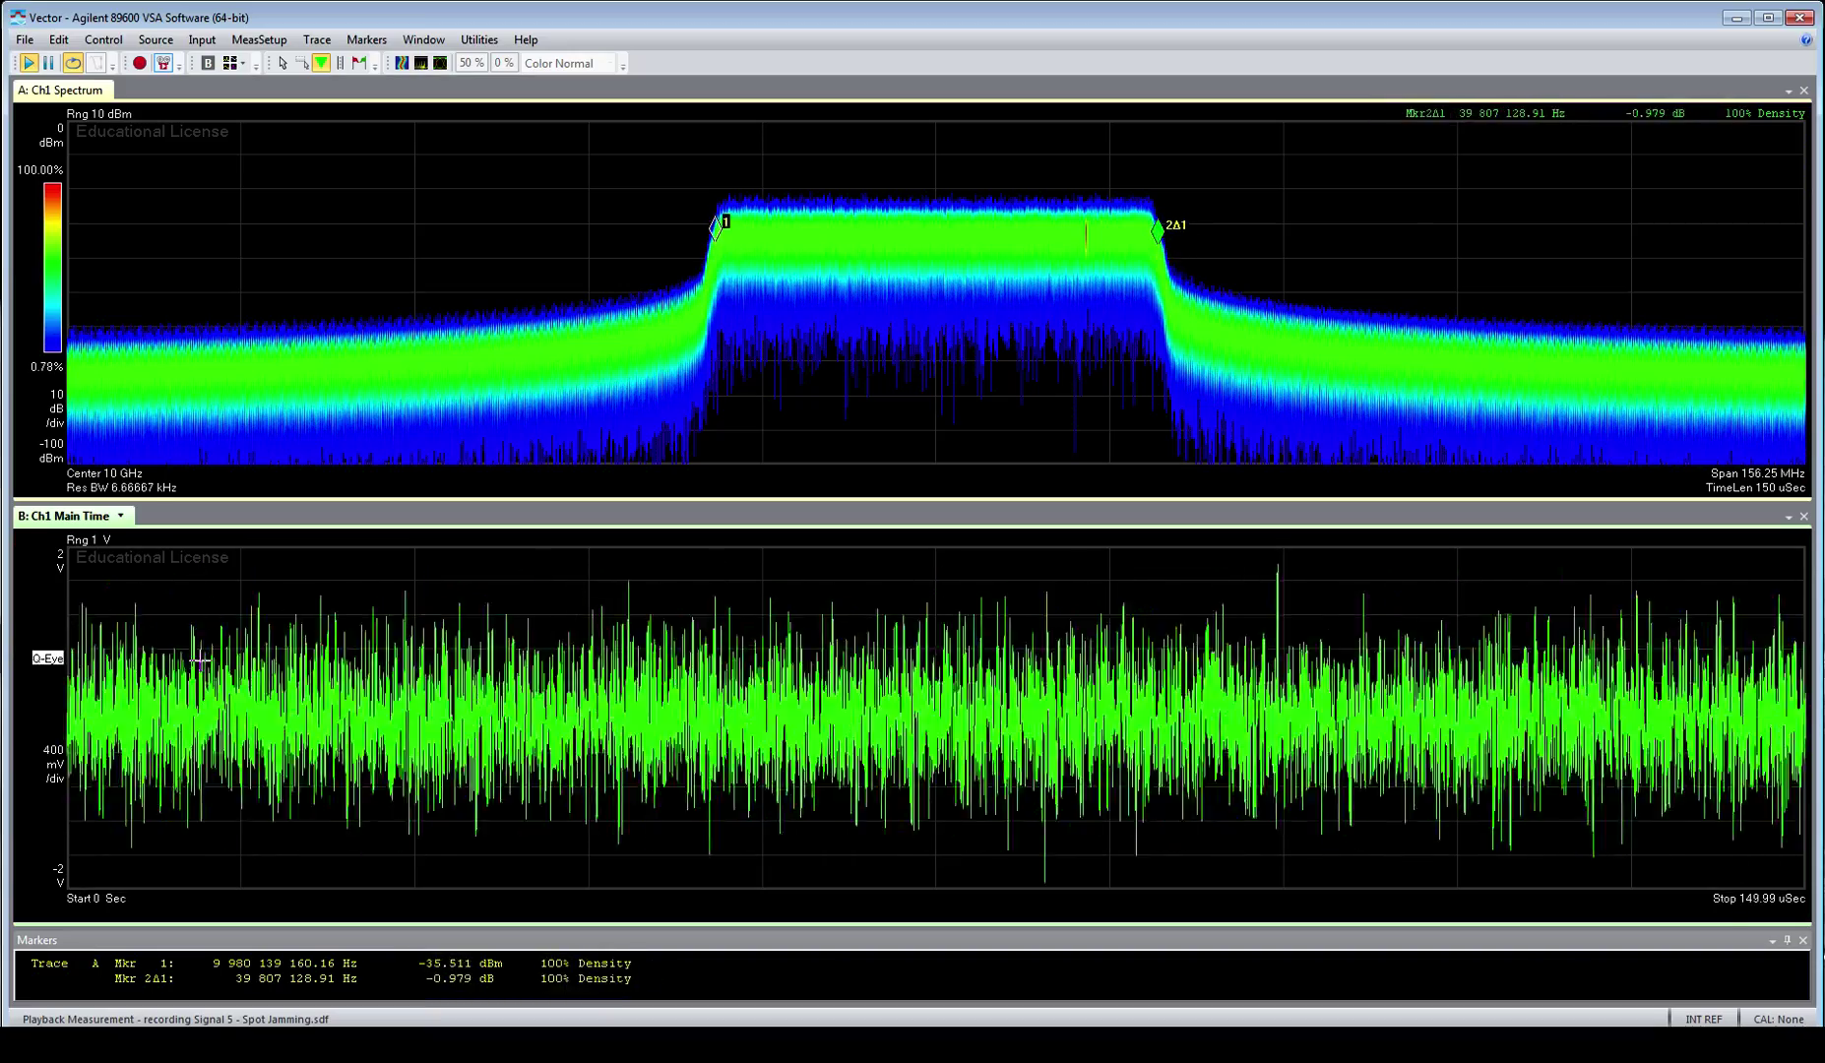
pyautogui.press('Down')
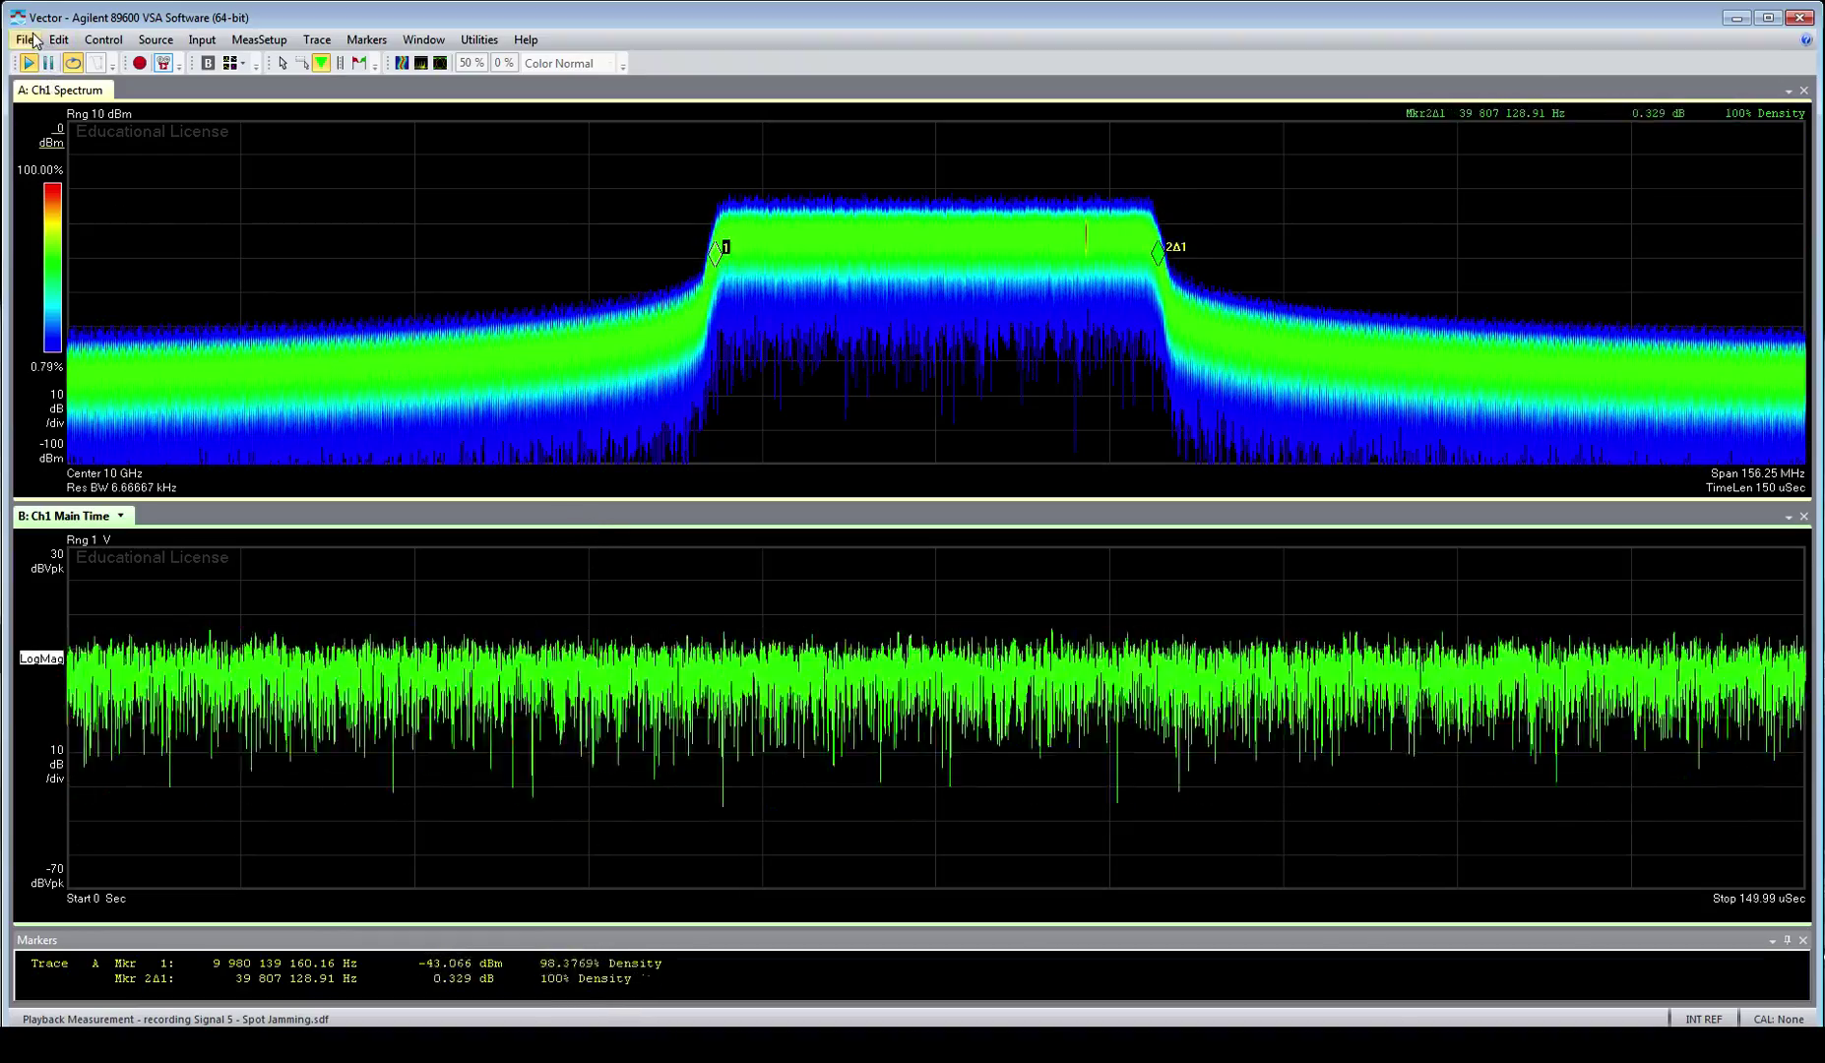
pyautogui.hotkey('ctrl', 'o')
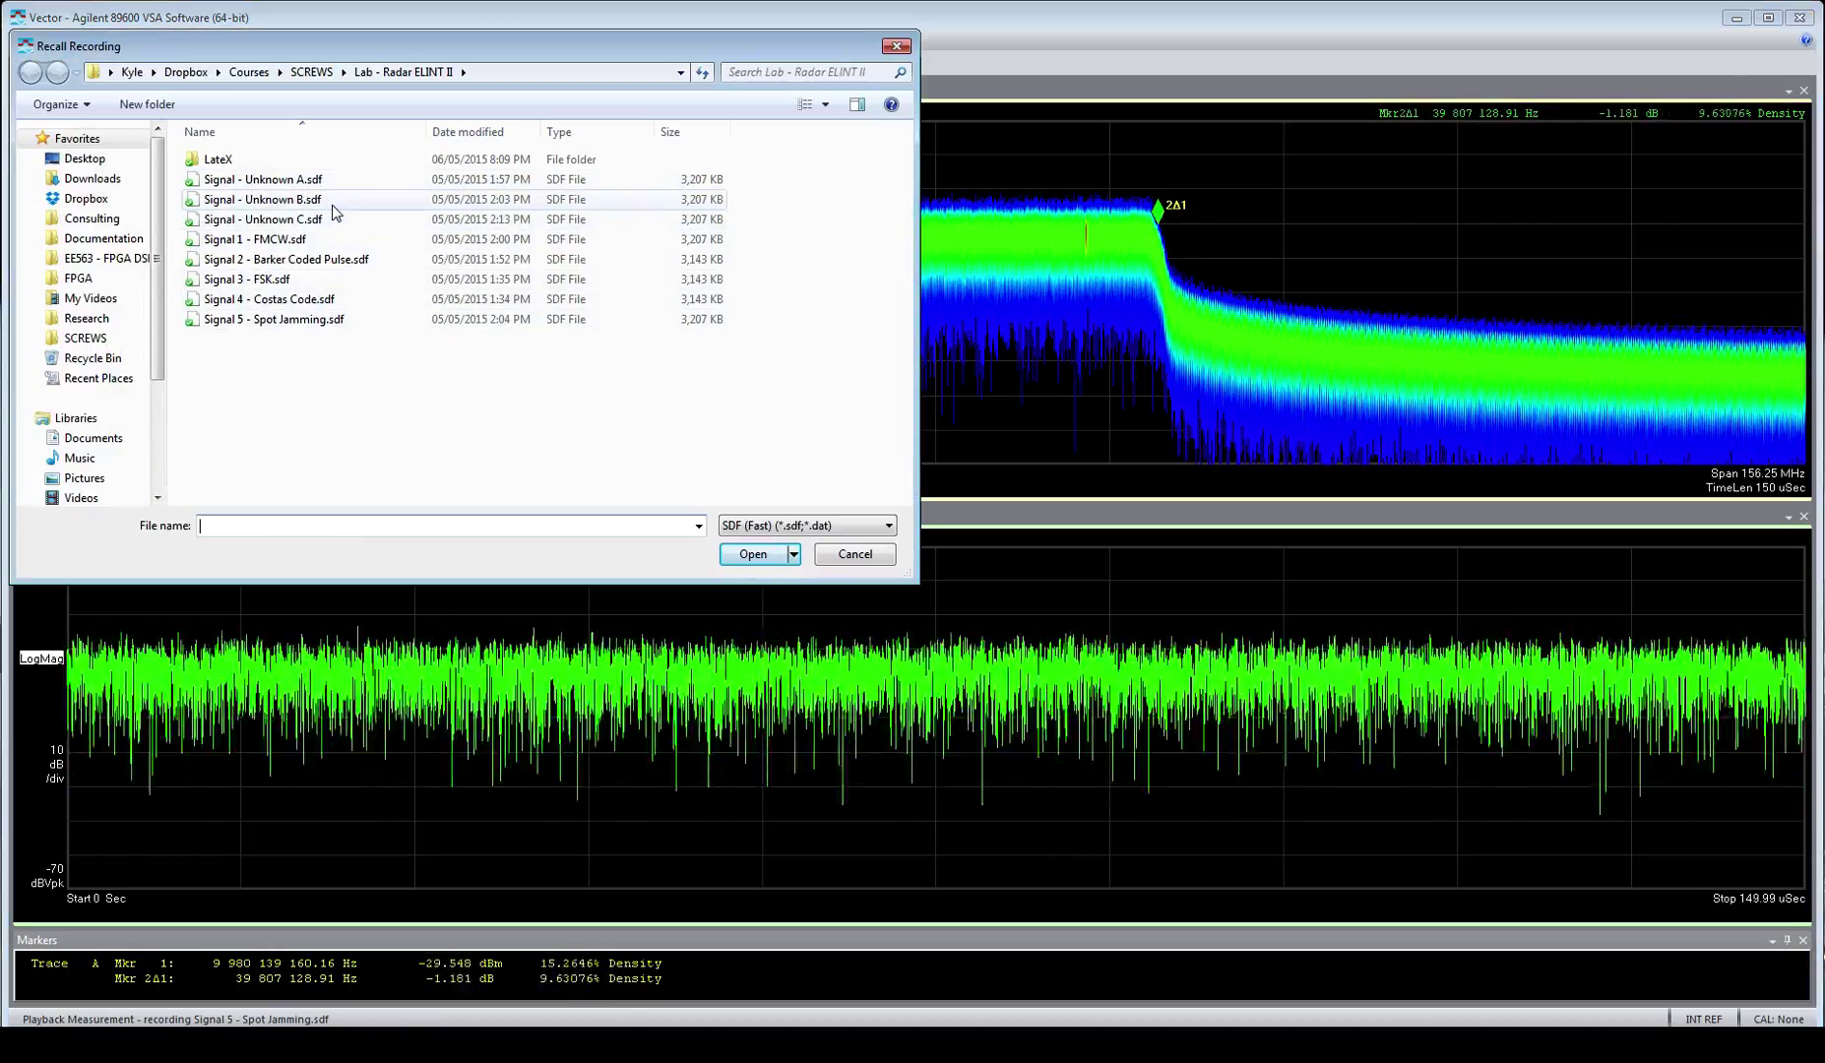
pyautogui.click(855, 554)
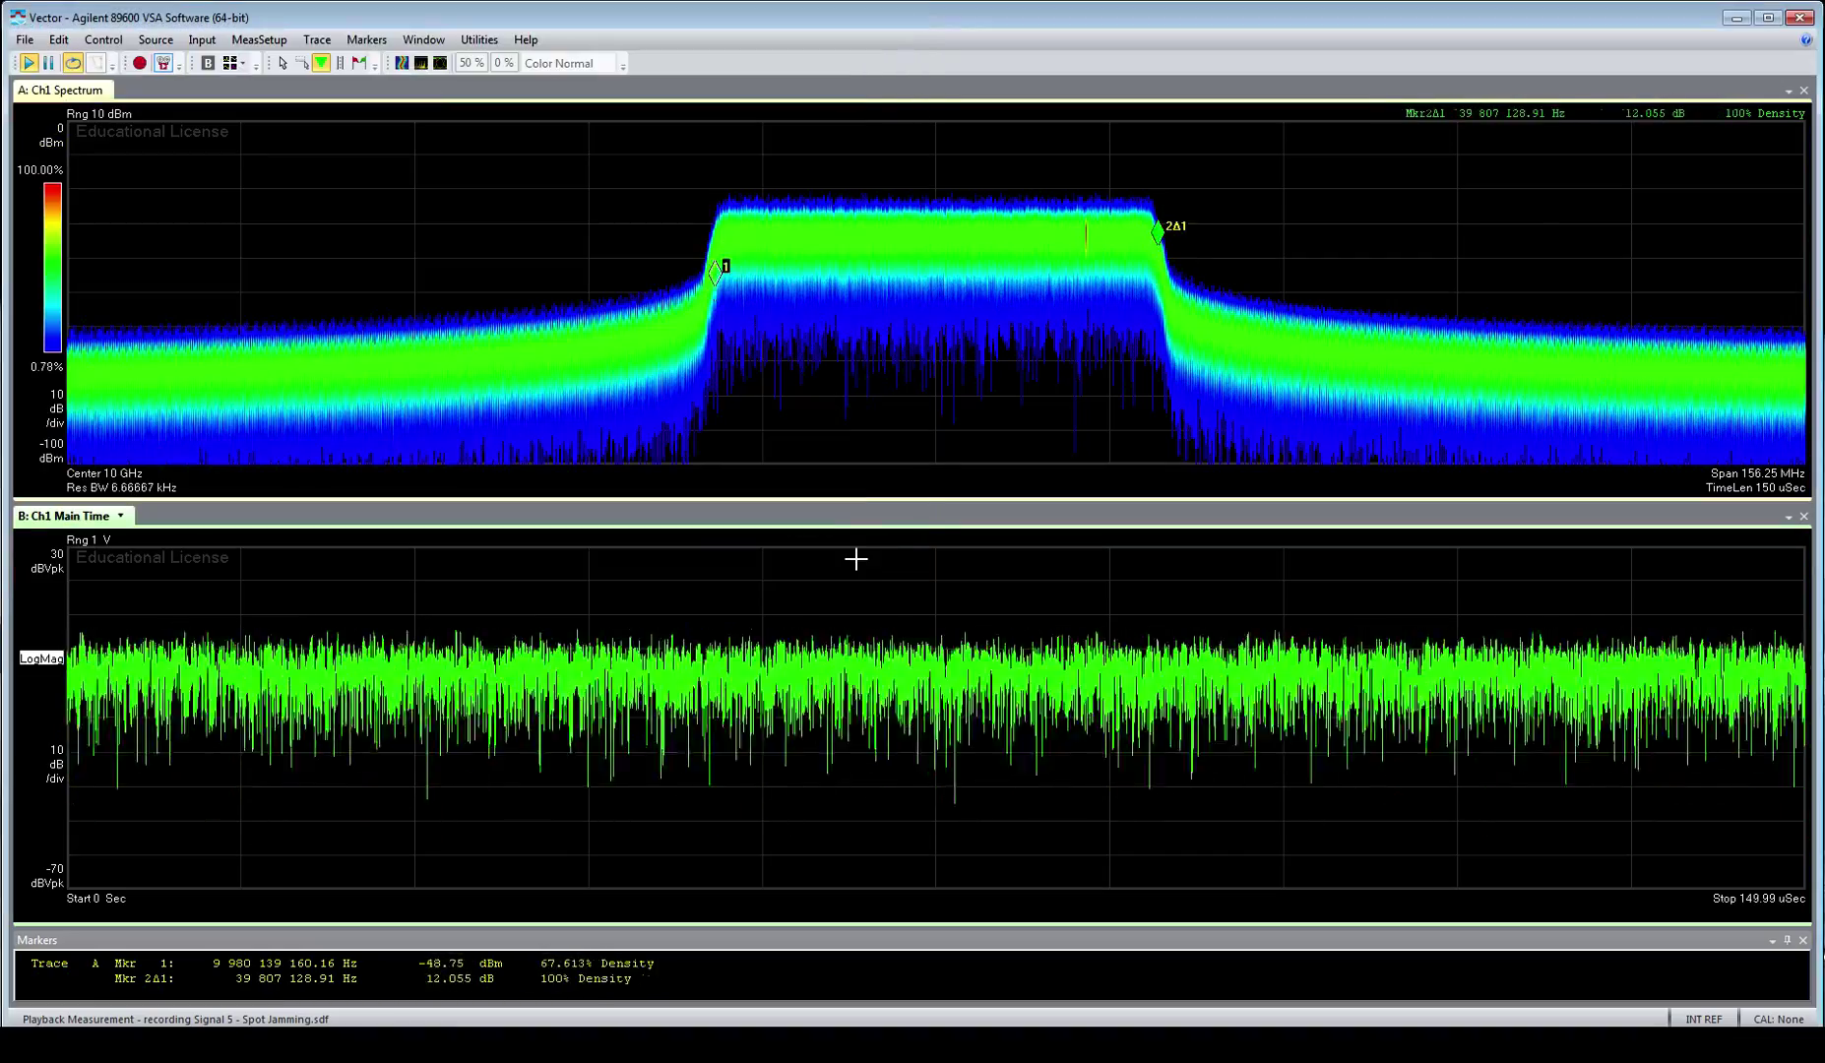